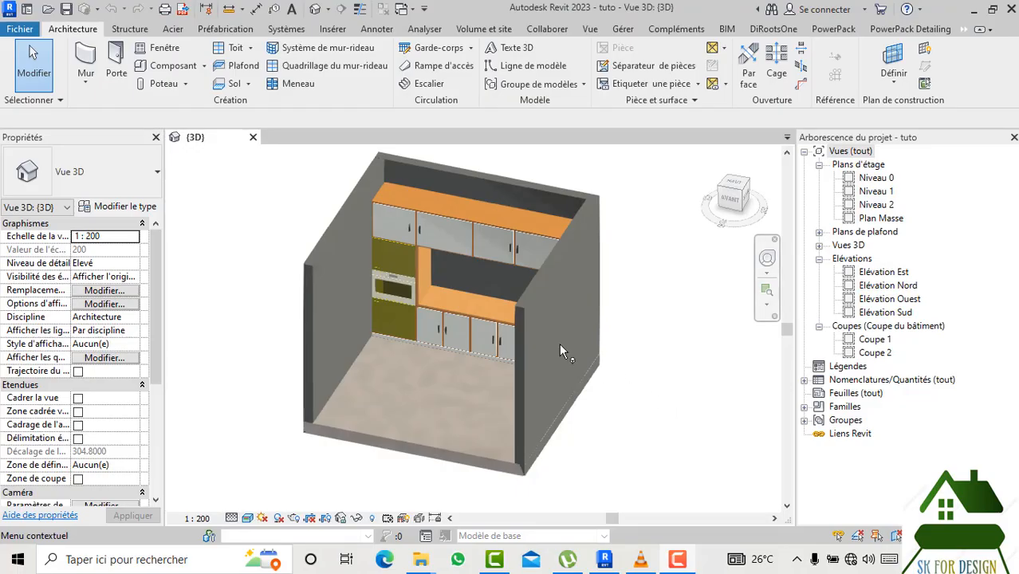
Skim the tutorel 013 video in VLC through to the kitchen counter with stools, pause it, and return to Revit.
scroll(429, 252, up, 2)
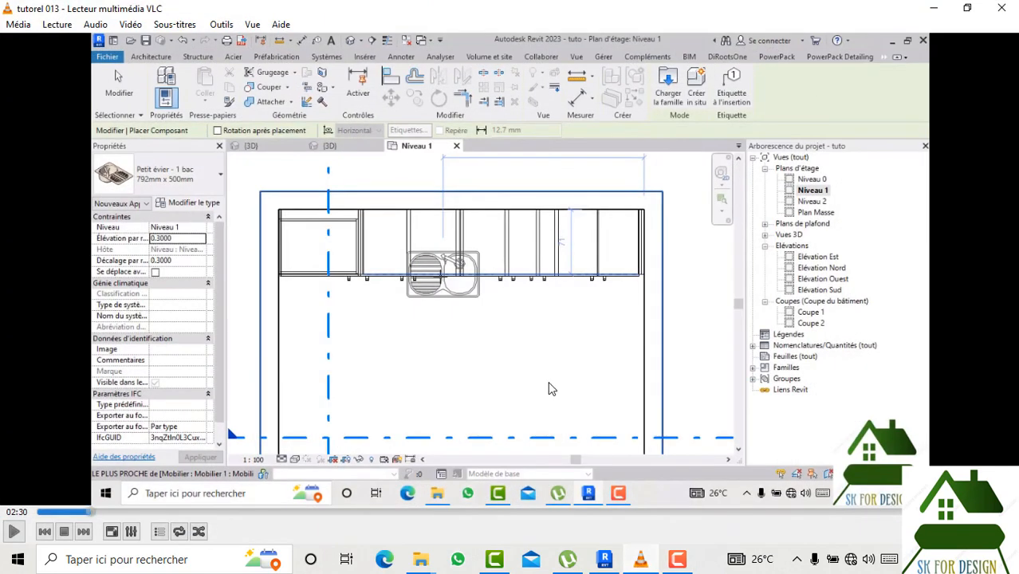
click(14, 531)
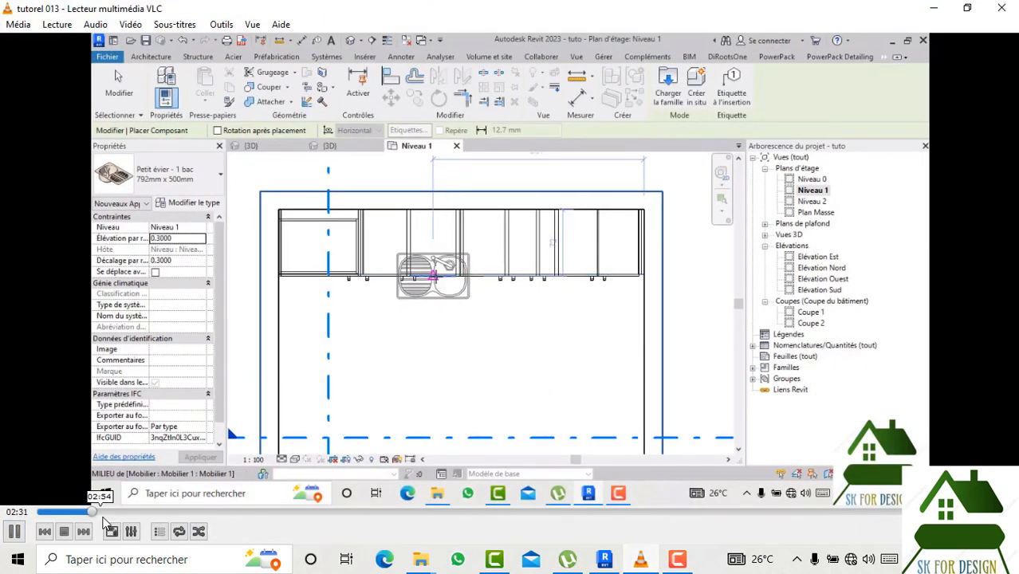
drag(101, 512, 425, 512)
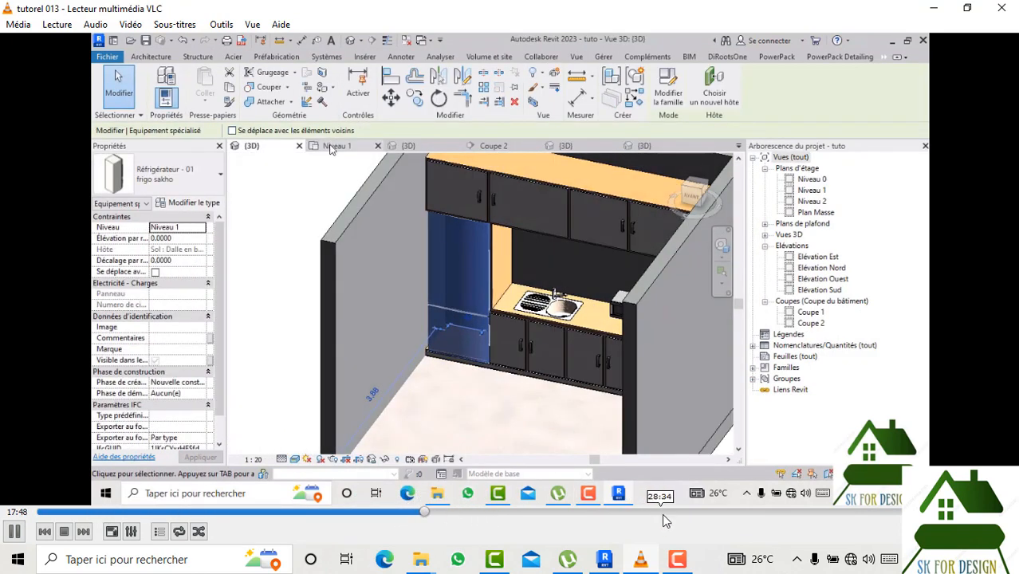
drag(668, 516, 871, 512)
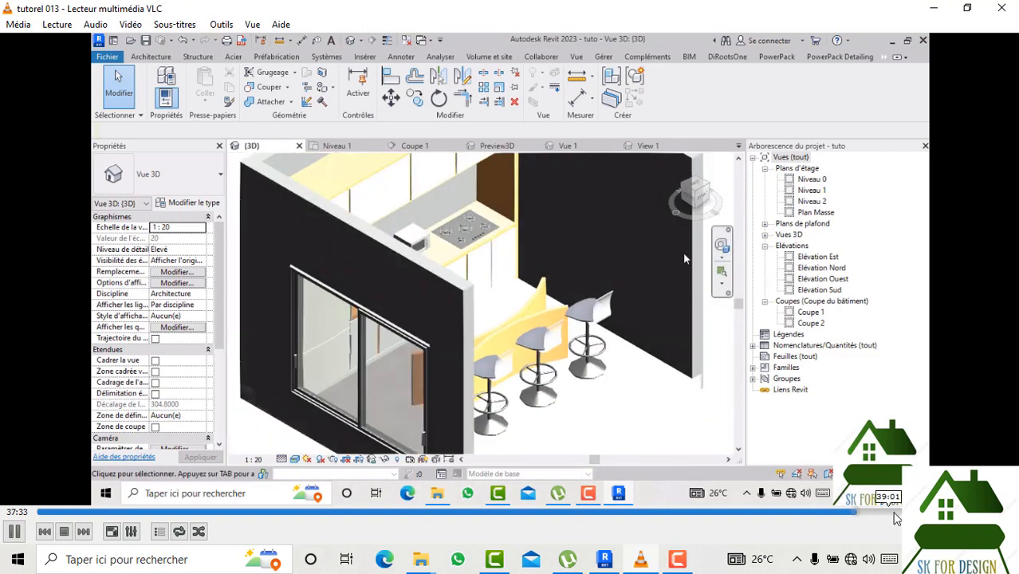
drag(907, 511, 963, 512)
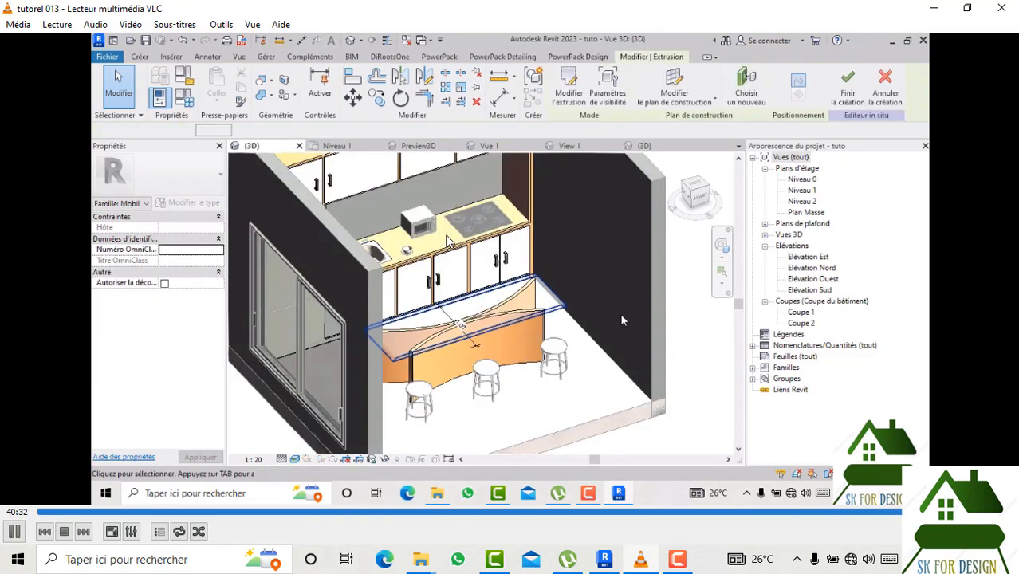
click(16, 531)
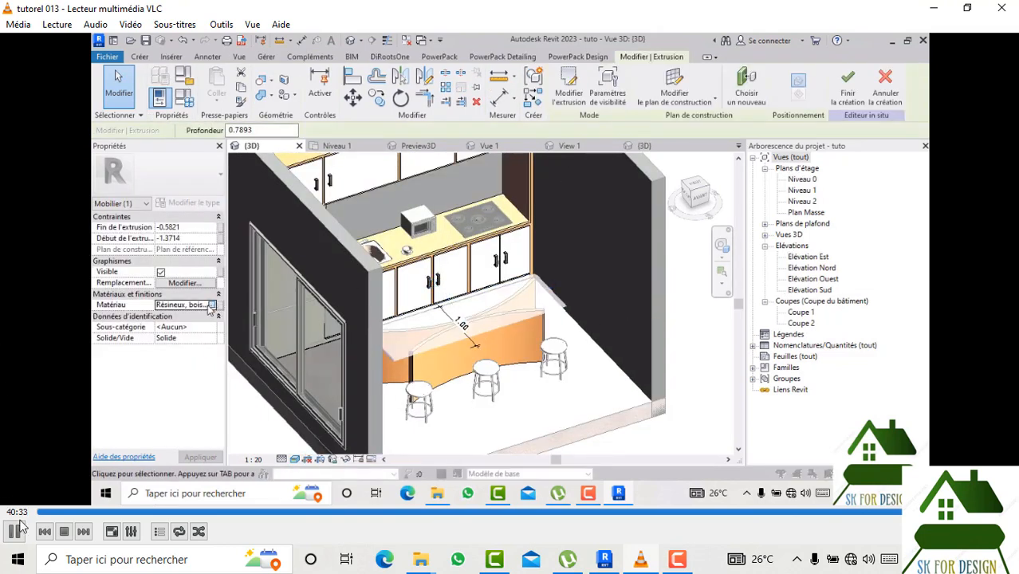
click(934, 8)
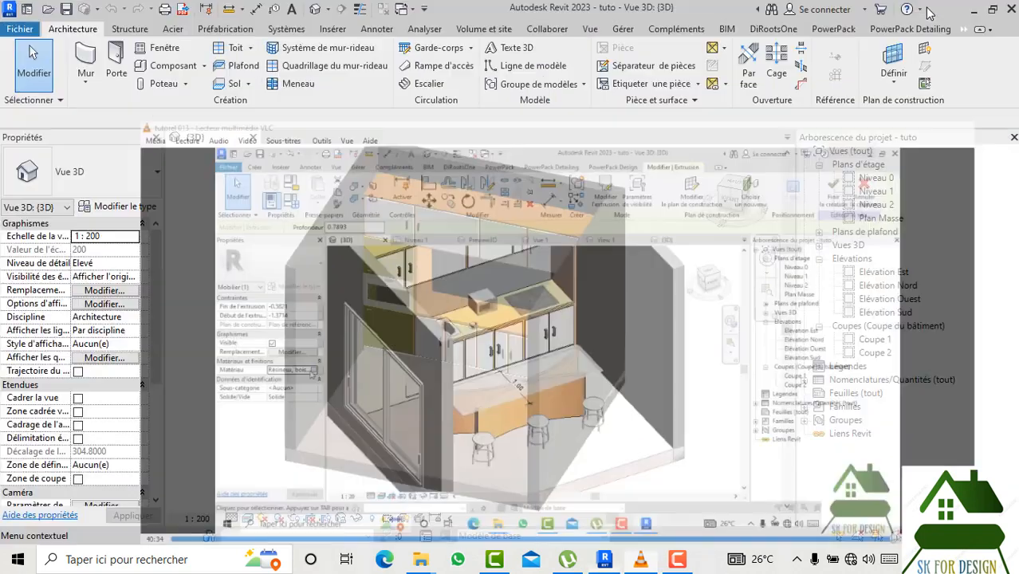
Examine the kitchen furniture and oven column in the 3D view from the front and at an angle.
click(728, 198)
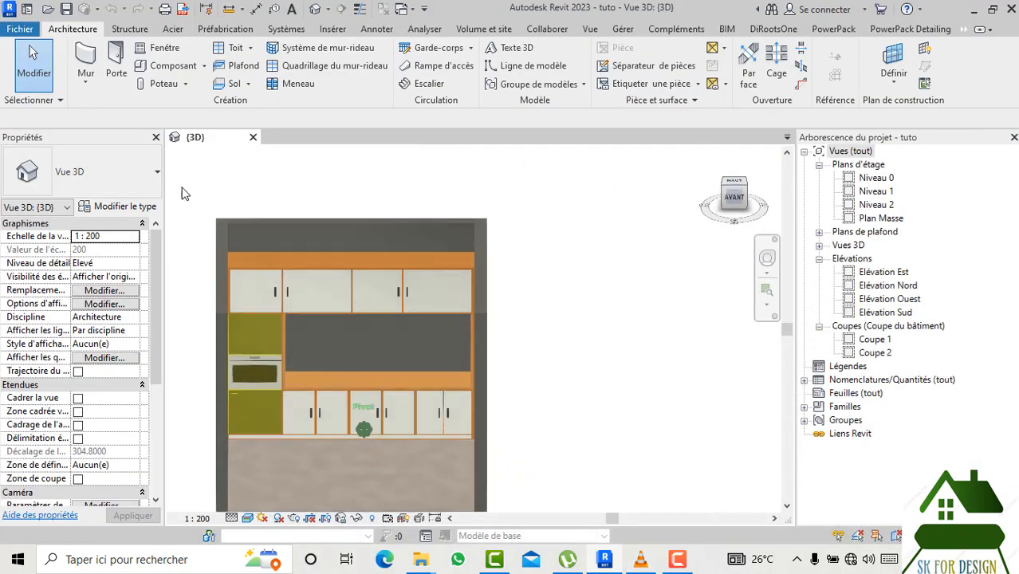
drag(772, 204, 707, 197)
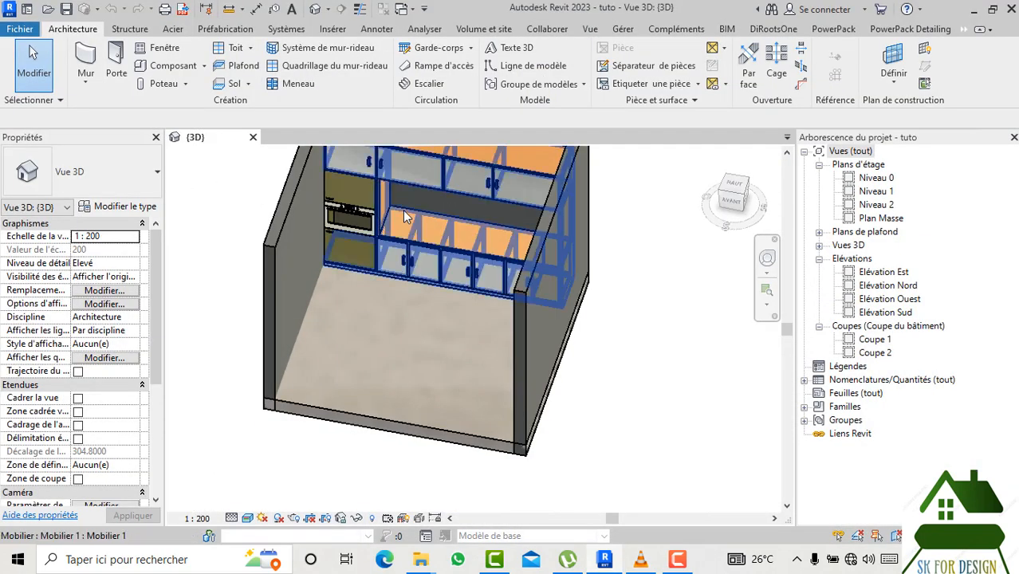
click(423, 280)
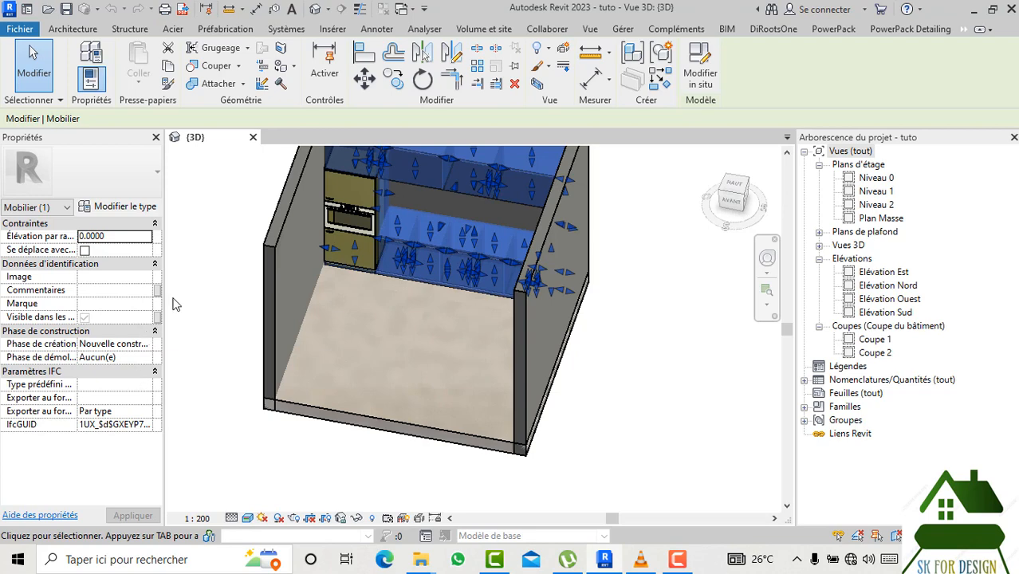
scroll(206, 230, up, 1)
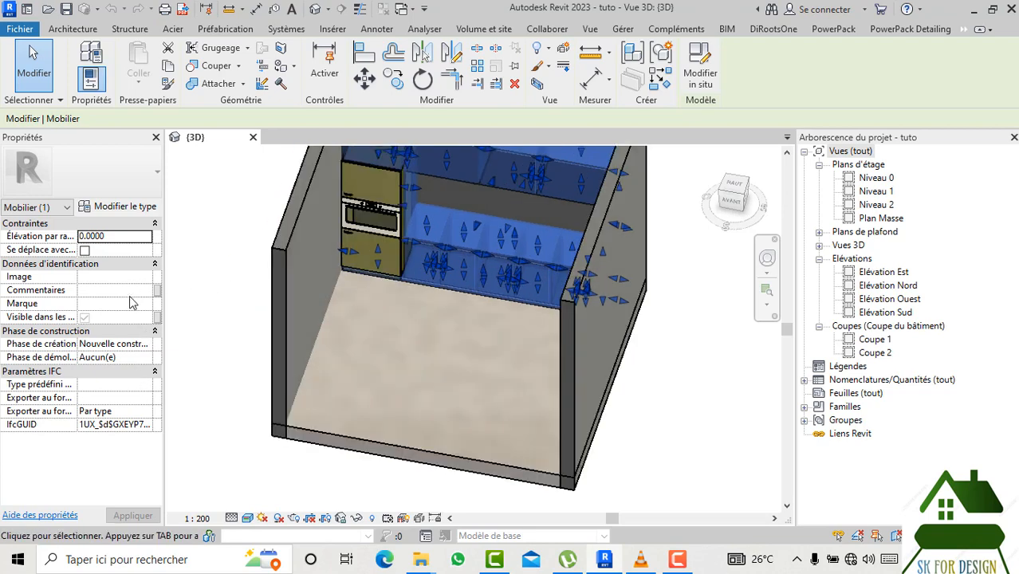
click(200, 267)
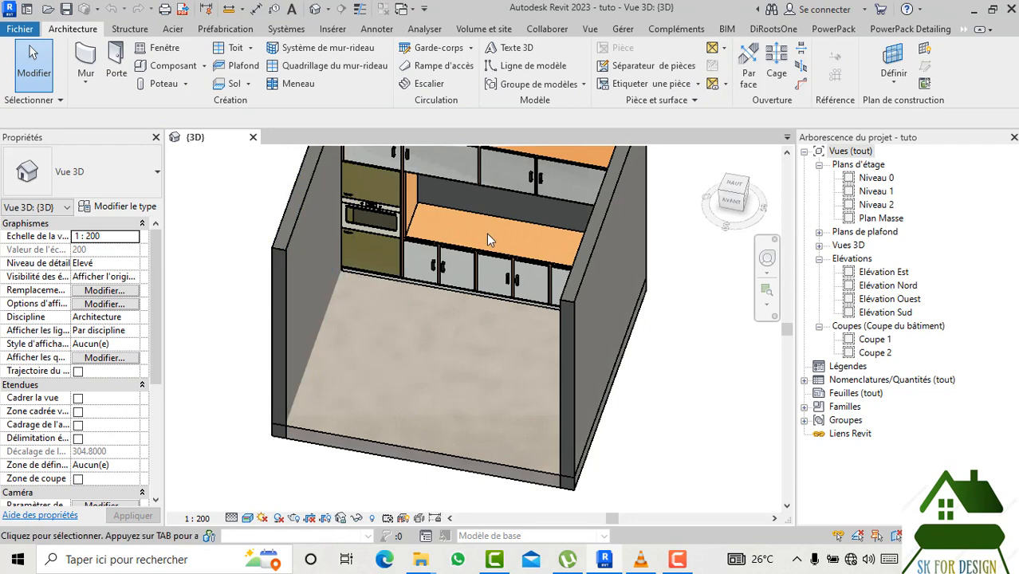
scroll(118, 419, down, 3)
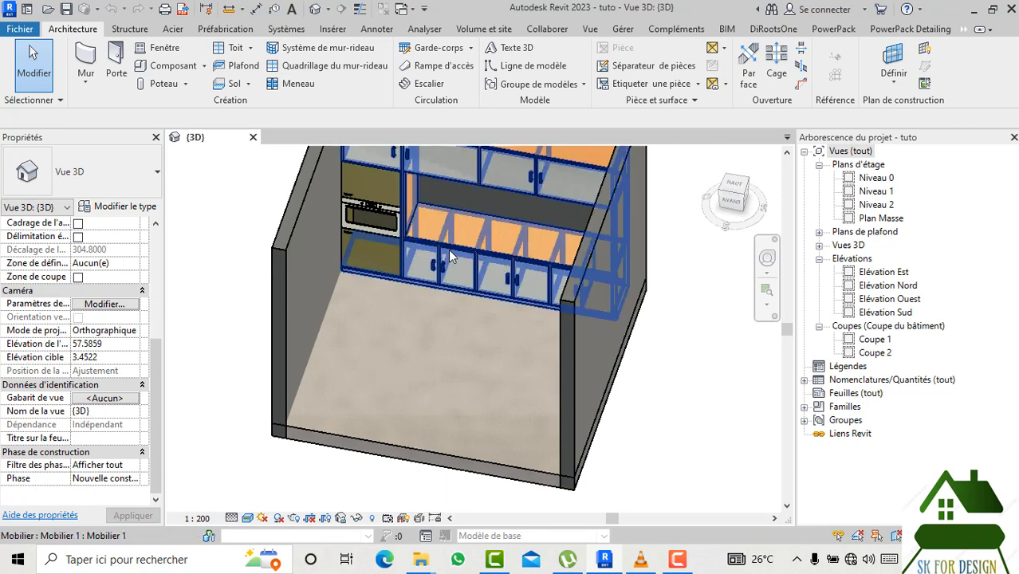
click(530, 384)
scroll(524, 375, down, 2)
click(641, 418)
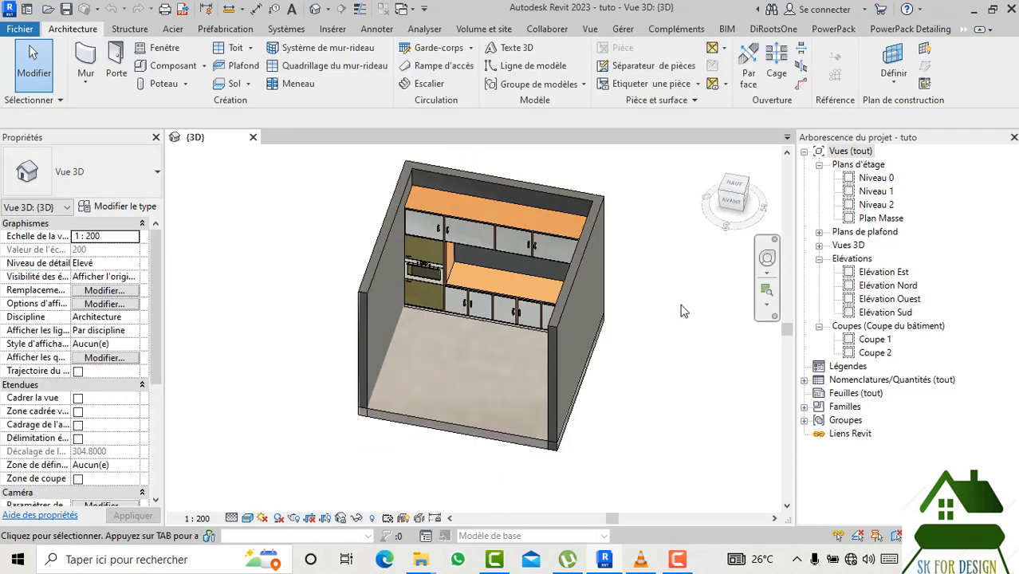
shift+middle_drag(459, 280, 479, 260)
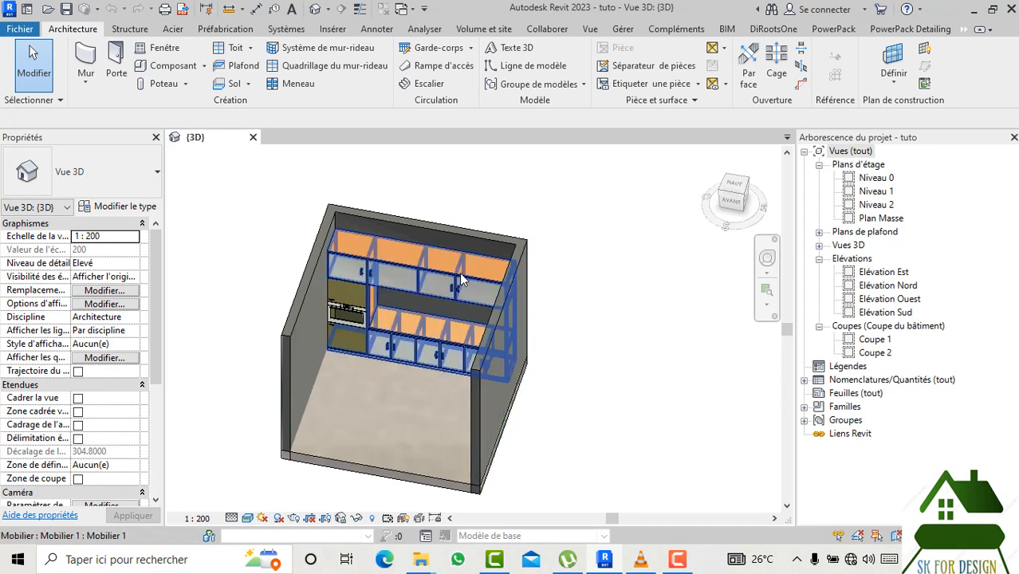
click(486, 240)
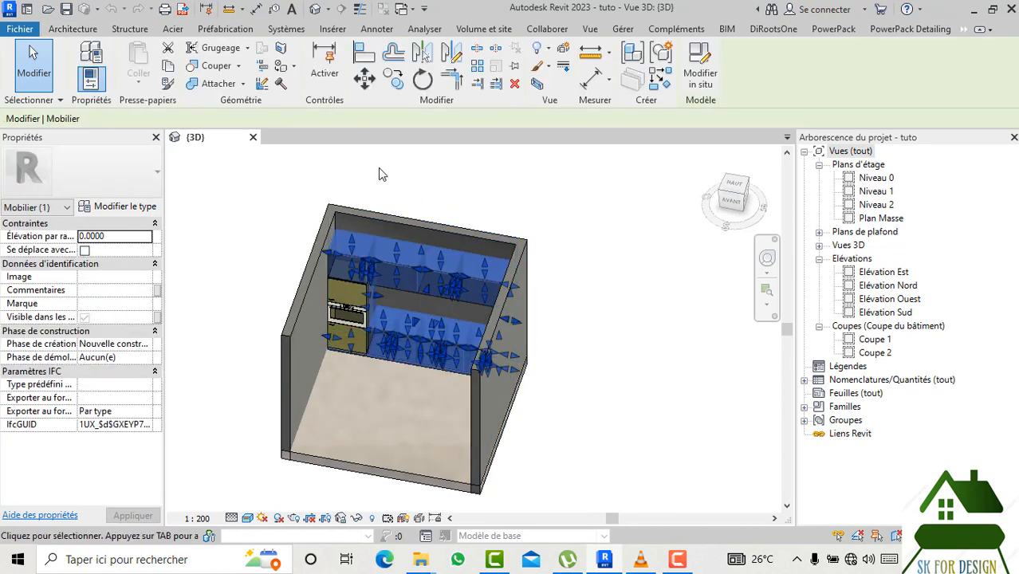
click(645, 210)
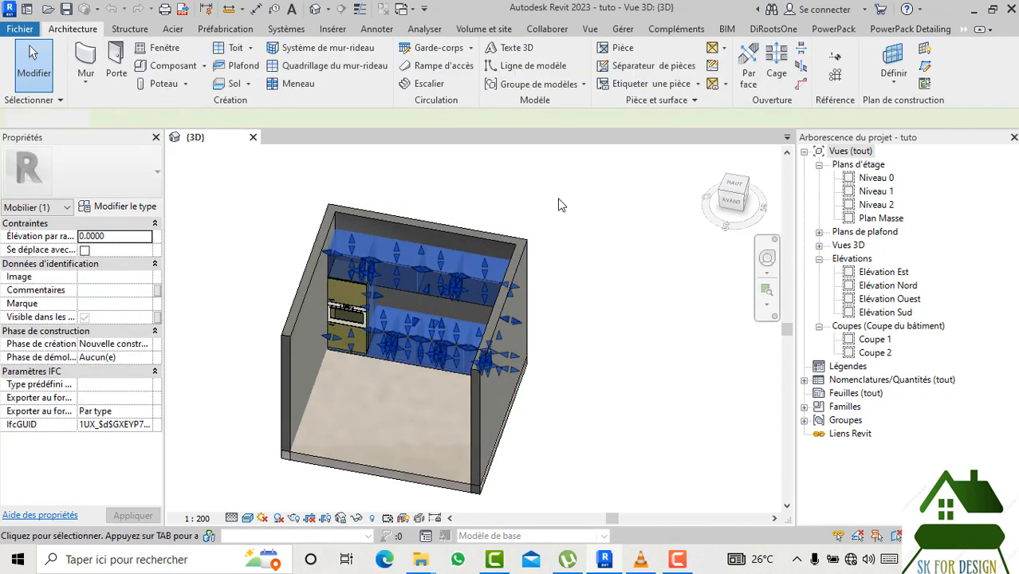
click(881, 183)
double_click(881, 183)
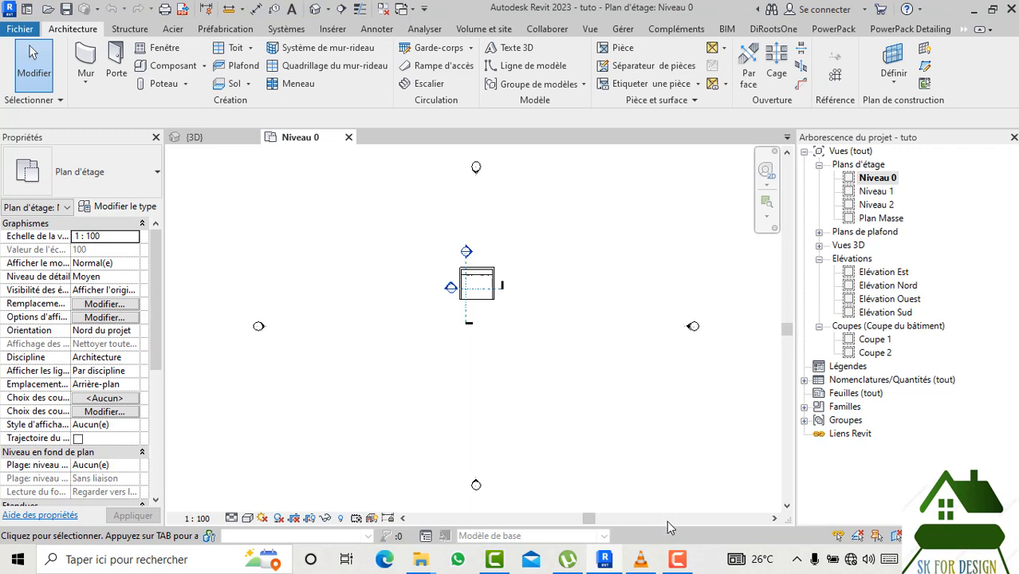
scroll(443, 254, up, 1)
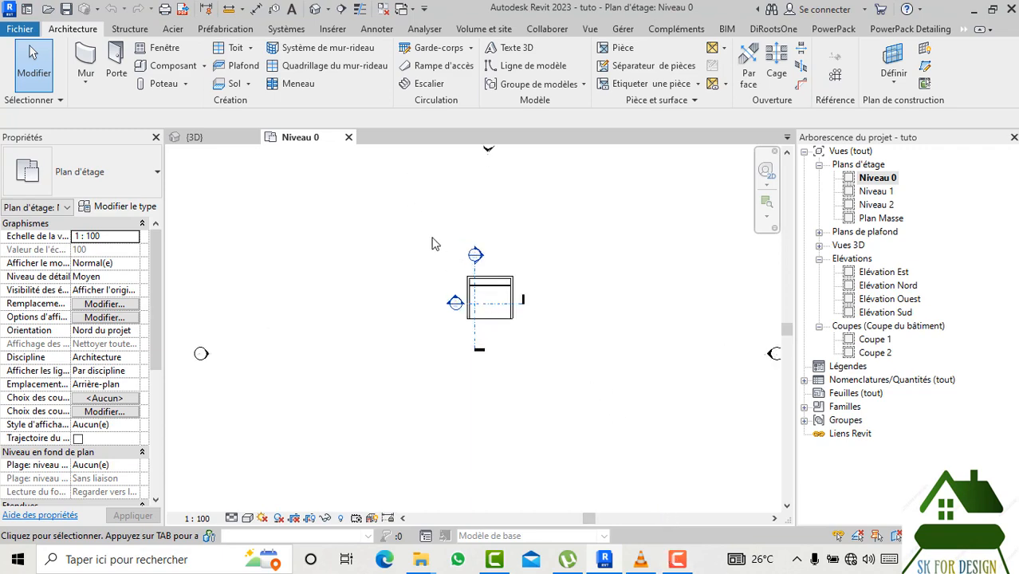
drag(376, 206, 620, 423)
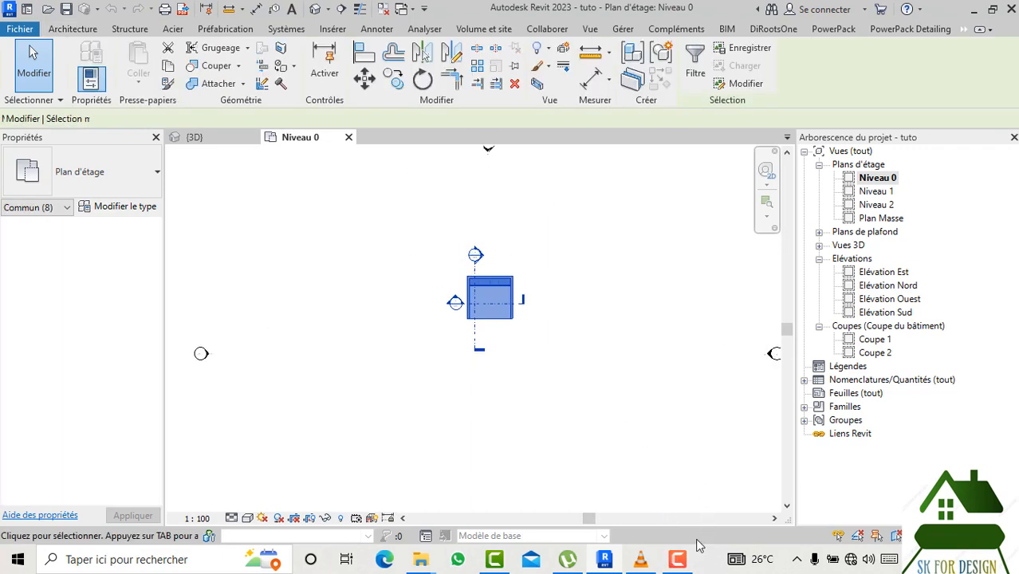
click(677, 559)
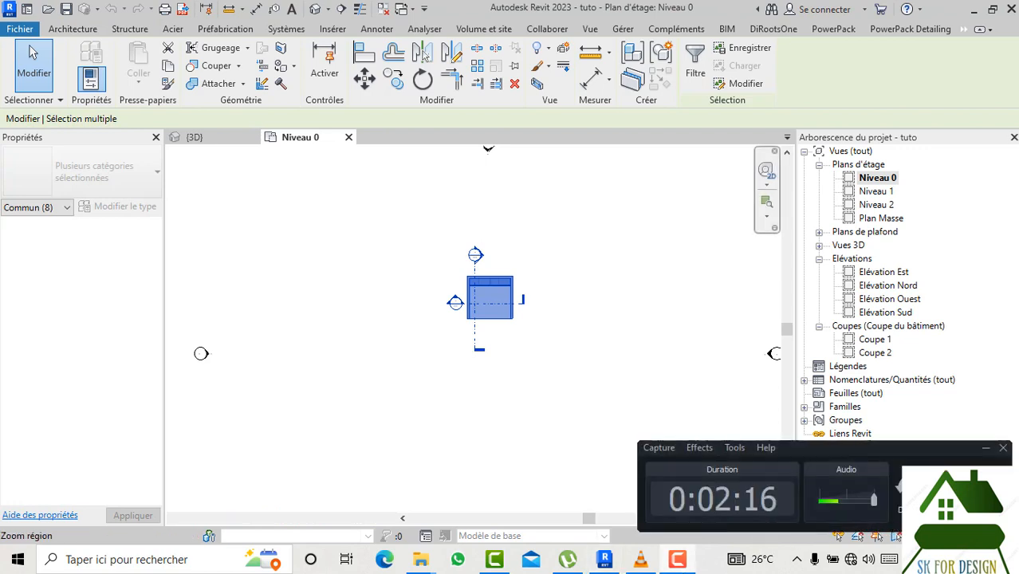
click(399, 88)
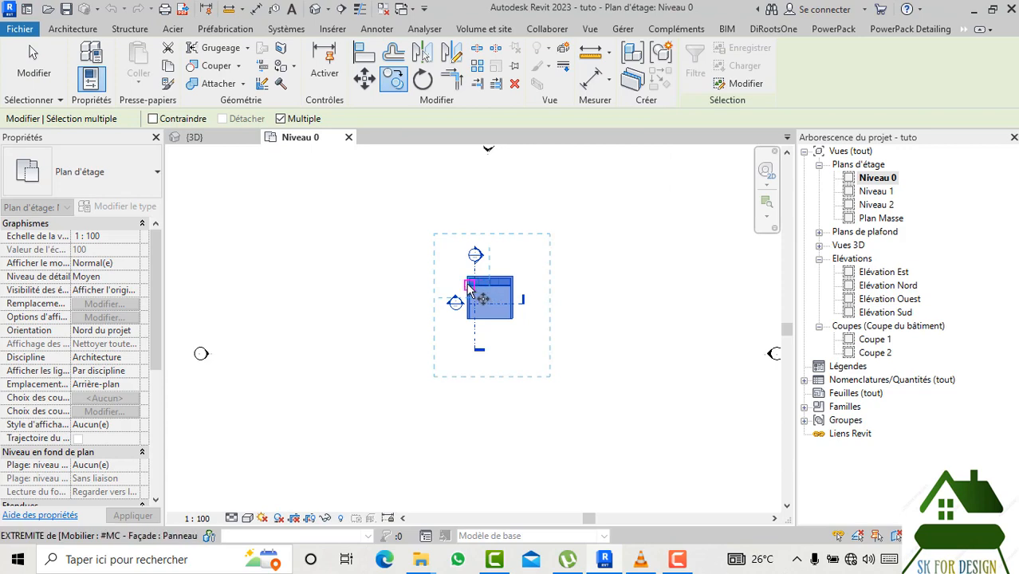
scroll(470, 294, down, 1)
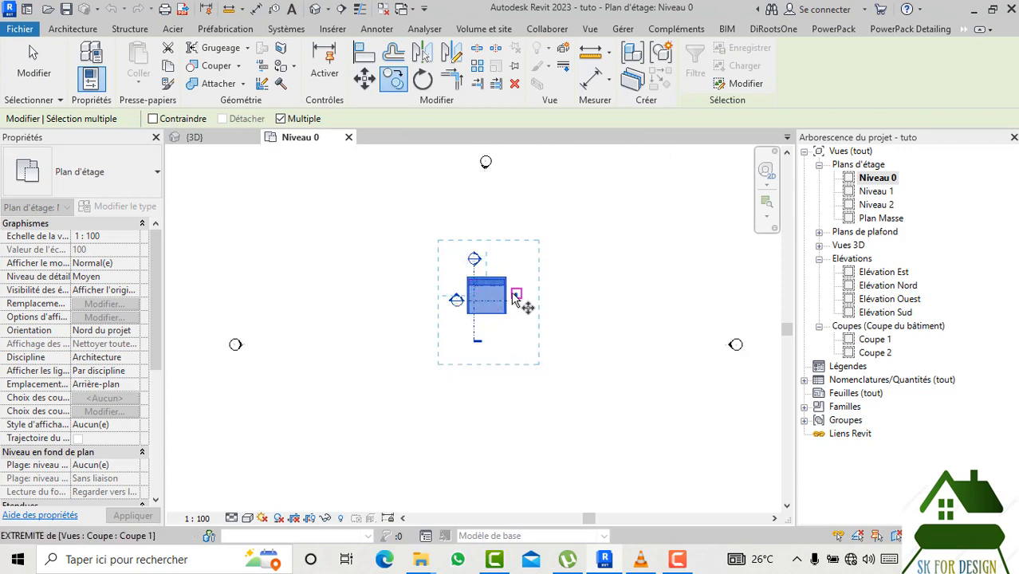
scroll(481, 298, up, 3)
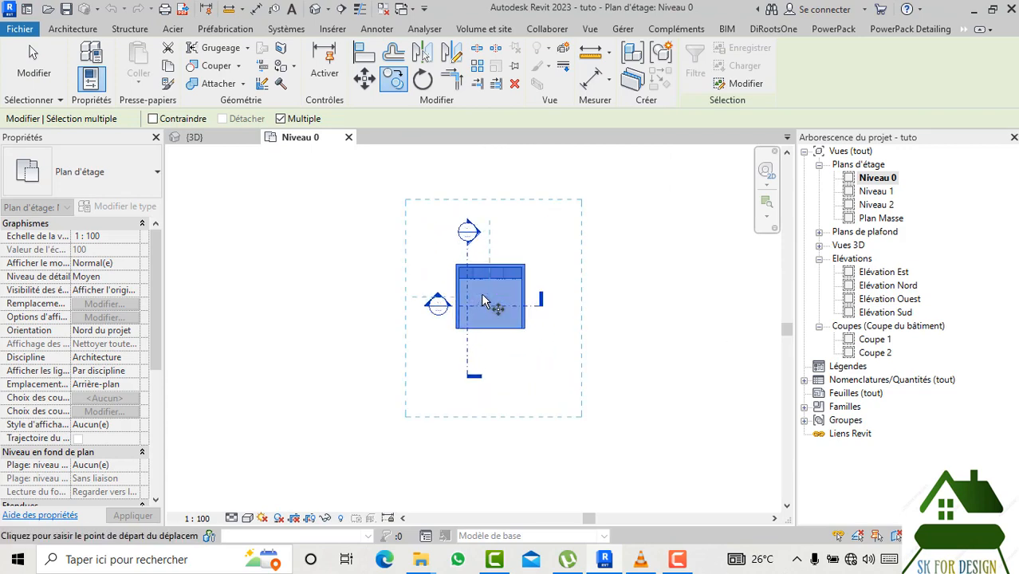
key(Escape)
key(Escape)
scroll(483, 301, up, 2)
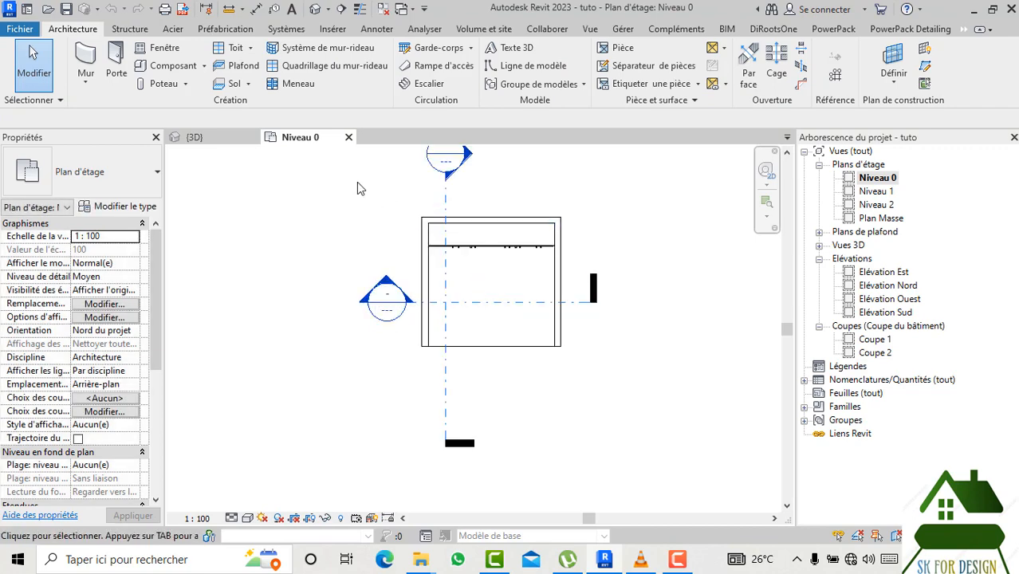
Delete the in-place kitchen cabinet furniture along the back wall in the 3D view.
click(195, 137)
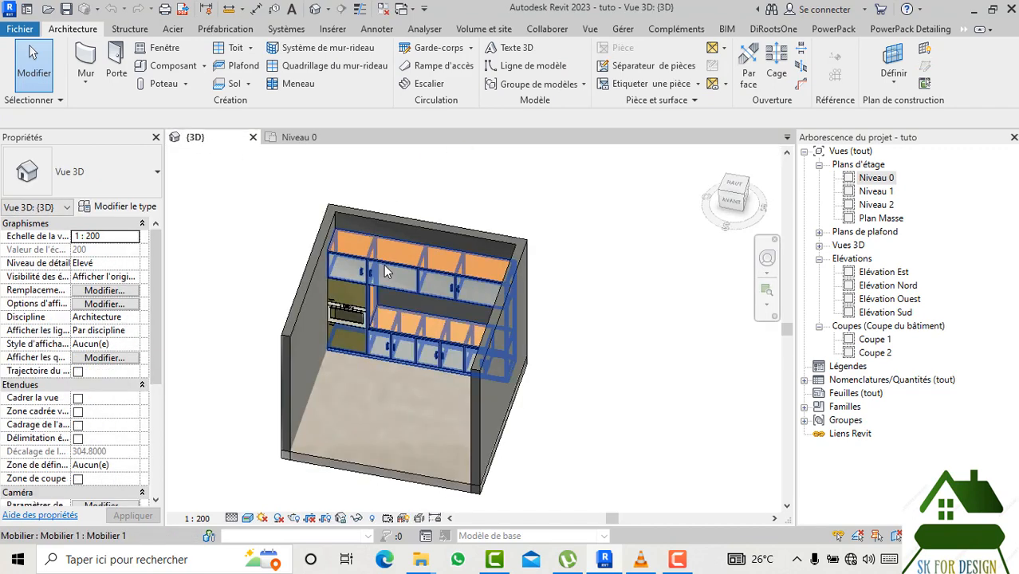
click(385, 261)
scroll(385, 267, down, 2)
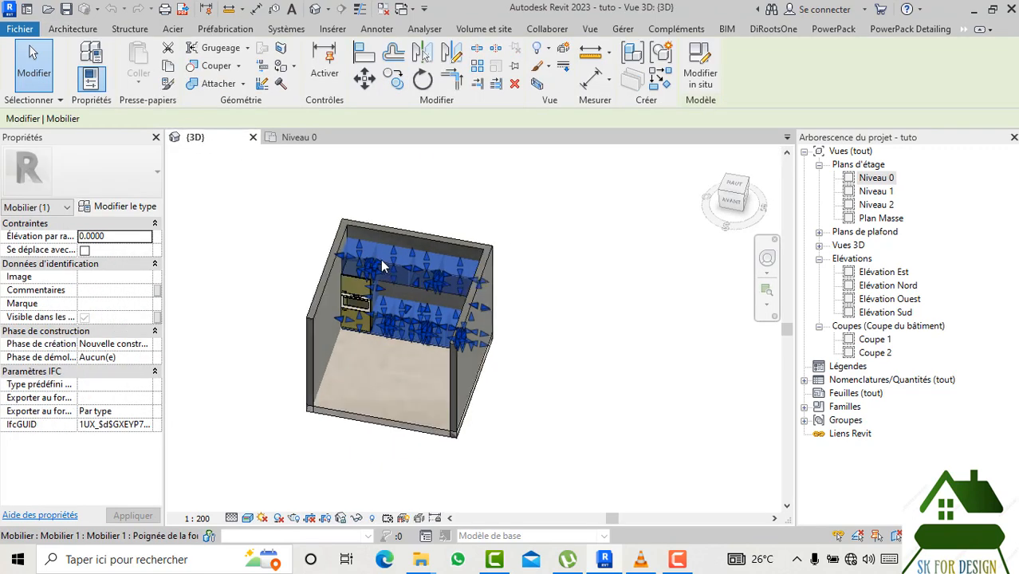
right_click(383, 266)
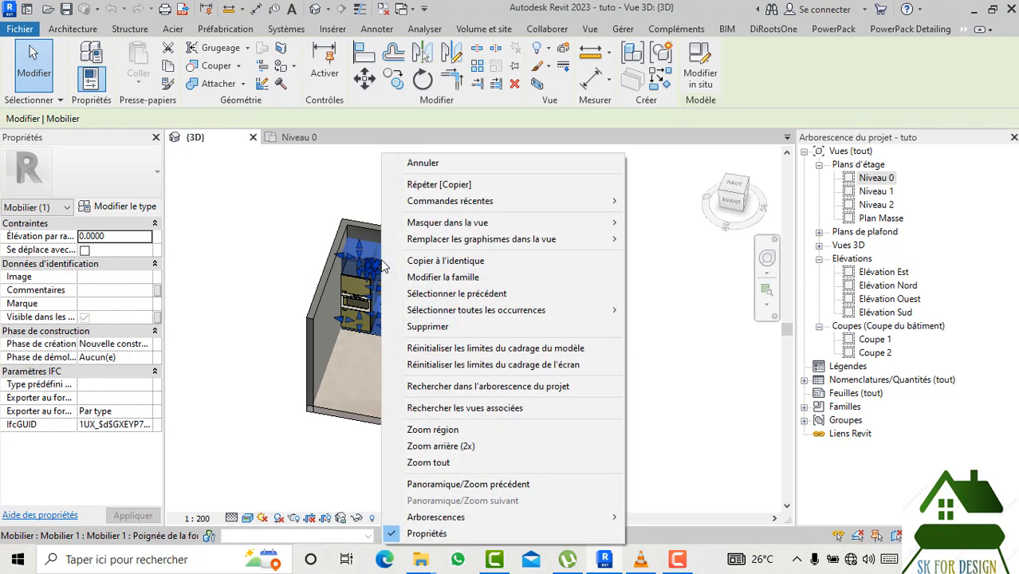
click(406, 326)
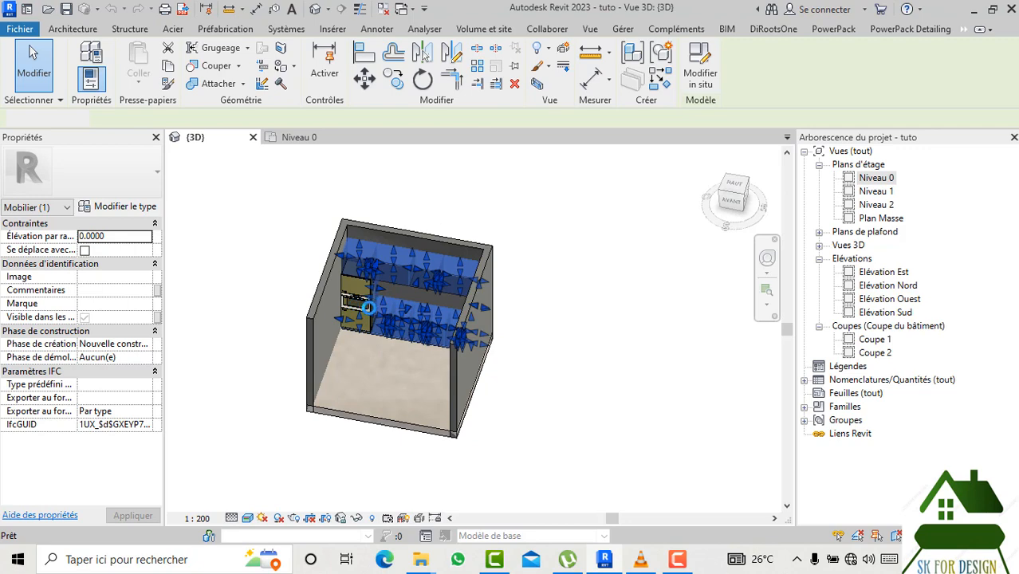
Delete the tall oven cabinet in the room's corner and turn the 3D view to face the front.
scroll(362, 307, up, 3)
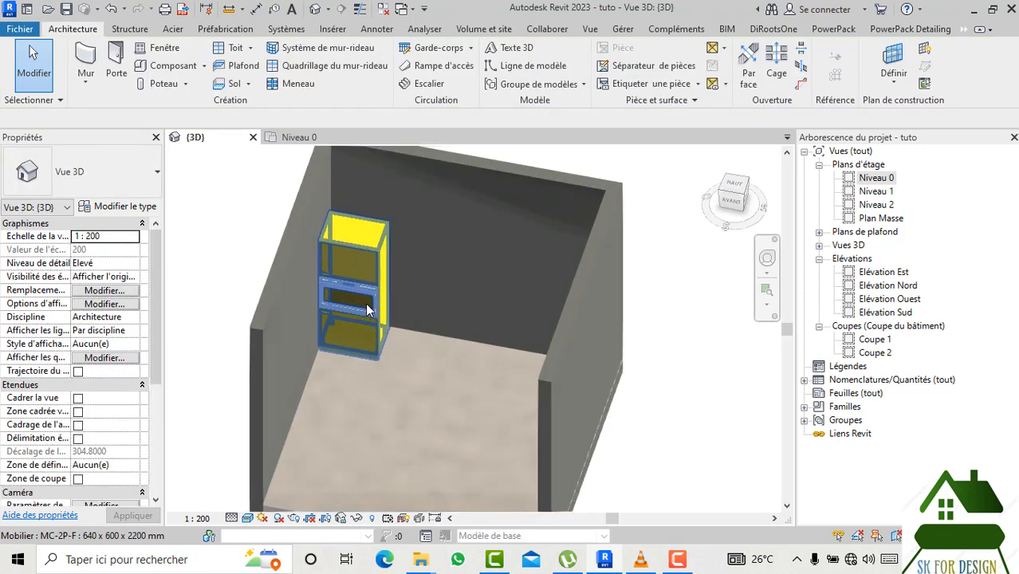
click(367, 307)
key(Delete)
scroll(453, 322, down, 1)
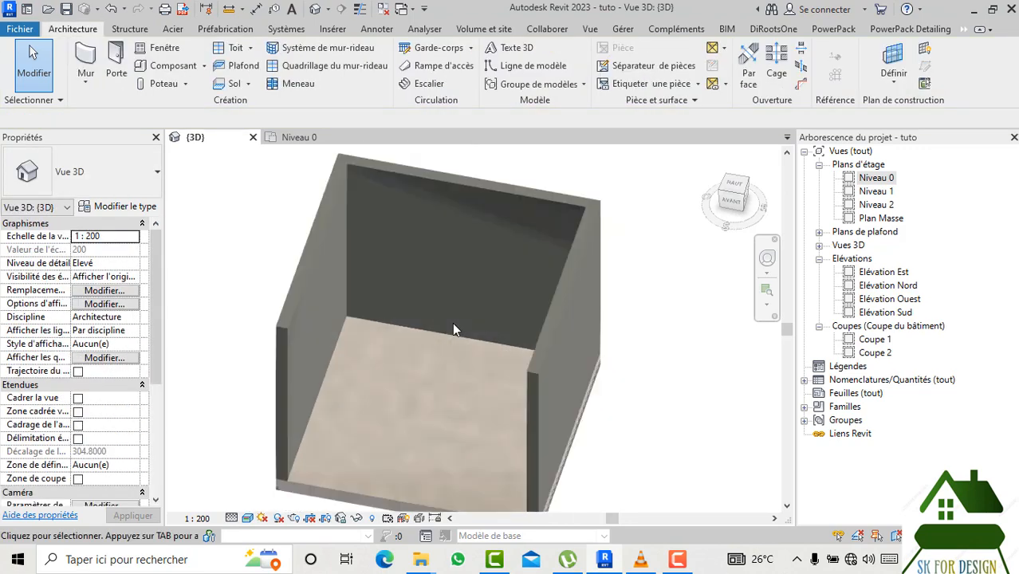
scroll(452, 323, down, 2)
click(733, 201)
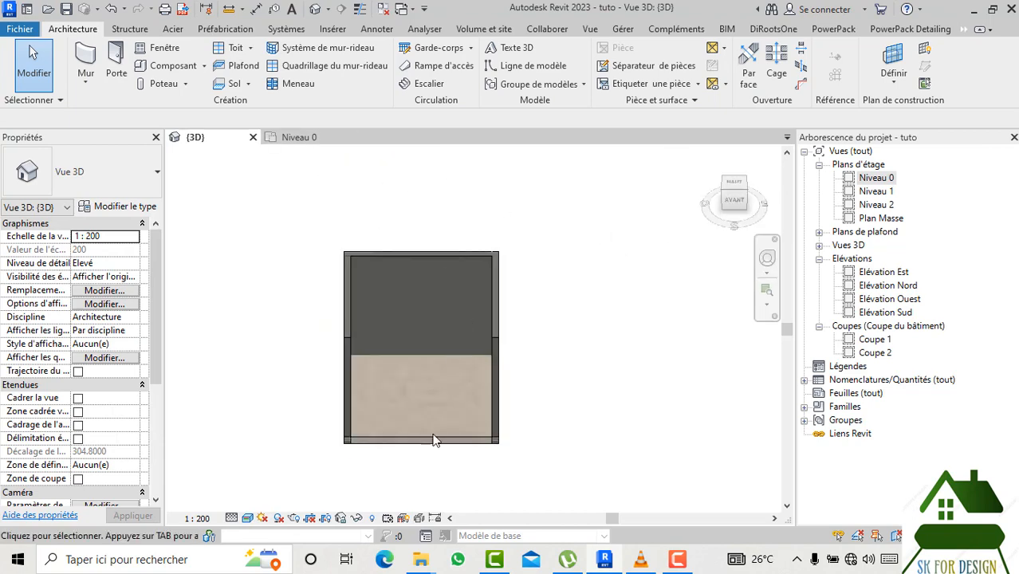
Switch to File Explorer and open the folder Libraries > France > Equipement spécialisé > Electroménager on drive E.
mouse_move(428, 561)
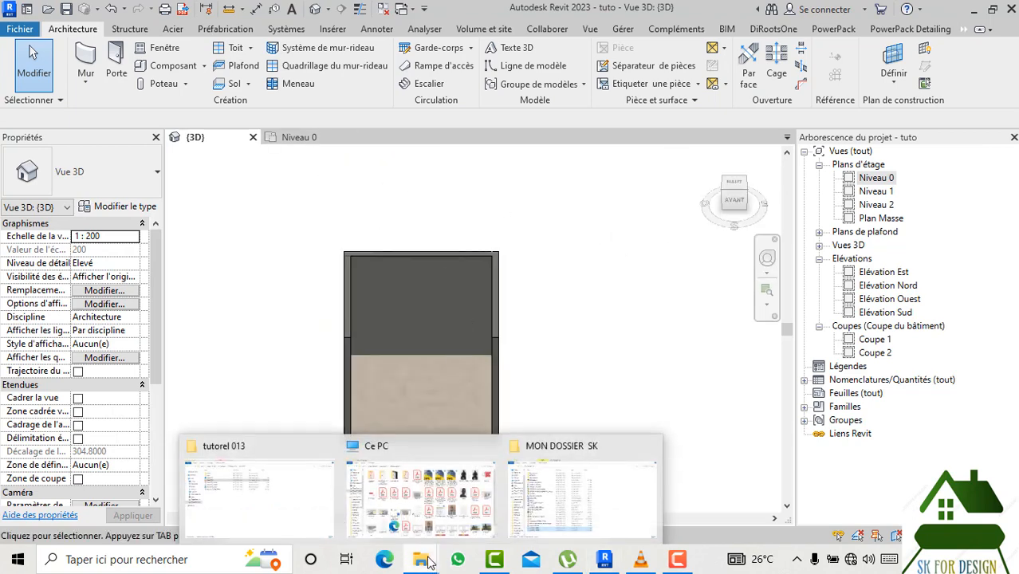
click(263, 519)
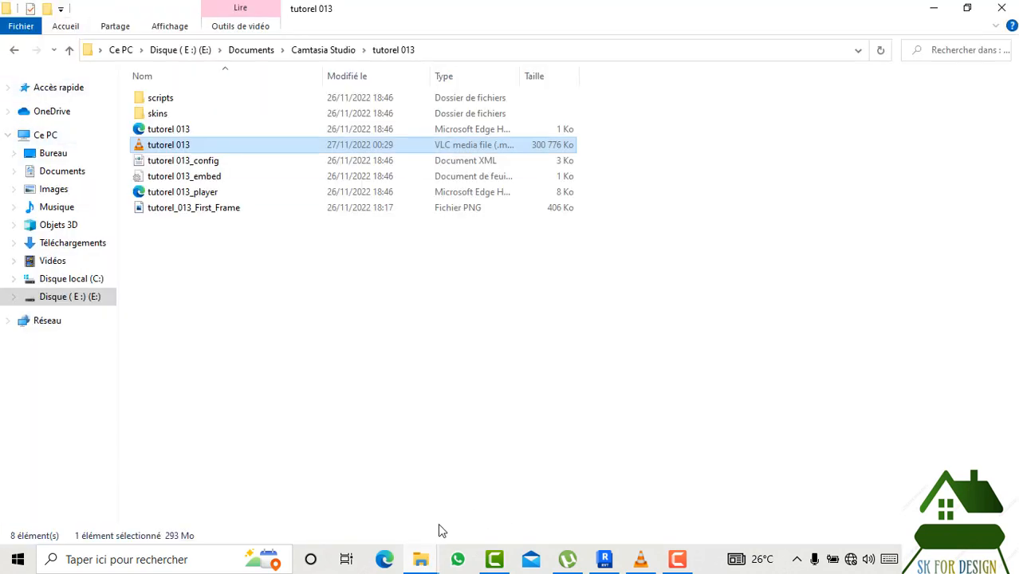
mouse_move(428, 564)
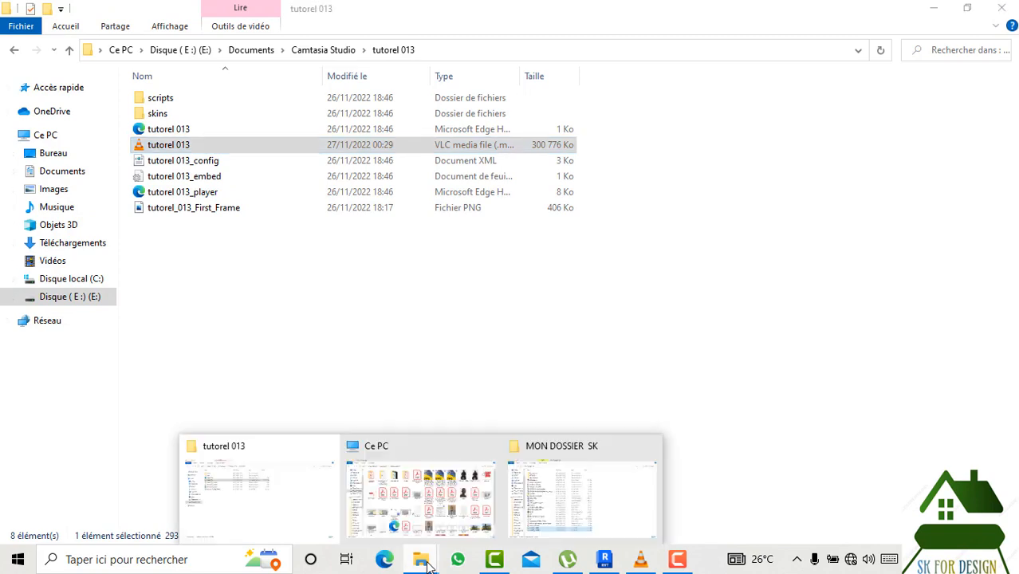
click(316, 509)
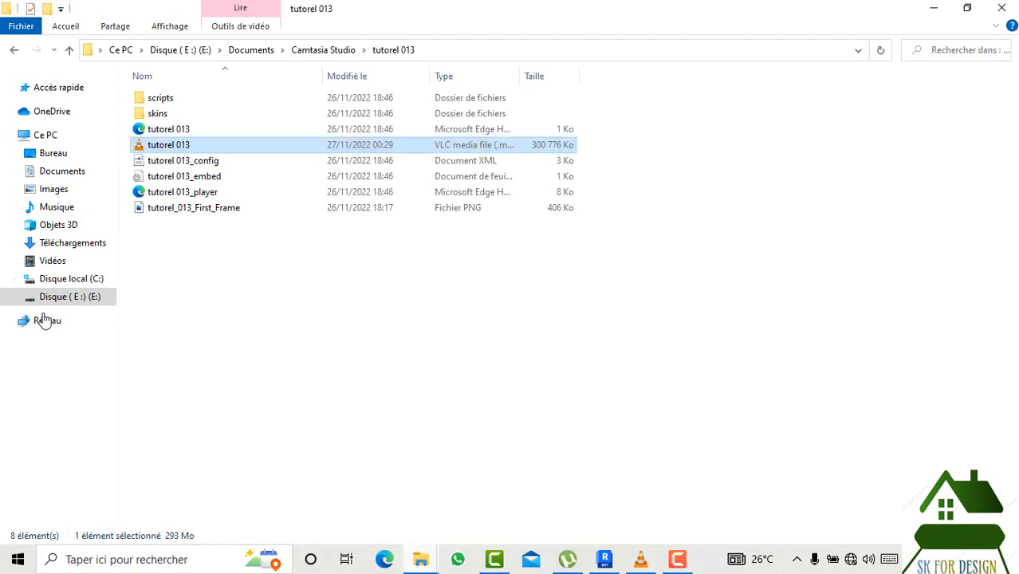
click(78, 300)
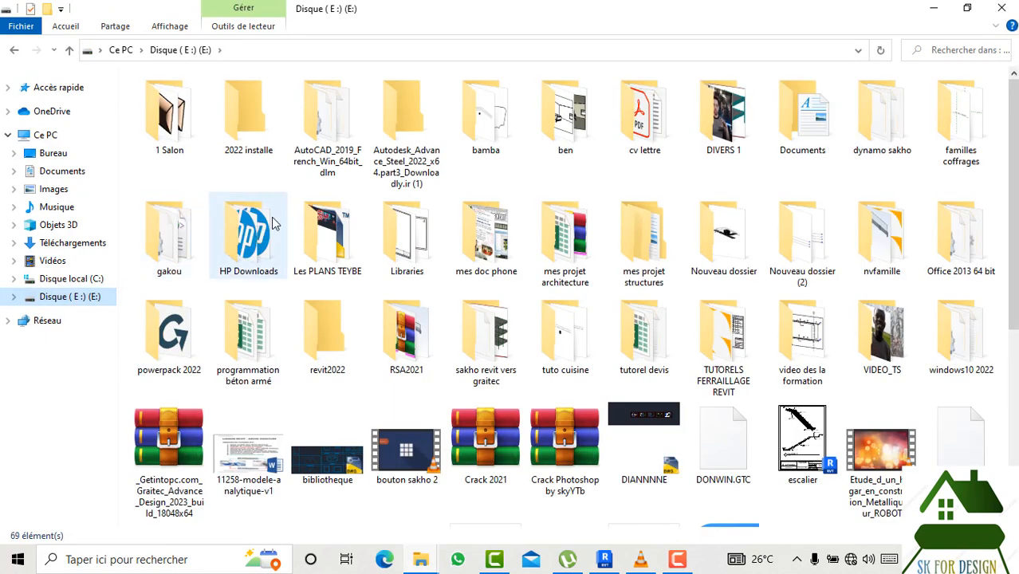
double_click(406, 232)
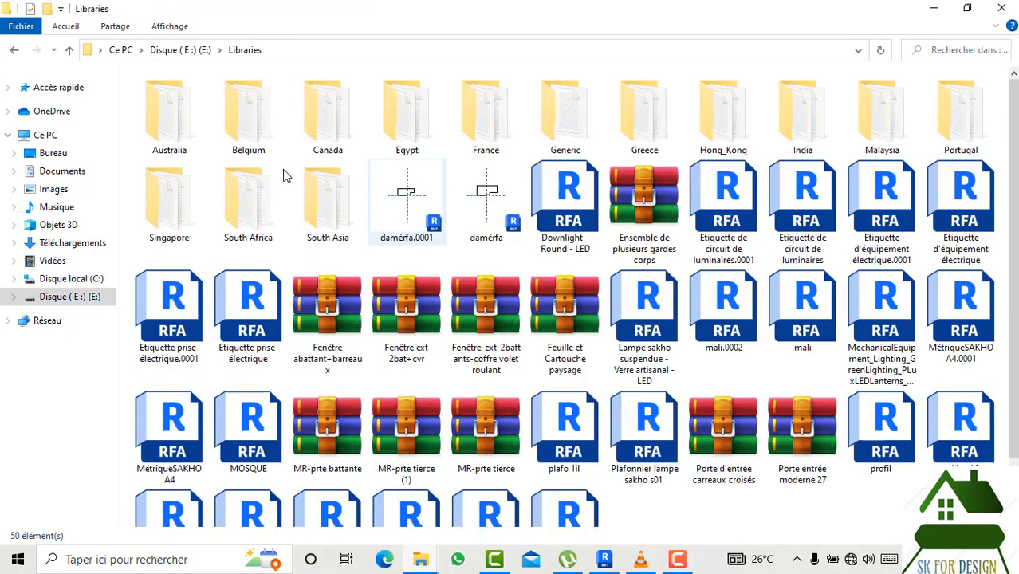
double_click(486, 140)
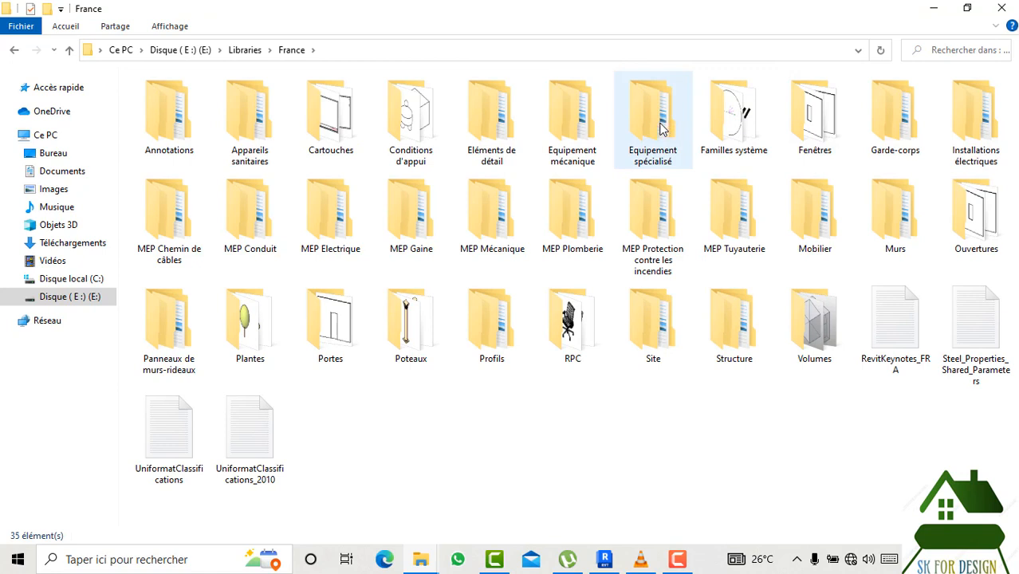
mouse_move(661, 130)
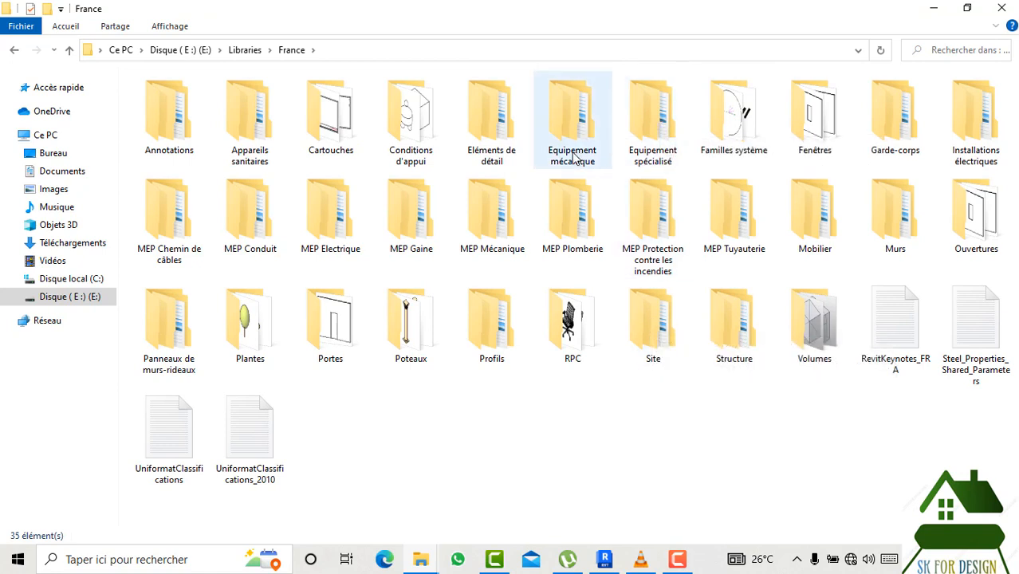
double_click(650, 129)
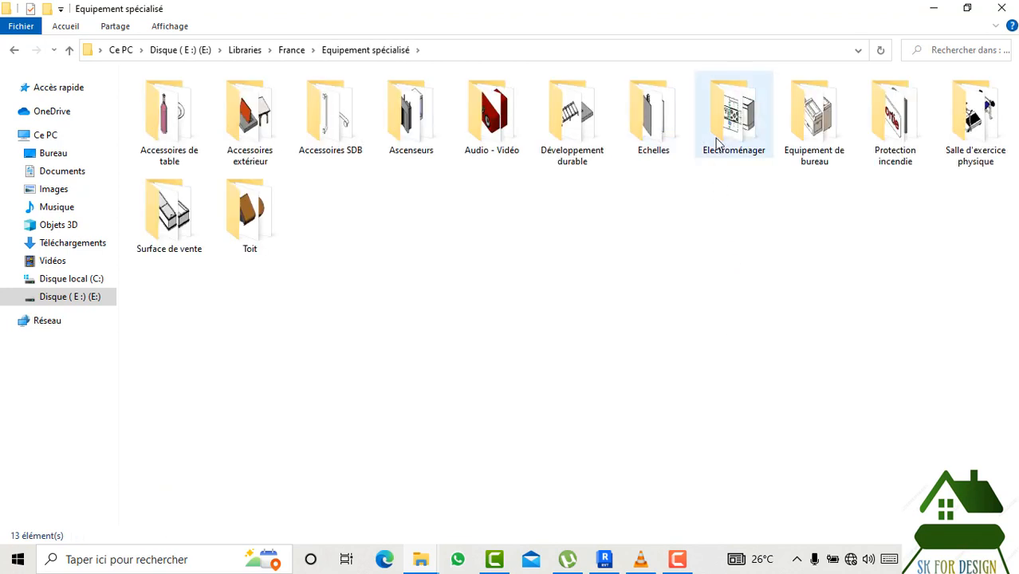
mouse_move(717, 143)
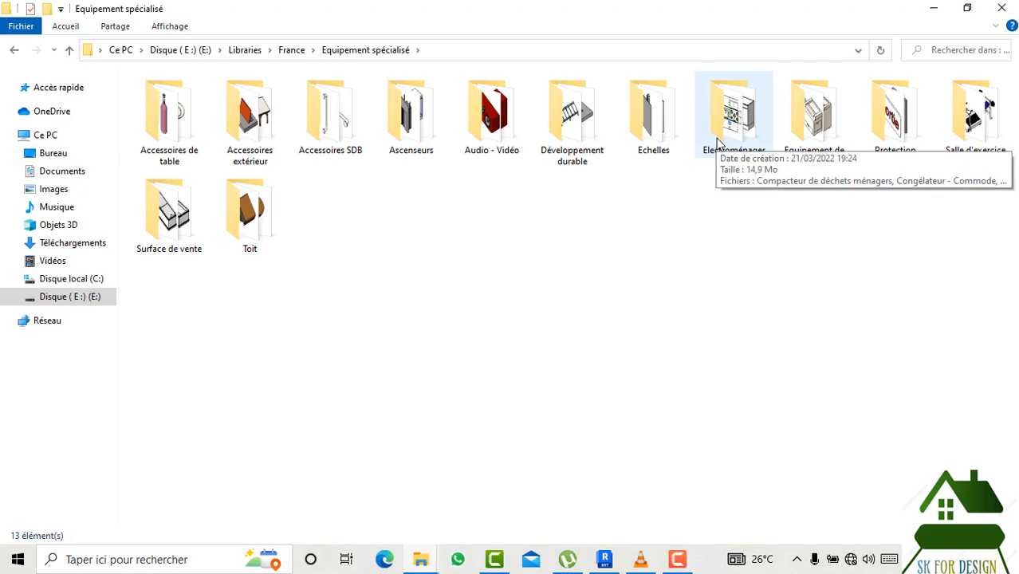
double_click(717, 142)
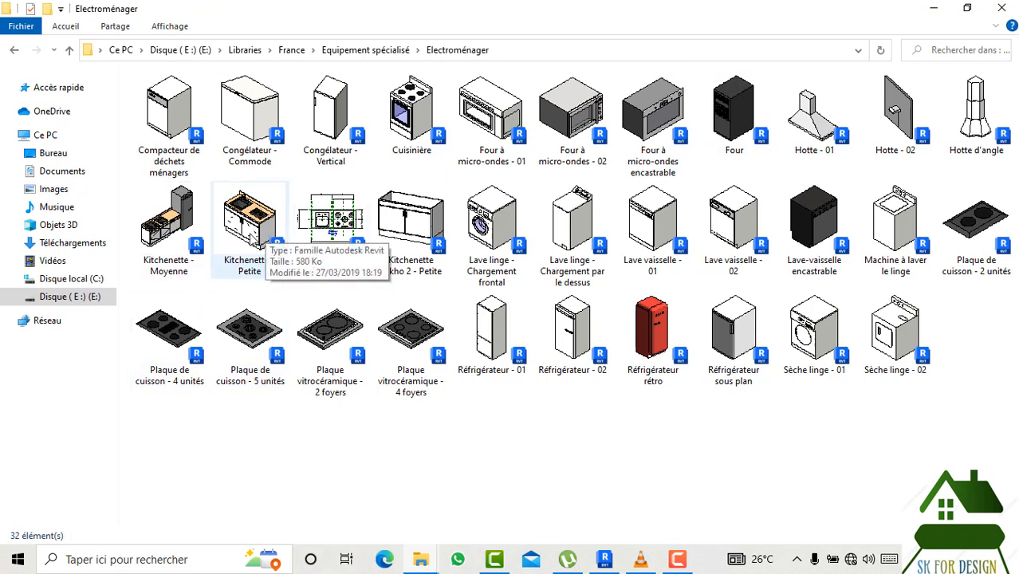
Open the Kitchenette sakho 2 - Petite family in Revit and load it into the tuto project for placement on Niveau 0.
click(185, 217)
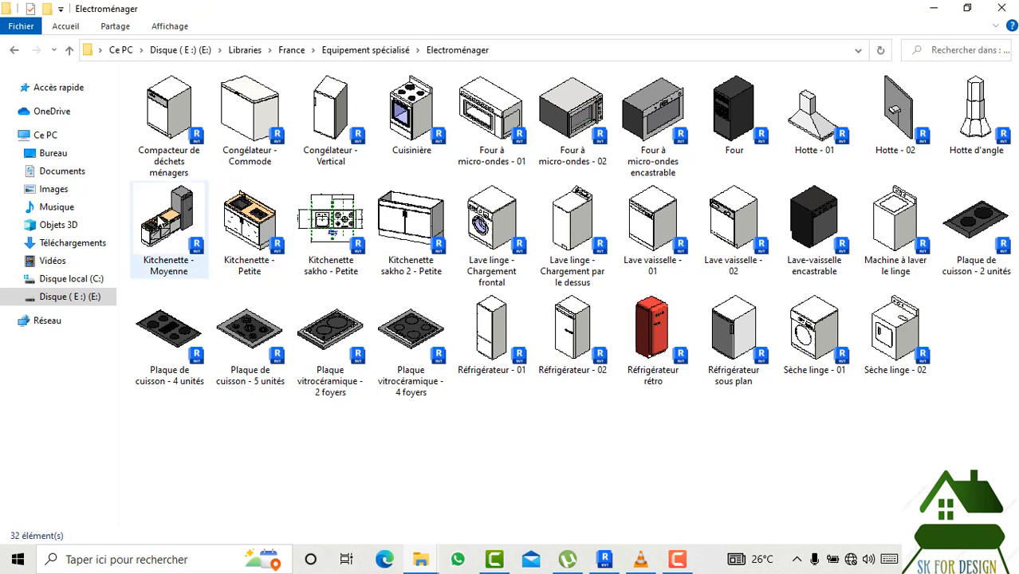
click(241, 230)
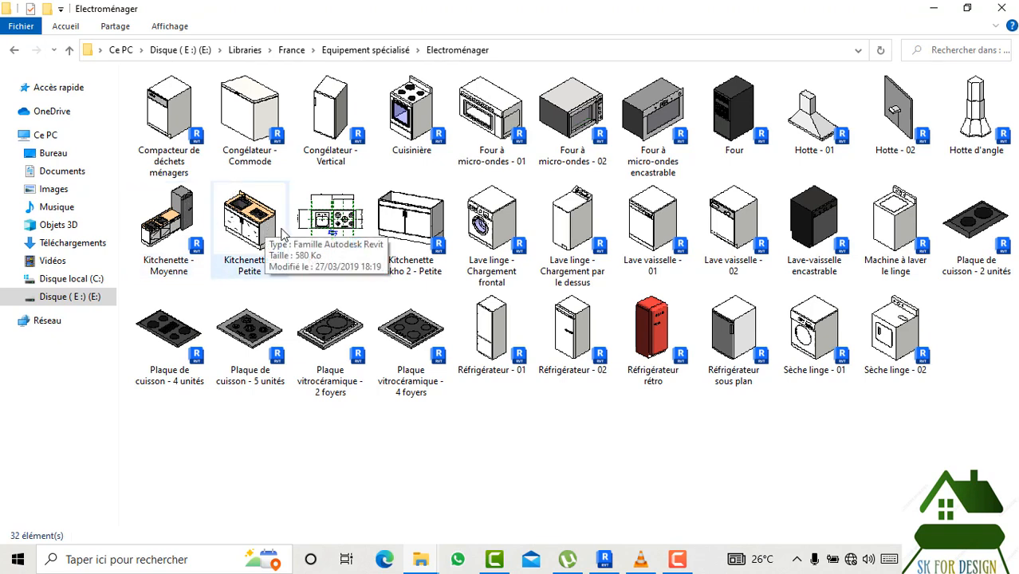
click(398, 225)
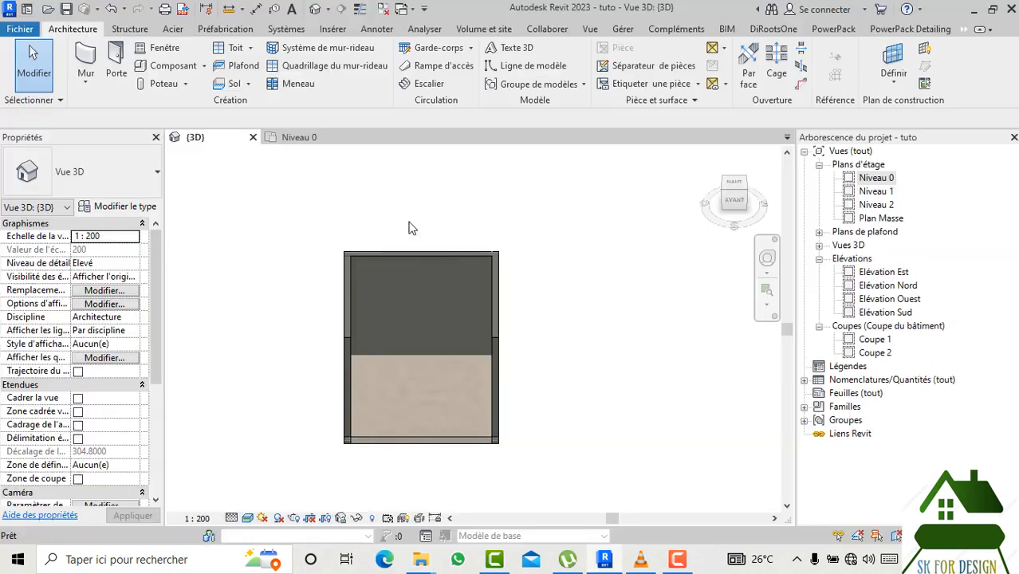
click(500, 244)
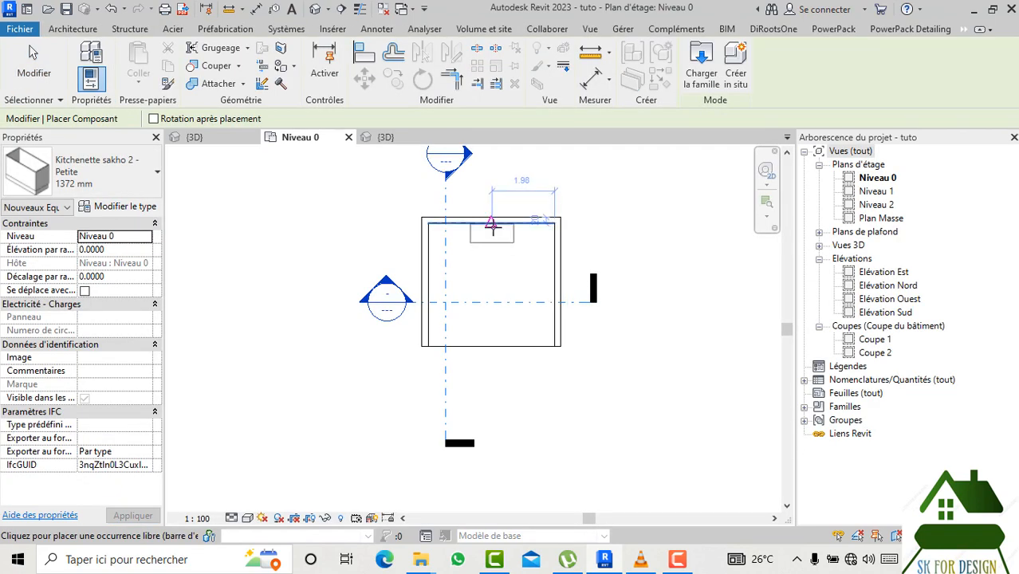
Place the 1372 mm kitchenette cabinet against the back wall in the Niveau 0 plan, its centre about 1.70 m from the right side wall.
scroll(493, 227, up, 3)
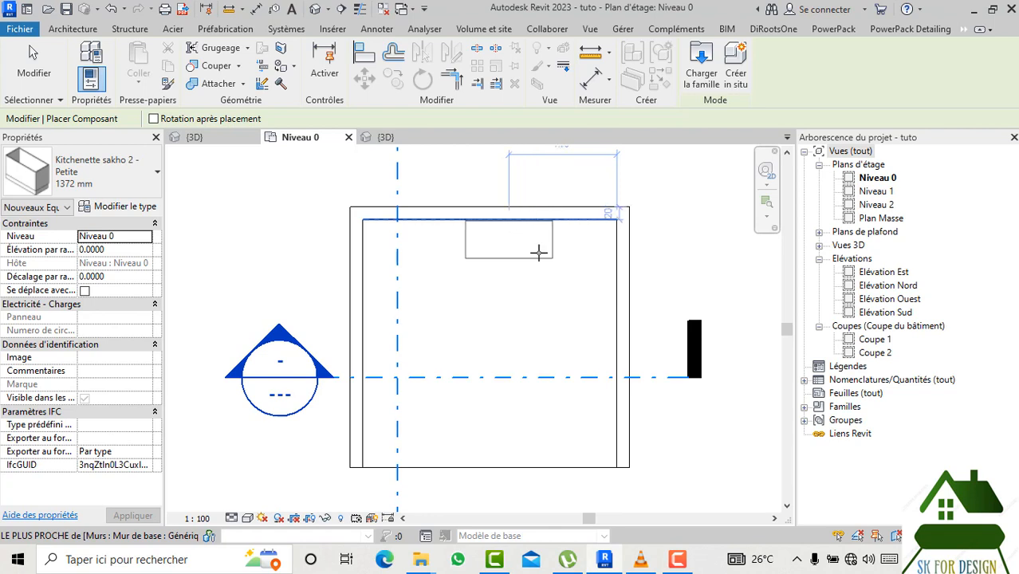
click(538, 253)
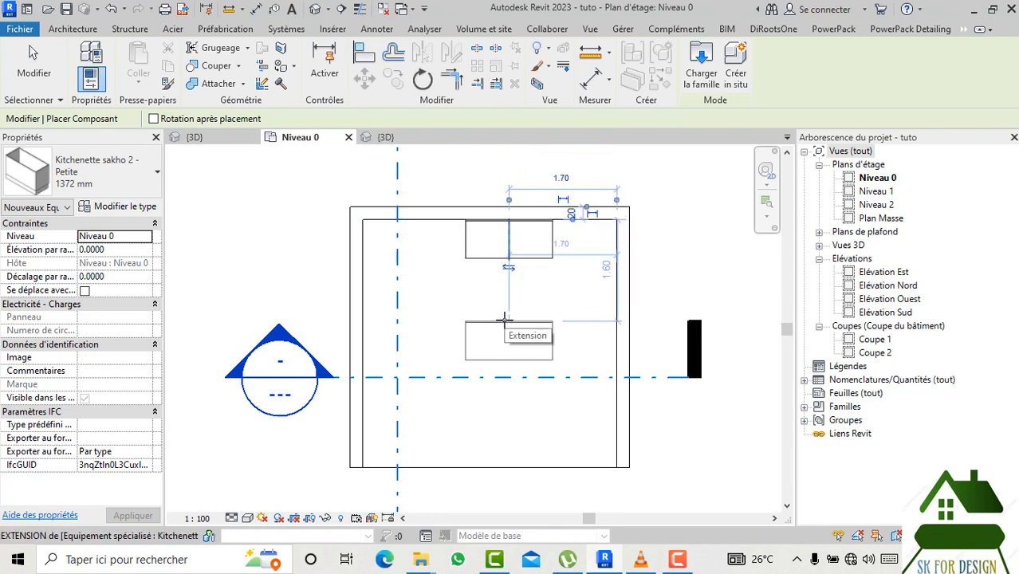
scroll(440, 229, up, 2)
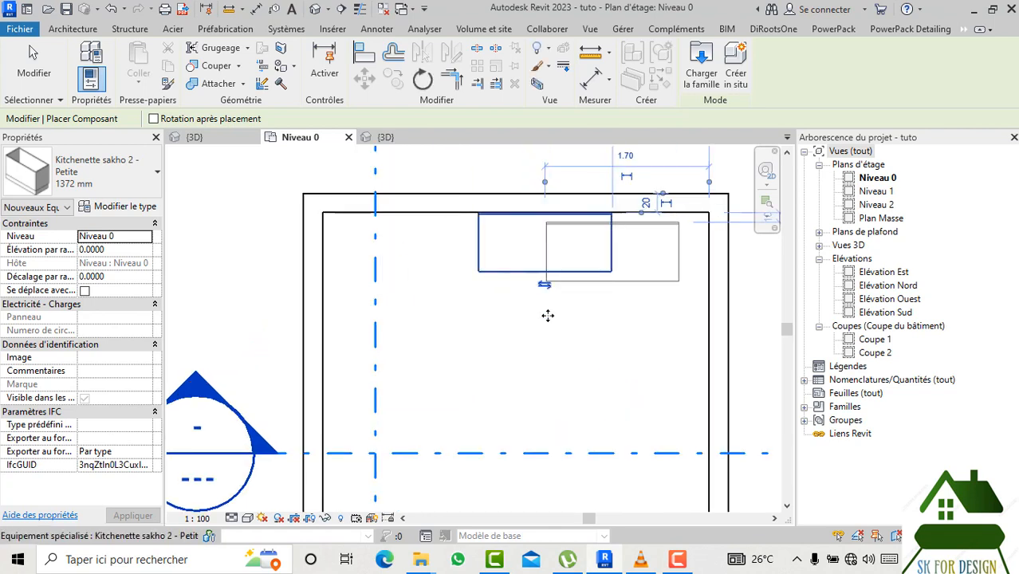
Switch to File Explorer, close the Ce PC and MON DOSSIER SK windows and bring up the Electroménager folder.
mouse_move(424, 562)
mouse_move(414, 480)
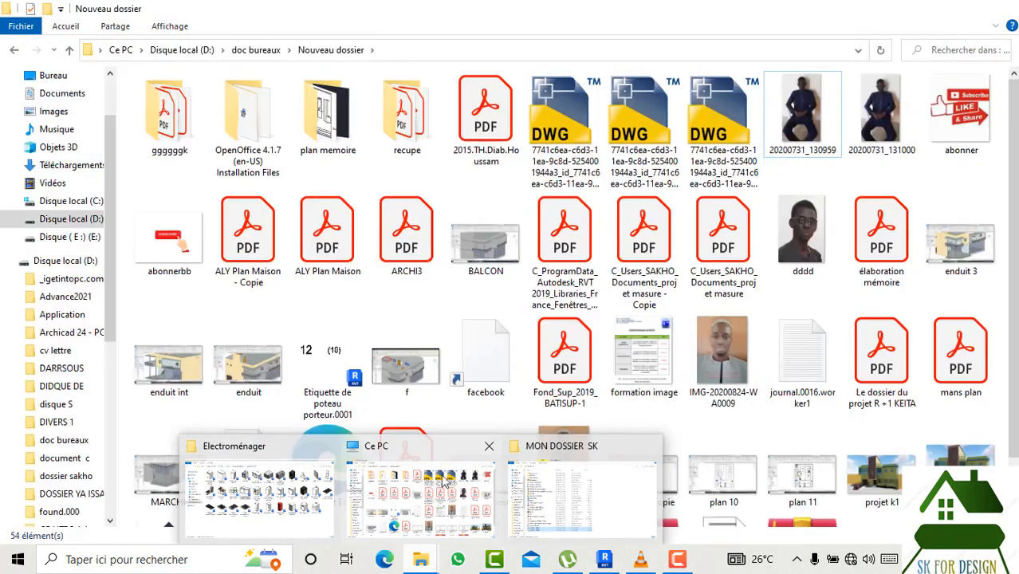
click(486, 449)
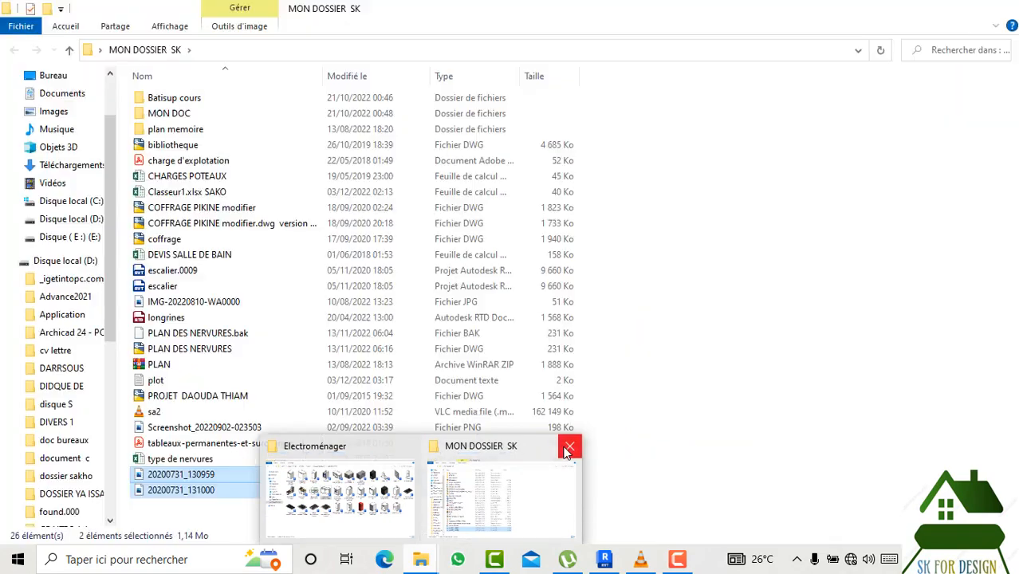
click(566, 446)
click(385, 488)
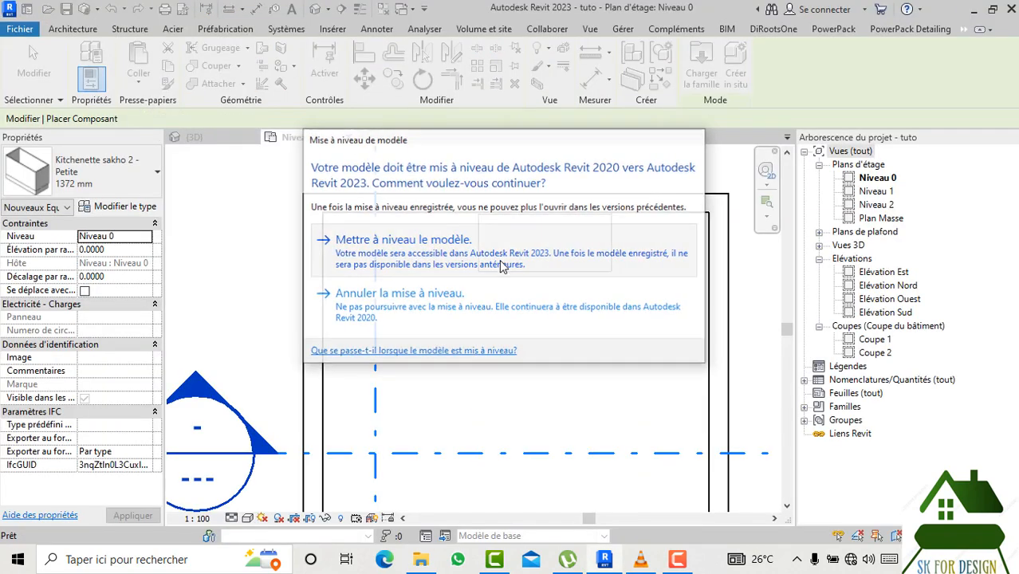
Upgrade the Lave vaisselle - 01 family to Revit 2023, load it into the project and place it in the room's back-right corner.
click(501, 265)
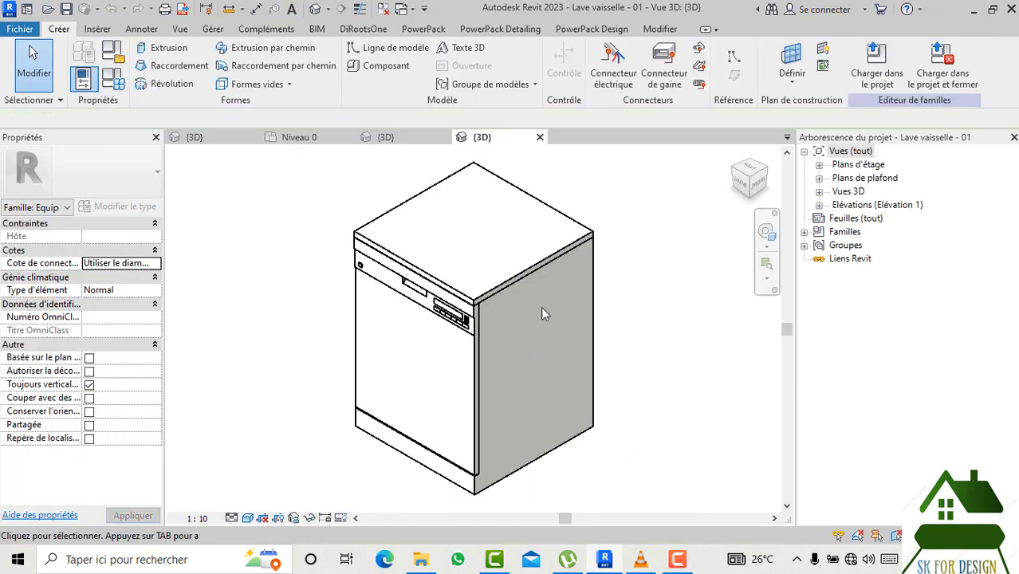
click(876, 64)
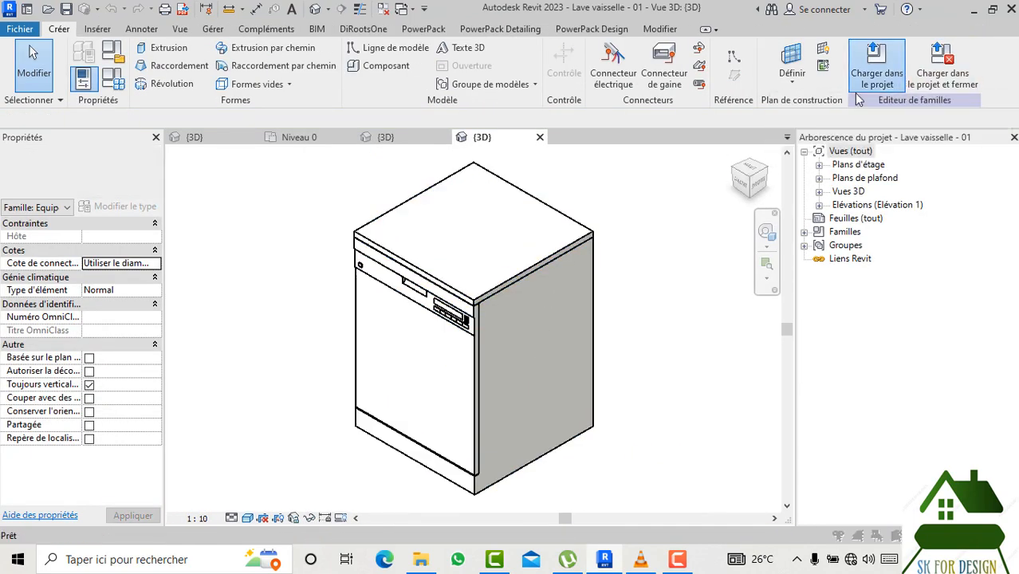
click(489, 390)
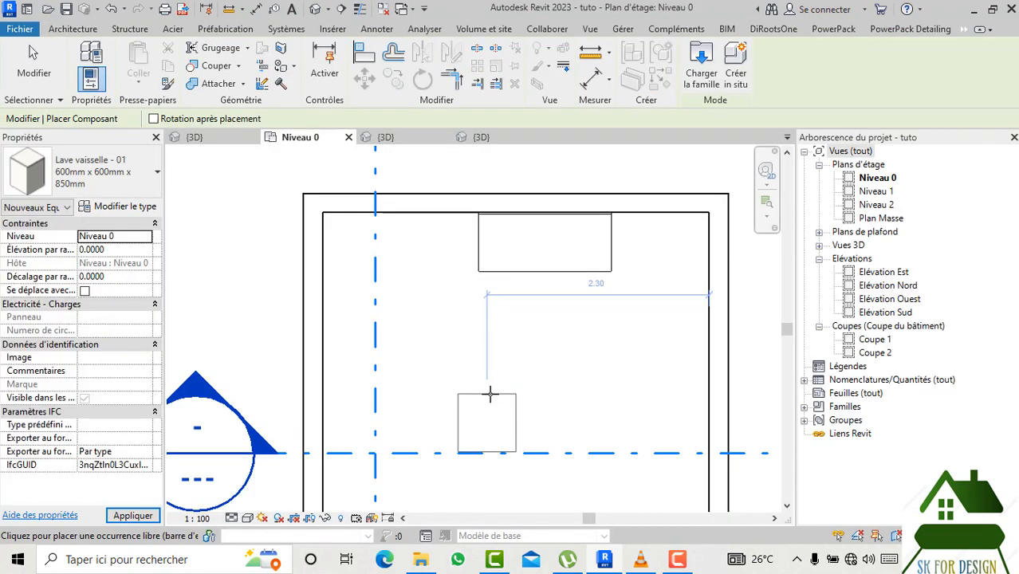
scroll(639, 227, up, 4)
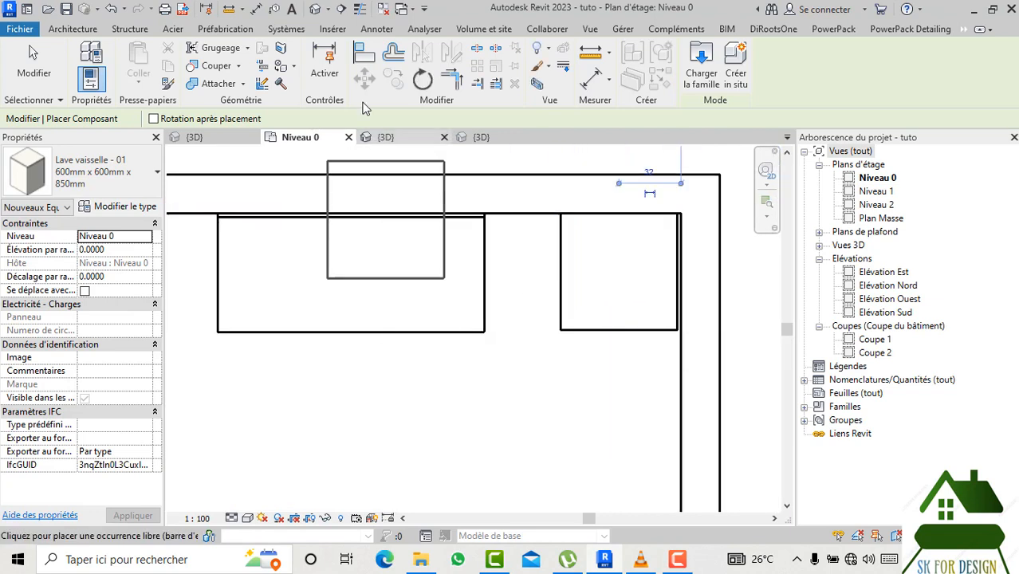
Move the Kitchenette sakho 2 cabinet by its back corner along the back wall to the dishwasher's side.
click(364, 54)
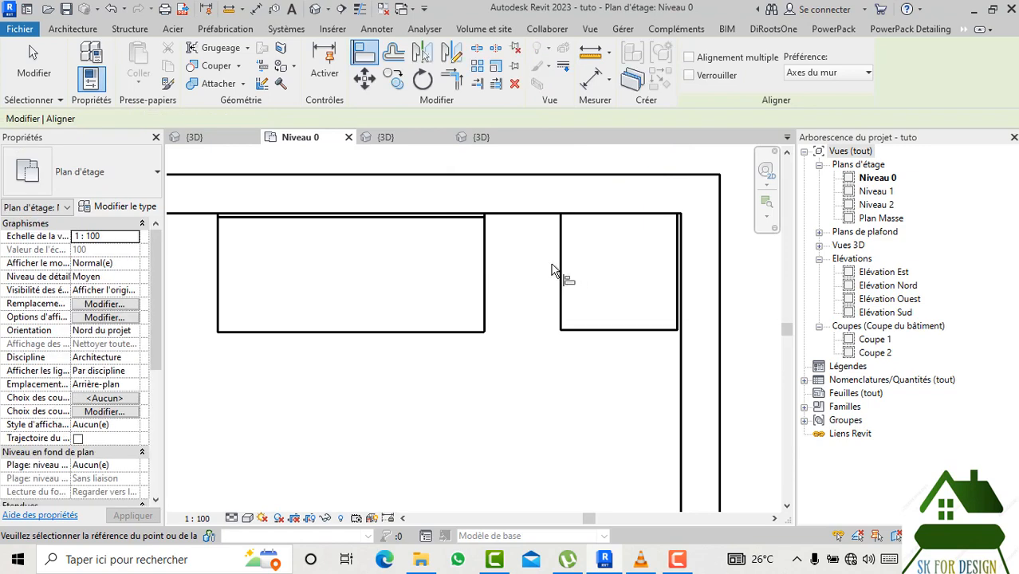
key(Escape)
click(483, 277)
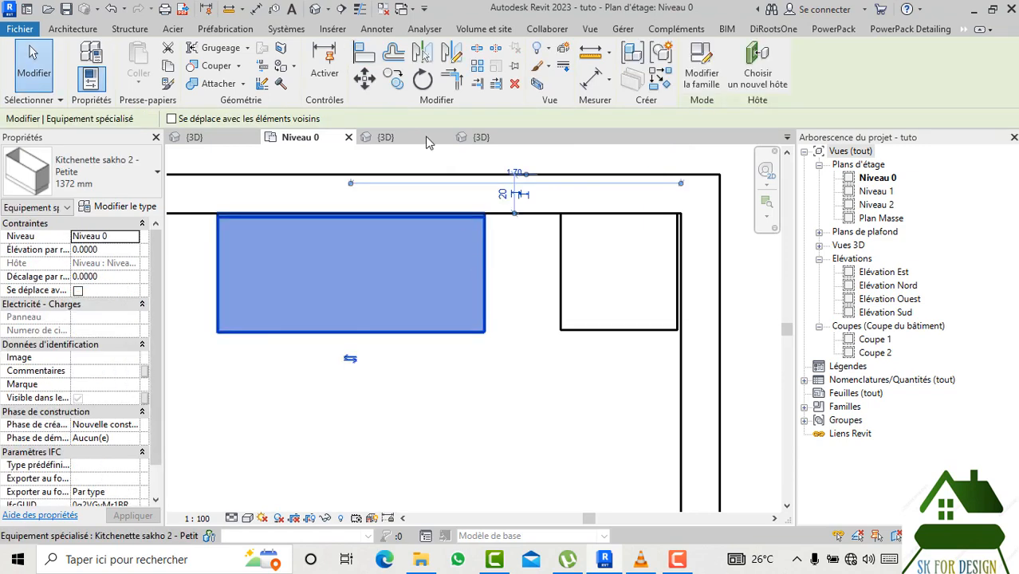
click(365, 77)
scroll(488, 219, up, 2)
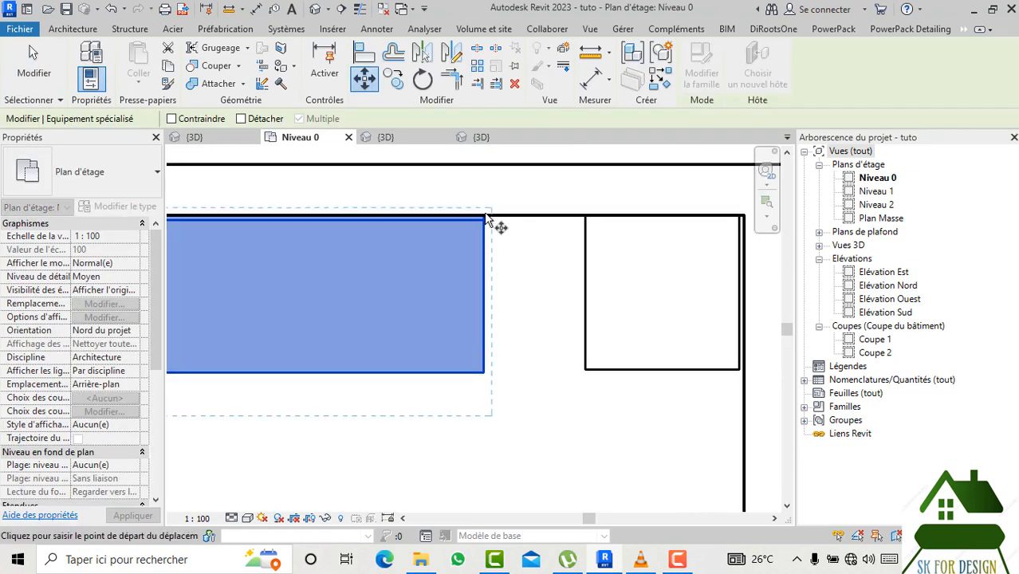
click(488, 217)
click(581, 217)
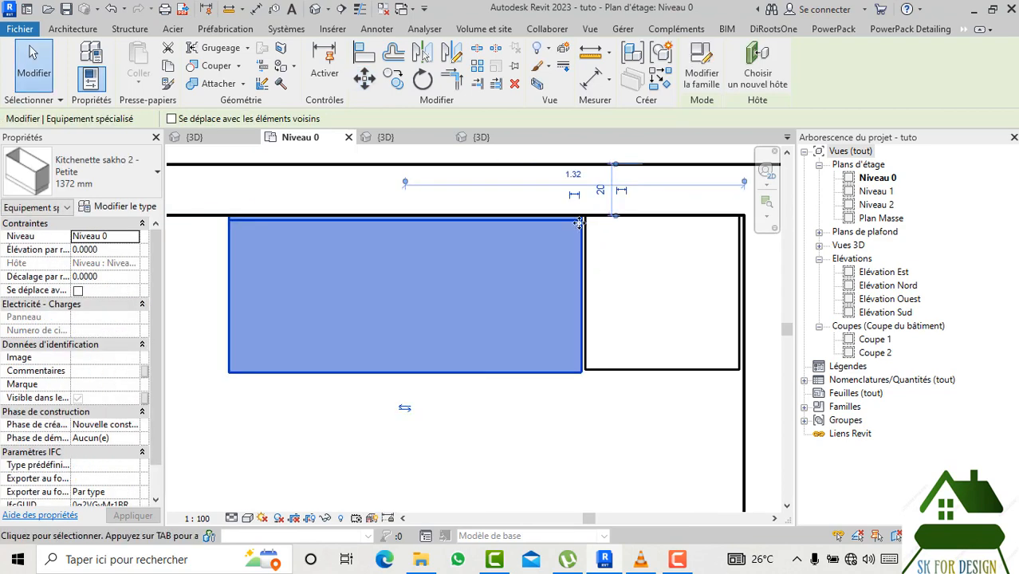
Move the cabinet once more from its back corner to the dishwasher's edge to close the remaining gap.
click(364, 77)
scroll(605, 224, up, 3)
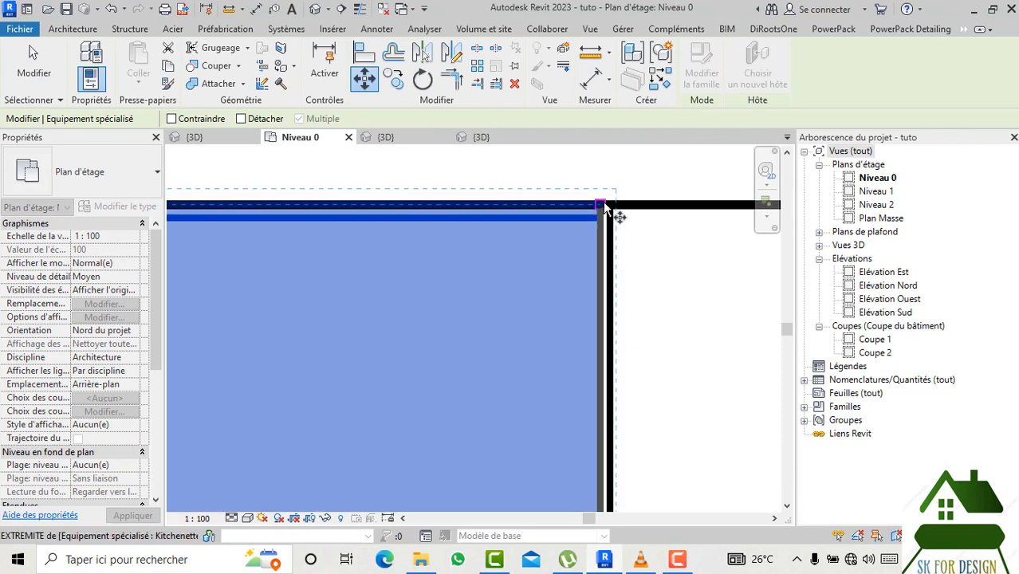
click(608, 203)
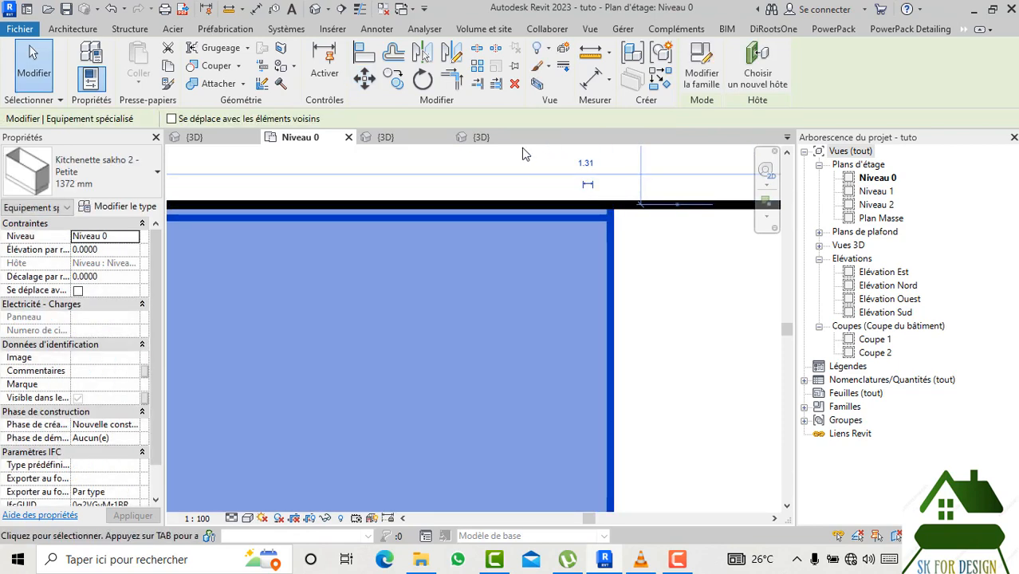
scroll(523, 149, down, 5)
click(577, 386)
scroll(542, 395, down, 4)
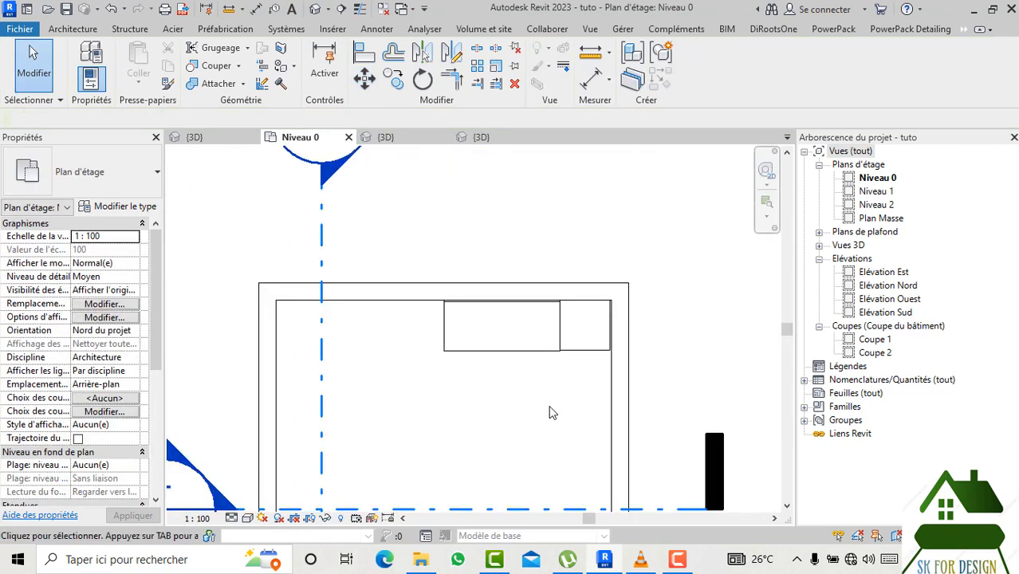
Upgrade the Kitchenette - Petite family to Revit 2023, load it into the project and place it along the back wall beside the cabinet.
click(417, 560)
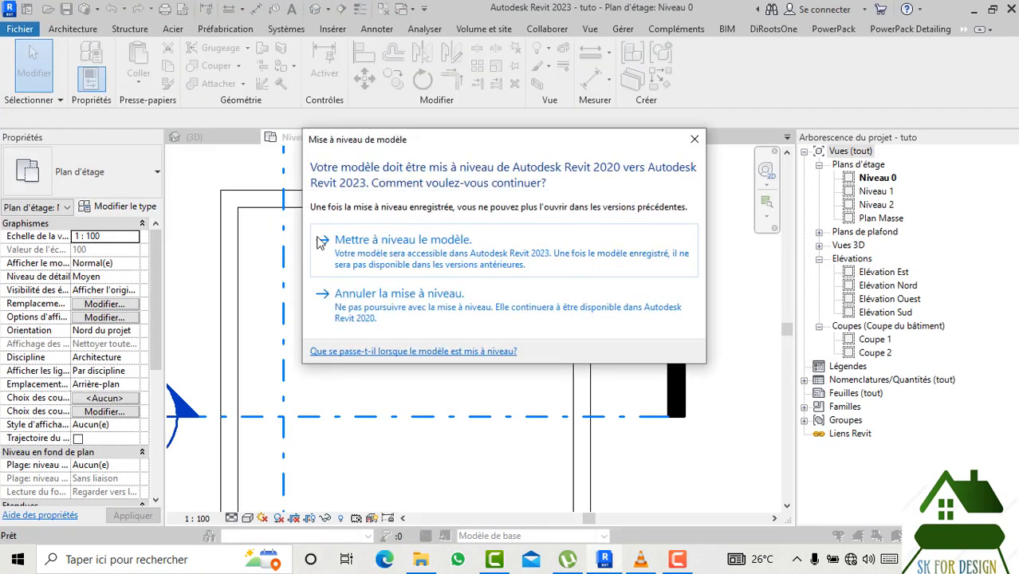
click(400, 261)
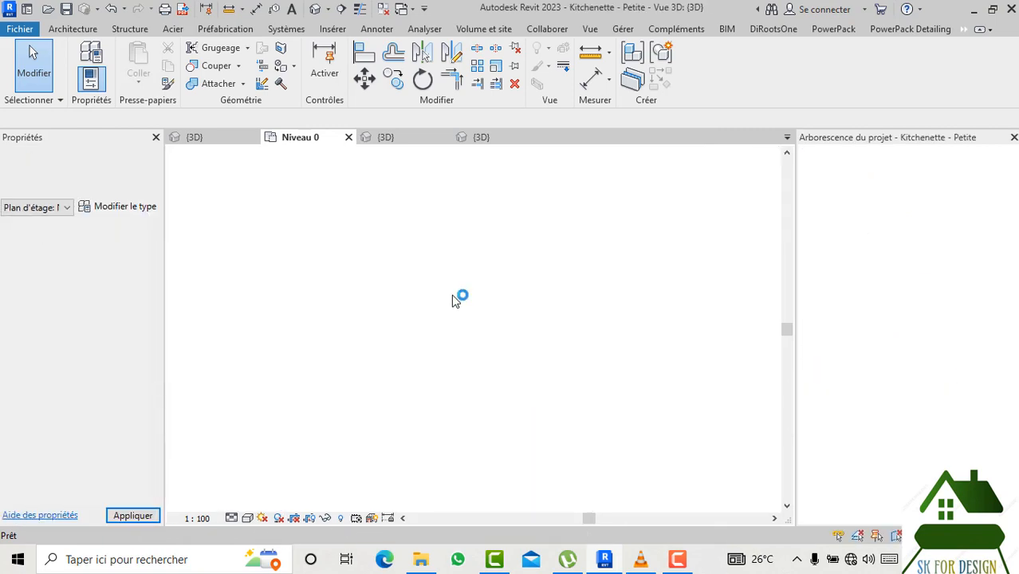
click(875, 74)
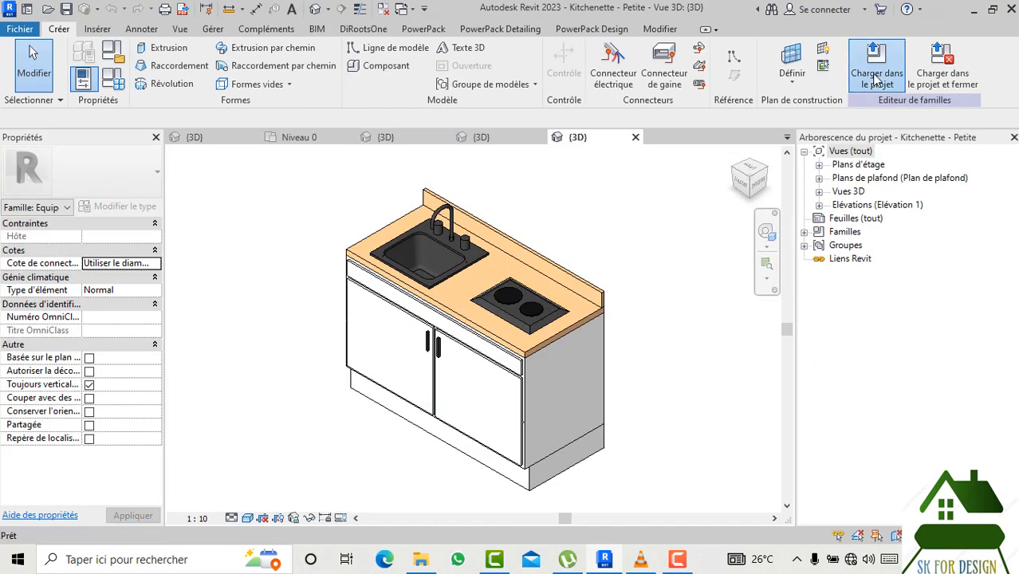
click(468, 392)
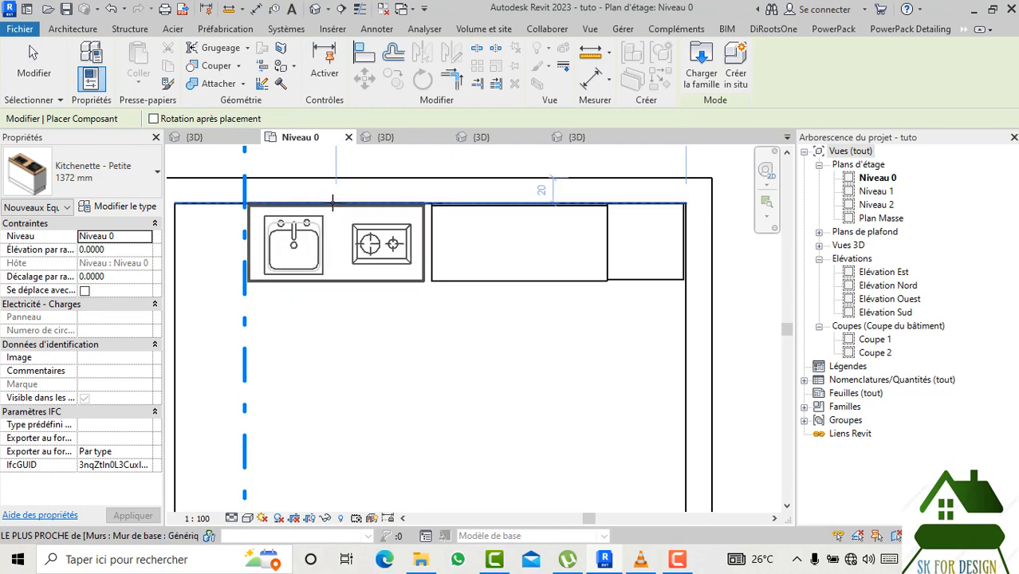
click(330, 202)
Align the sink-side end of the Kitchenette - Petite unit with the inner face of the room's left wall.
click(364, 55)
middle_drag(503, 226, 605, 250)
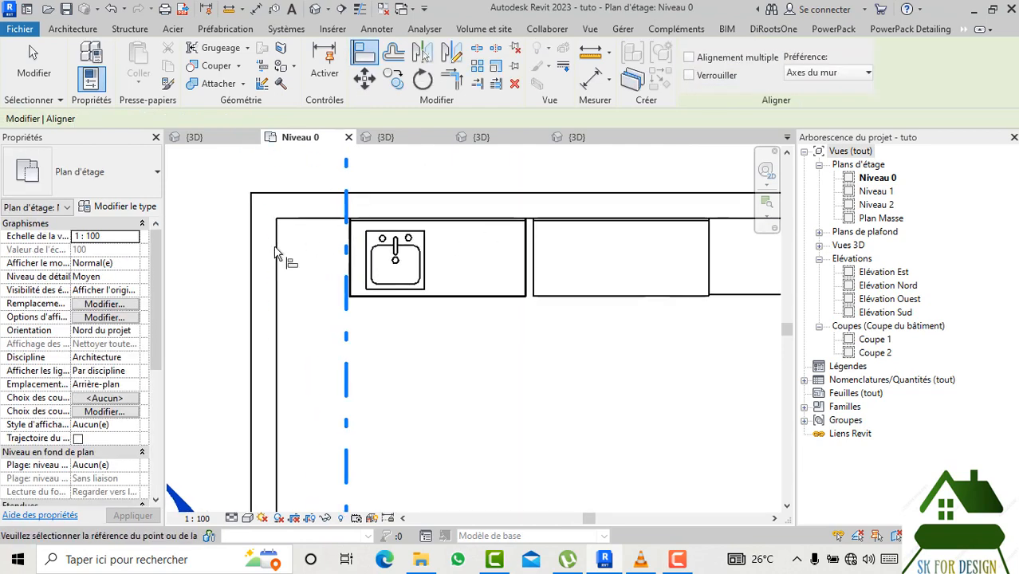
click(352, 292)
scroll(477, 361, down, 1)
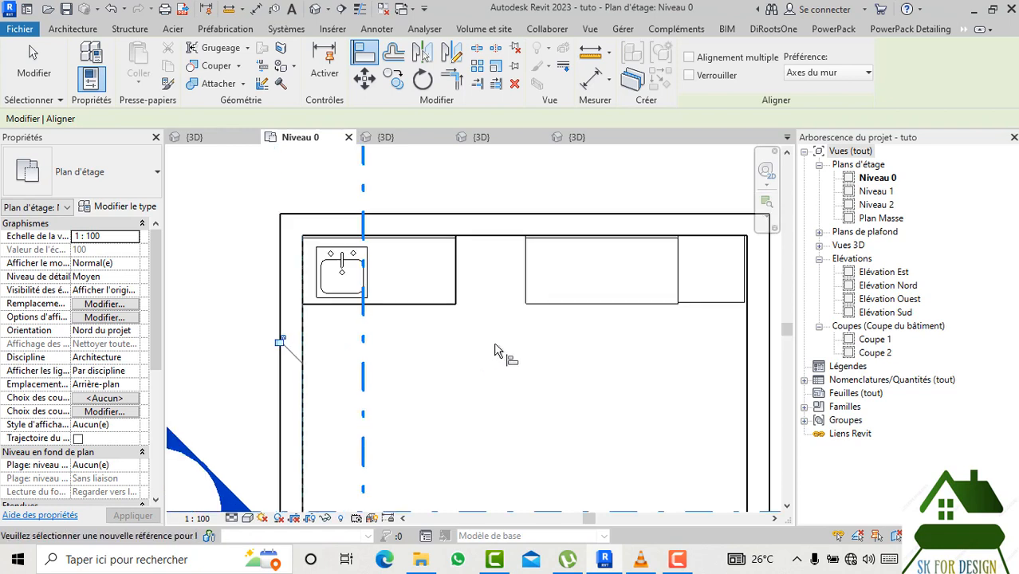
click(458, 286)
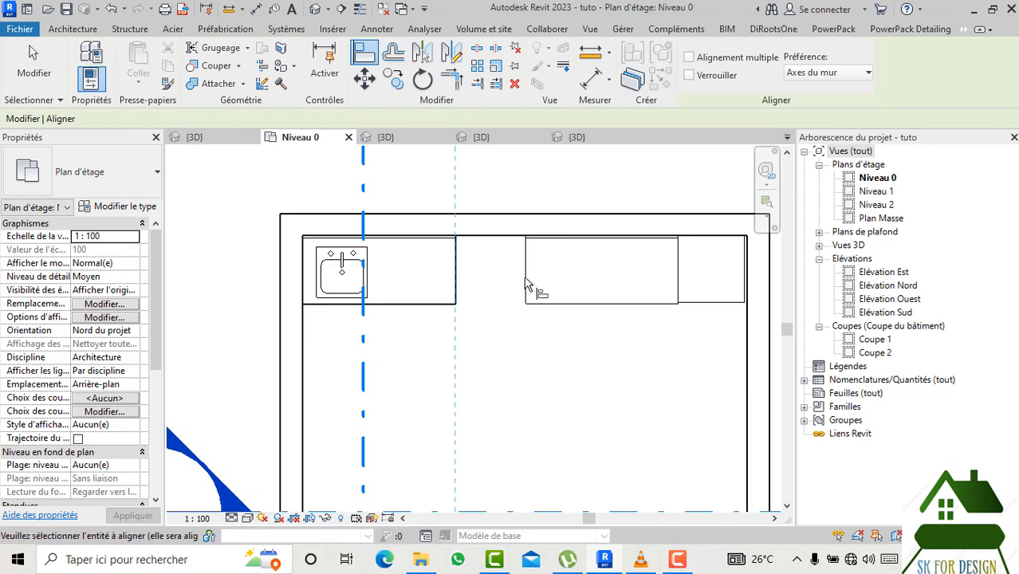
key(Escape)
key(Escape)
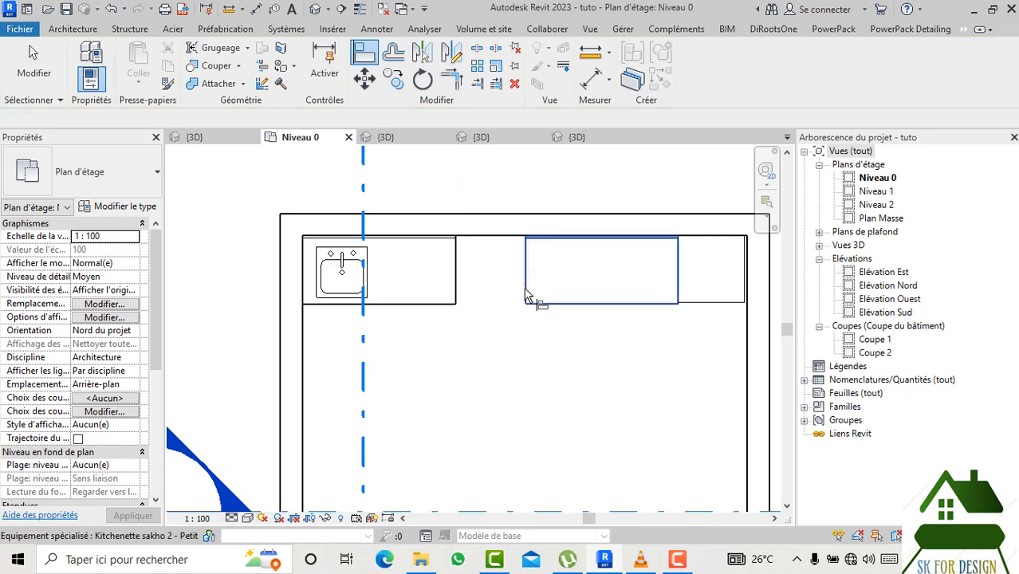
Move the Kitchenette sakho 2 cabinet by its back corner to the back corner of the Kitchenette - Petite unit.
click(524, 288)
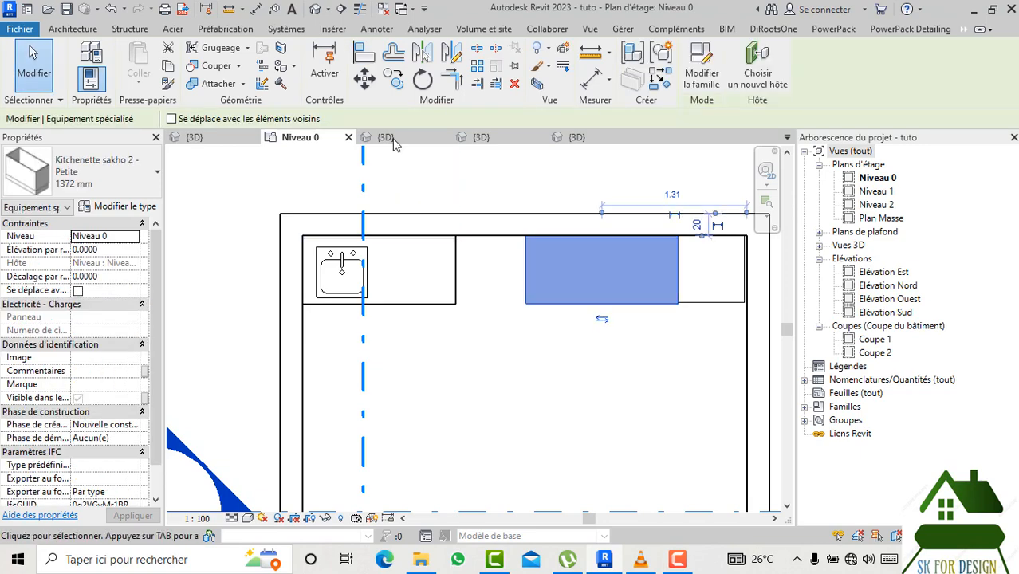
click(364, 79)
scroll(542, 319, up, 3)
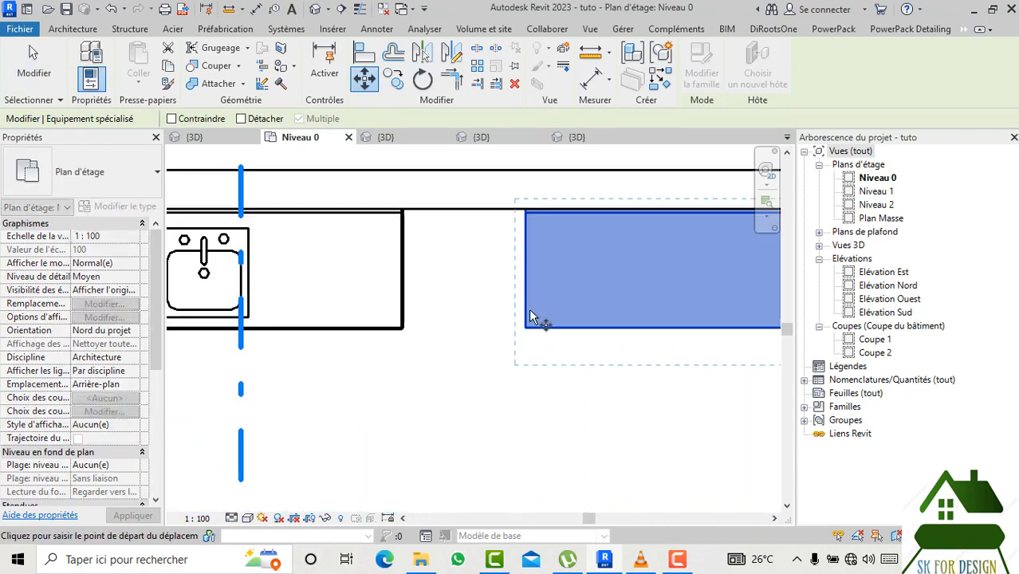
click(524, 211)
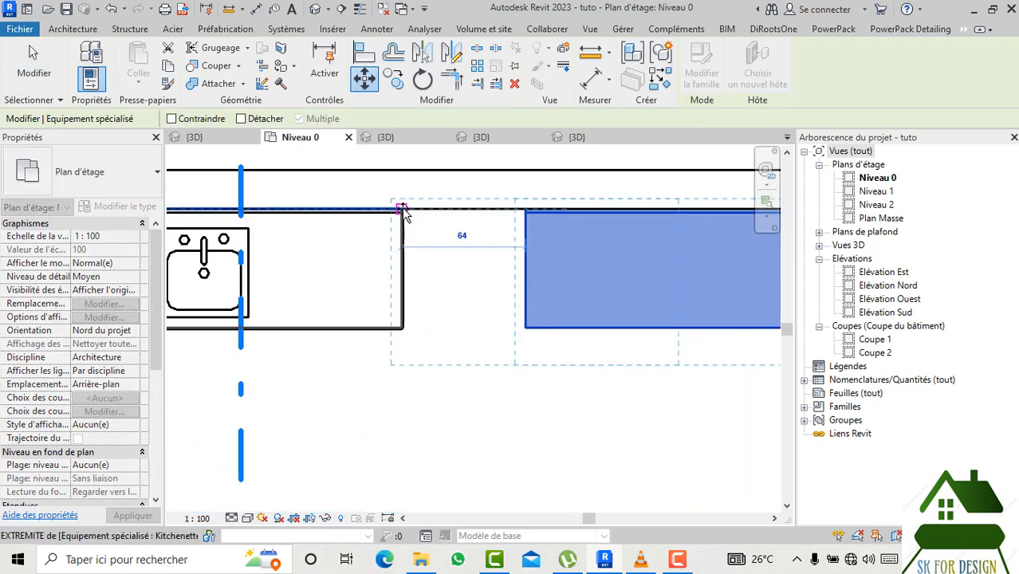
click(402, 212)
key(Escape)
scroll(655, 415, down, 3)
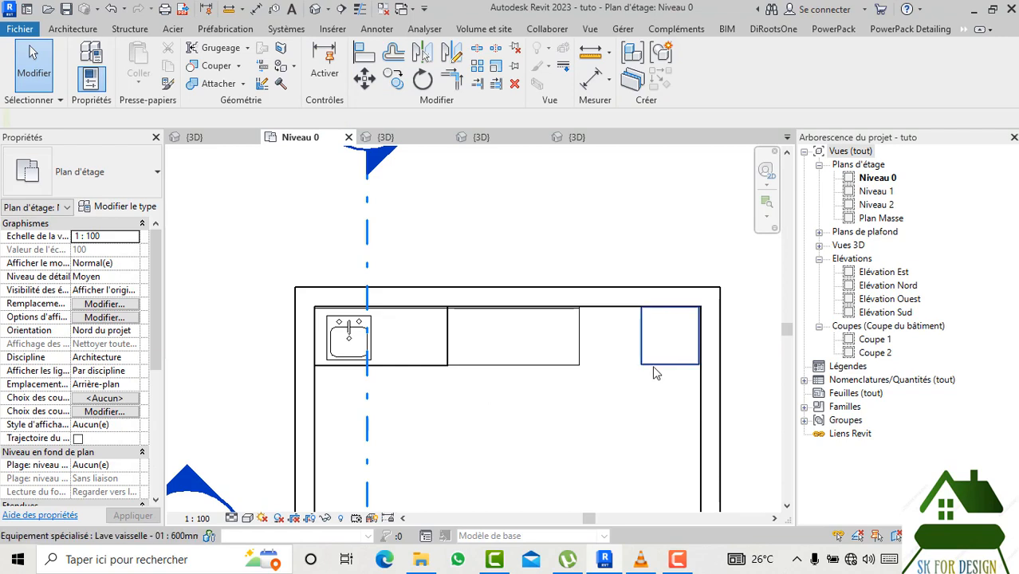
Delete the Lave vaisselle - 01 dishwasher from the room's back-right corner.
click(656, 373)
scroll(652, 382, up, 1)
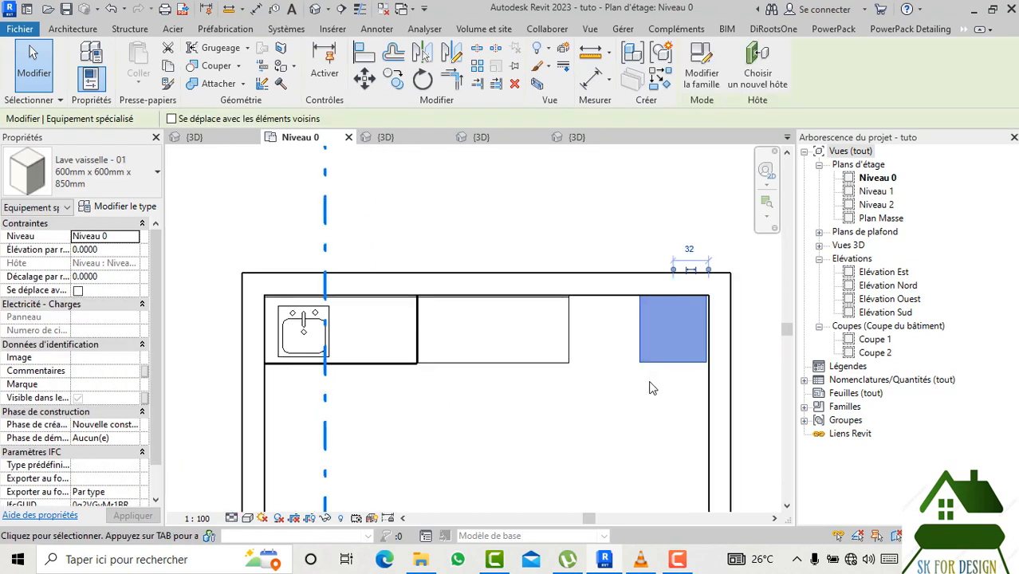
key(Delete)
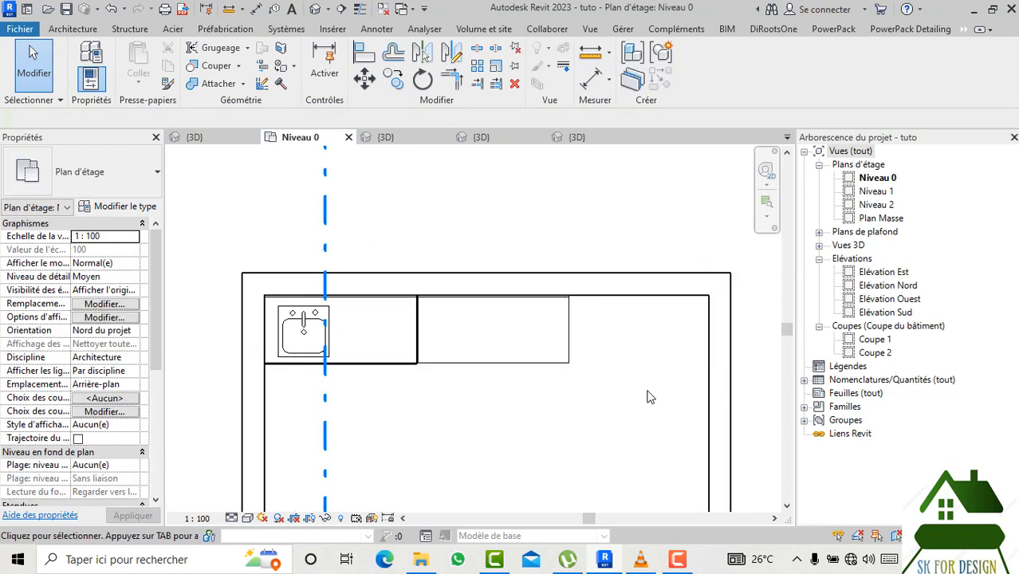
Open the project's 3D view and examine how the two kitchen units sit against the back wall and floor.
scroll(654, 398, down, 1)
middle_drag(657, 397, 592, 307)
click(524, 293)
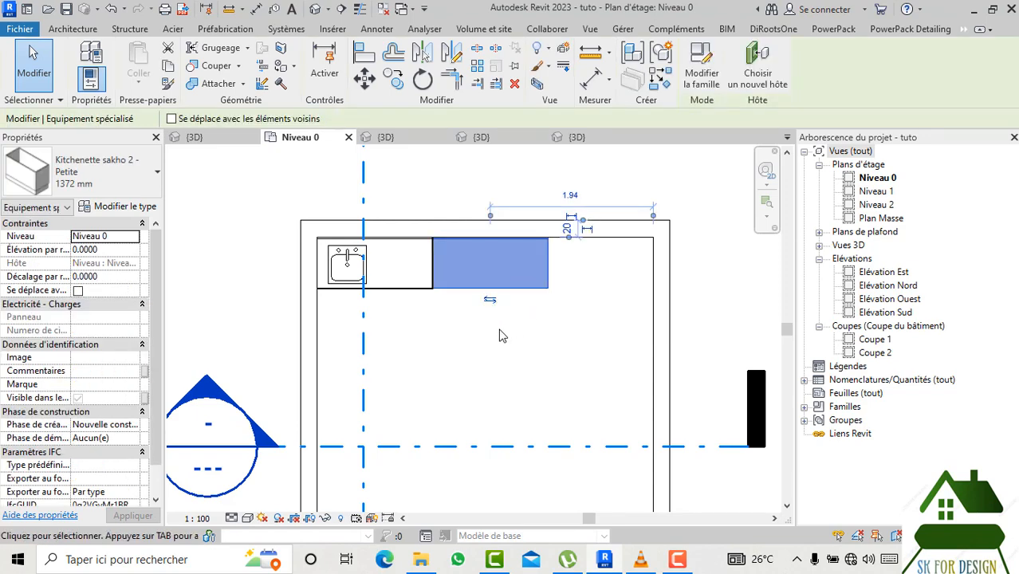
click(208, 139)
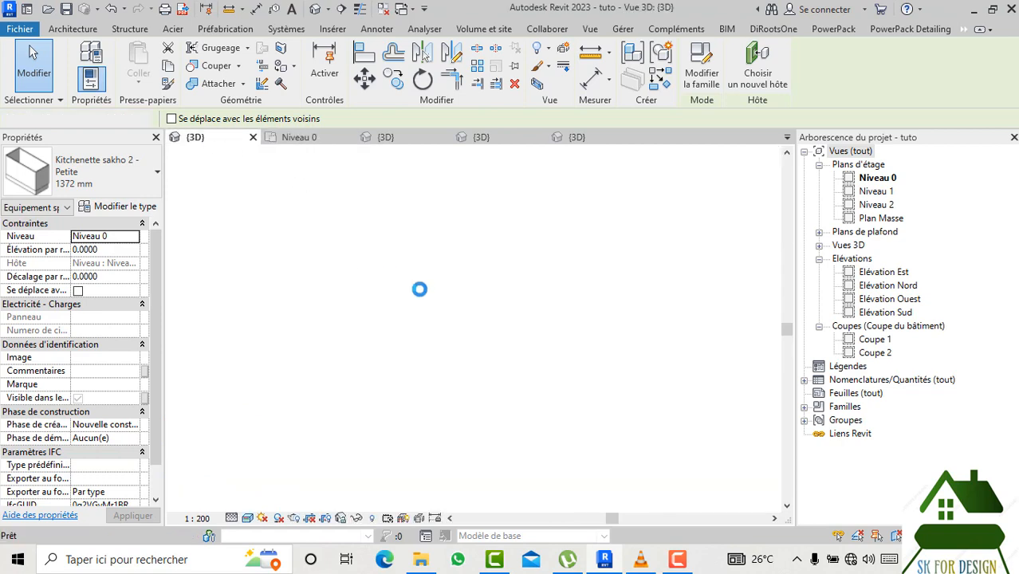
click(560, 385)
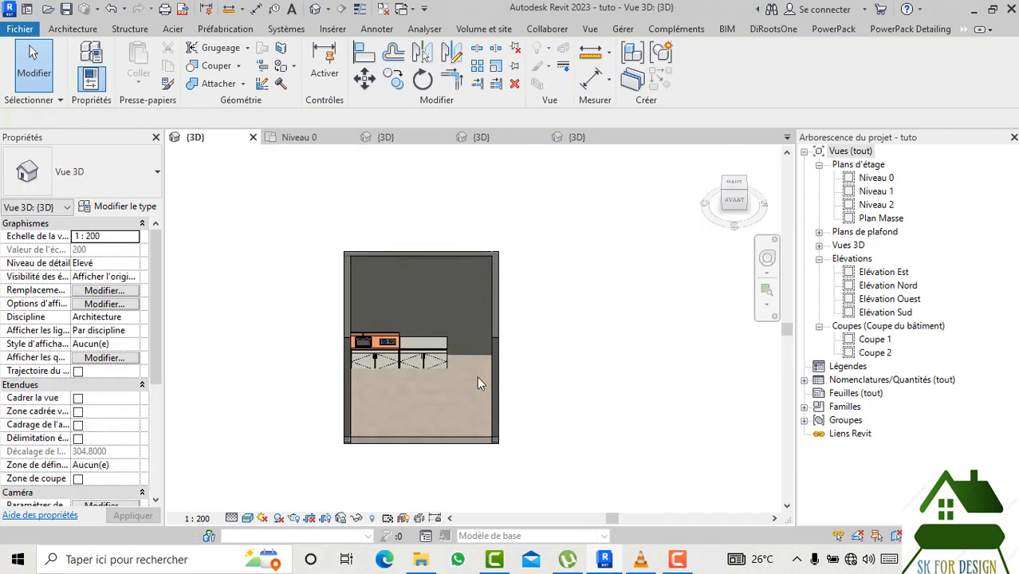
click(747, 178)
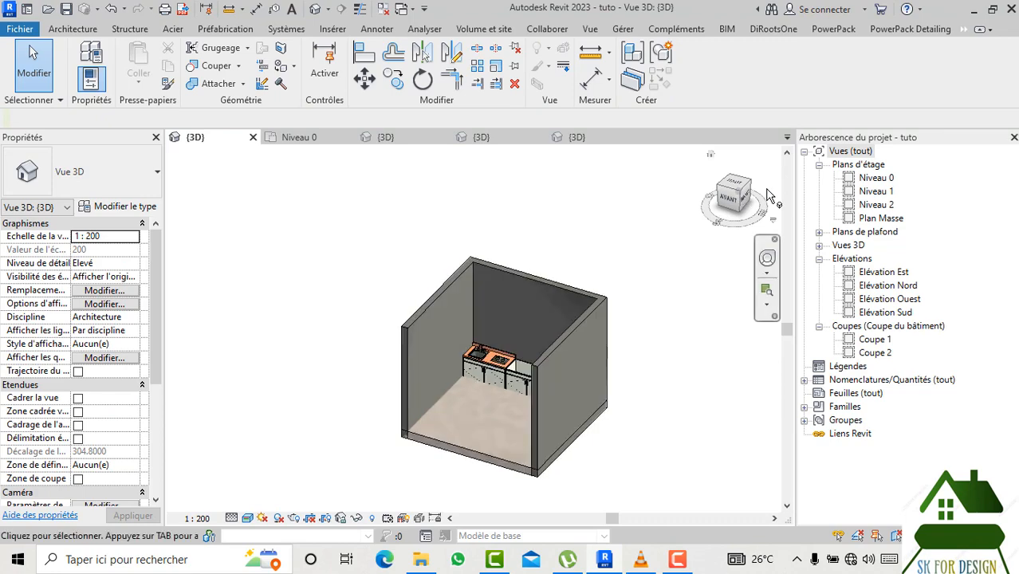
scroll(494, 354, up, 4)
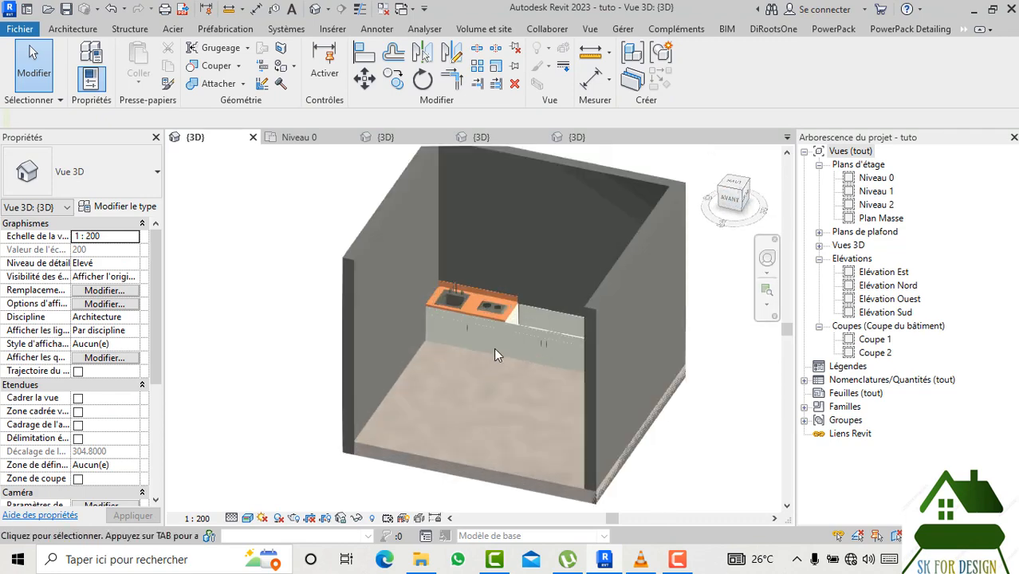
scroll(495, 343, up, 5)
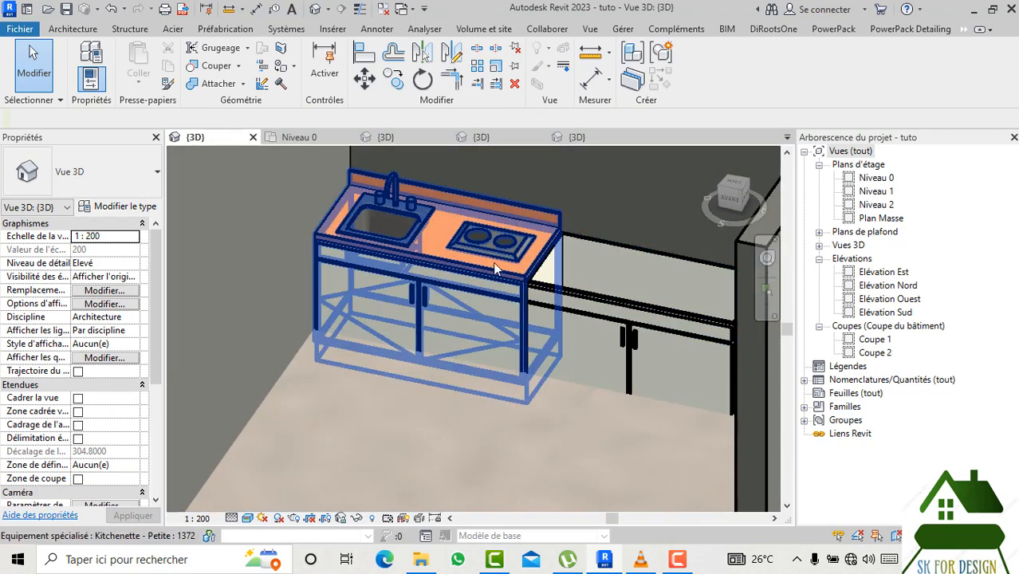
click(492, 262)
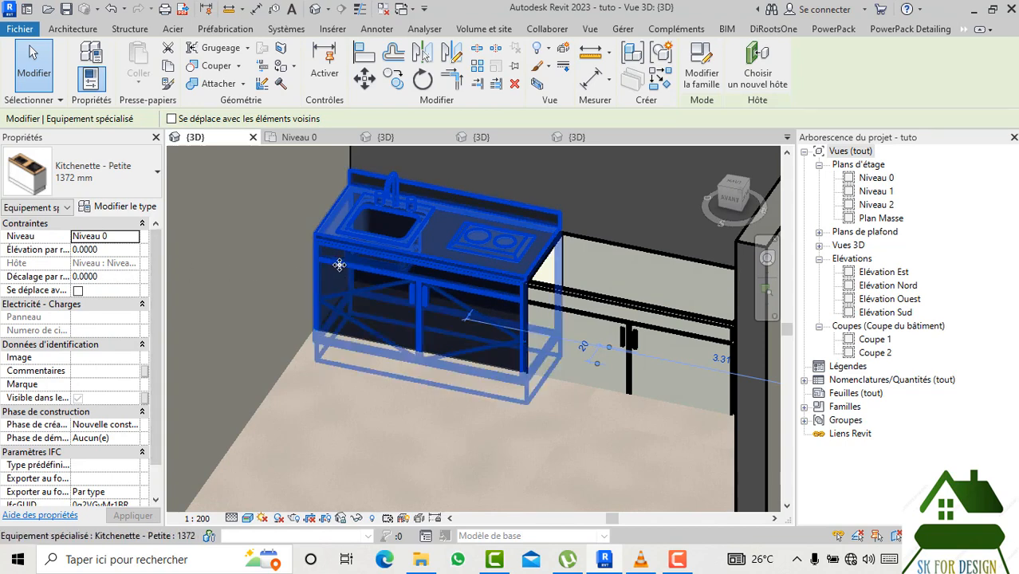
scroll(482, 307, down, 5)
key(Escape)
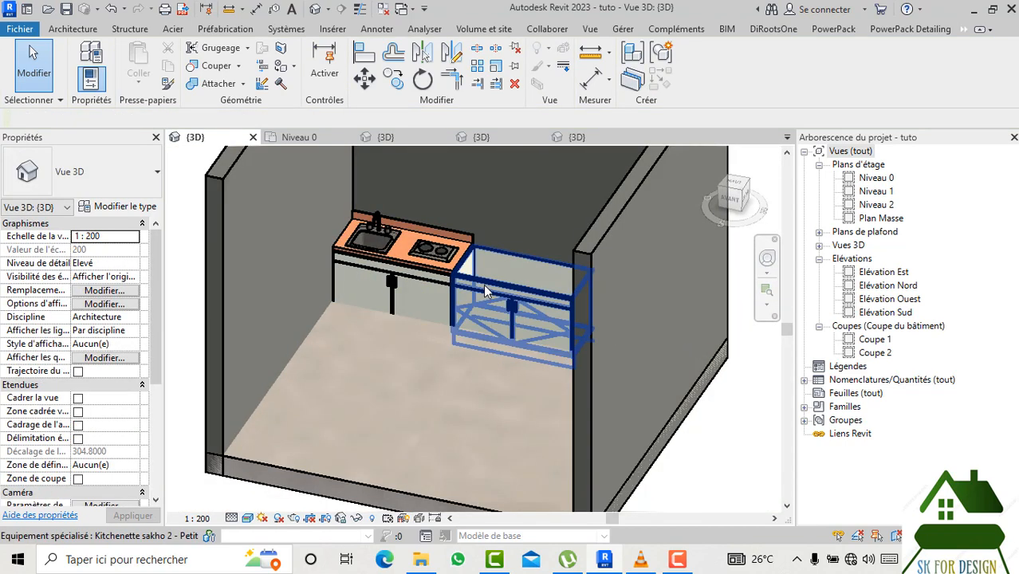
click(484, 293)
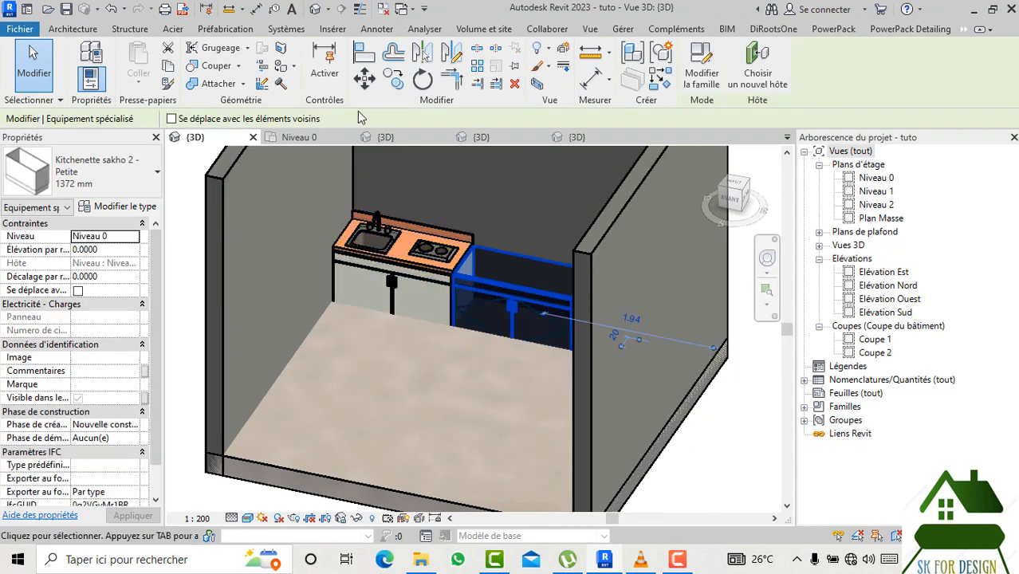
click(364, 52)
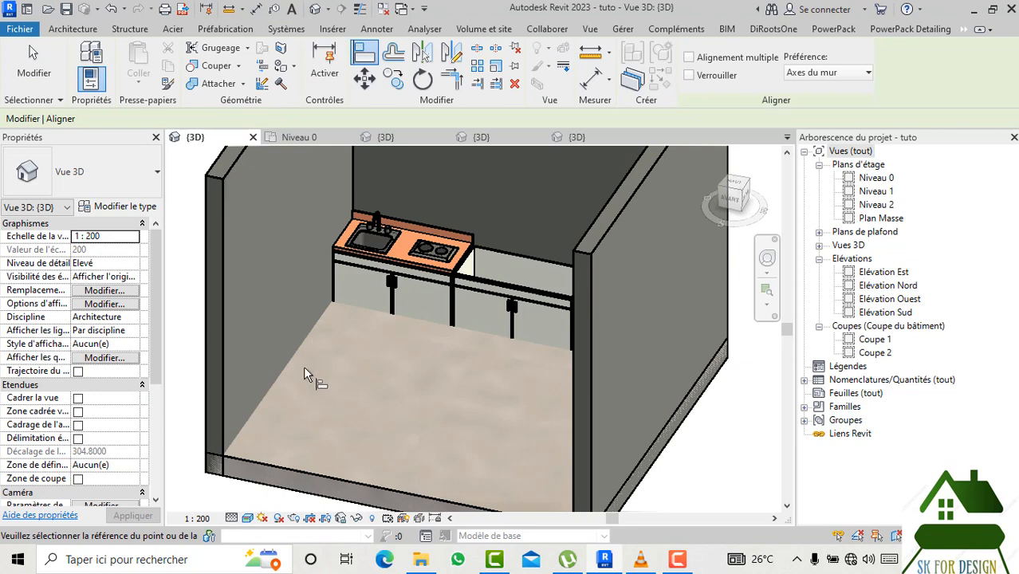
click(286, 482)
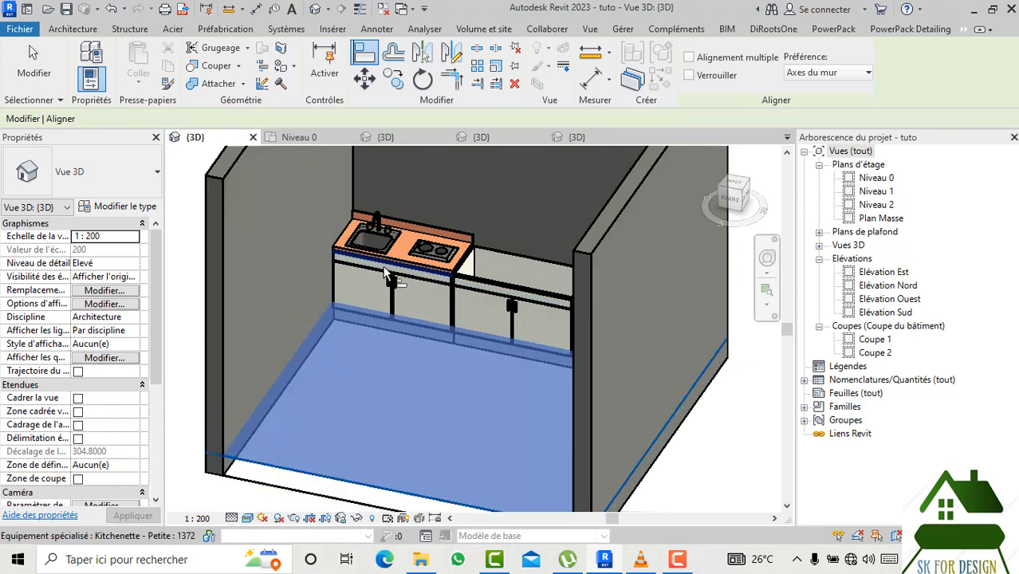
scroll(424, 339, down, 3)
key(Escape)
key(Escape)
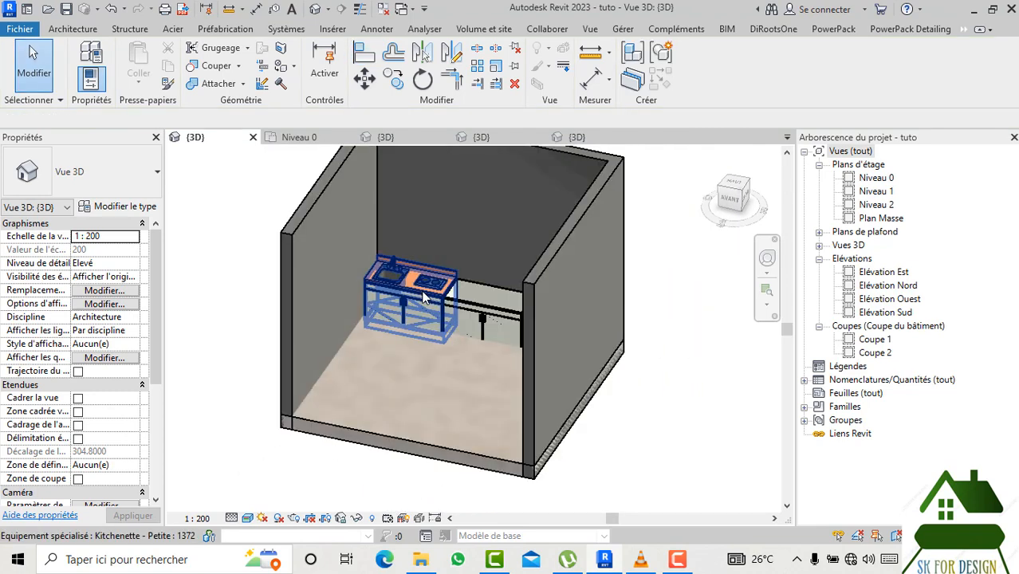
Check the floor slab's level and set the level of the Kitchenette - Petite and Kitchenette sakho 2 units to Niveau 1.
click(423, 317)
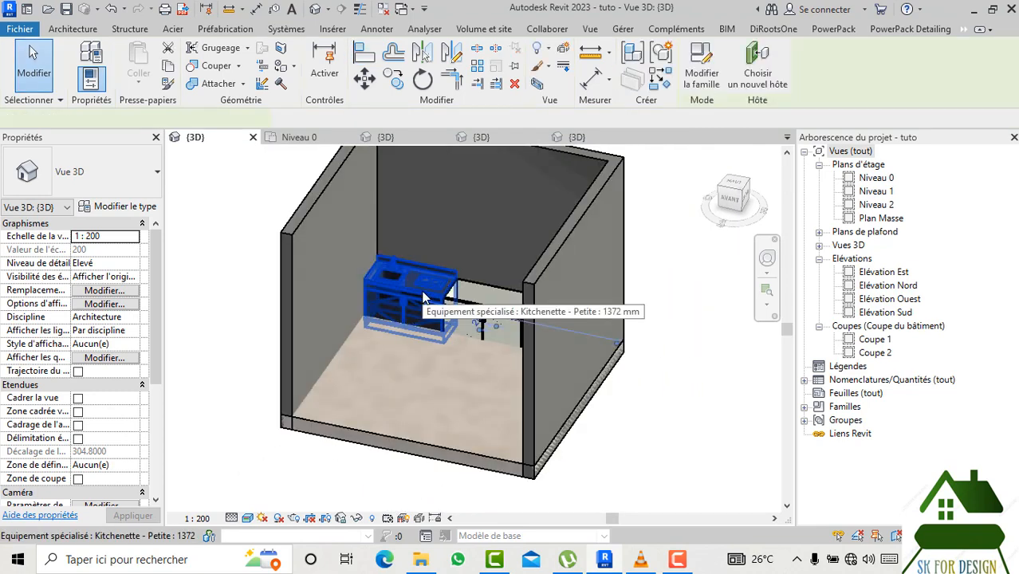
click(415, 455)
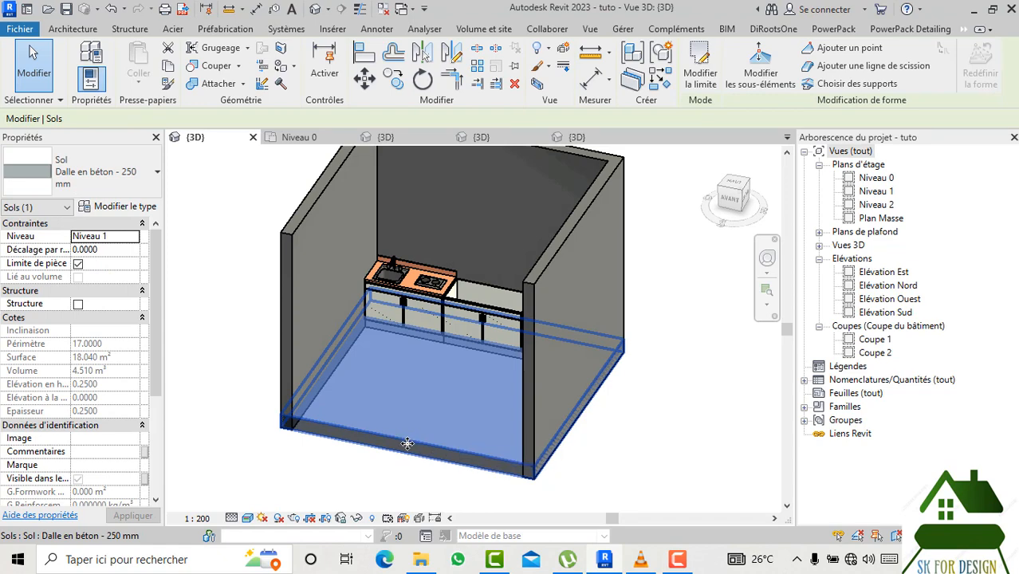
click(307, 479)
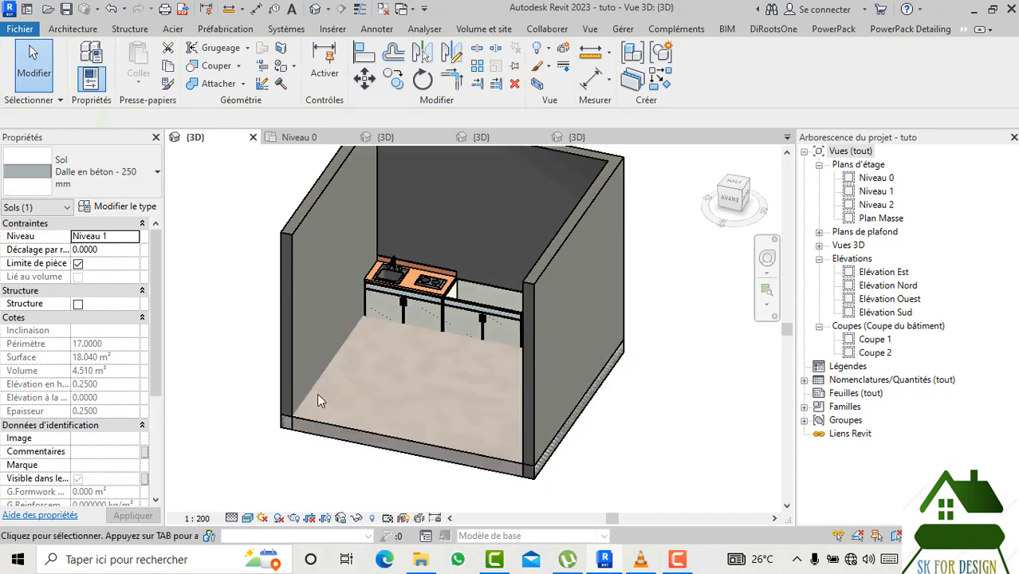
click(393, 297)
drag(393, 296, 485, 313)
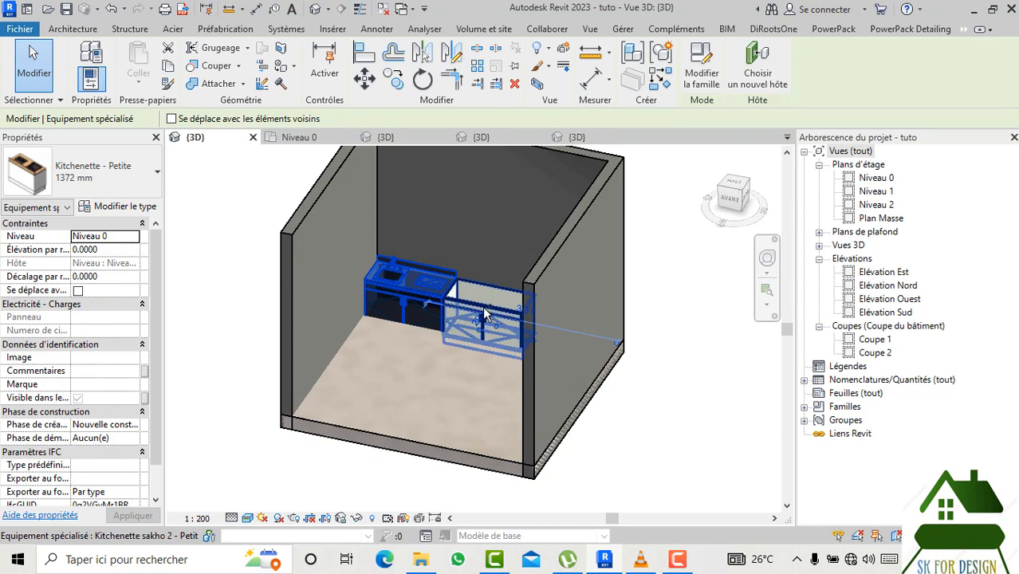
ctrl+click(484, 309)
click(134, 237)
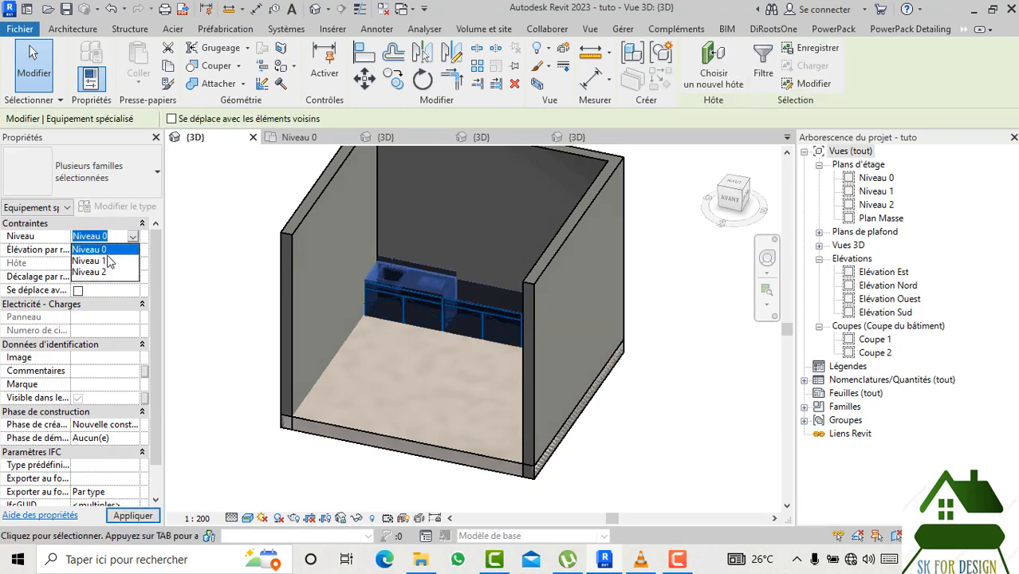
click(109, 261)
click(131, 516)
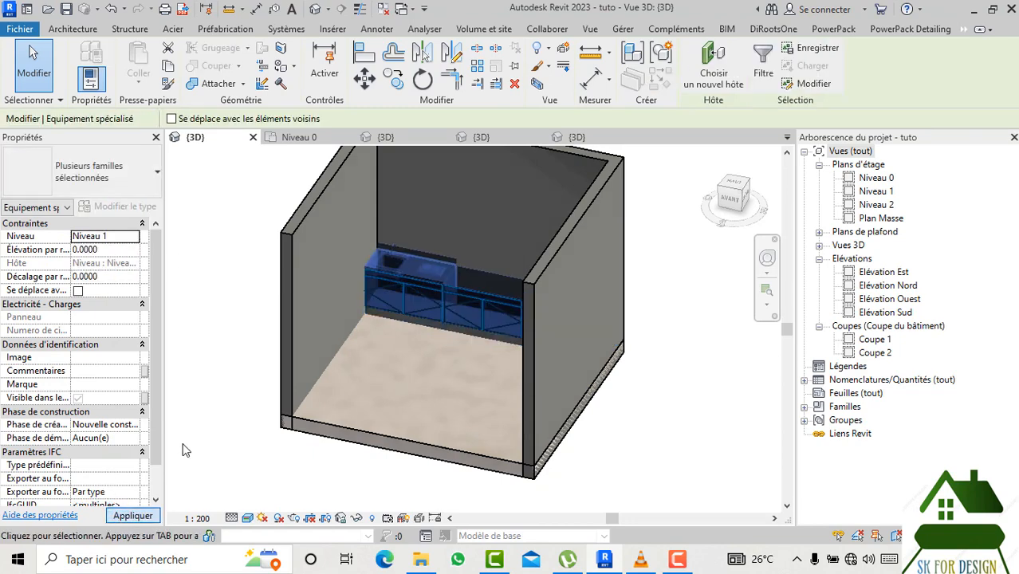
click(202, 386)
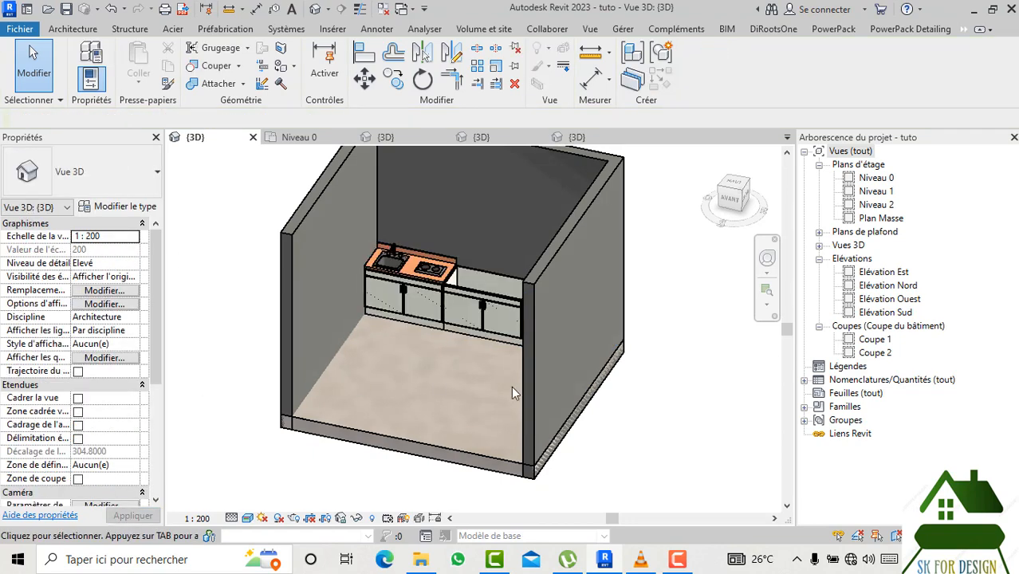
click(748, 204)
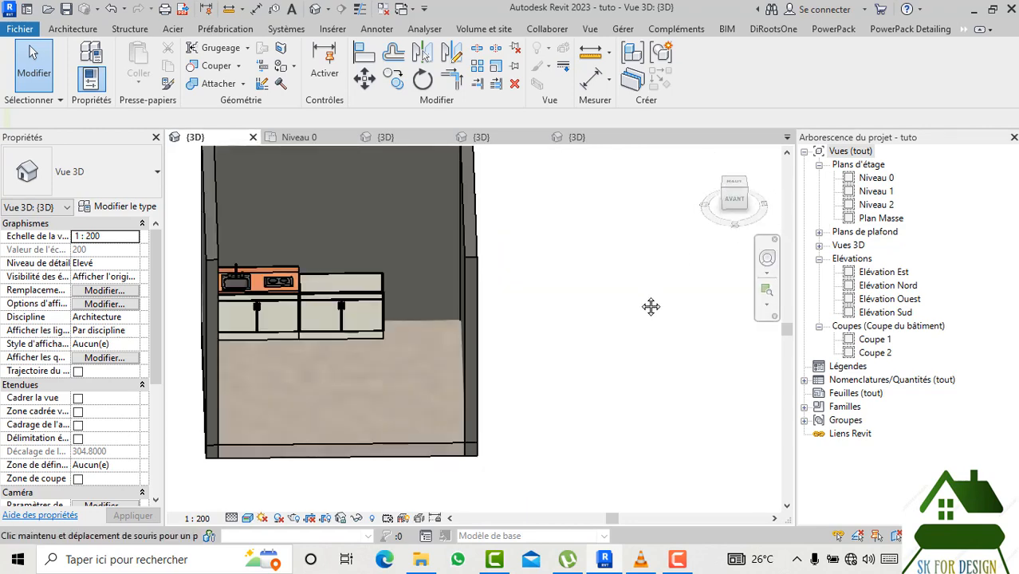
scroll(408, 412, up, 5)
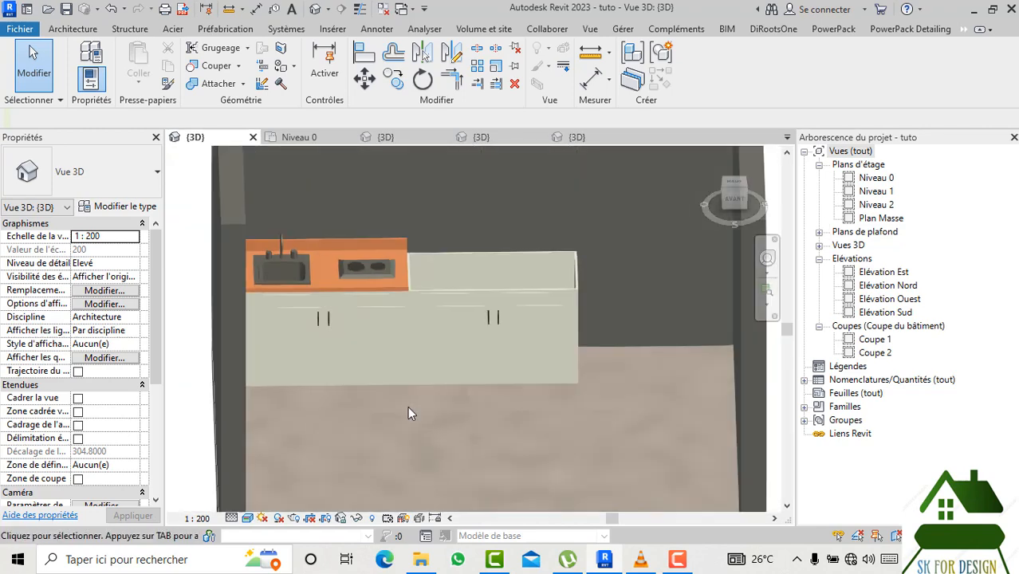
Examine the joint between the Kitchenette - Petite and Kitchenette sakho 2 units close up from an angled 3D view.
click(734, 199)
drag(734, 201, 685, 209)
scroll(585, 240, up, 8)
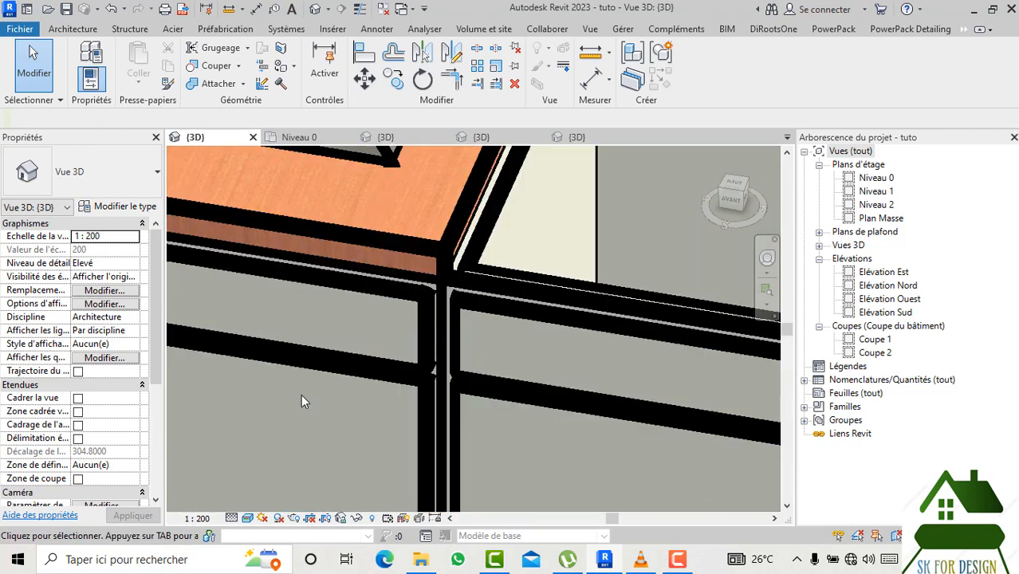
middle_drag(263, 405, 274, 390)
scroll(273, 390, down, 3)
scroll(402, 372, down, 4)
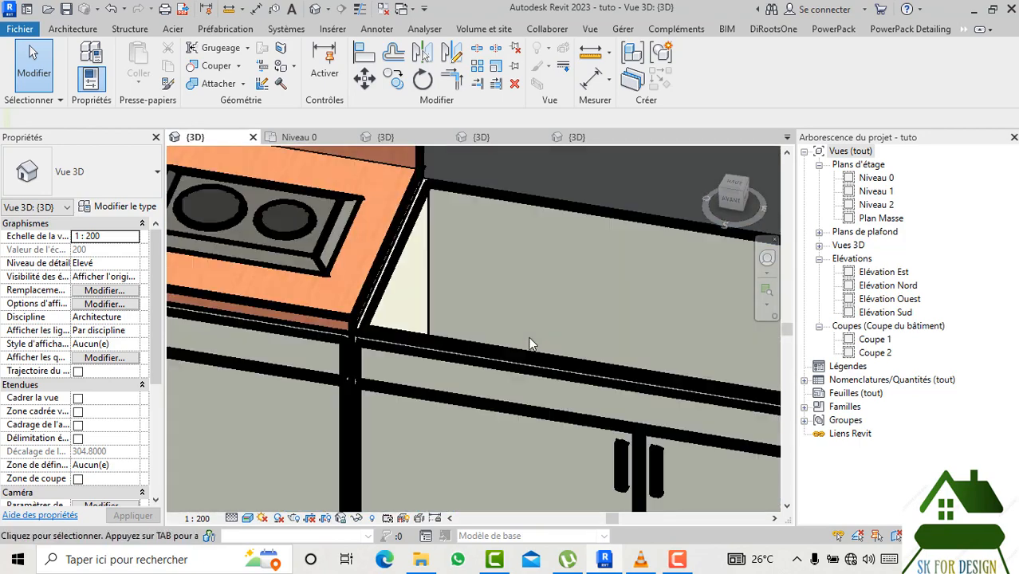
scroll(523, 371, up, 4)
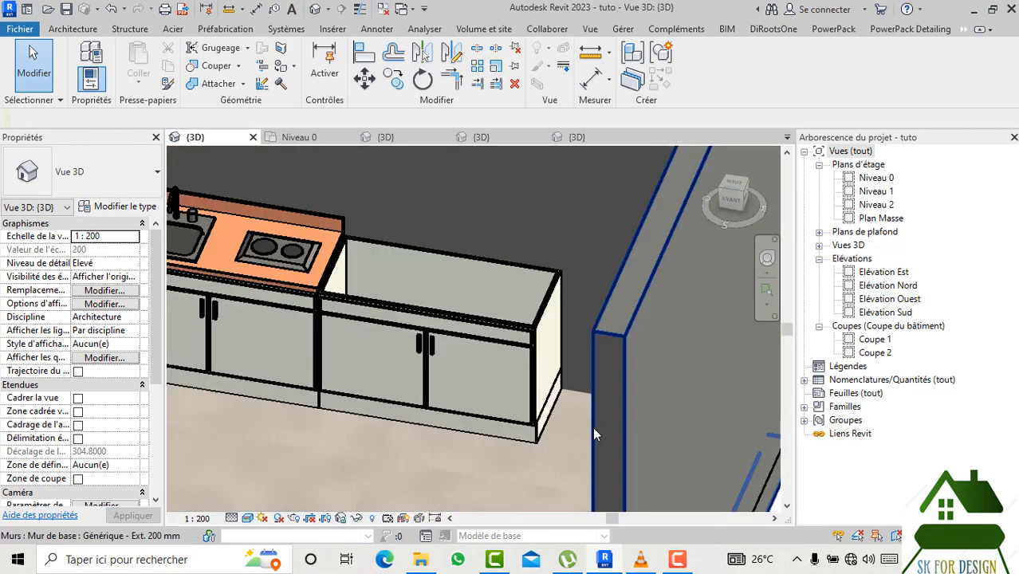
scroll(391, 301, up, 10)
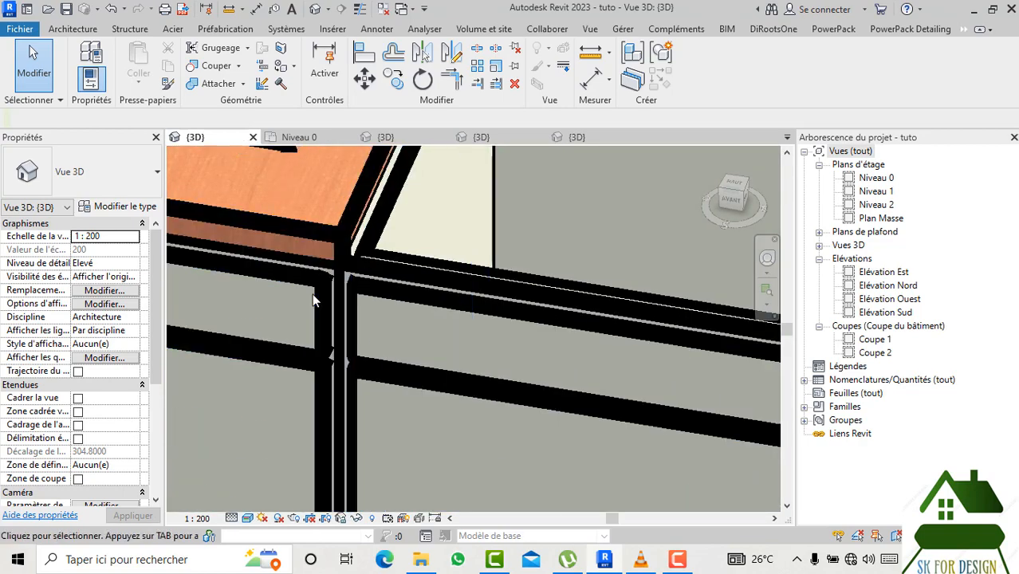
Compare the type dimensions of the Kitchenette - Petite unit with those of the Kitchenette sakho 2 cabinet.
click(312, 294)
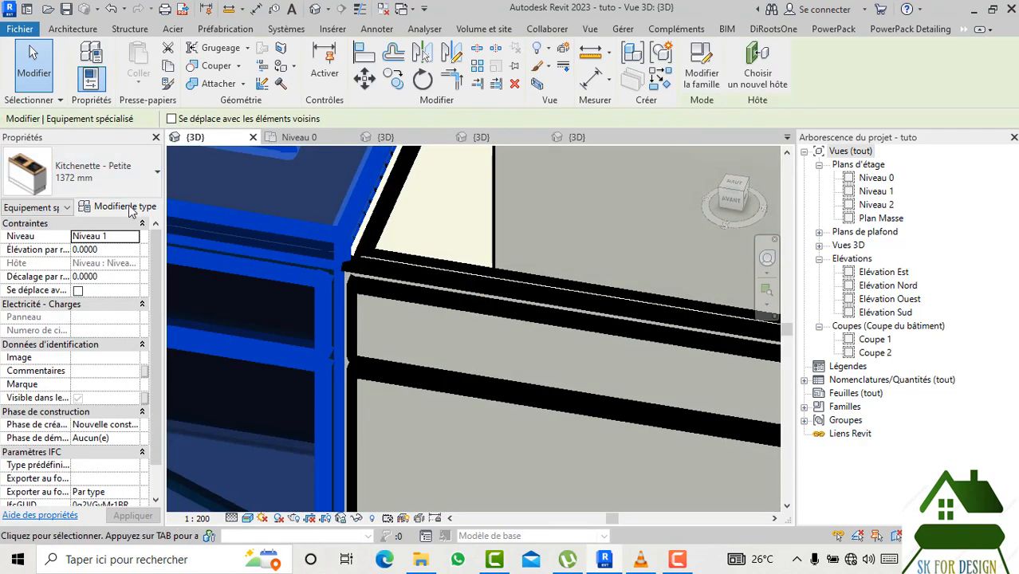
click(127, 209)
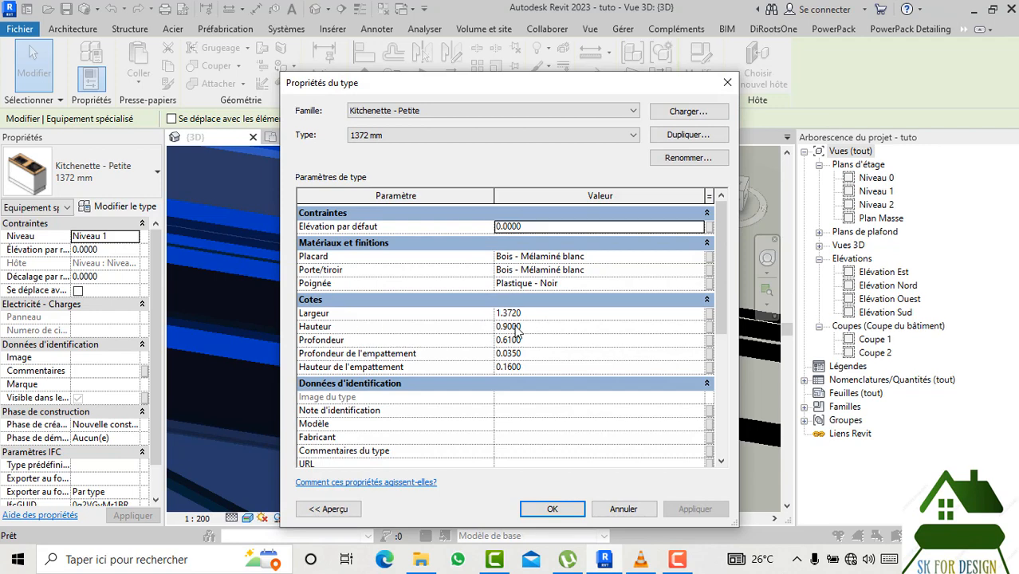
click(560, 510)
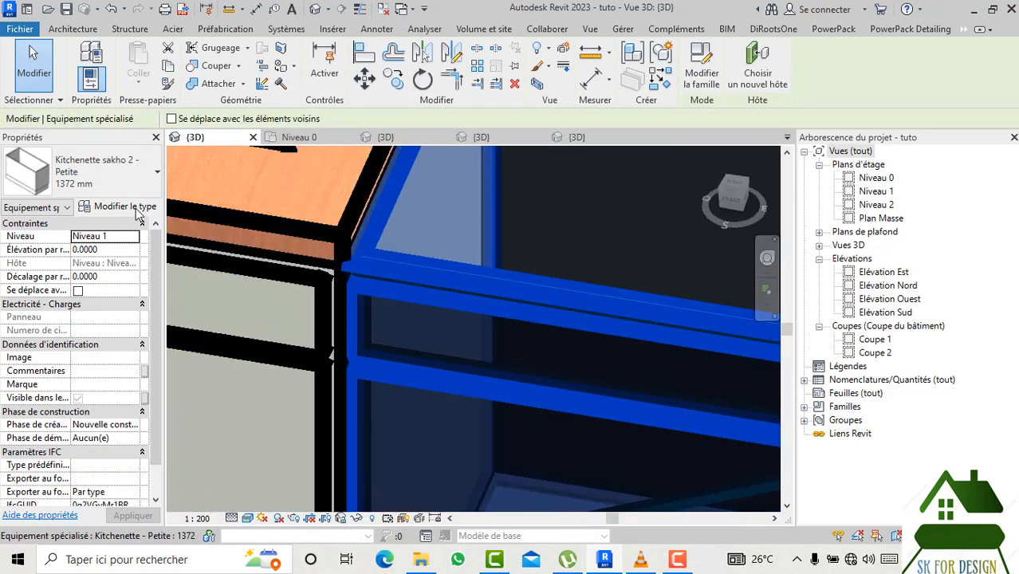
click(120, 207)
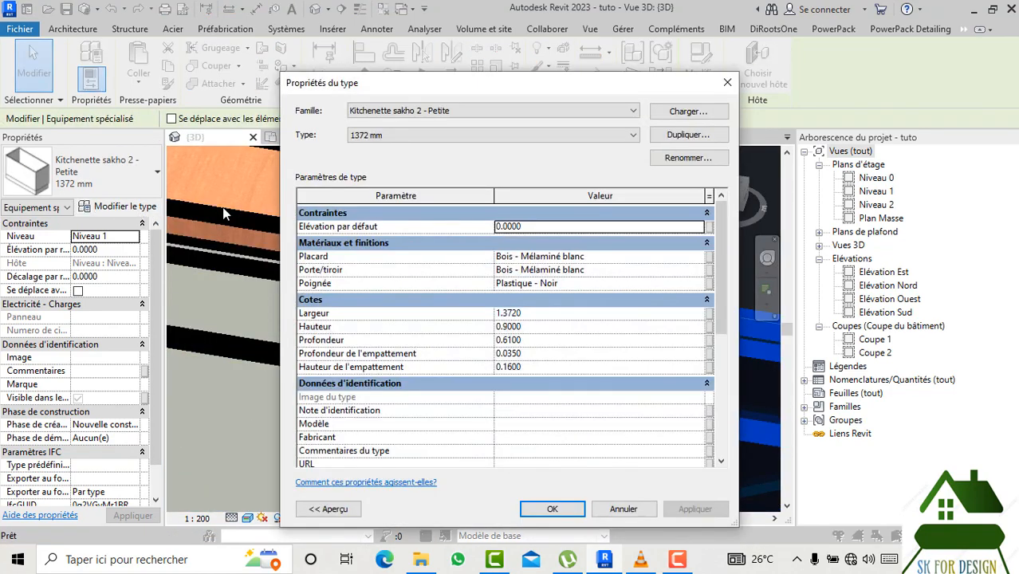
click(555, 508)
scroll(357, 307, down, 5)
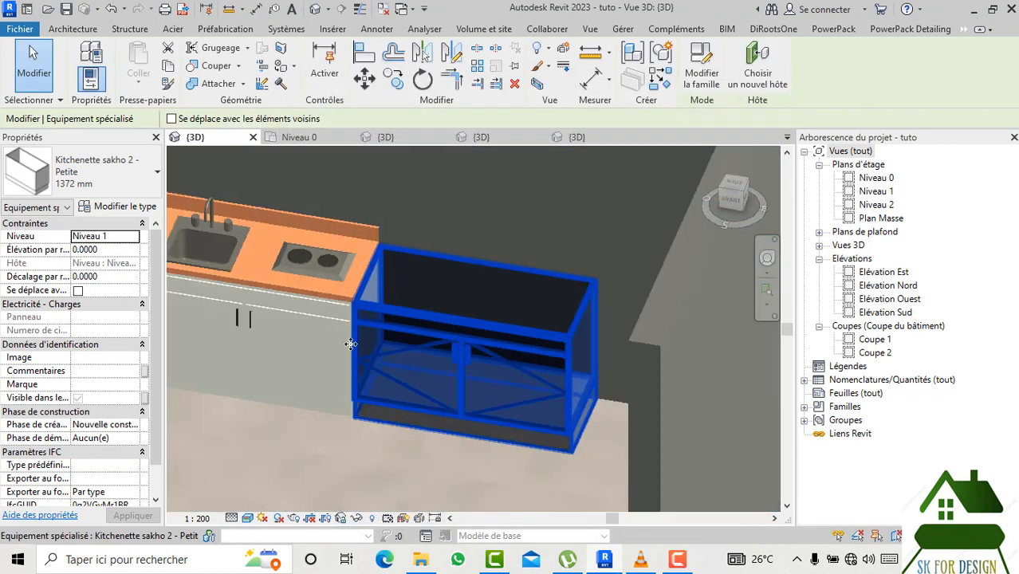
click(296, 474)
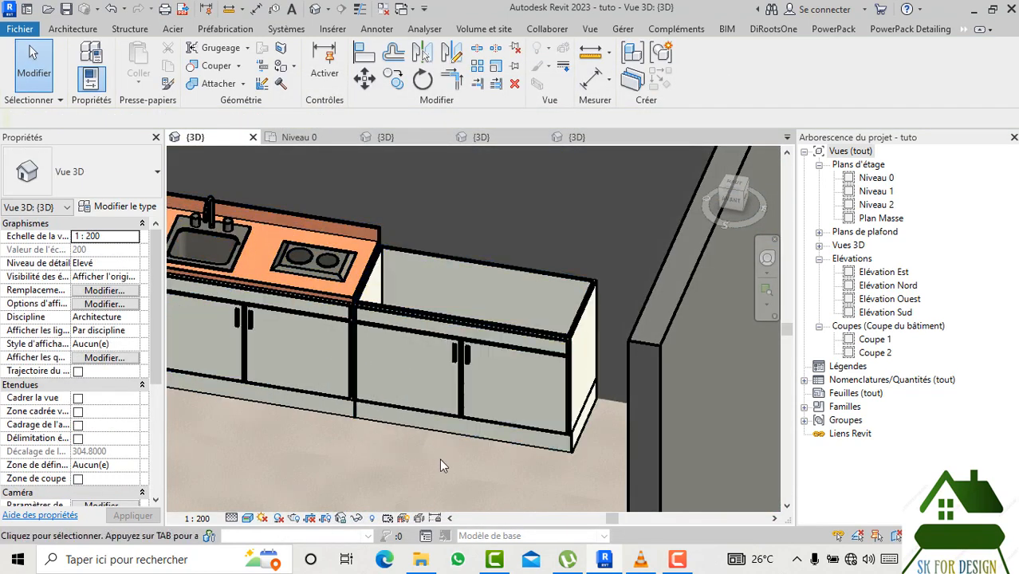
Inspect the base of the joint between the two units in 3D, and view the same joint in the Niveau 0 floor plan.
scroll(345, 392, up, 5)
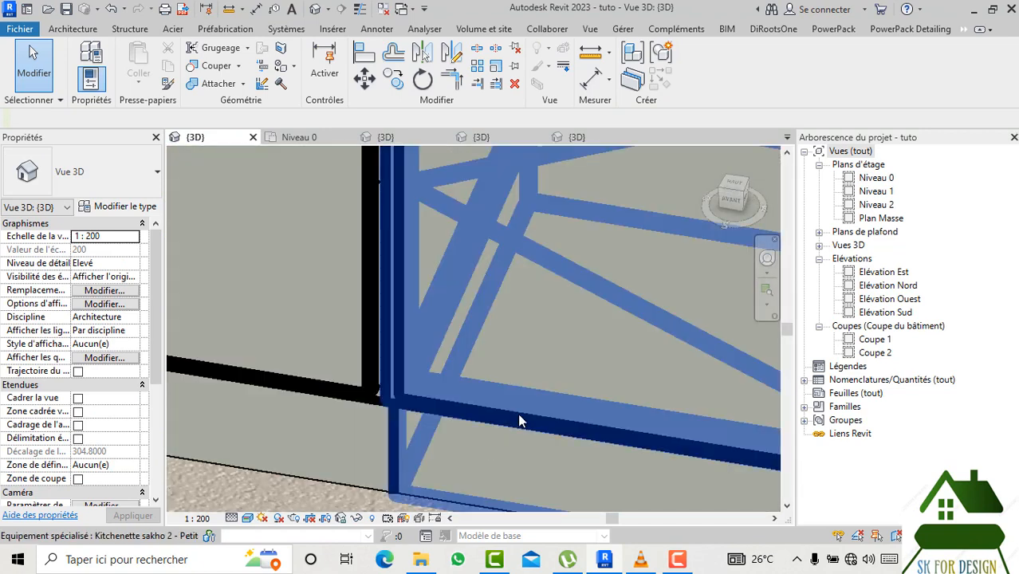
scroll(526, 391, down, 3)
scroll(420, 223, down, 3)
click(307, 137)
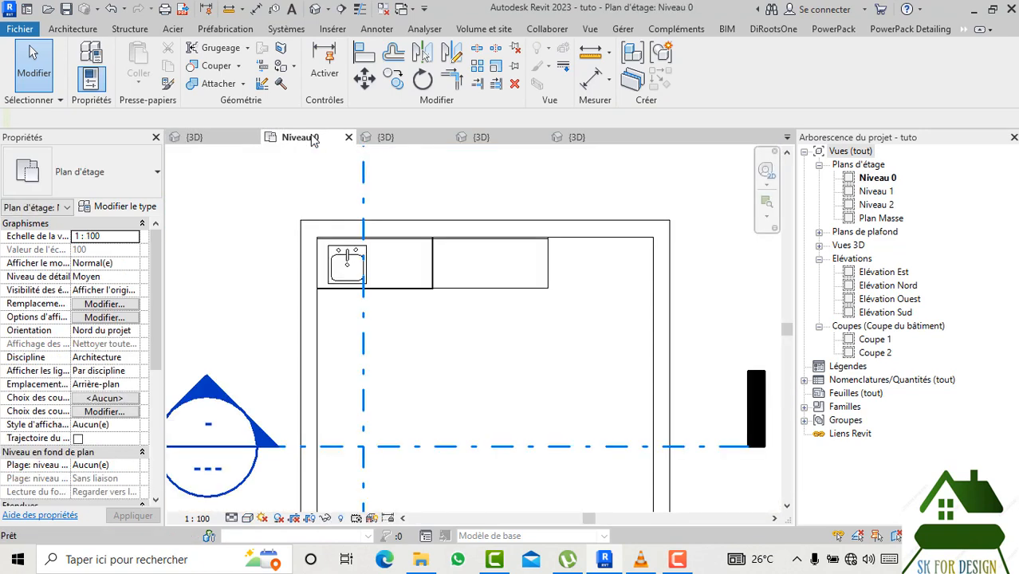
scroll(451, 240, up, 5)
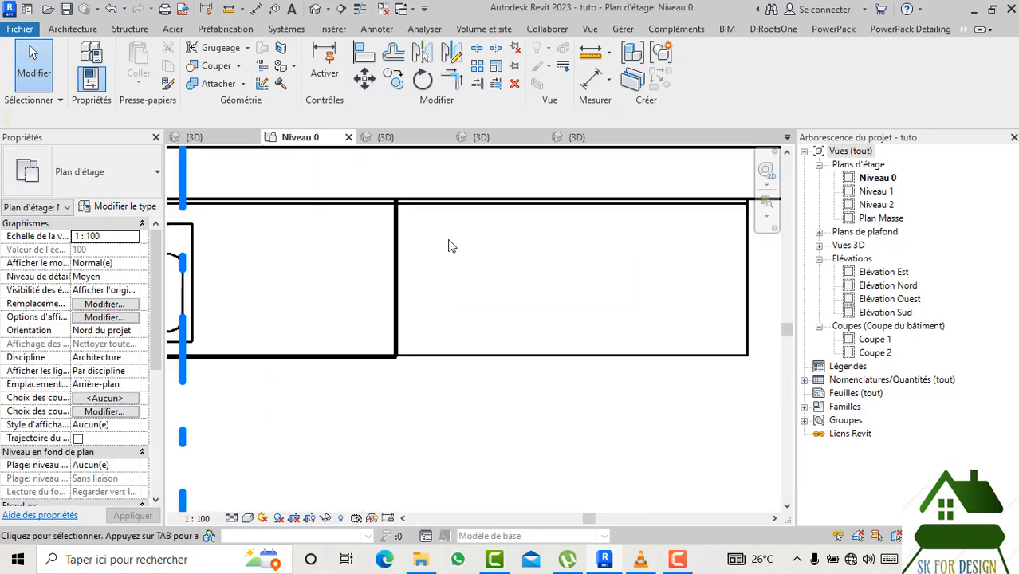
click(420, 357)
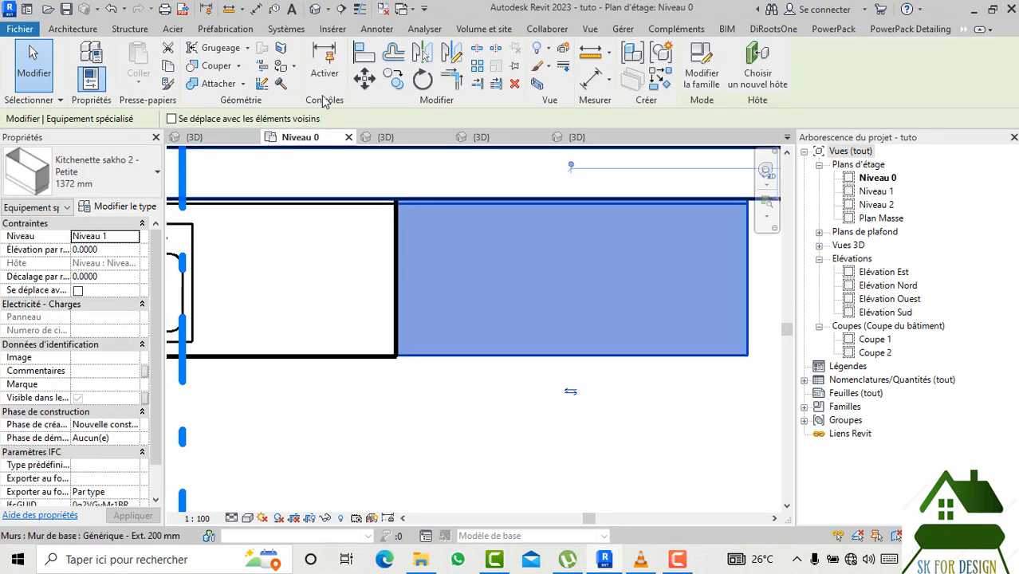
click(360, 56)
scroll(387, 319, up, 3)
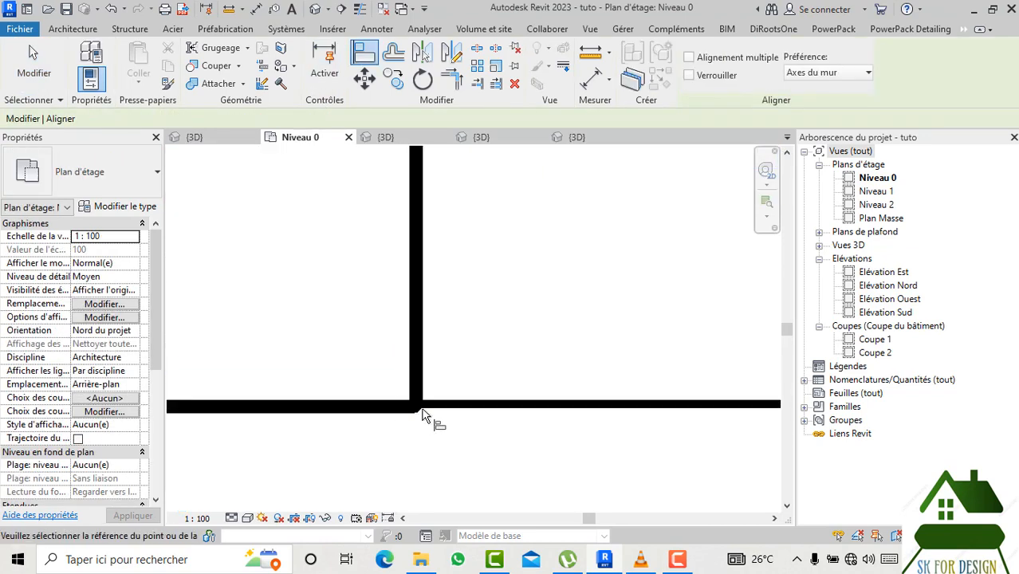
click(328, 410)
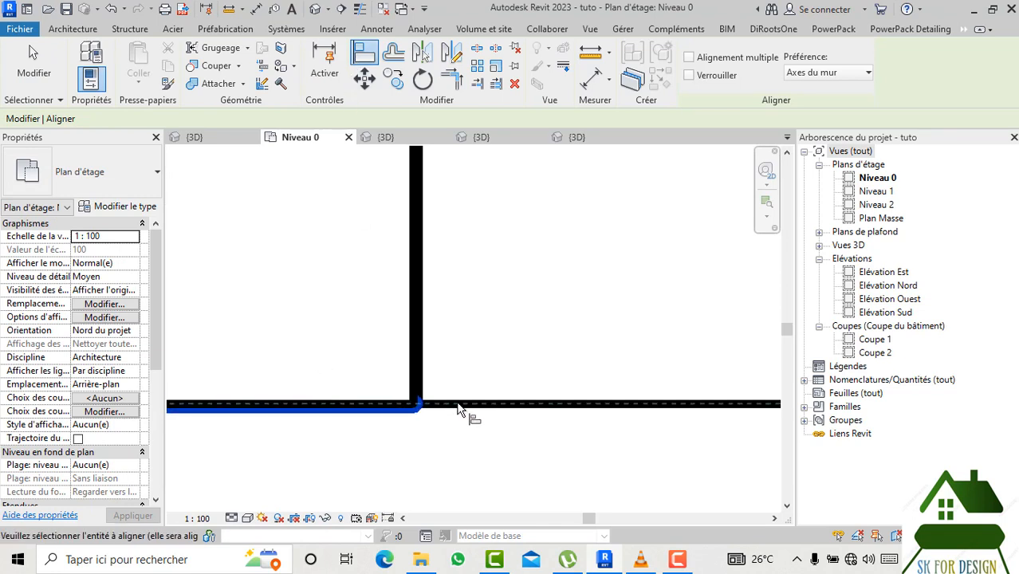
scroll(458, 405, down, 5)
key(Escape)
key(Escape)
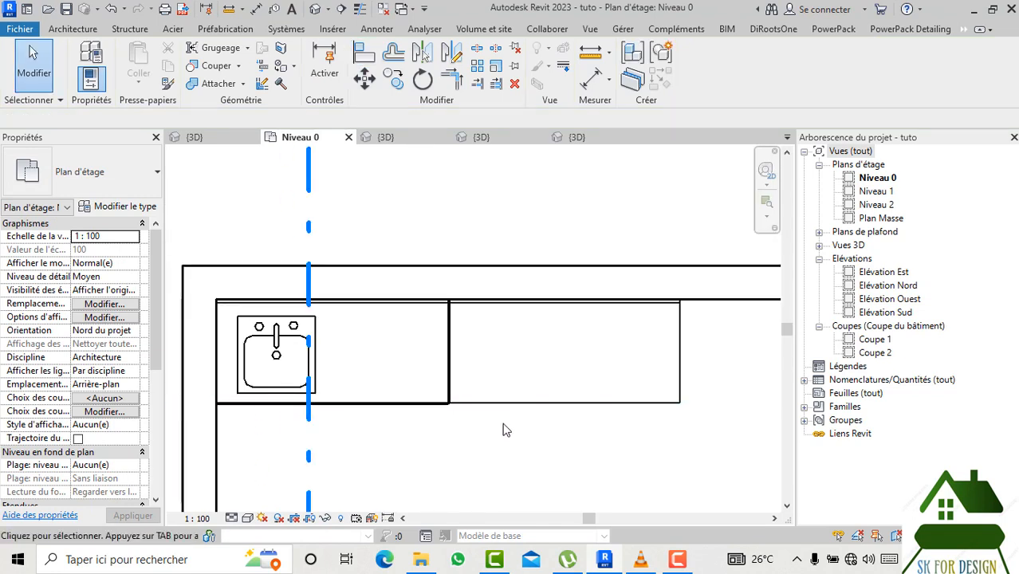
Move the Kitchenette sakho 2 cabinet slightly forward and sideways from its back corner, away from the Kitchenette - Petite unit.
click(514, 408)
scroll(450, 315, up, 5)
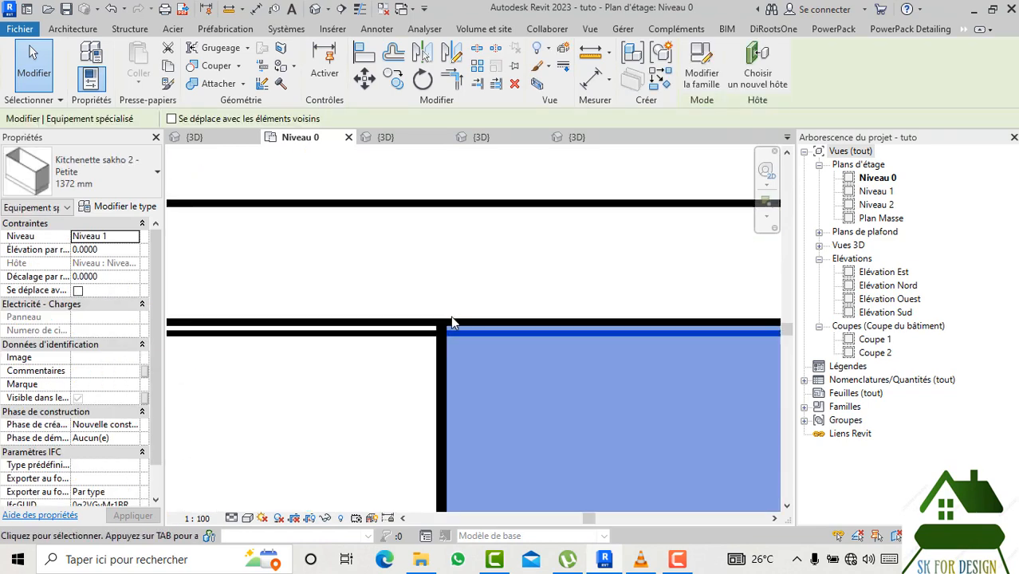
click(364, 77)
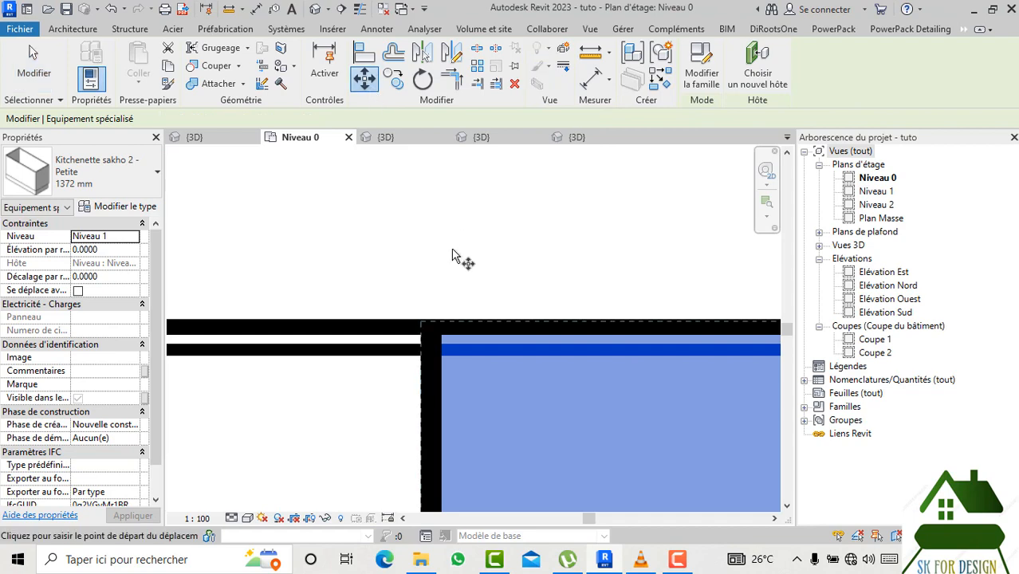
click(426, 337)
click(443, 349)
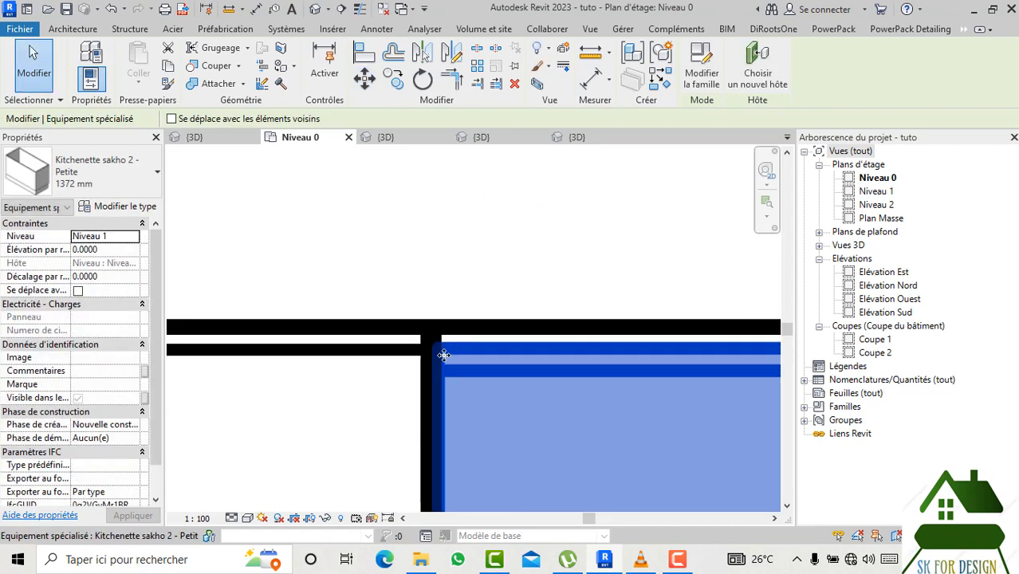
Move the Kitchenette sakho 2 cabinet straight back until it meets the back wall.
scroll(506, 319, up, 3)
click(365, 80)
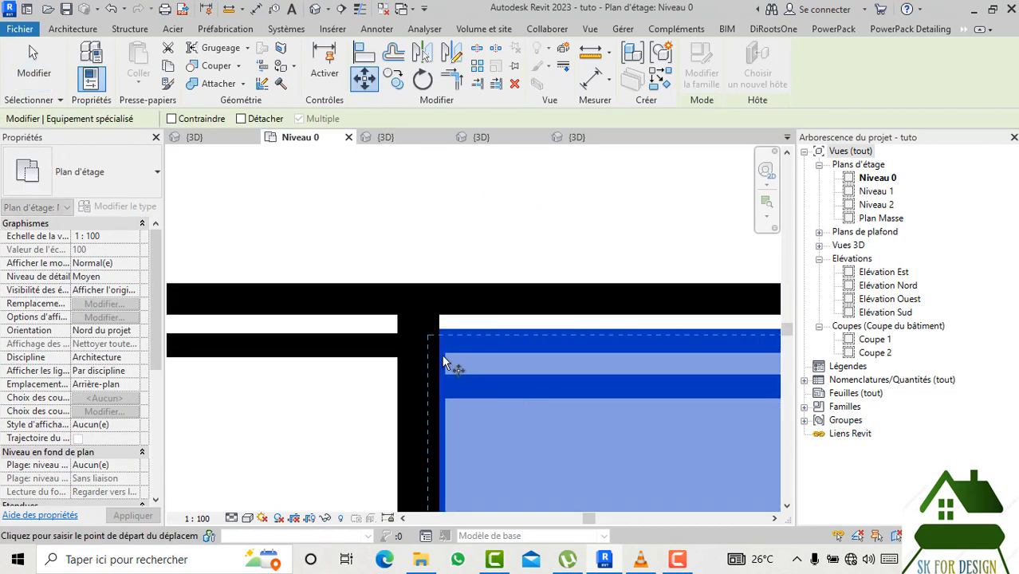
click(434, 326)
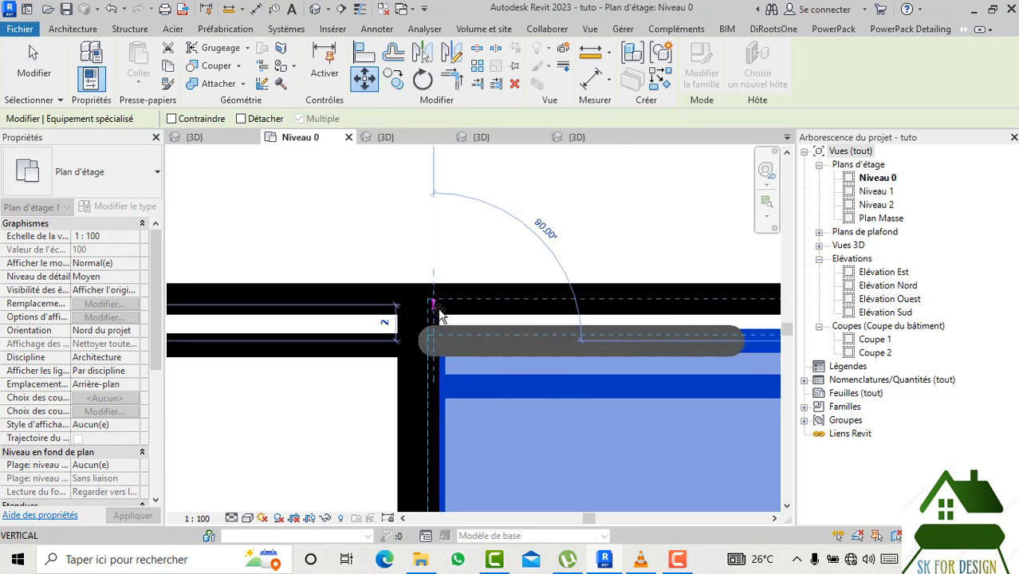
click(436, 306)
click(421, 213)
Check the repositioned Kitchenette sakho 2 cabinet beside the Kitchenette - Petite unit in plan and in the 3D view.
scroll(421, 213, down, 3)
scroll(421, 211, down, 4)
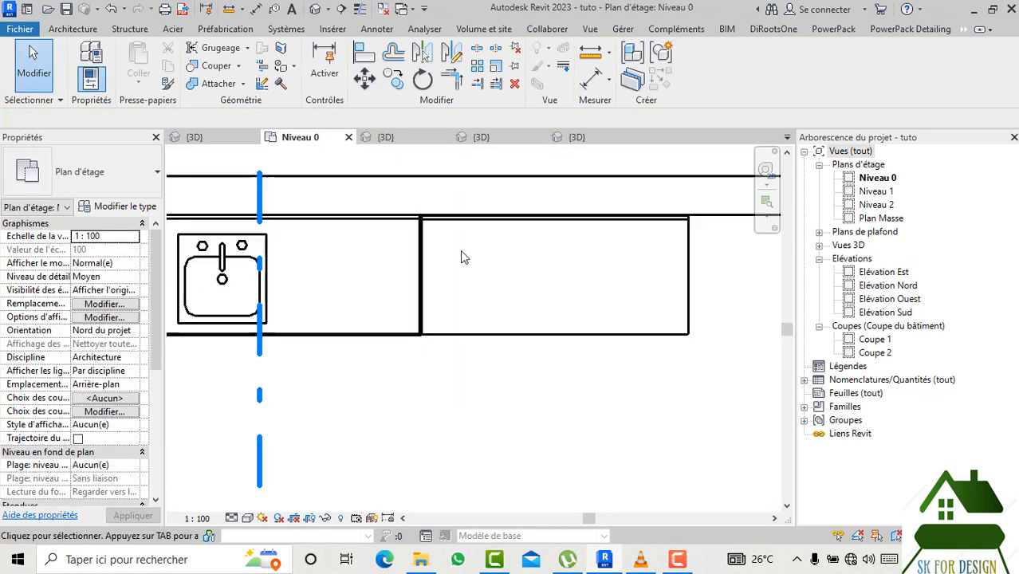
middle_drag(451, 322, 422, 336)
click(201, 141)
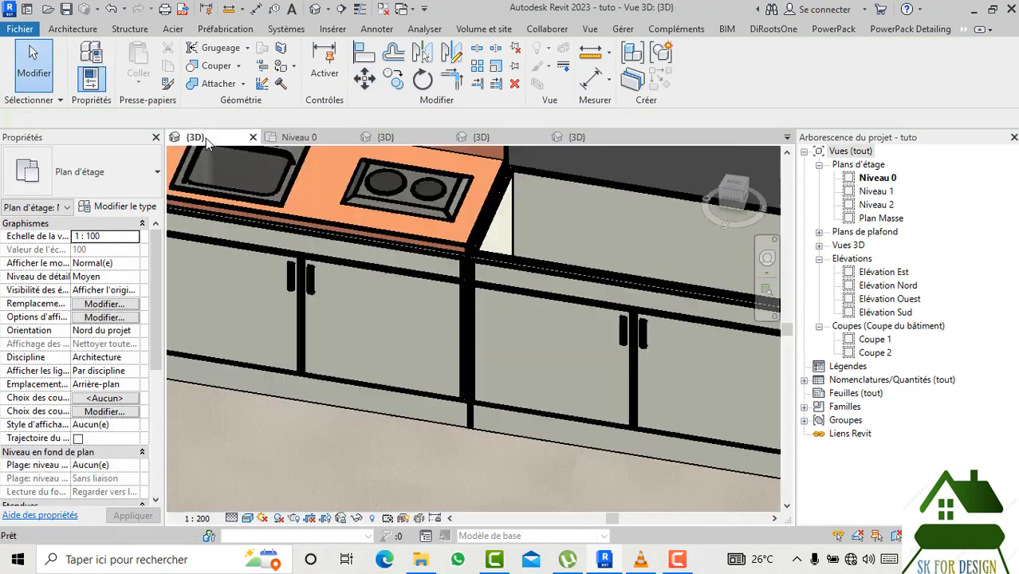
scroll(336, 359, down, 4)
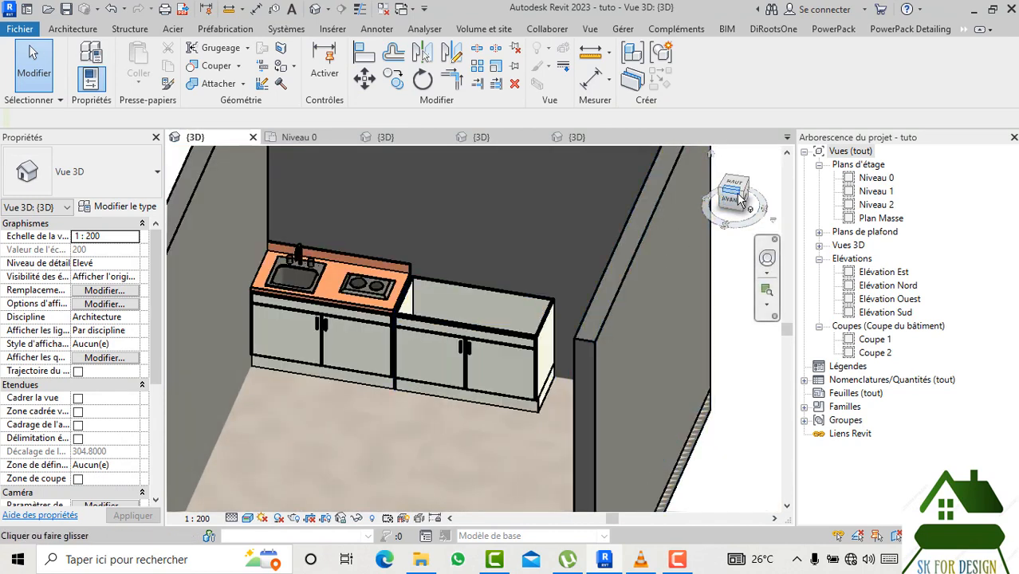
click(753, 200)
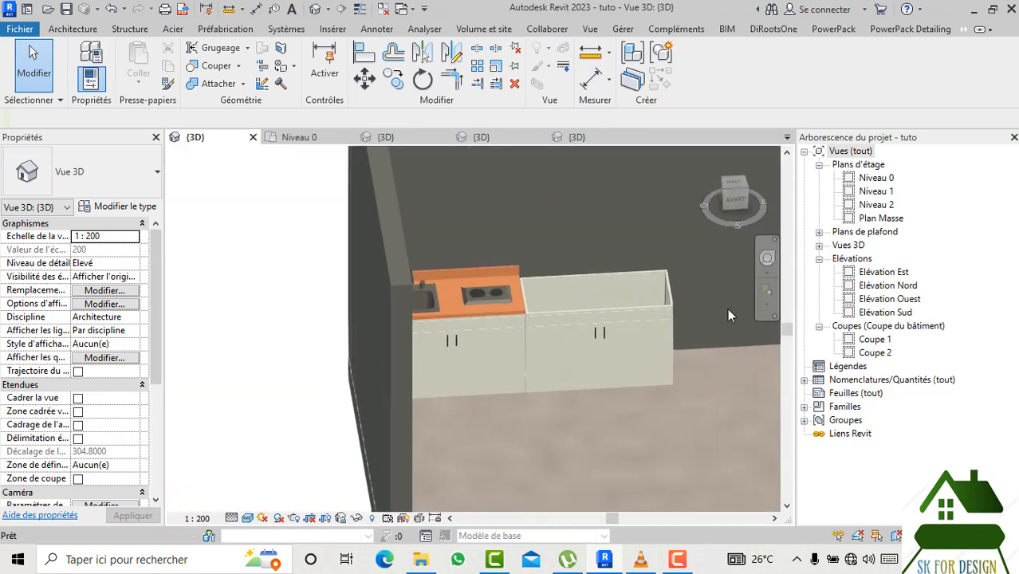
Copy the Kitchenette sakho 2 cabinet about 1.38 m along the back wall in the Niveau 0 plan, with the Contraindre option enabled.
click(670, 309)
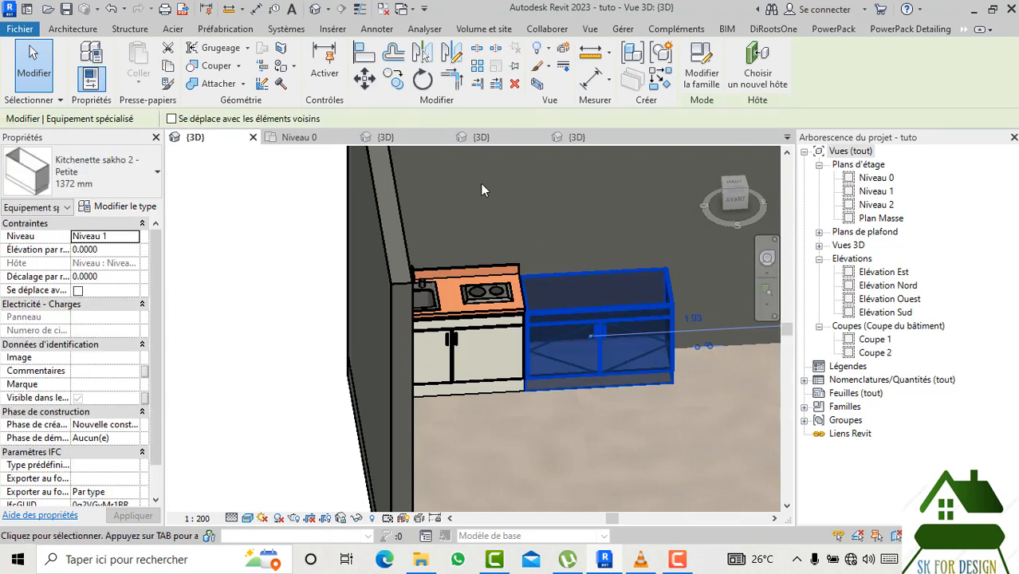
click(307, 138)
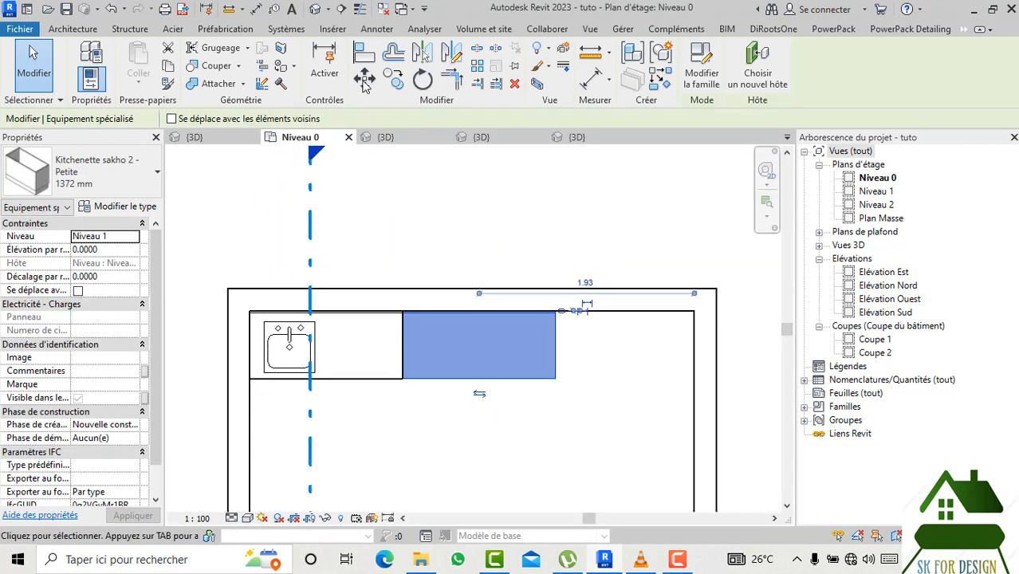
click(393, 78)
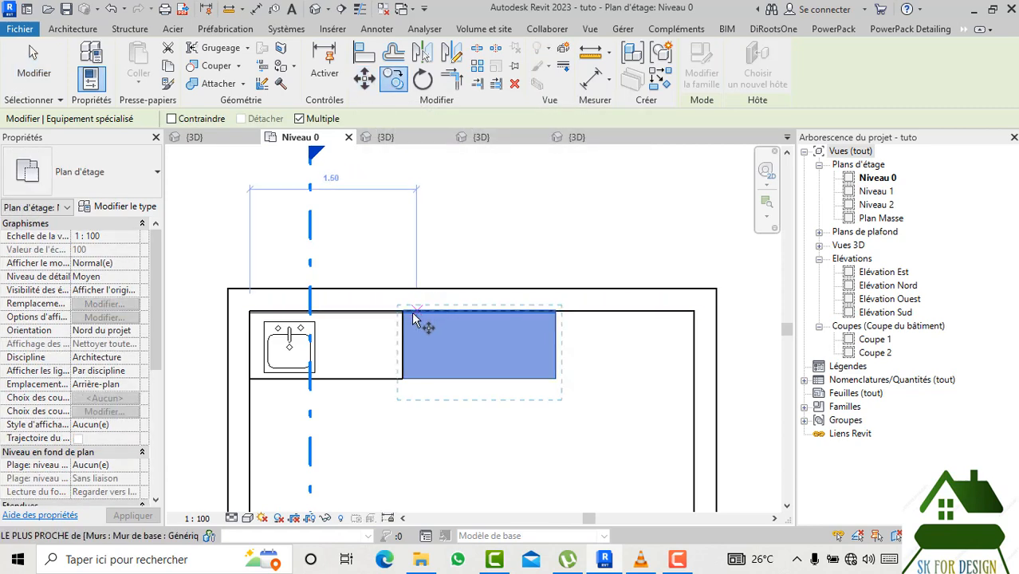
click(401, 316)
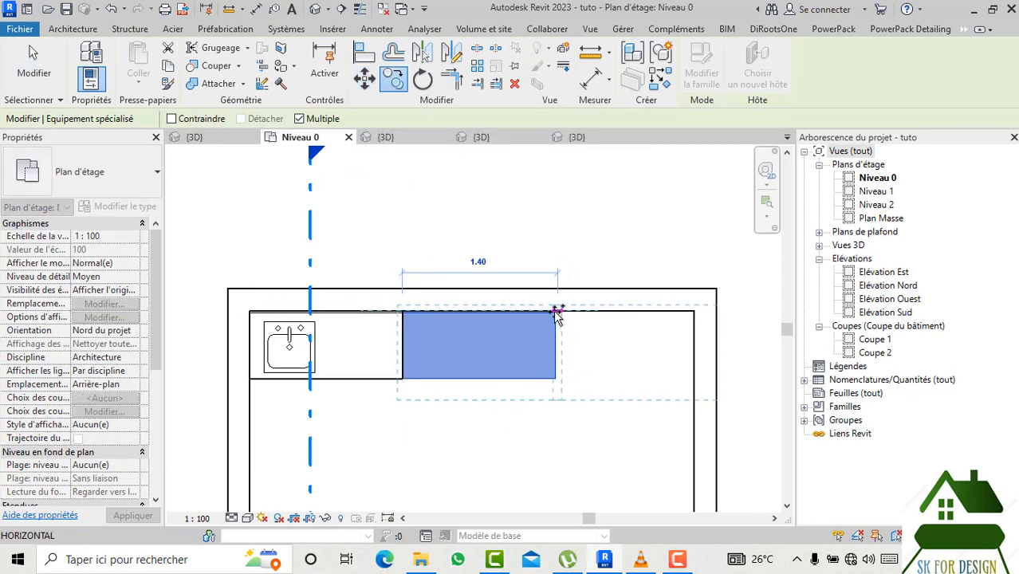
click(173, 118)
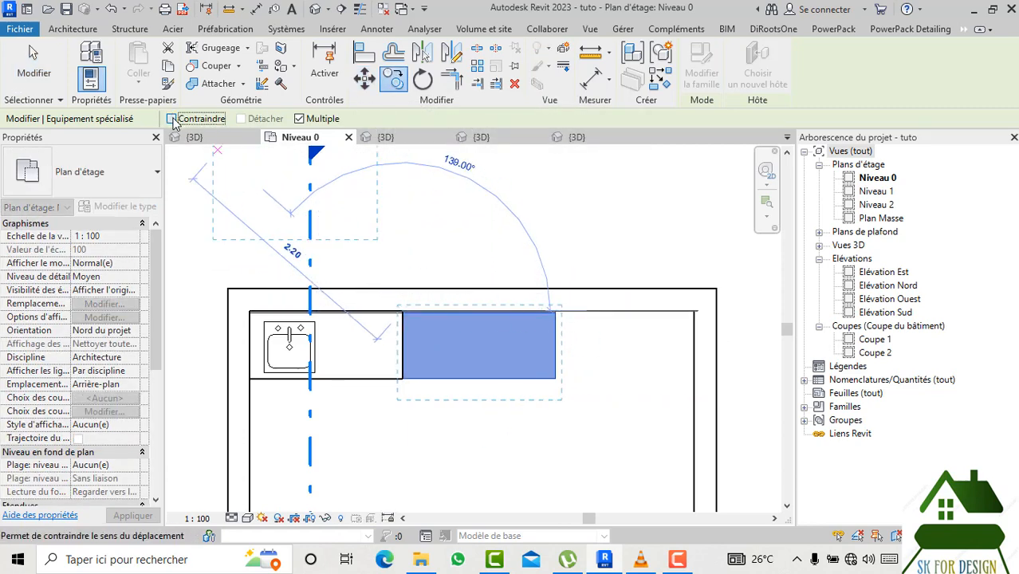
scroll(564, 318, up, 2)
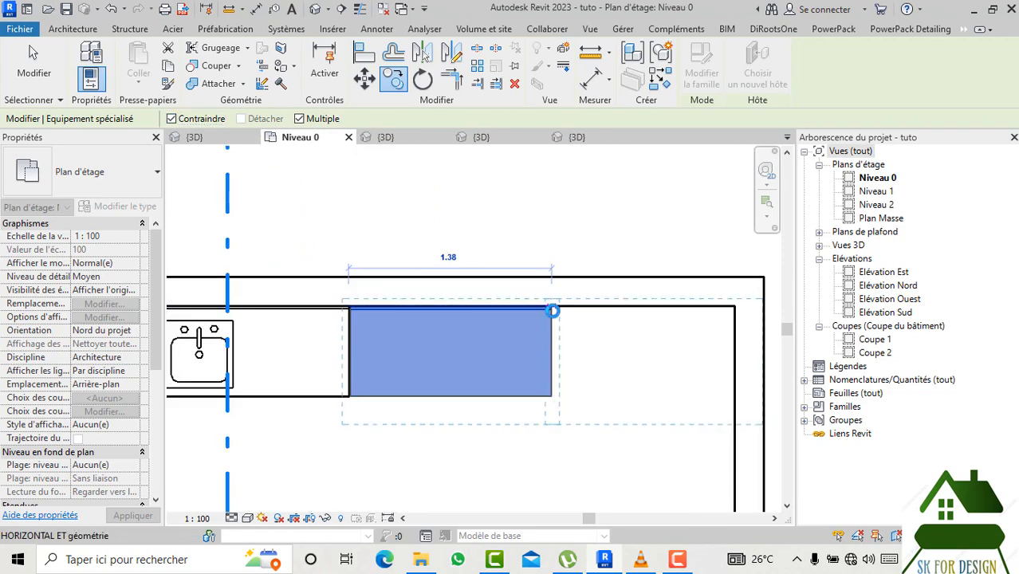
click(553, 311)
scroll(555, 309, down, 2)
key(Escape)
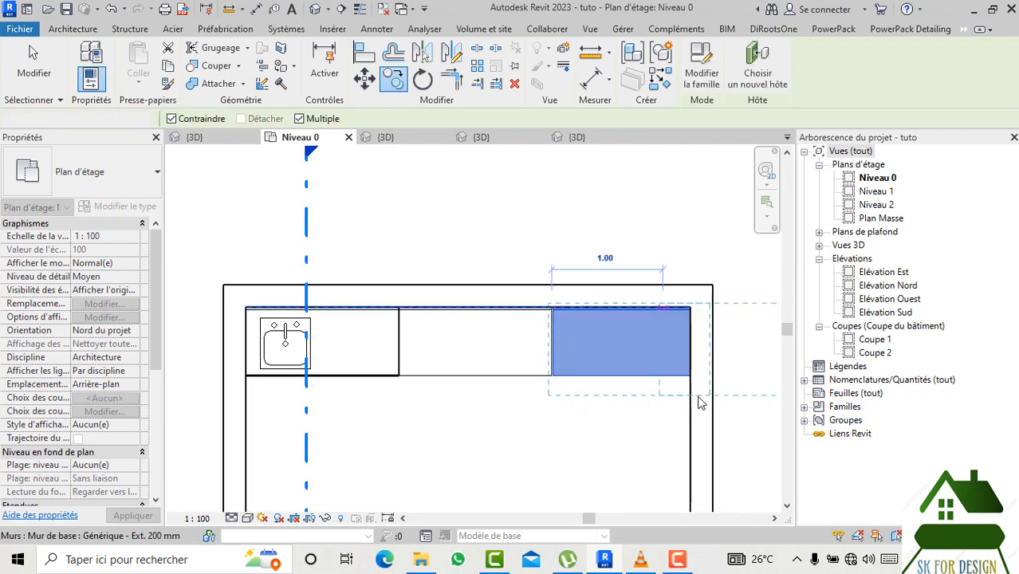
click(515, 410)
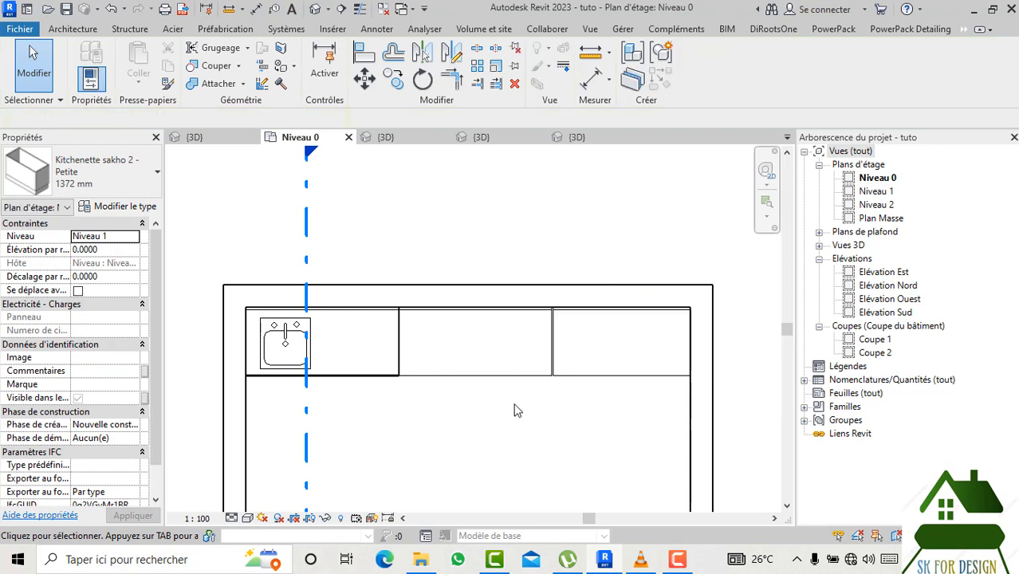
Add an aligned dimension above the back wall, from the sink unit's inner edge to the far side wall's inner face.
click(479, 351)
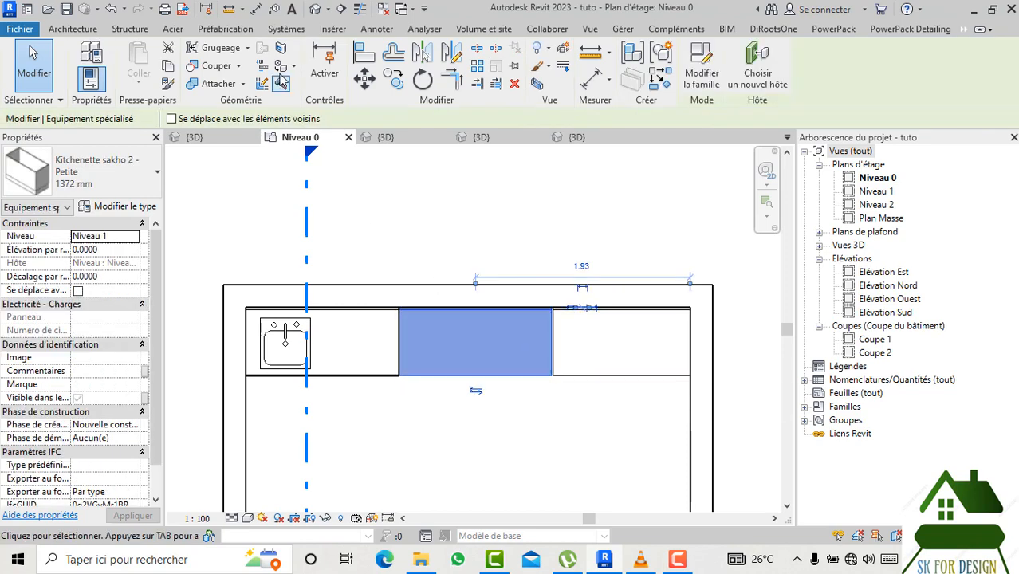
click(376, 29)
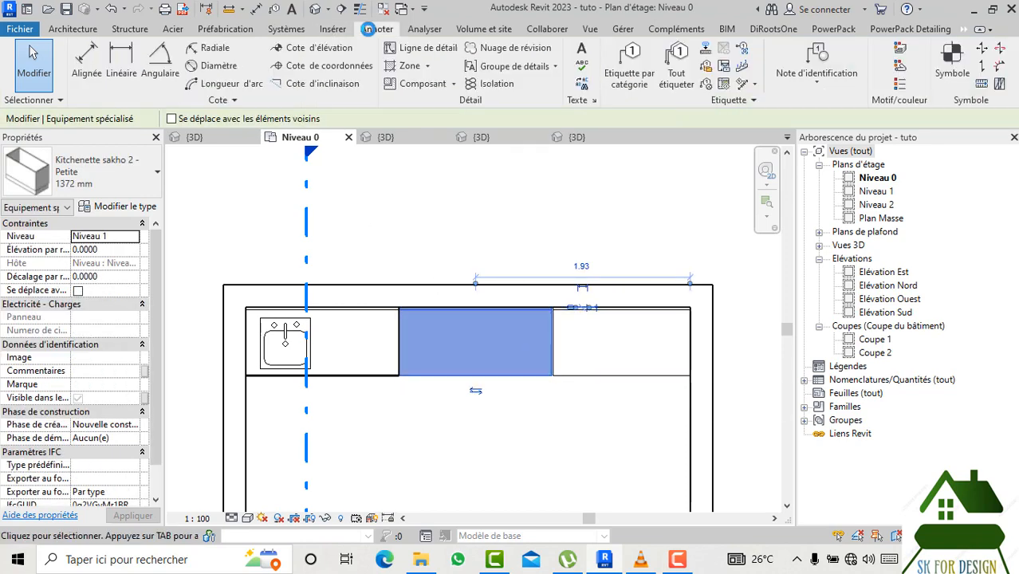
click(86, 65)
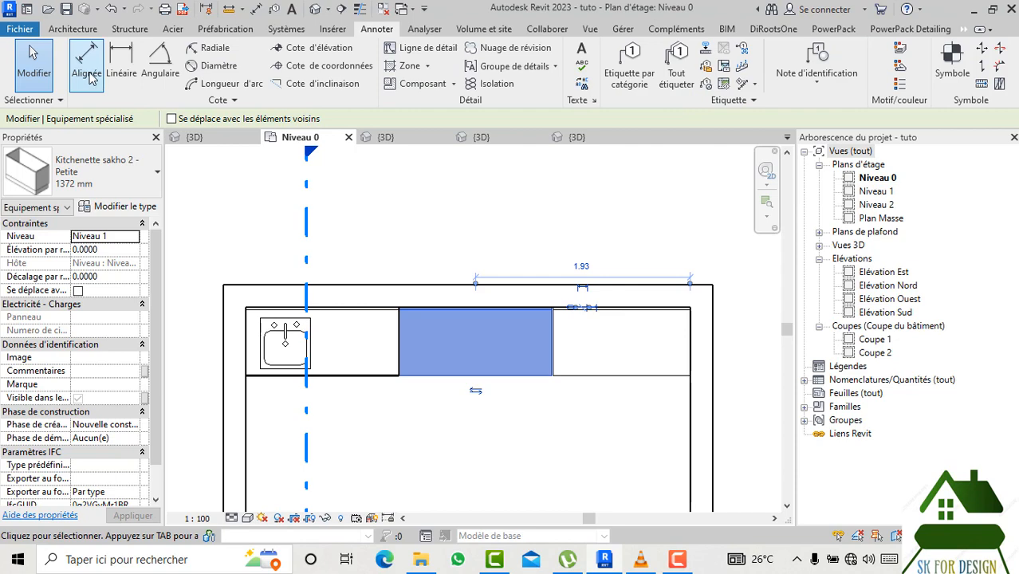
click(400, 358)
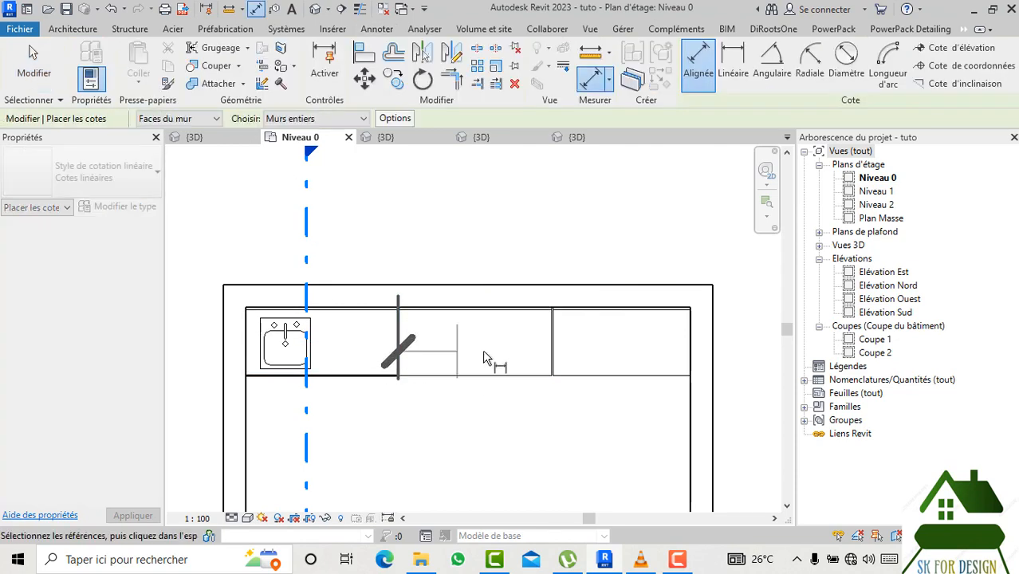
click(692, 358)
scroll(619, 235, down, 1)
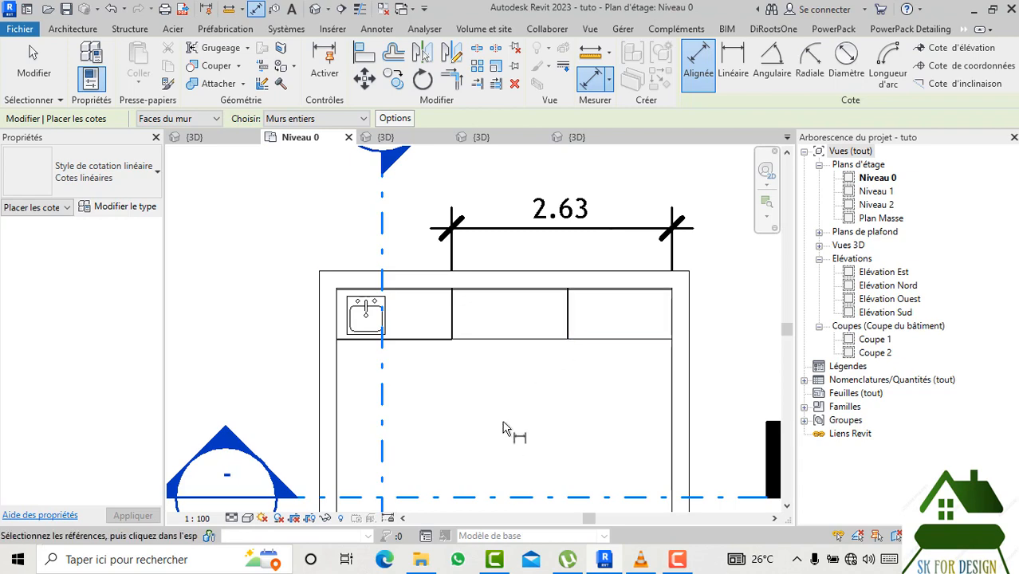
key(Escape)
Try to duplicate the type of the two Kitchenette sakho 2 cabinets as 1372 mm 2 and edit its width.
click(524, 342)
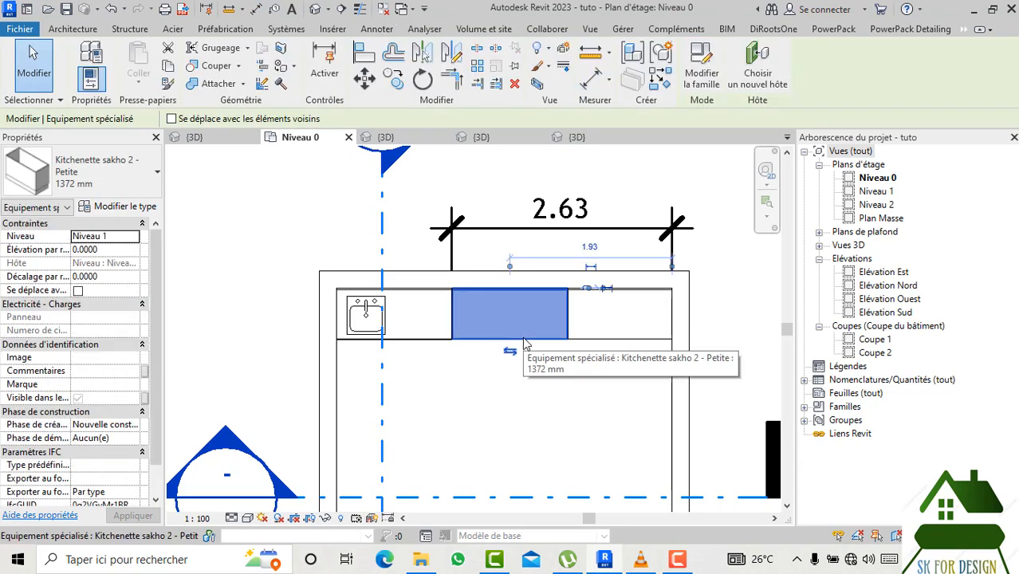
ctrl+click(618, 335)
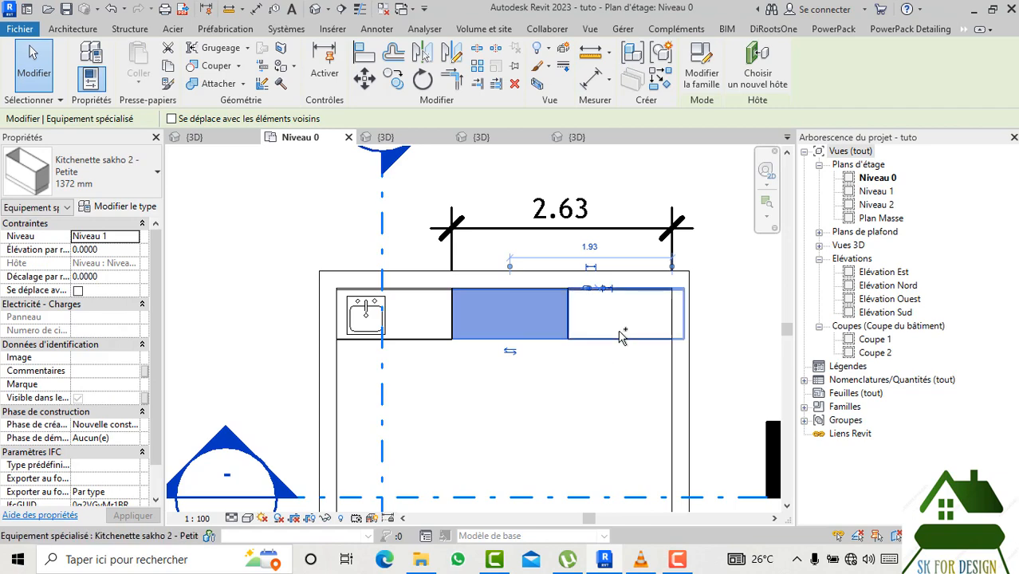
click(115, 207)
click(660, 142)
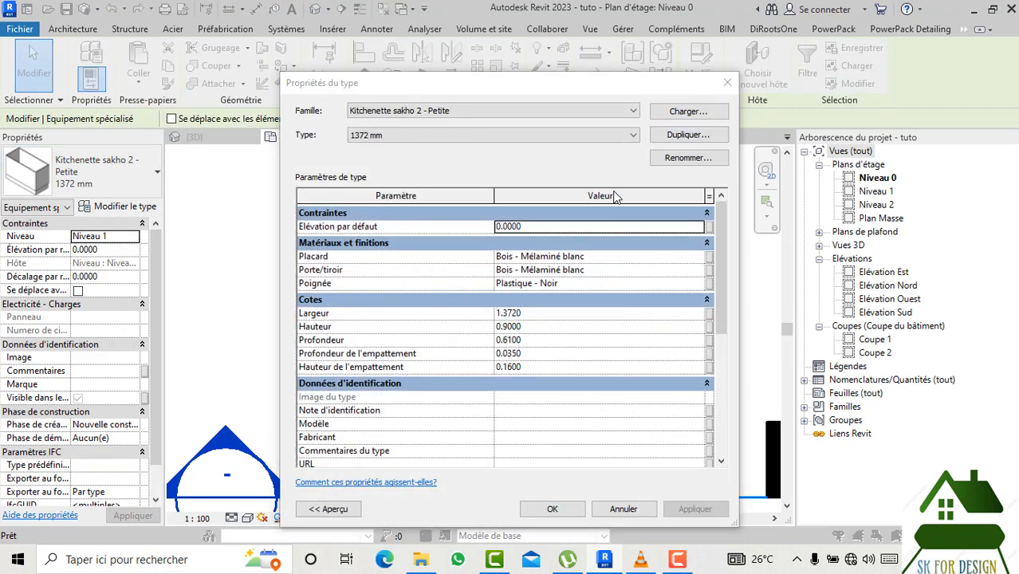
click(512, 334)
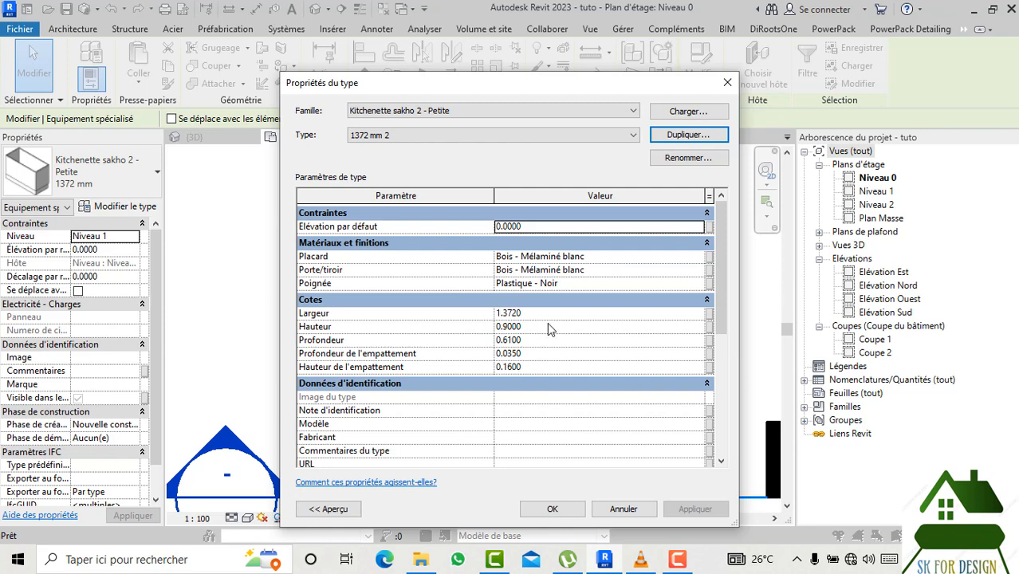
scroll(550, 335, down, 5)
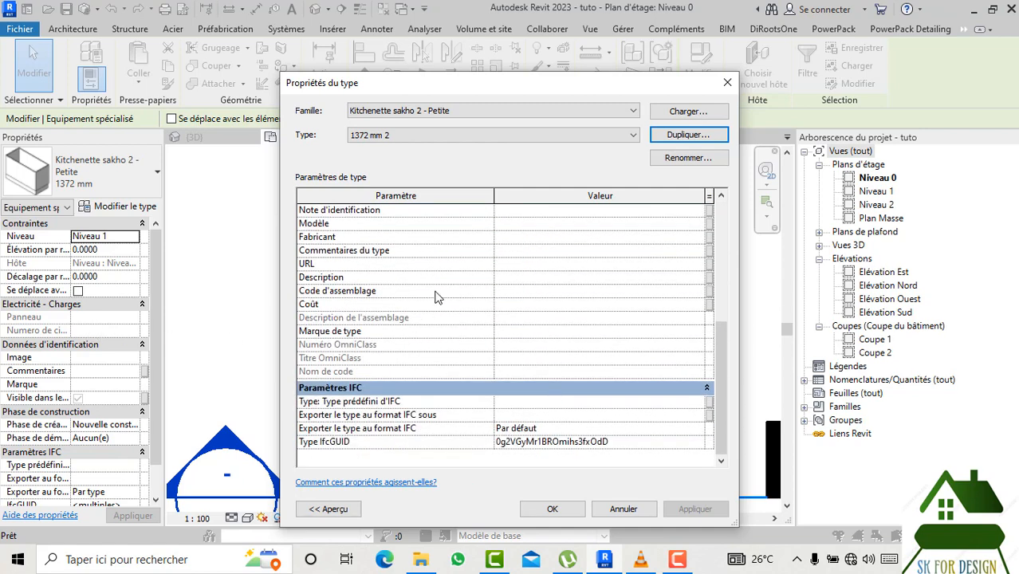
scroll(436, 298, up, 5)
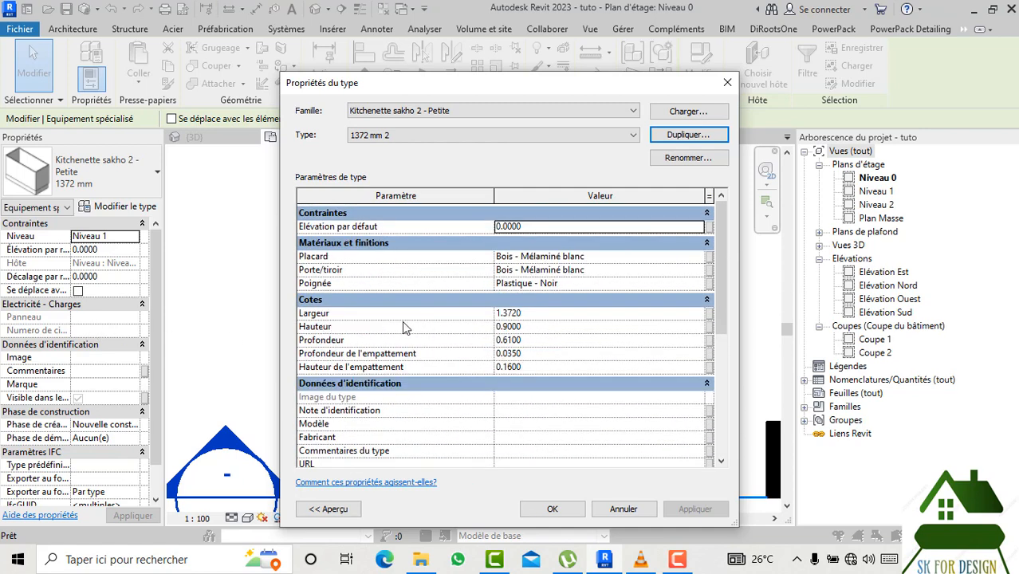
click(536, 316)
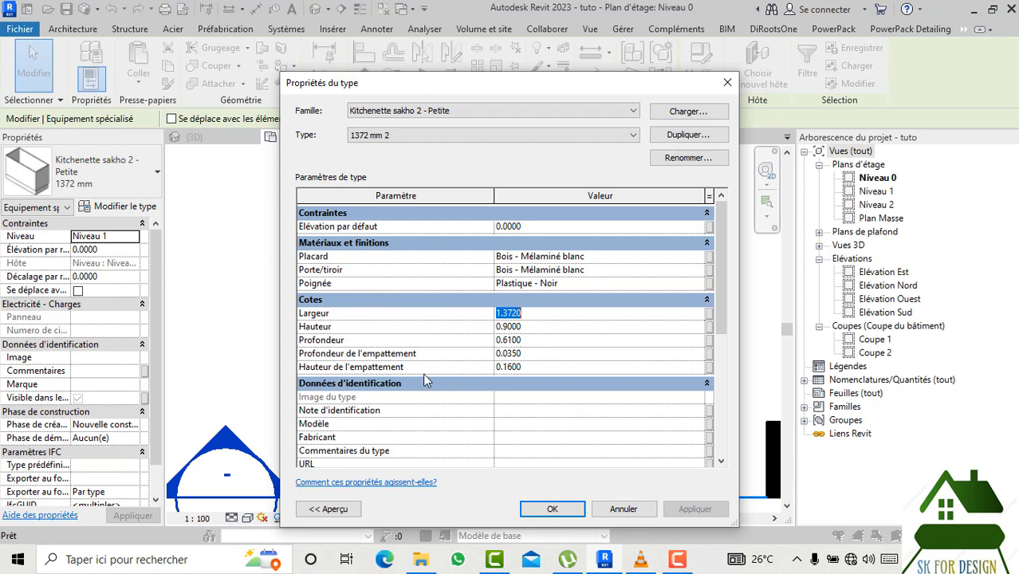
scroll(371, 425, down, 2)
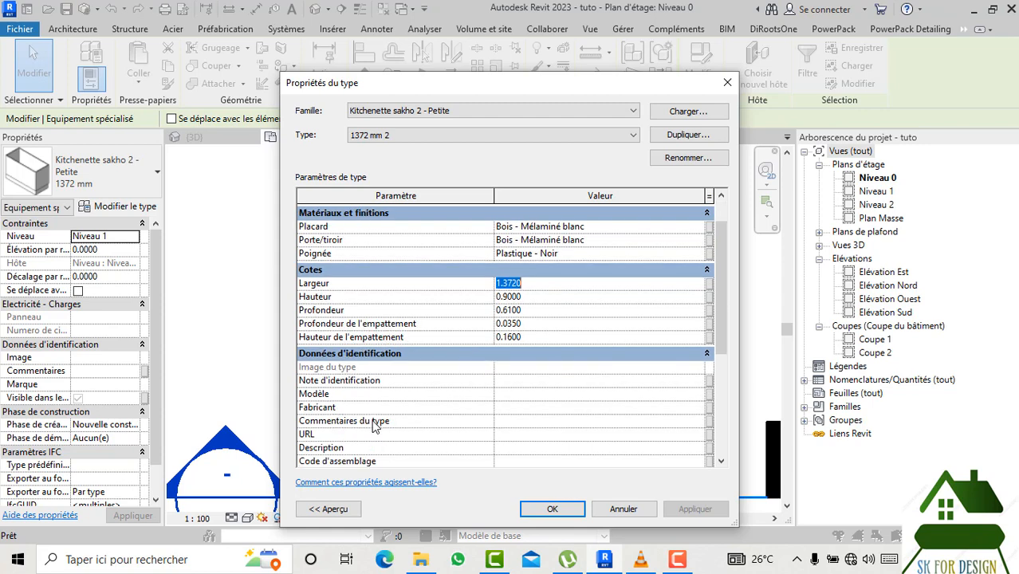
scroll(428, 444, up, 2)
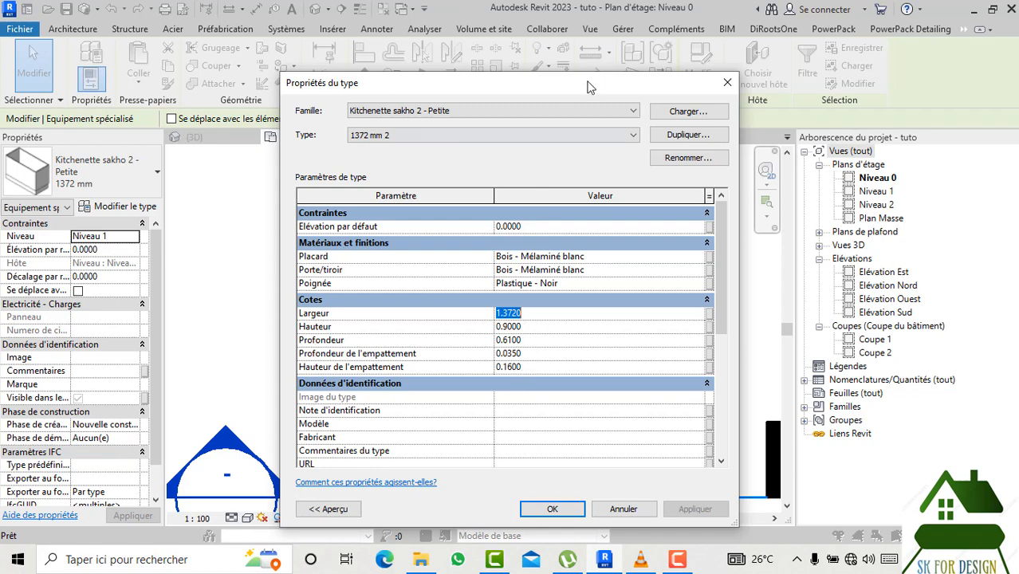
click(727, 82)
click(560, 358)
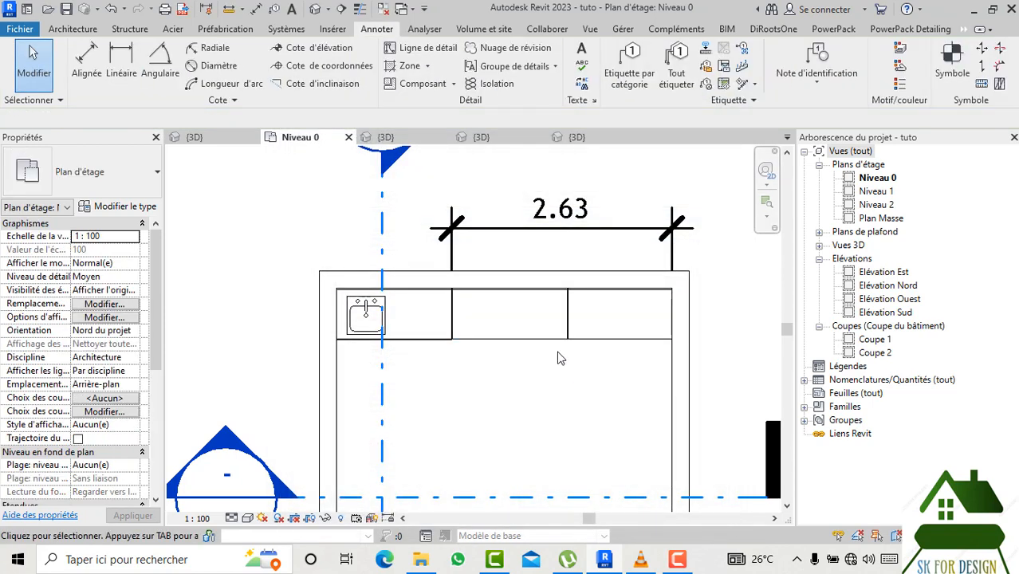
click(88, 62)
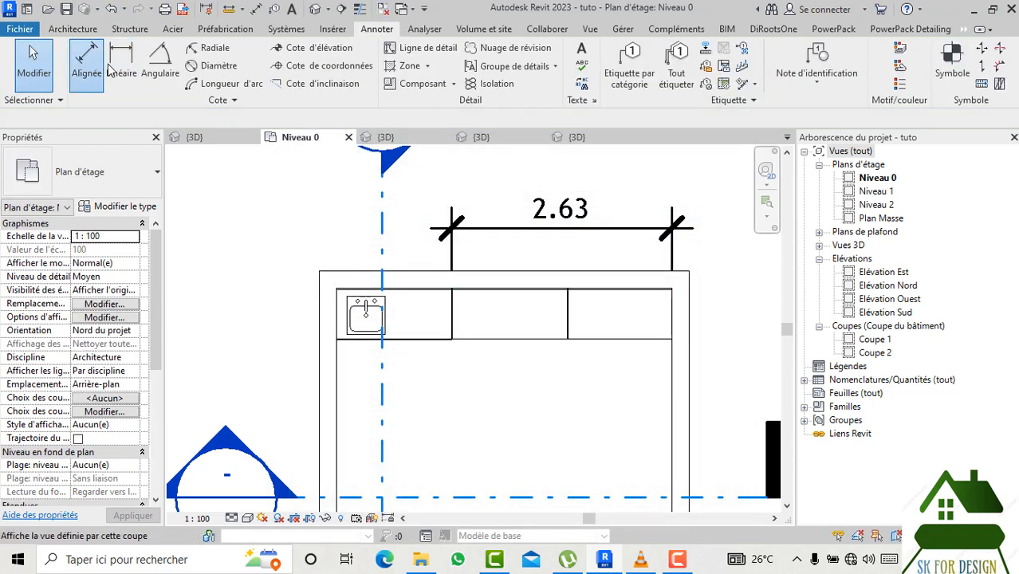
scroll(455, 331, up, 2)
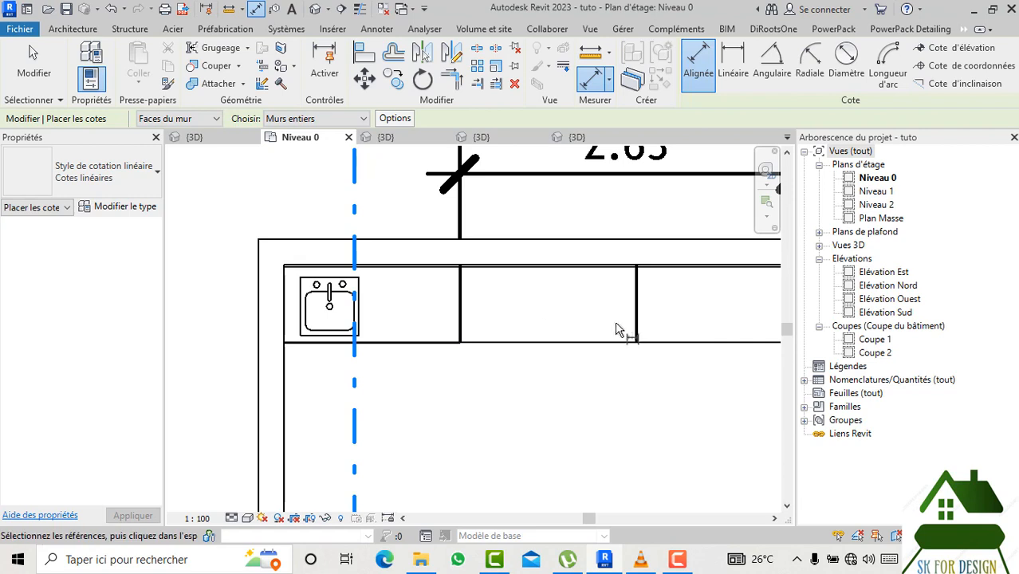
click(464, 325)
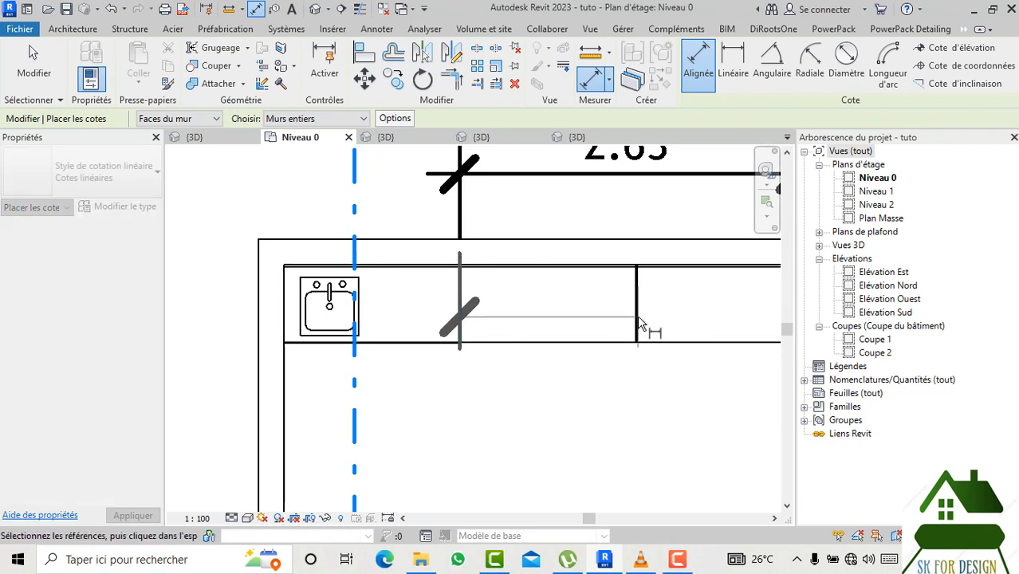
key(Escape)
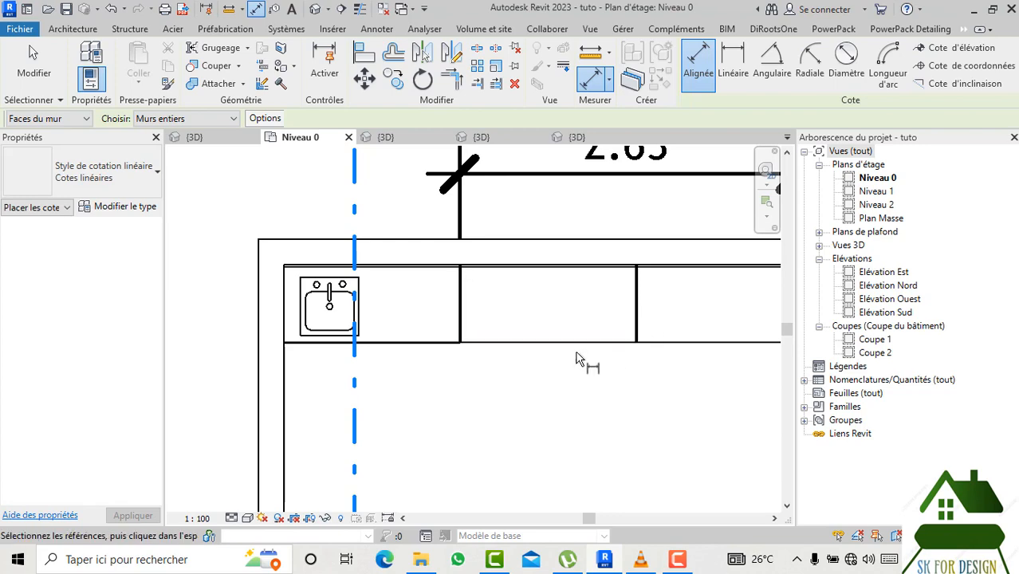
scroll(578, 361, down, 4)
key(Escape)
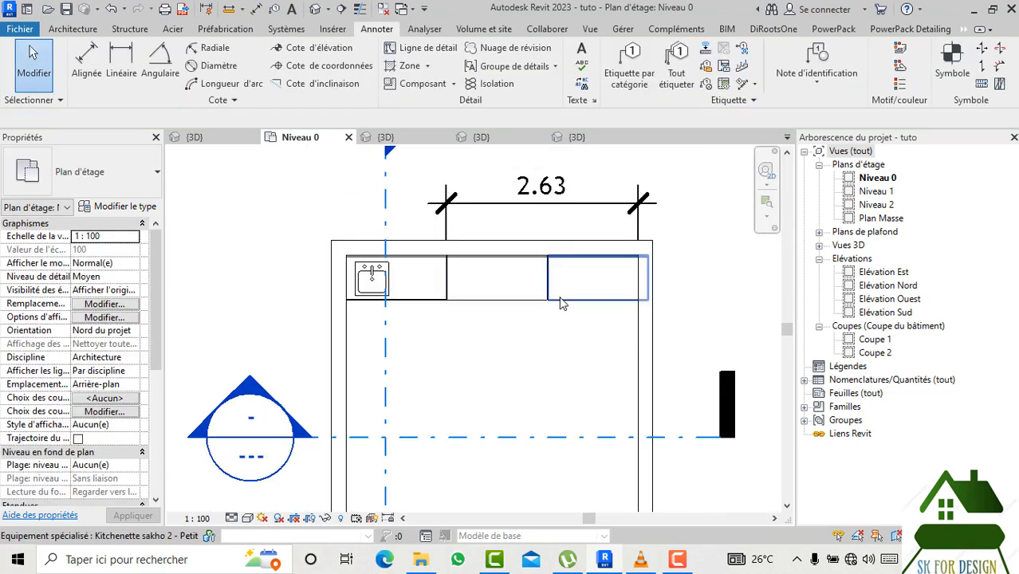
Move the end Kitchenette sakho 2 cabinet off the back wall into the middle of the room.
click(562, 304)
drag(562, 304, 477, 398)
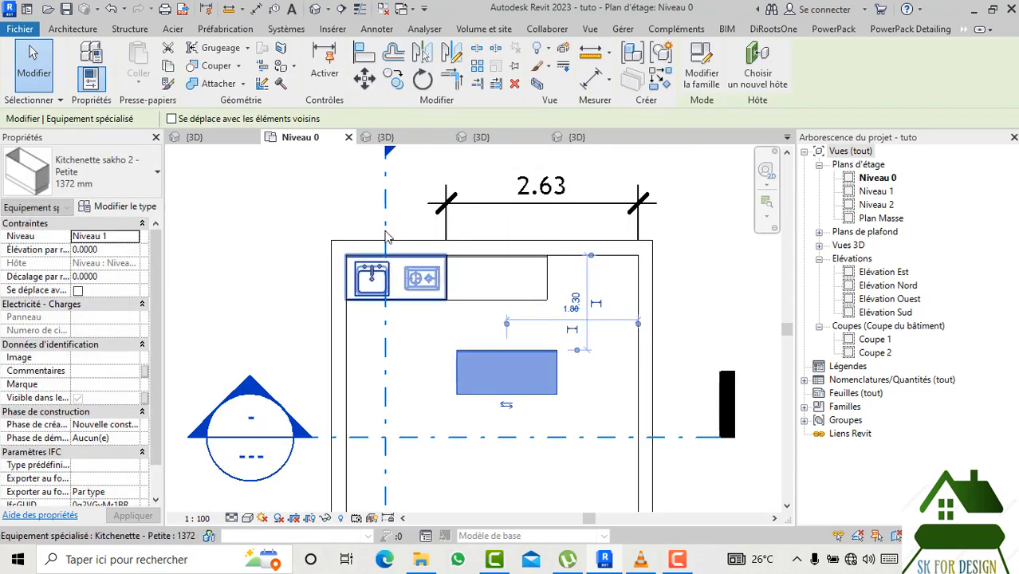
Try to place an aligned dimension across the depth of the cabinet in the middle of the room.
click(378, 29)
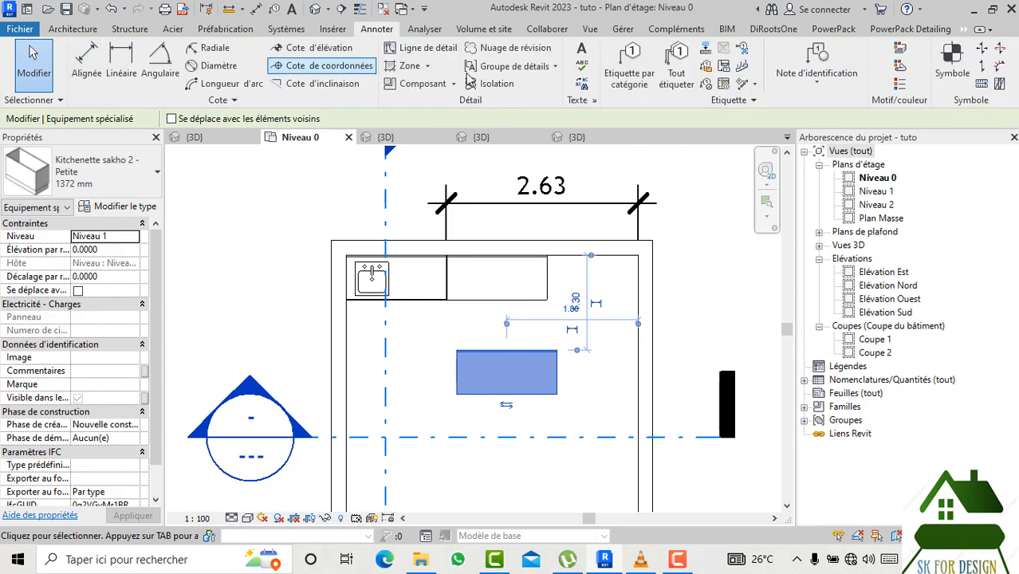
click(87, 62)
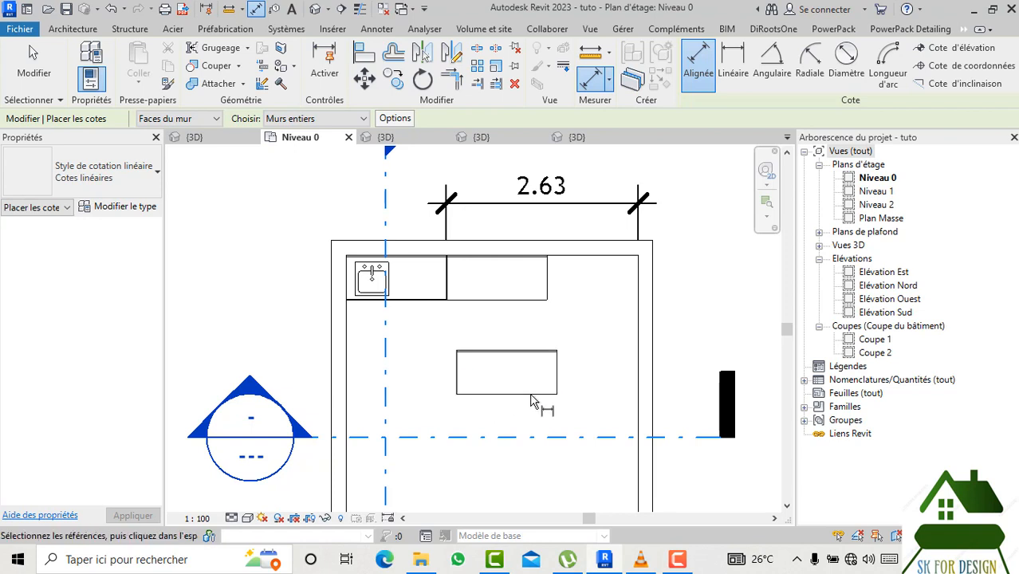
scroll(564, 390, up, 2)
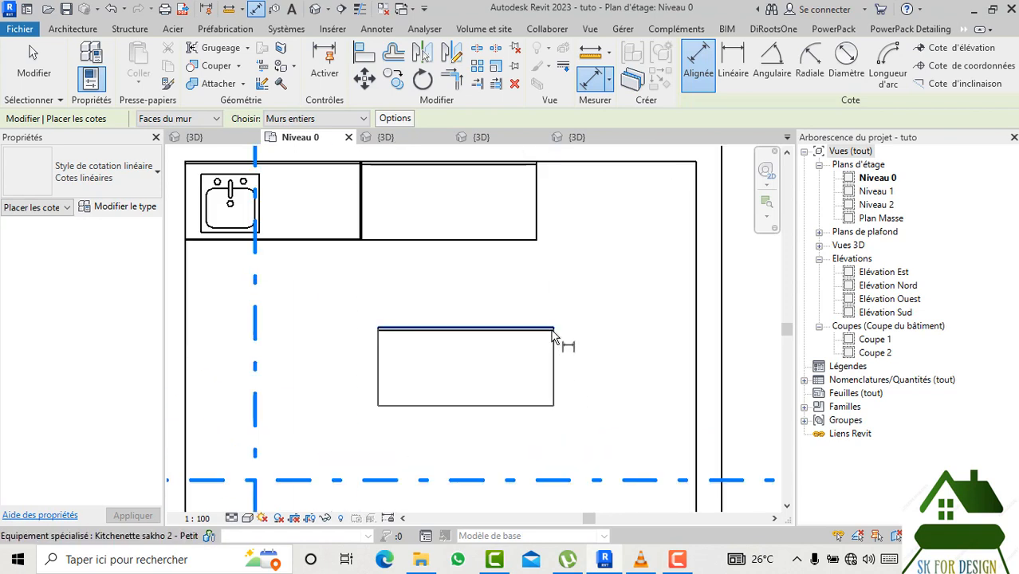
click(558, 328)
key(Escape)
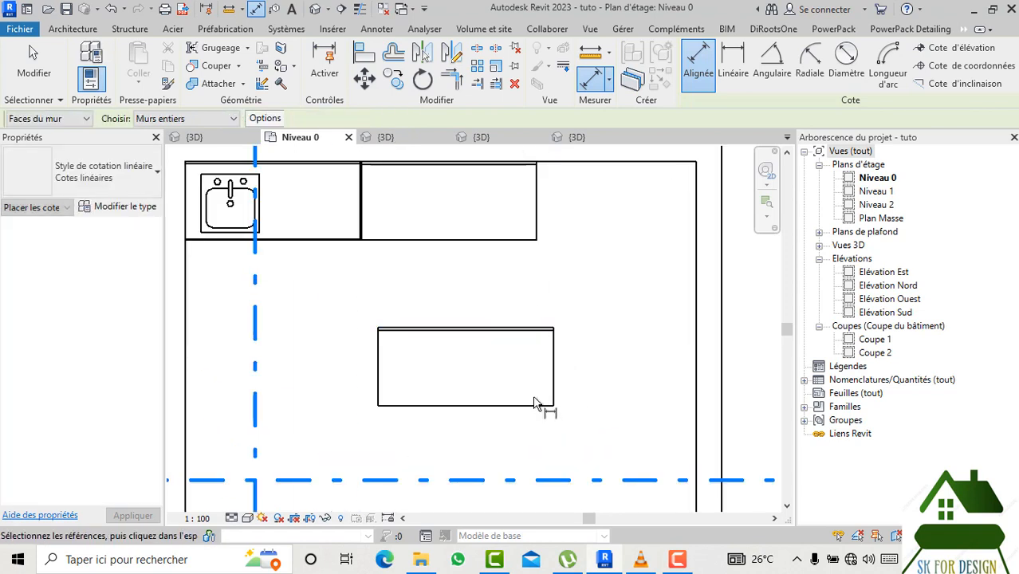
click(538, 402)
click(533, 329)
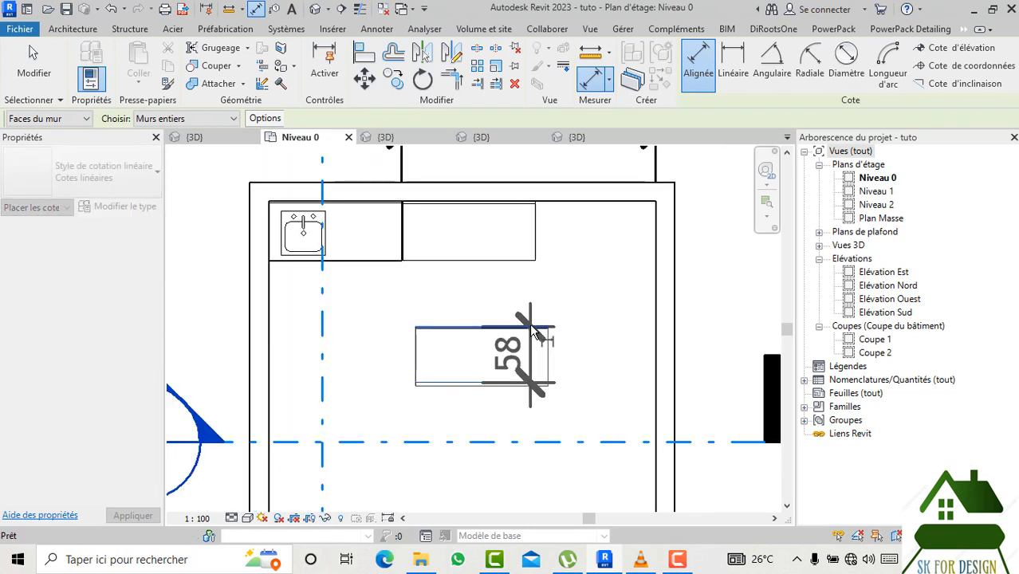
key(Escape)
key(Escape)
Set the width (Largeur) of the Kitchenette sakho 2 - Petite type 1372 mm to 1.30.
click(501, 406)
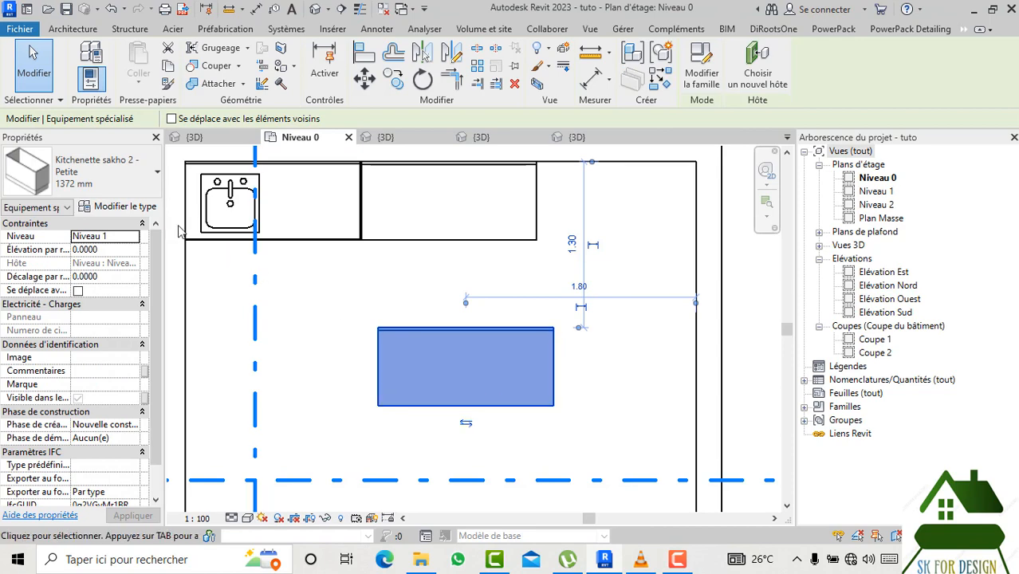
click(137, 207)
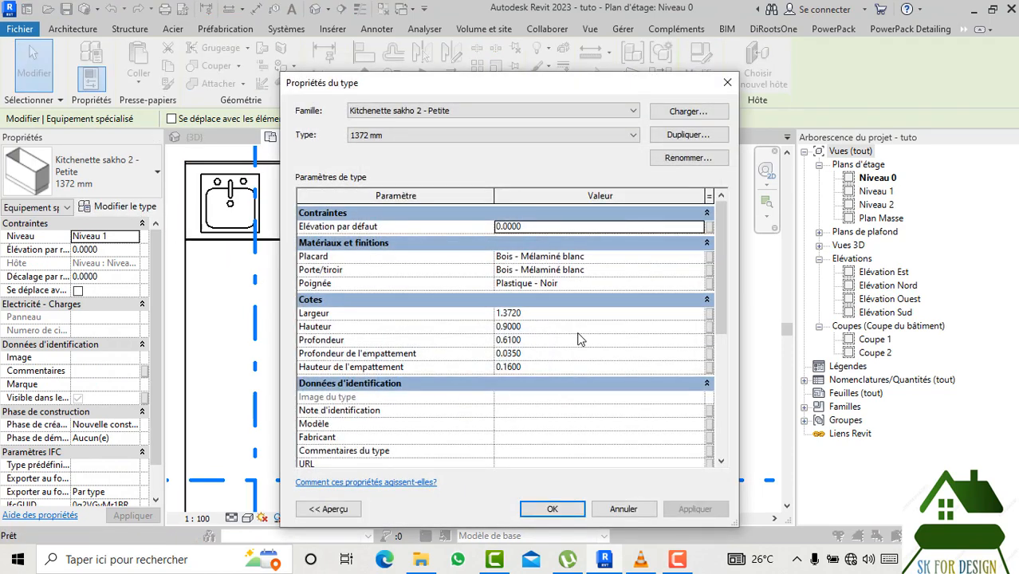
click(550, 317)
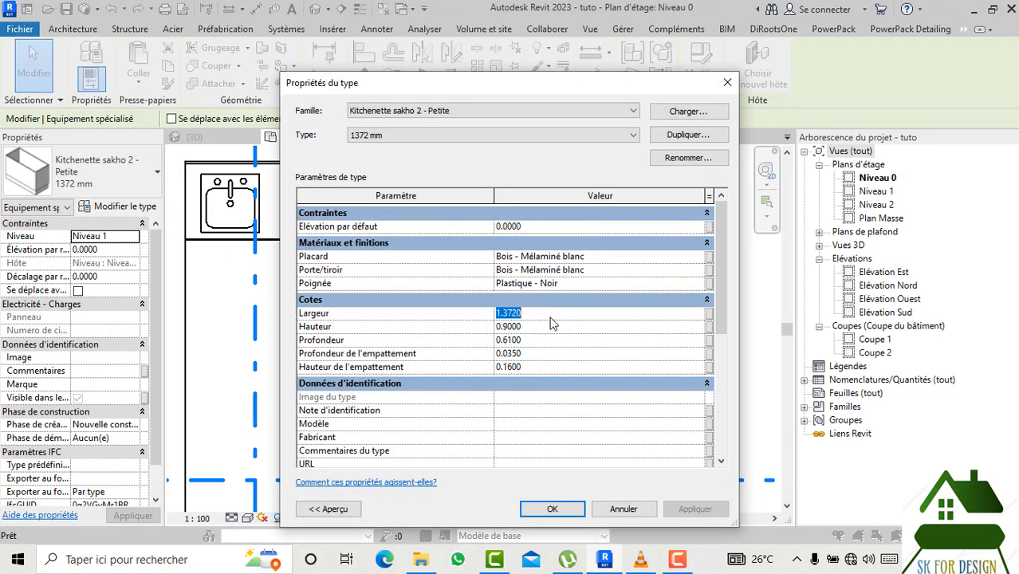
text(1)
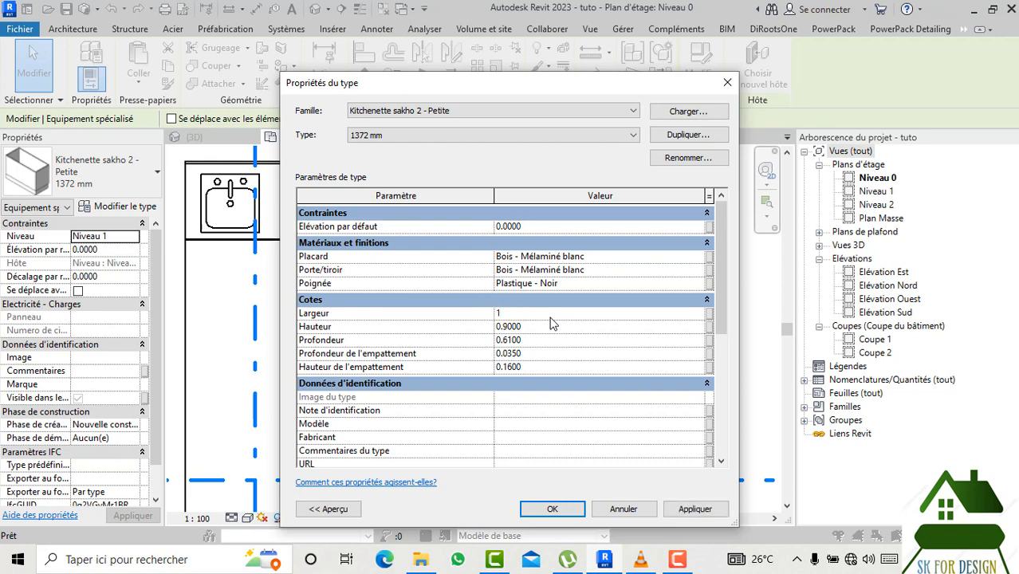
text(.30)
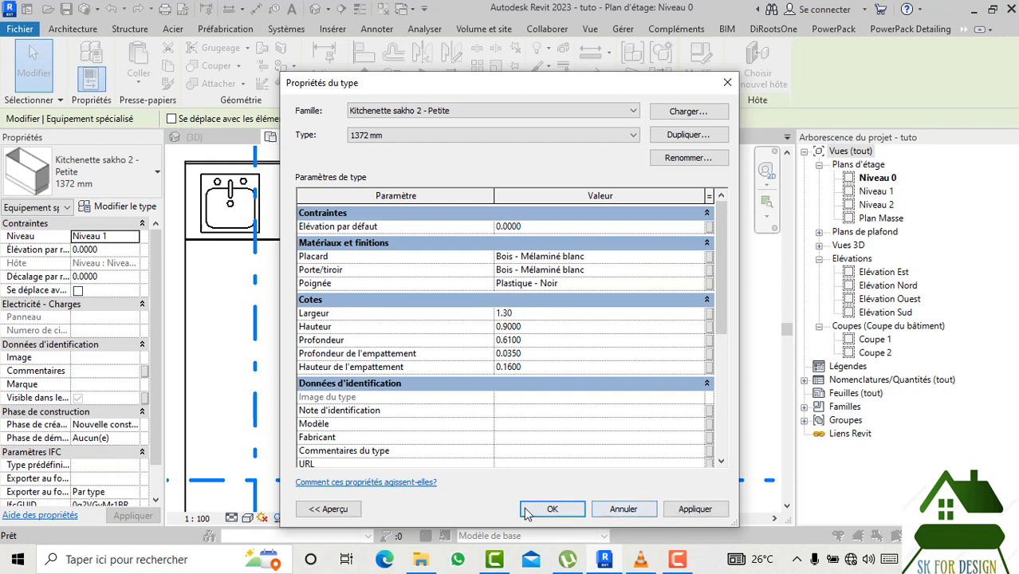
click(528, 511)
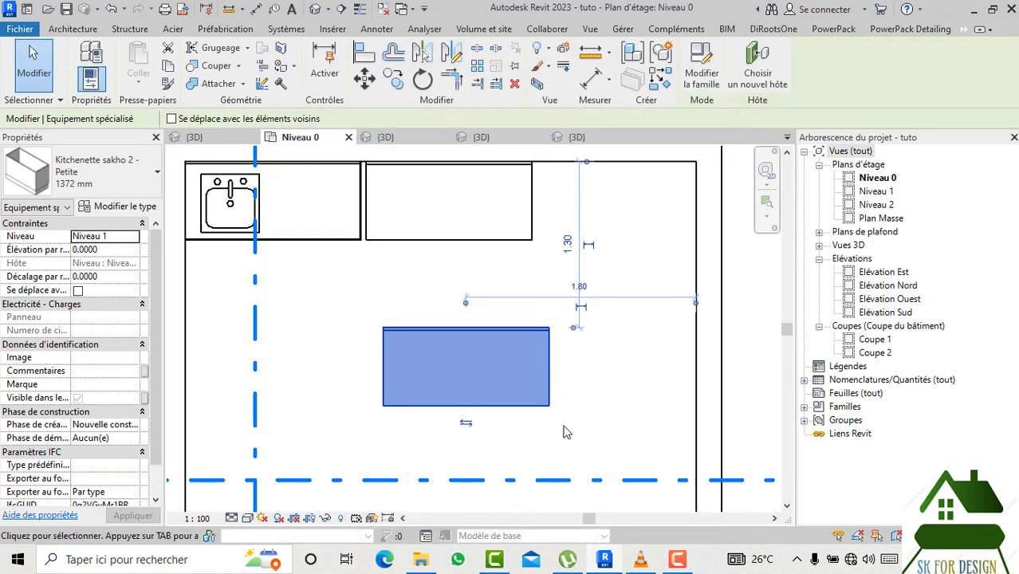
click(569, 429)
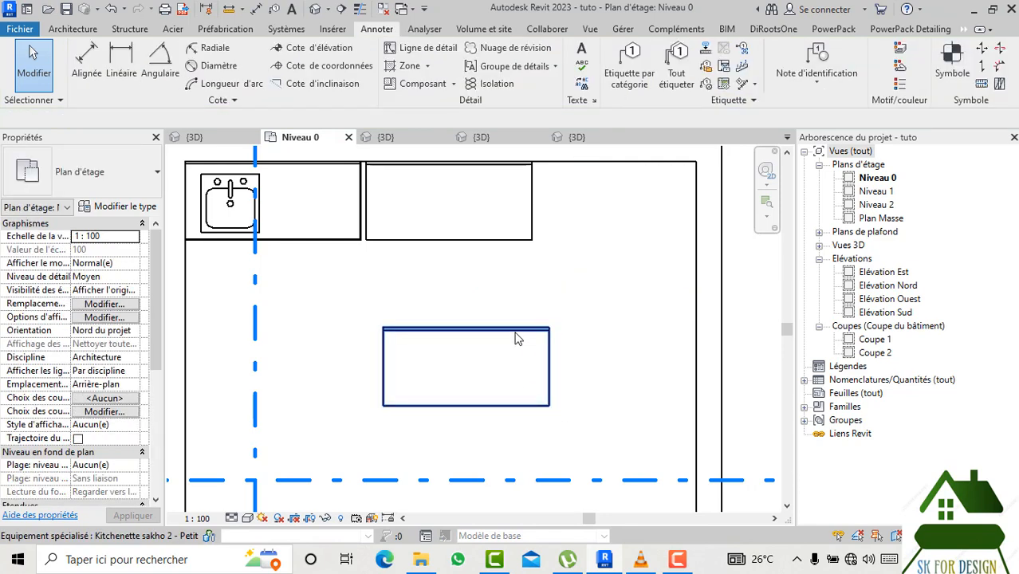
Move the cabinet from the middle of the room into the corner between the back wall and the far side wall.
click(516, 339)
drag(517, 339, 659, 164)
key(Escape)
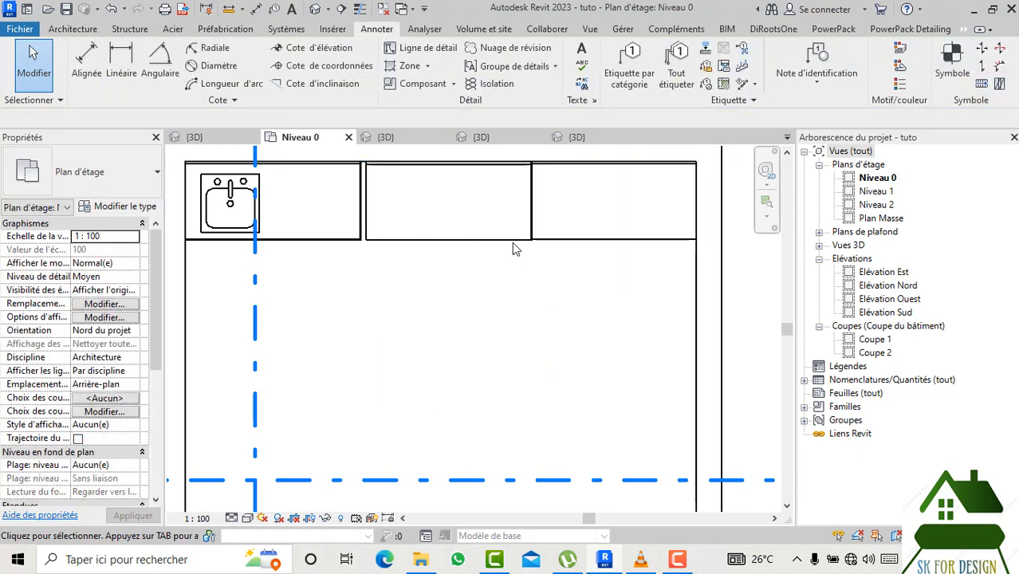
Nudge the middle Kitchenette sakho 2 cabinet closer to the sink unit along the back wall.
click(512, 242)
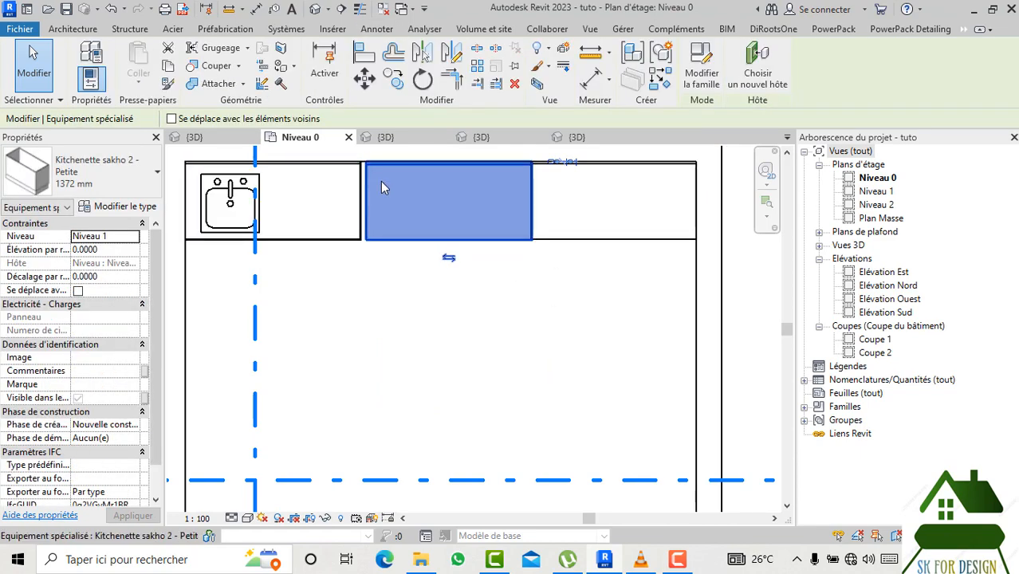
middle_drag(402, 209, 406, 217)
scroll(406, 217, up, 3)
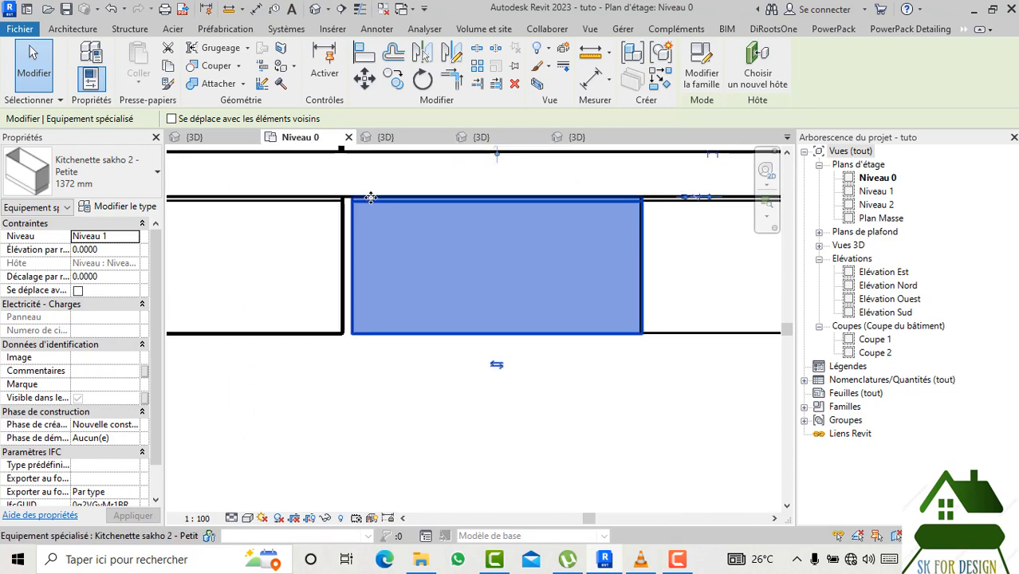
drag(358, 199, 377, 195)
click(344, 455)
click(380, 333)
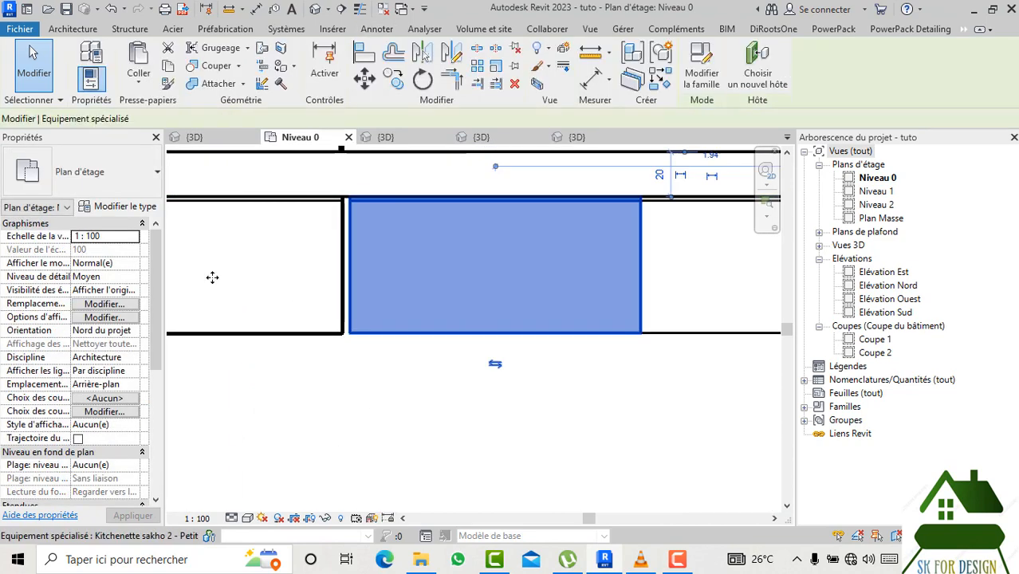
Set the width (Largeur) of the Kitchenette sakho 2 - Petite type 1372 mm to 1.325.
click(123, 207)
click(547, 326)
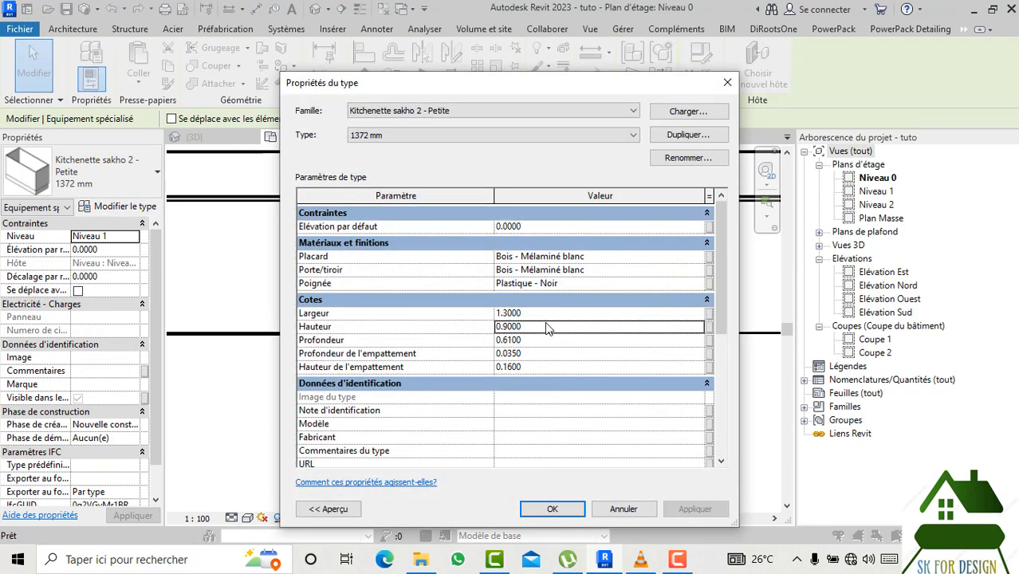
click(544, 314)
key(BackSpace)
key(BackSpace)
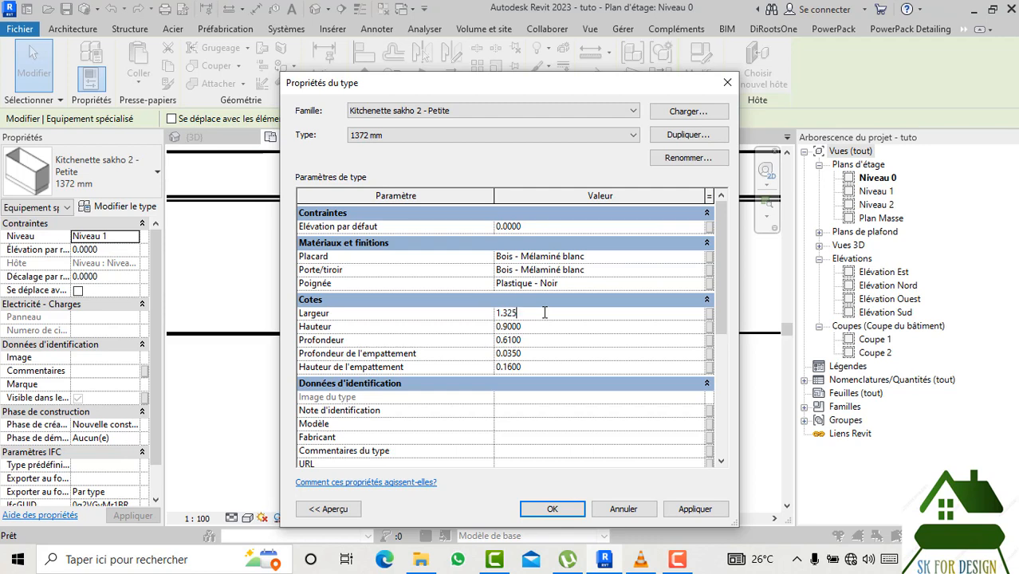
click(534, 516)
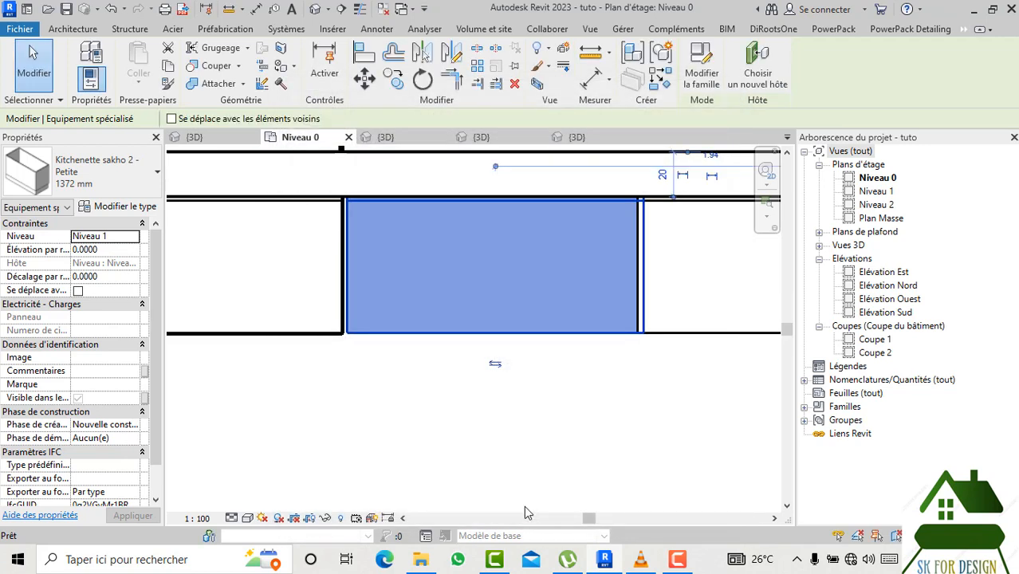
click(518, 497)
Move the middle cabinet by its back corner so it sits flush against the side of the sink unit.
middle_drag(516, 492, 405, 438)
scroll(399, 436, down, 1)
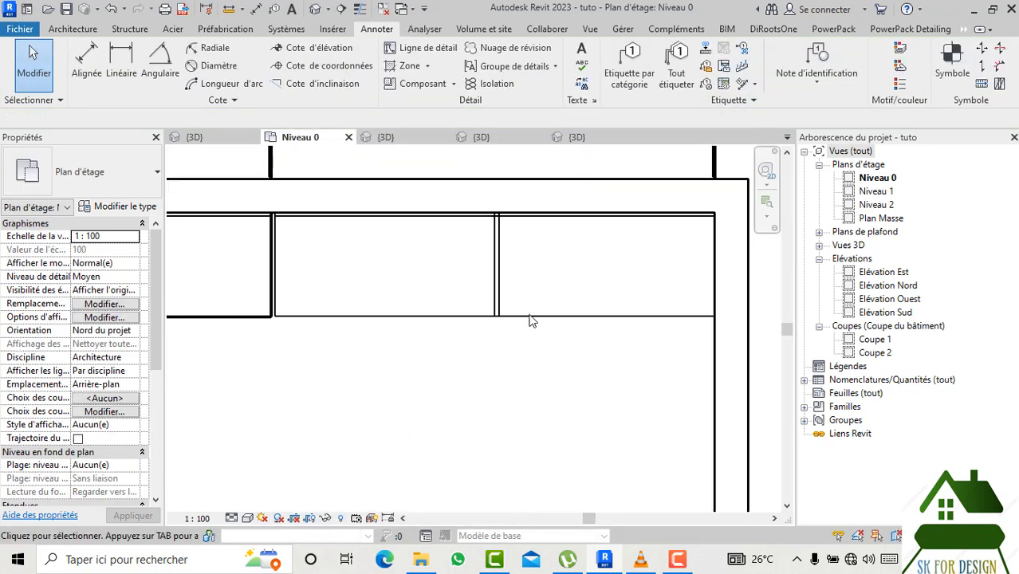
click(332, 318)
middle_drag(346, 371, 453, 350)
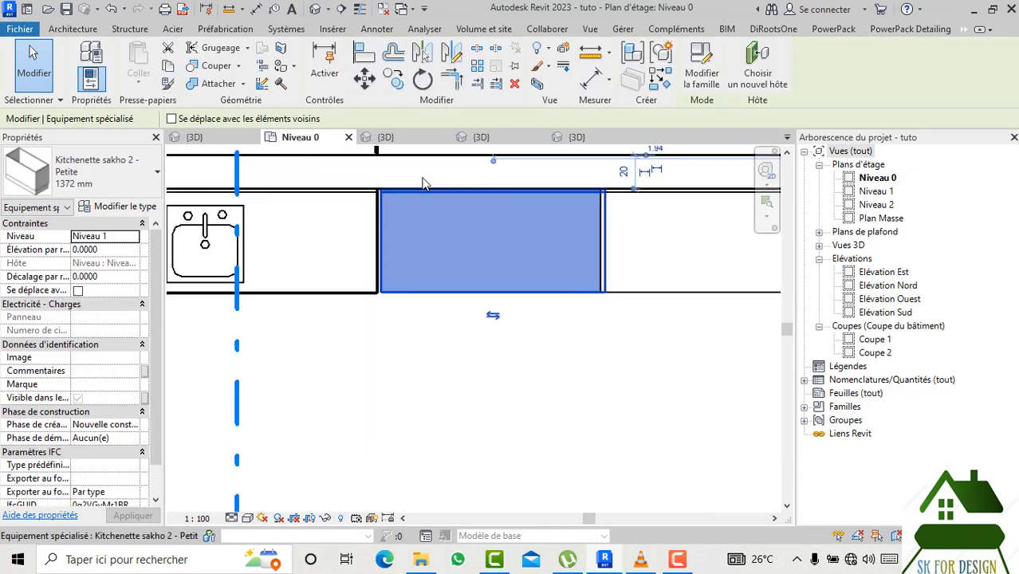
click(364, 78)
scroll(374, 175, up, 5)
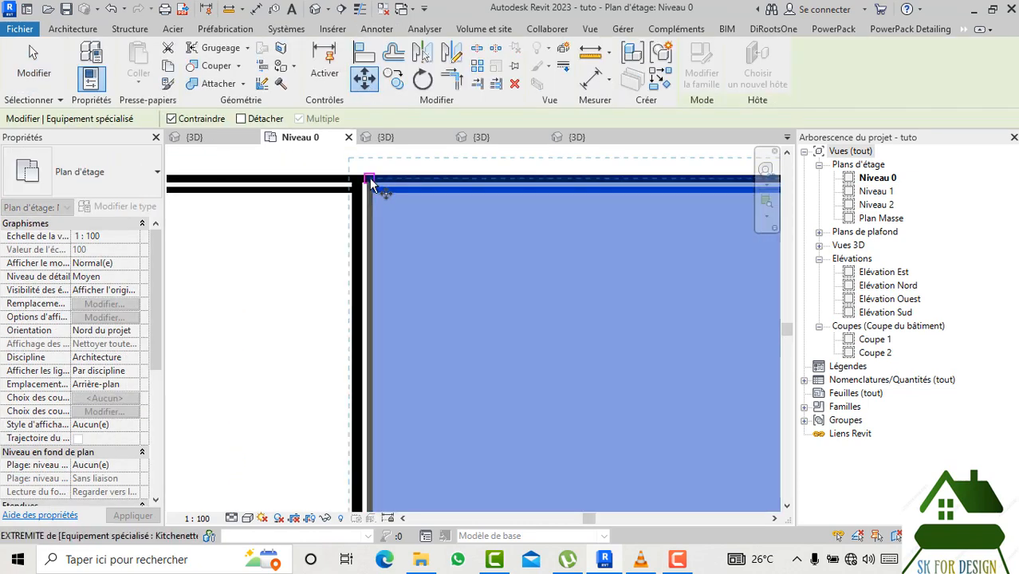
click(369, 178)
click(357, 178)
scroll(357, 178, down, 4)
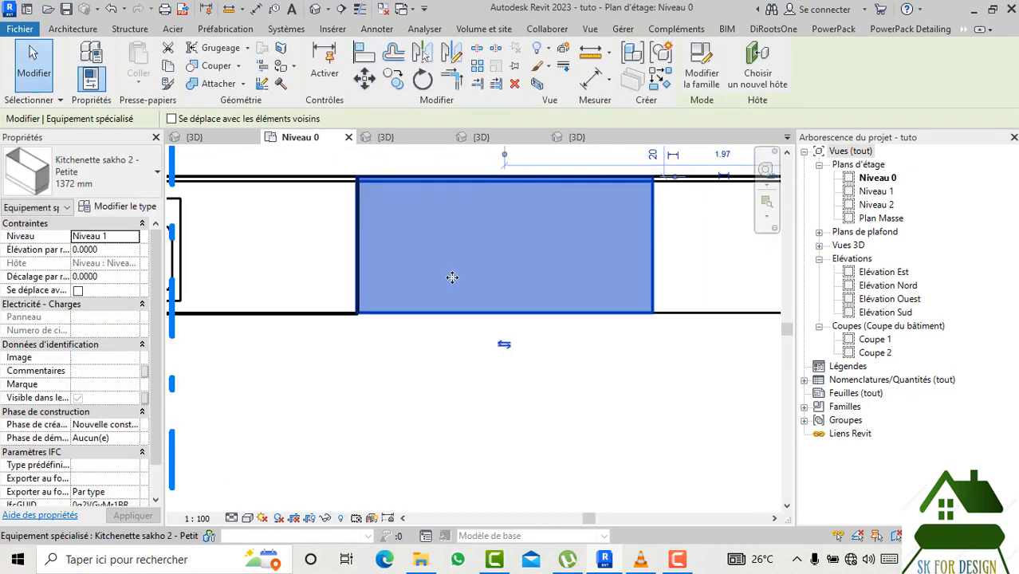
Move the end cabinet by its back corner so it fits exactly into the corner of the back wall and far side wall.
click(601, 293)
middle_drag(603, 276, 570, 289)
click(571, 285)
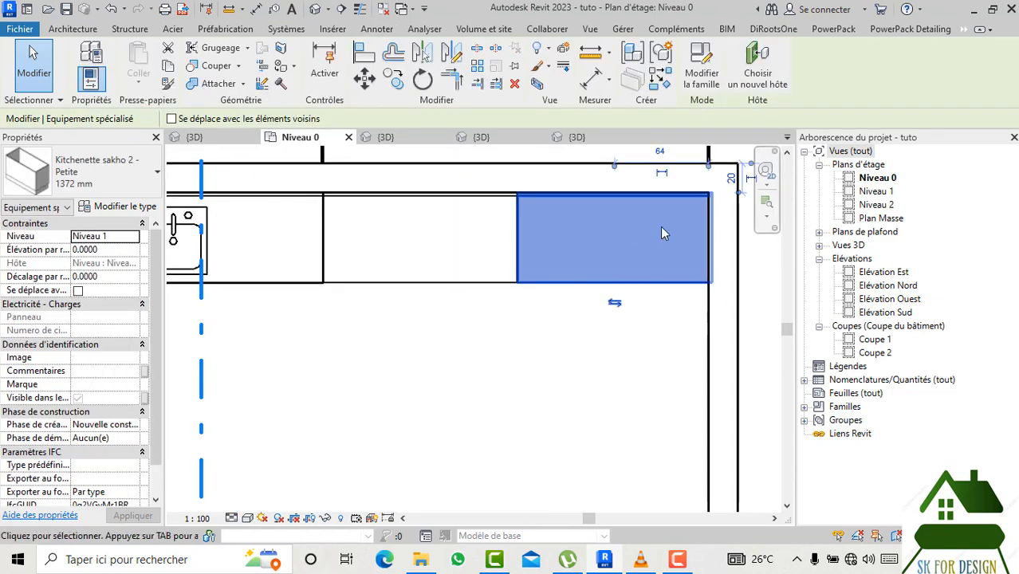
scroll(660, 233, up, 3)
click(365, 77)
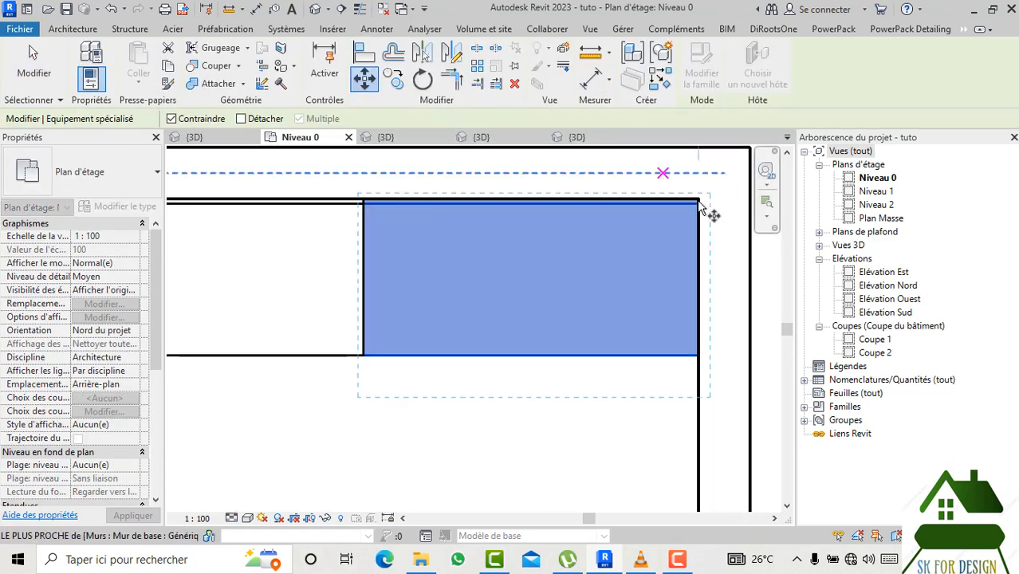
scroll(699, 201, up, 2)
click(714, 208)
click(703, 207)
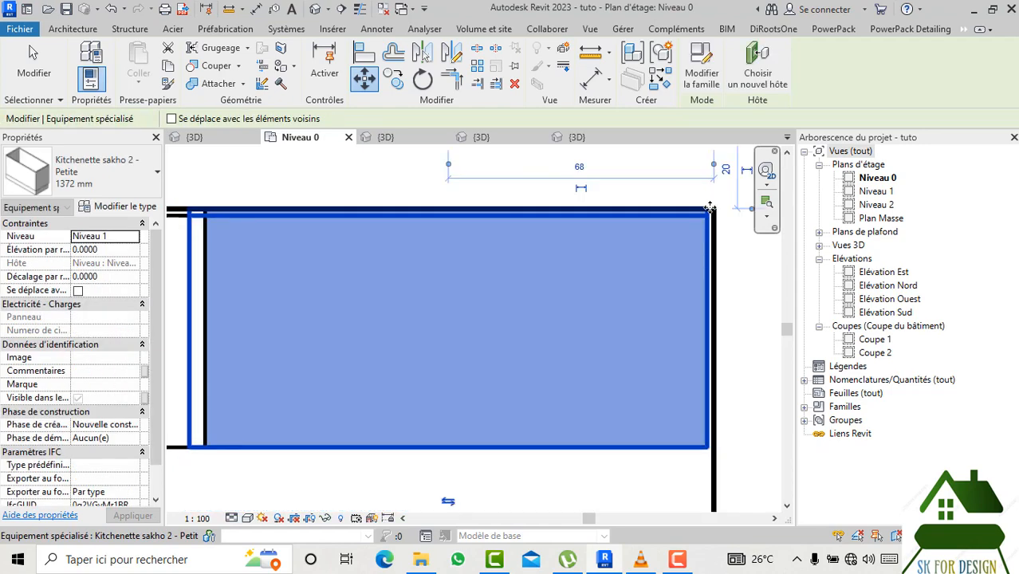
scroll(711, 208, up, 2)
click(365, 78)
scroll(715, 211, up, 1)
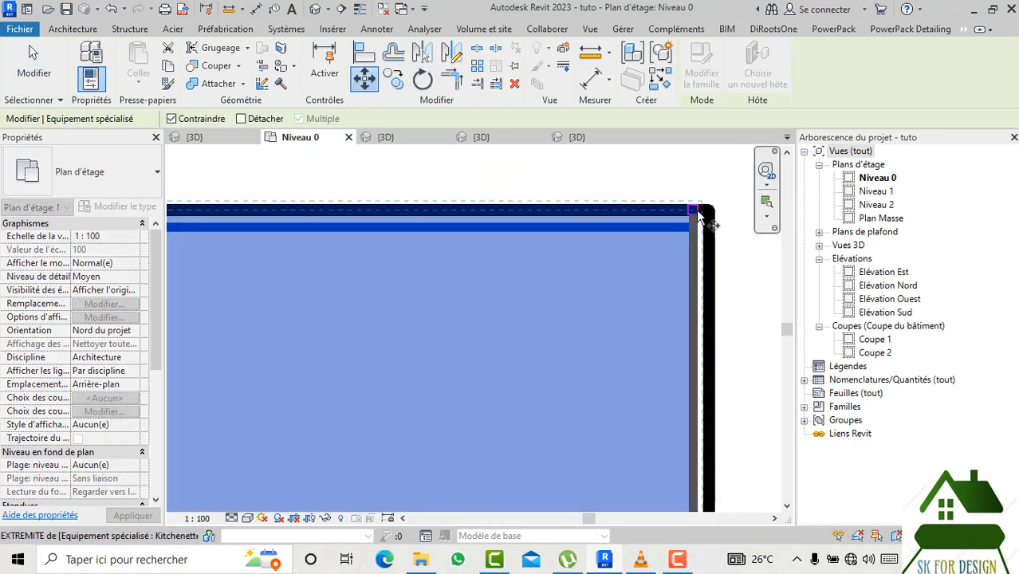
click(696, 211)
click(709, 208)
scroll(708, 208, down, 5)
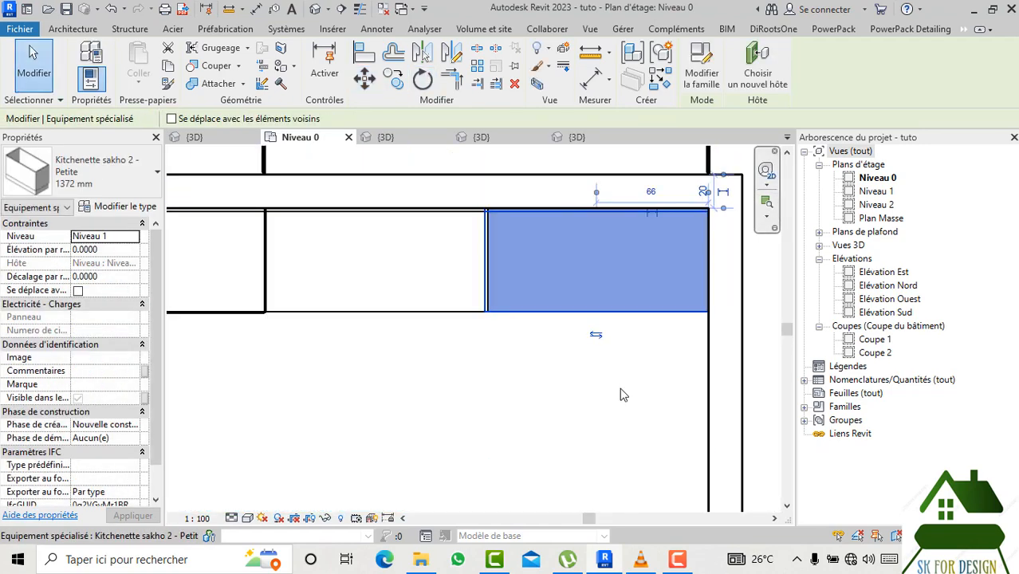
Set the width (Largeur) of the Kitchenette sakho 2 - Petite type 1372 mm to 1.320.
click(545, 373)
click(474, 312)
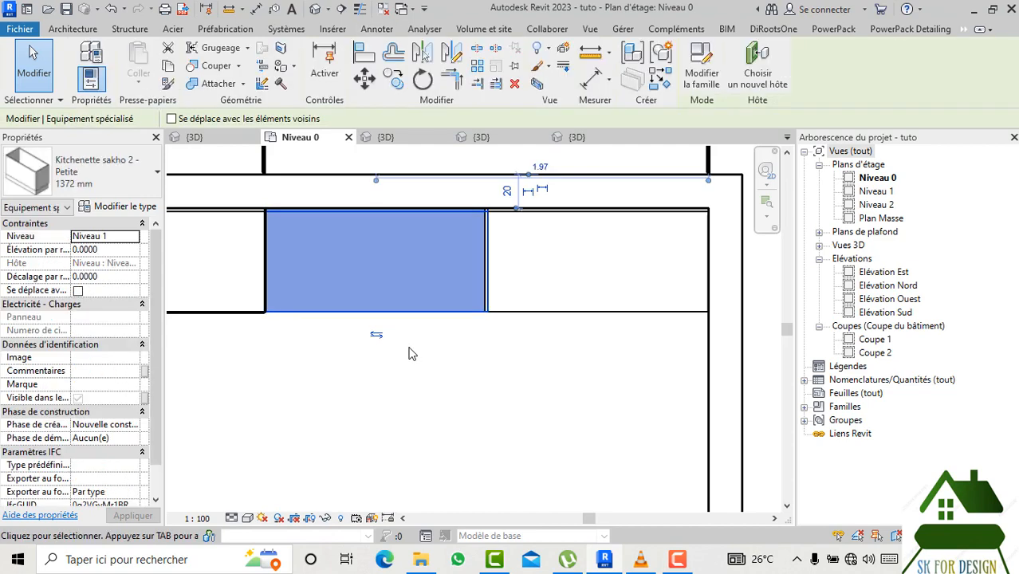
click(93, 208)
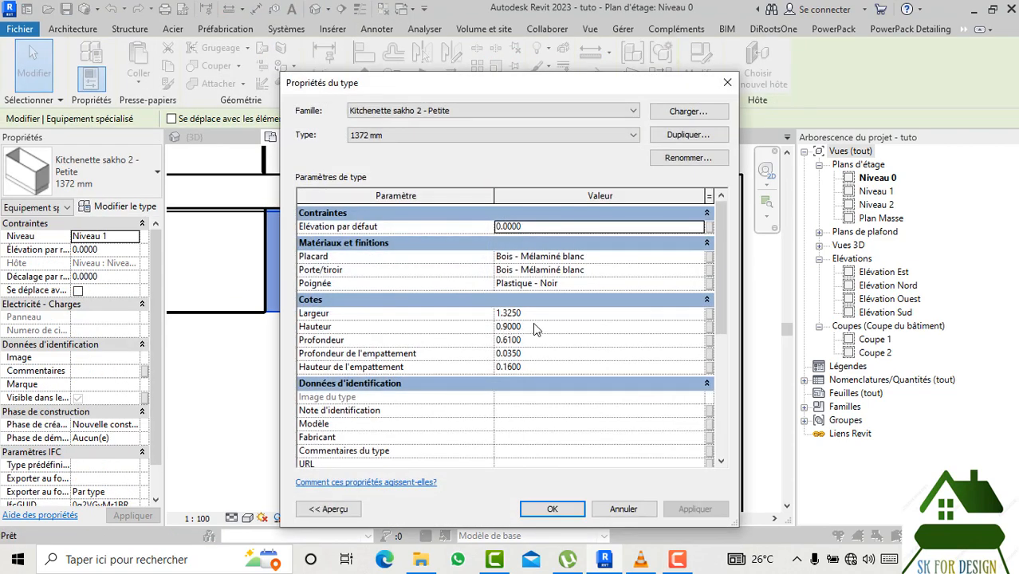
click(539, 315)
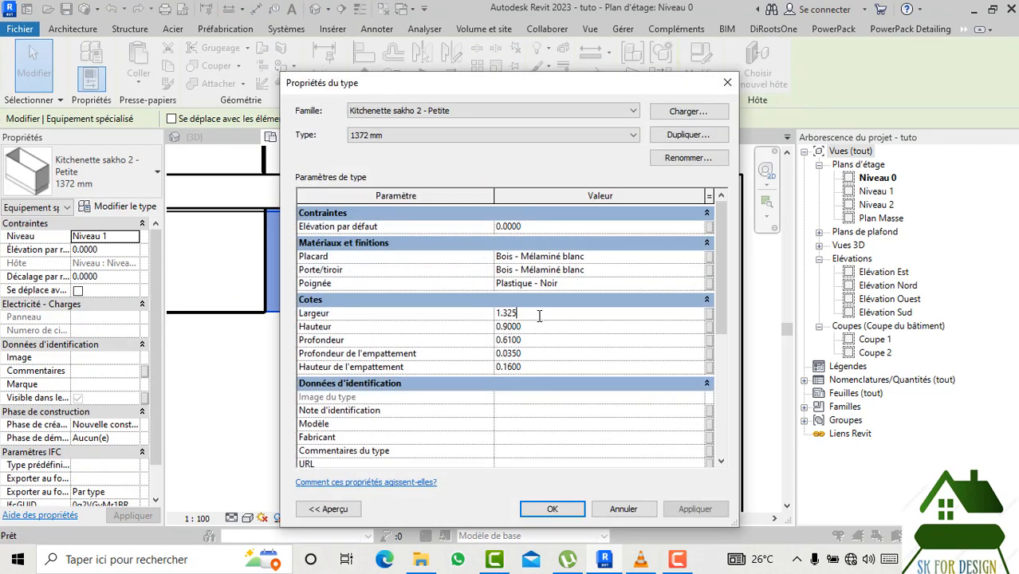
key(BackSpace)
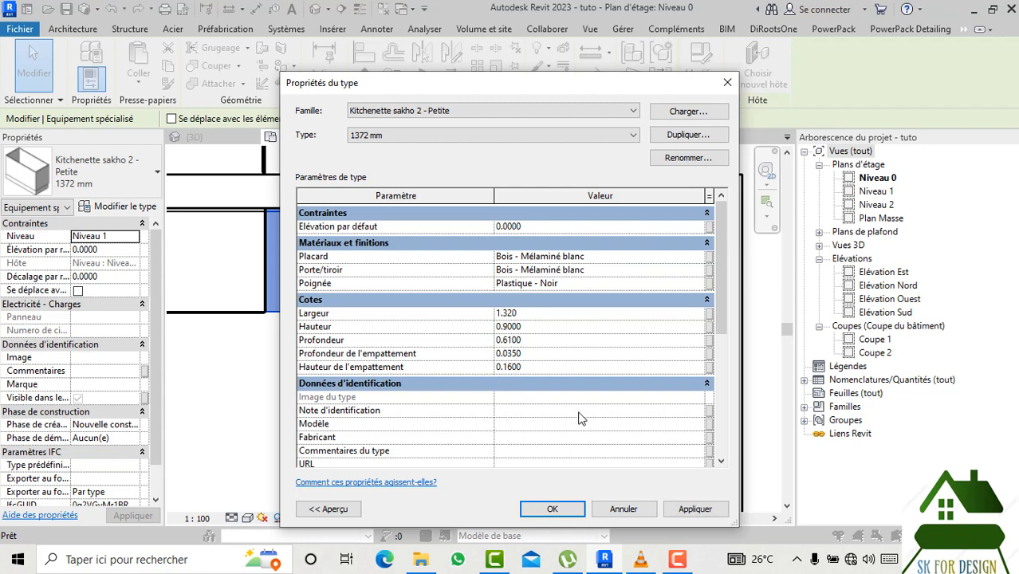
click(551, 509)
click(522, 389)
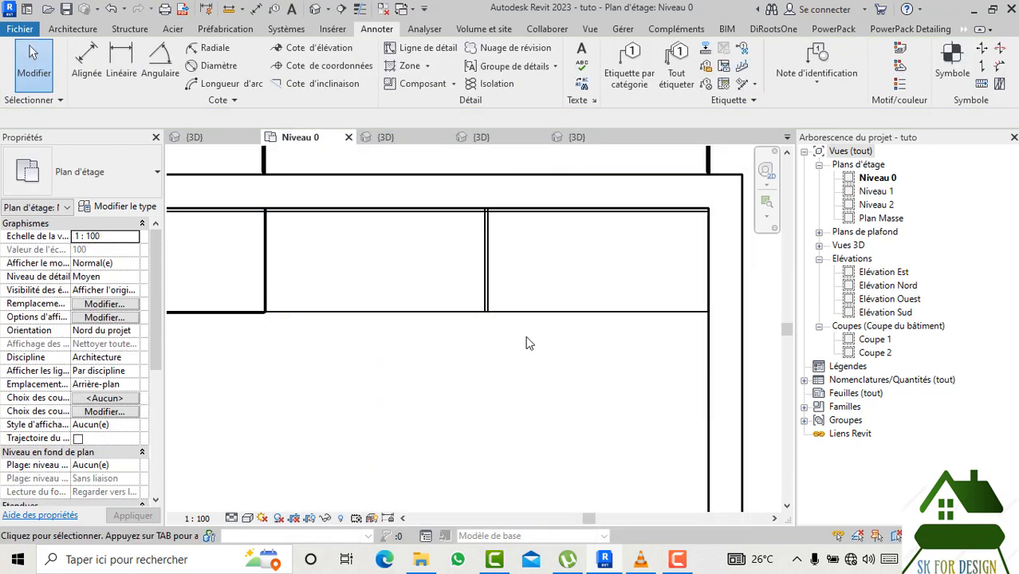
Reduce the width (Largeur) of the middle cabinet's 1372 mm type so gaps open beside both cabinets.
click(514, 308)
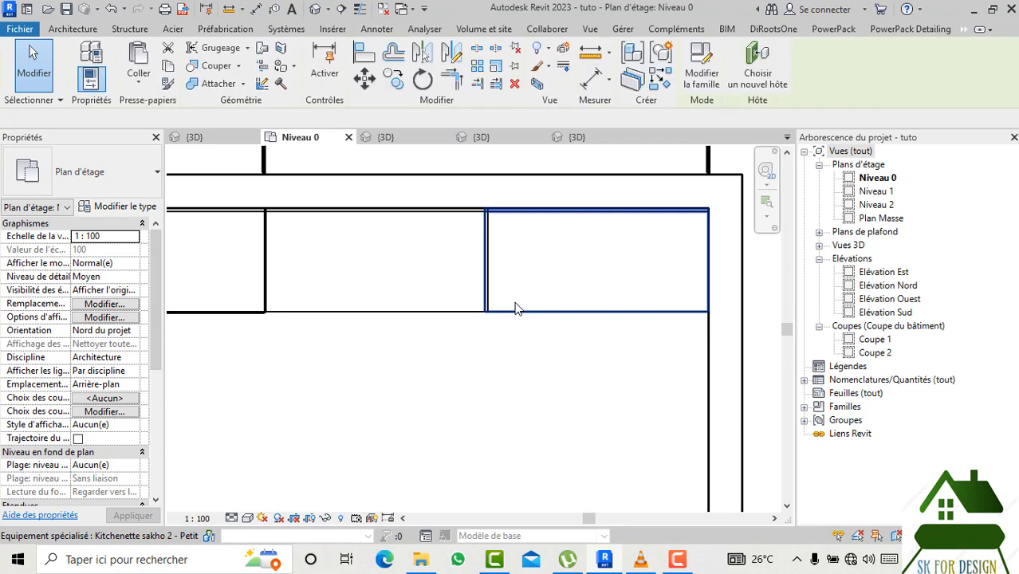
click(419, 306)
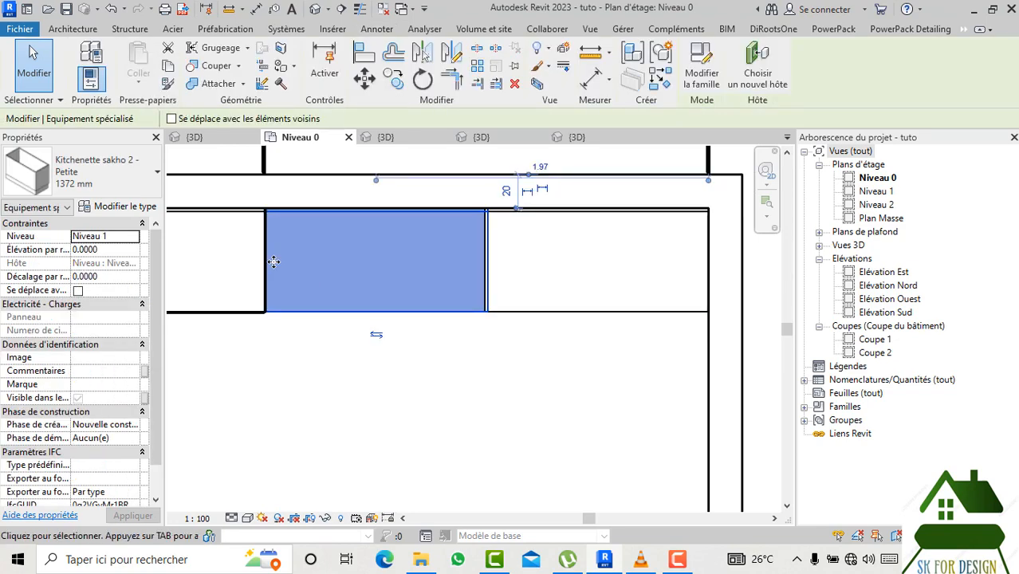
click(120, 206)
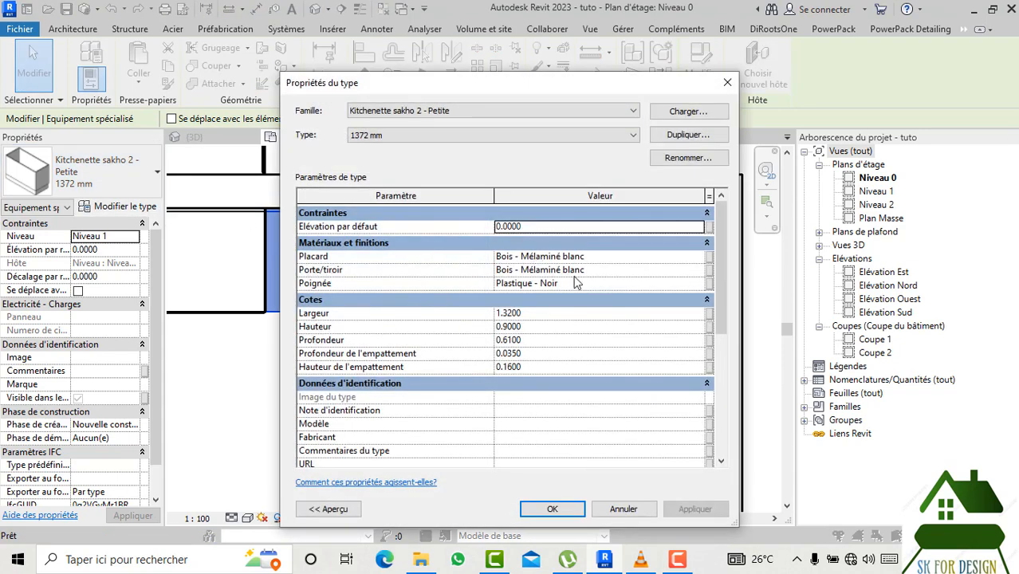
click(555, 314)
text(1.)
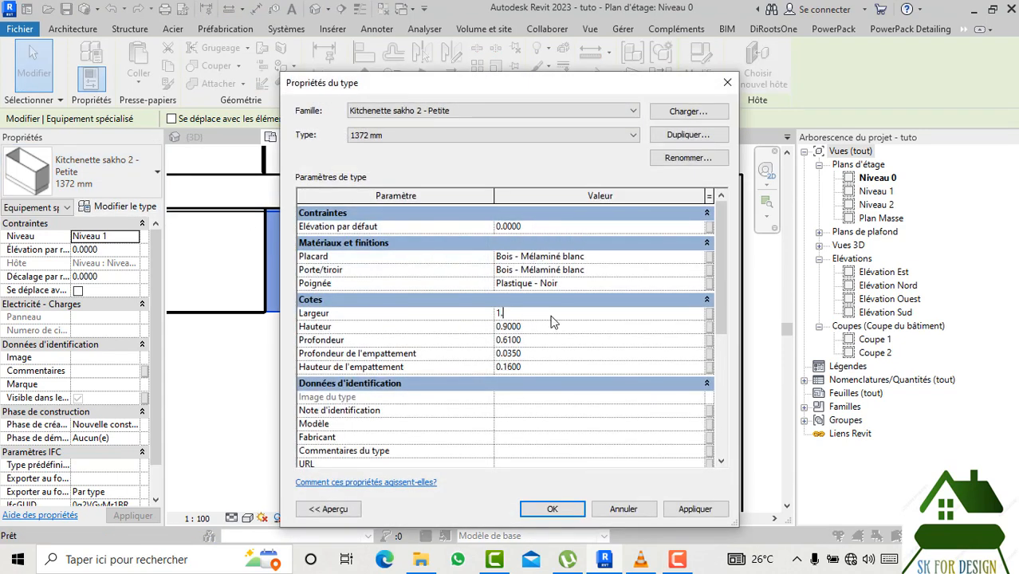
click(555, 510)
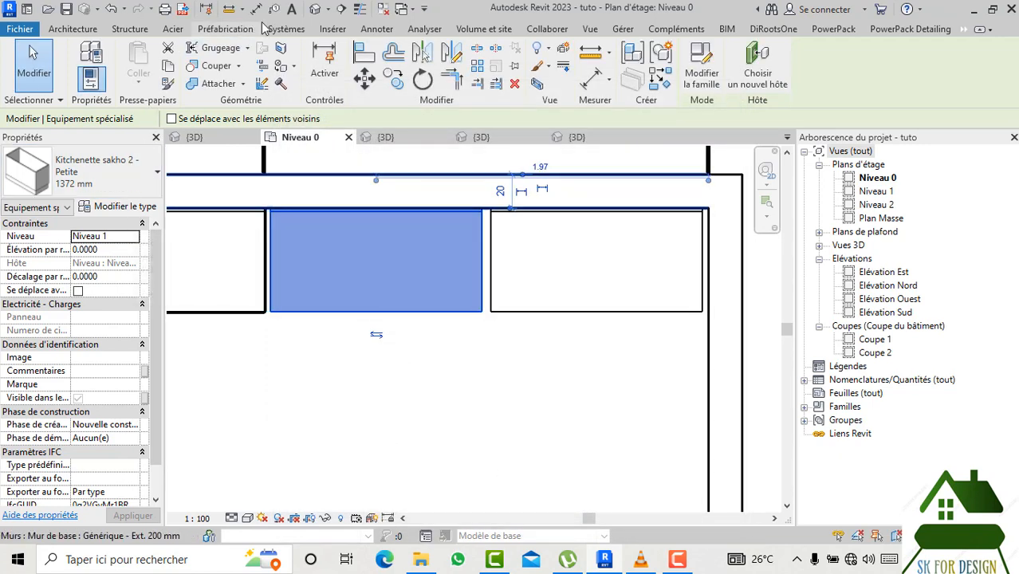
Place an aligned dimension from the side of the sink unit to the far side wall, in front of the two cabinets.
click(371, 32)
click(86, 60)
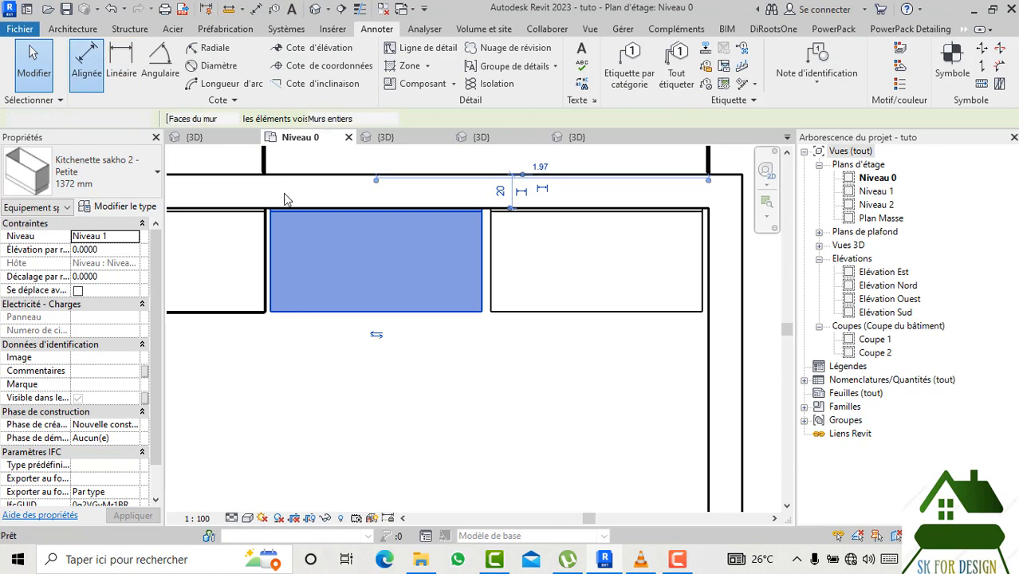
scroll(258, 314, up, 2)
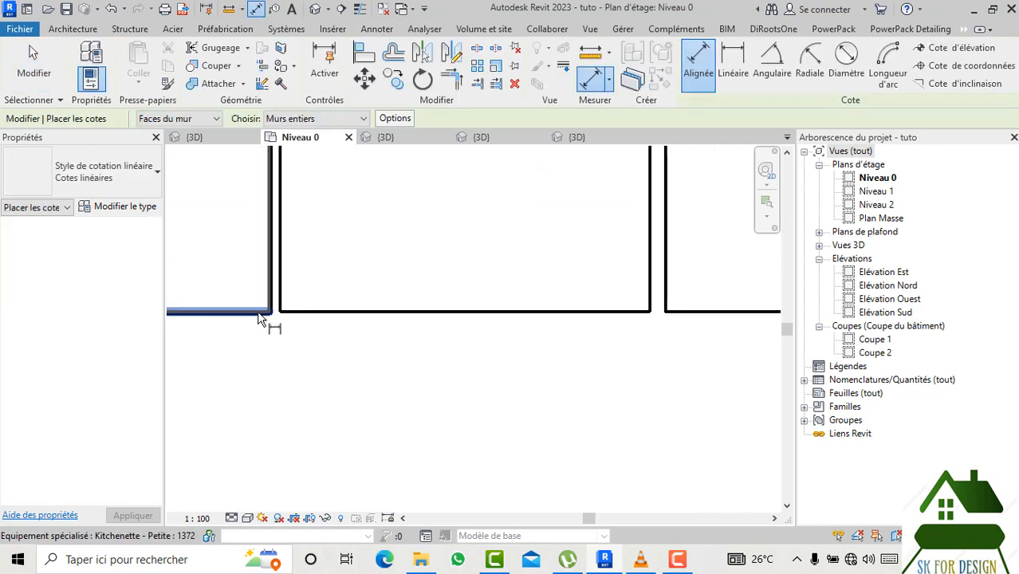
click(275, 297)
middle_drag(592, 295, 405, 320)
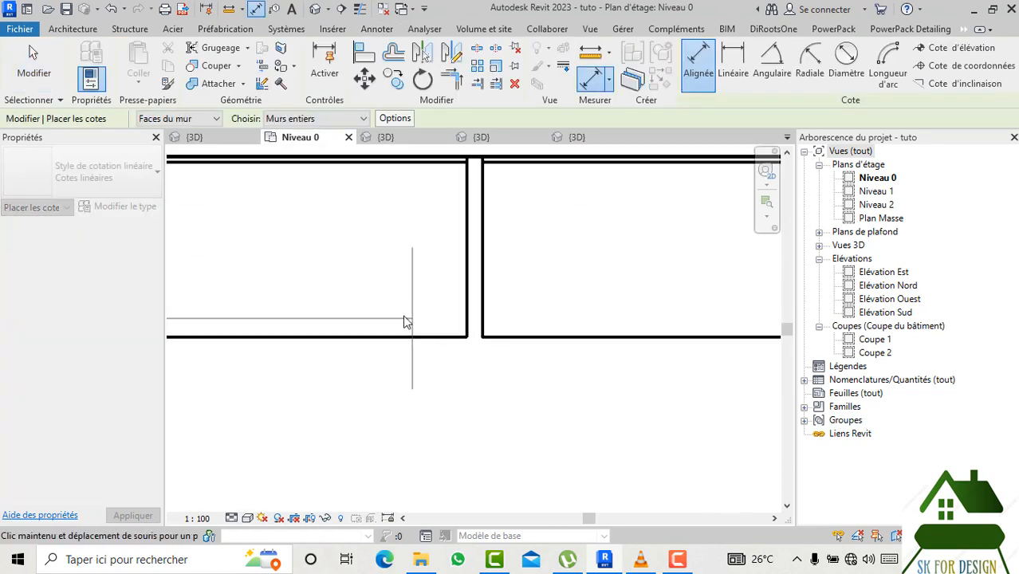
scroll(403, 320, down, 2)
click(626, 378)
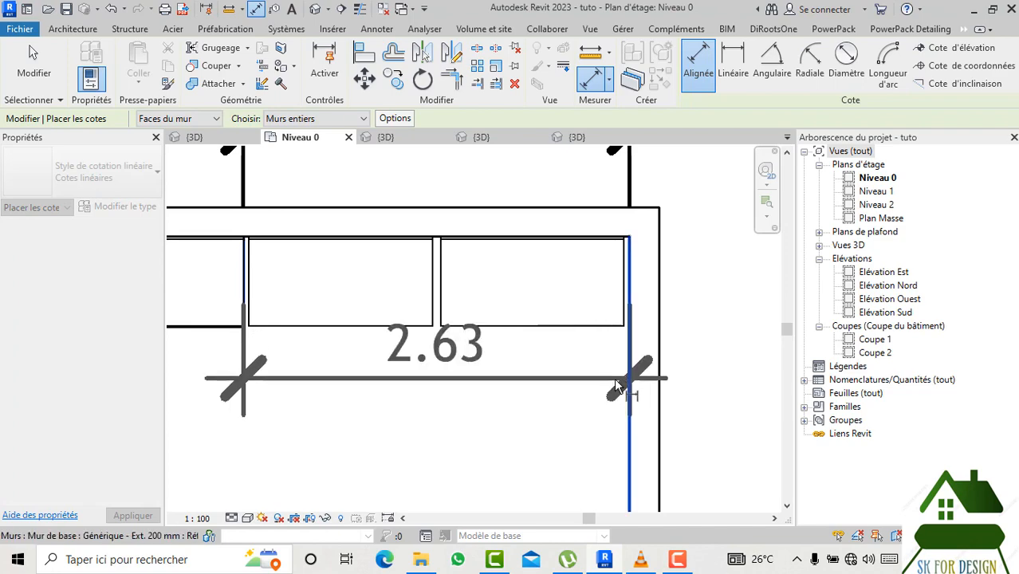
click(565, 387)
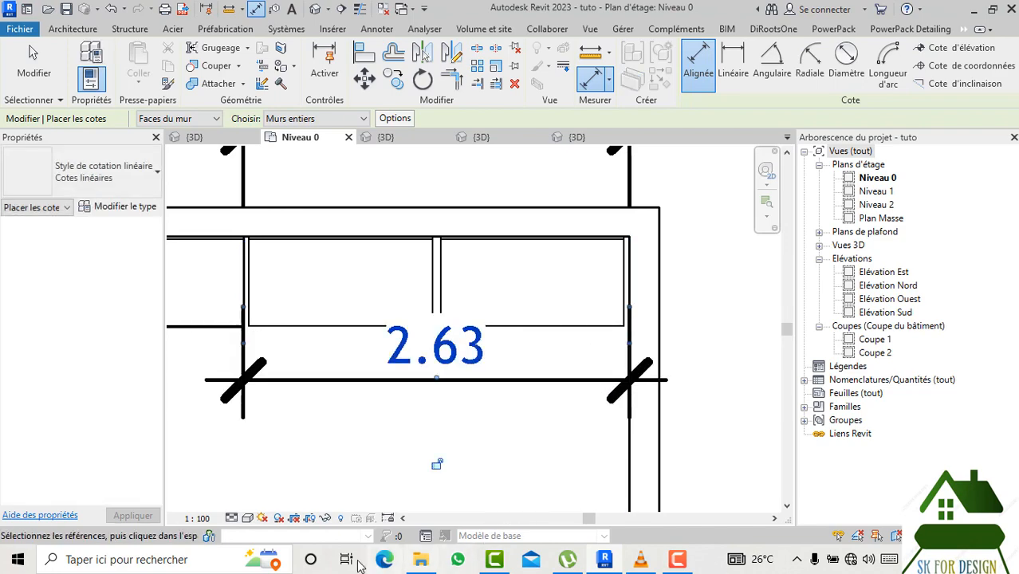
Open the Windows Calculator (Calculatrice) and divide 2.63 by 2 to work out the width of each cabinet.
click(188, 560)
text(ca)
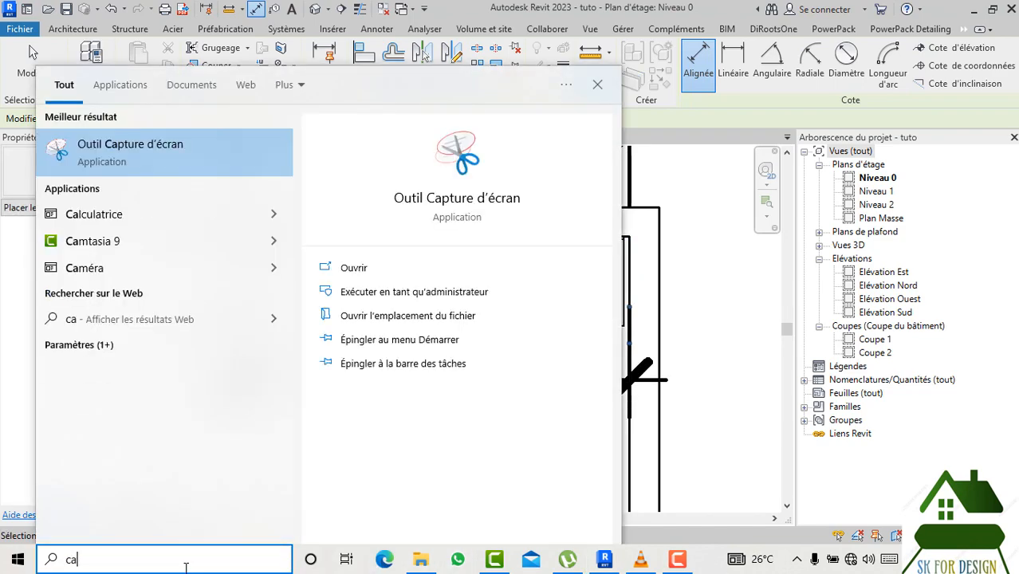
text(l)
click(95, 142)
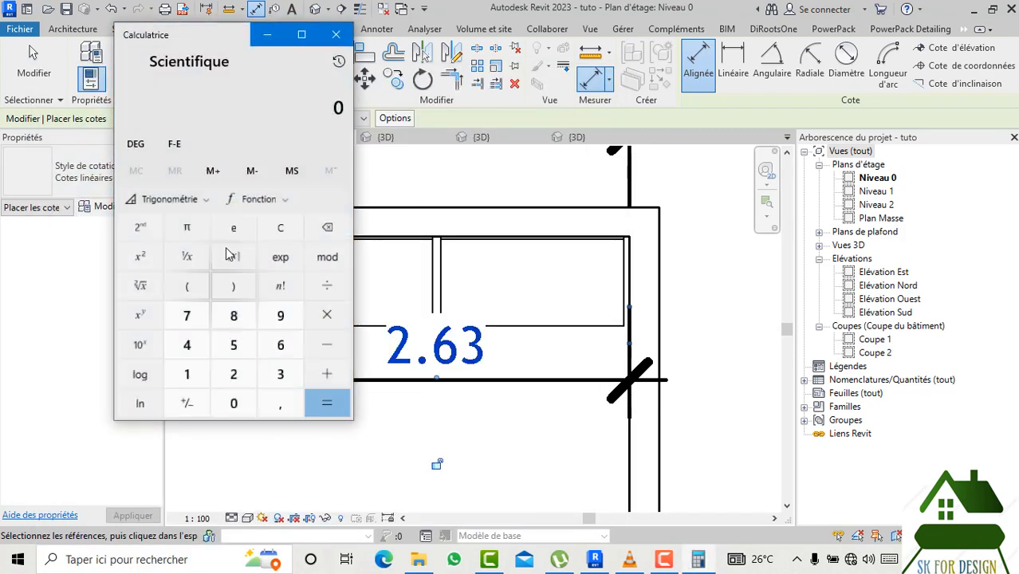
click(233, 374)
click(279, 403)
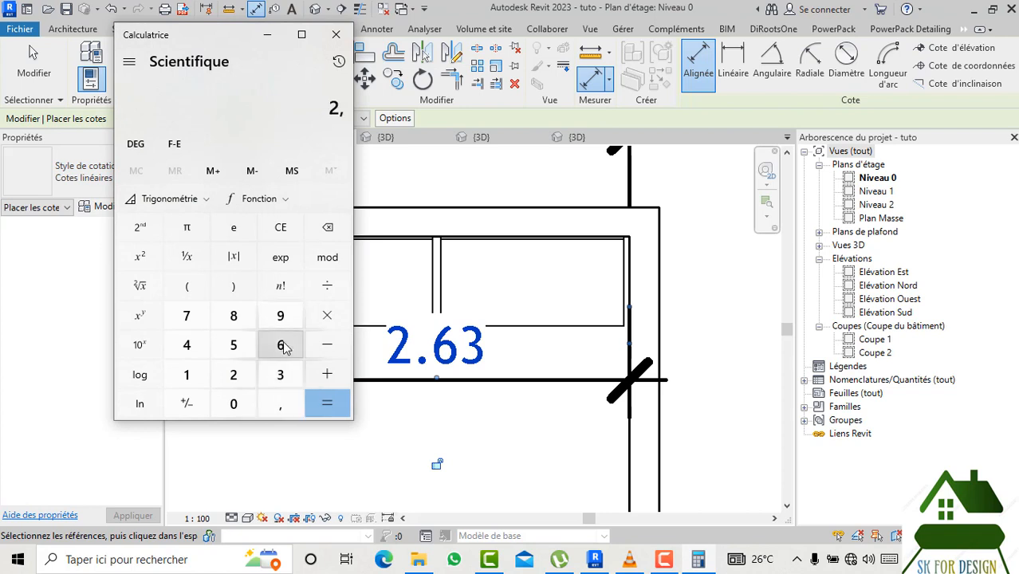
click(280, 344)
click(280, 374)
click(327, 286)
click(233, 374)
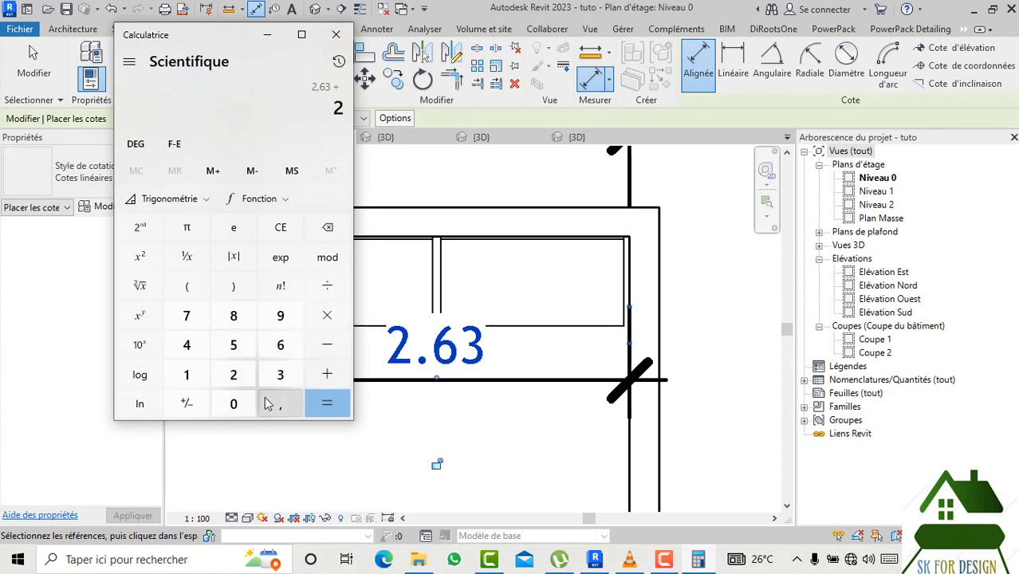
click(327, 405)
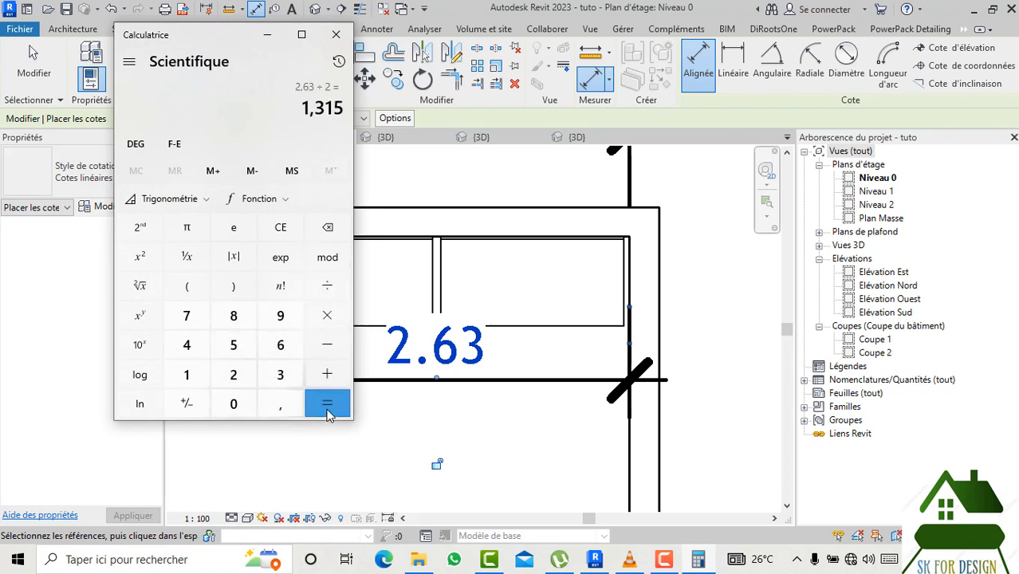
Close the calculator and set the width (Largeur) of the Kitchenette sakho 2 - Petite 1372 mm type to 1.3150.
click(336, 34)
scroll(533, 375, down, 2)
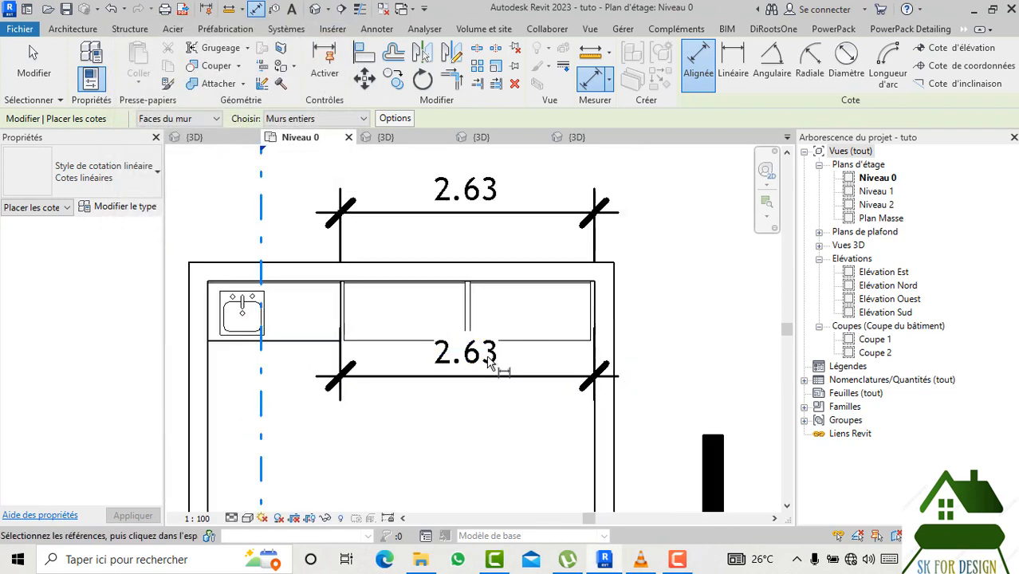
key(Escape)
key(Escape)
click(396, 338)
click(118, 206)
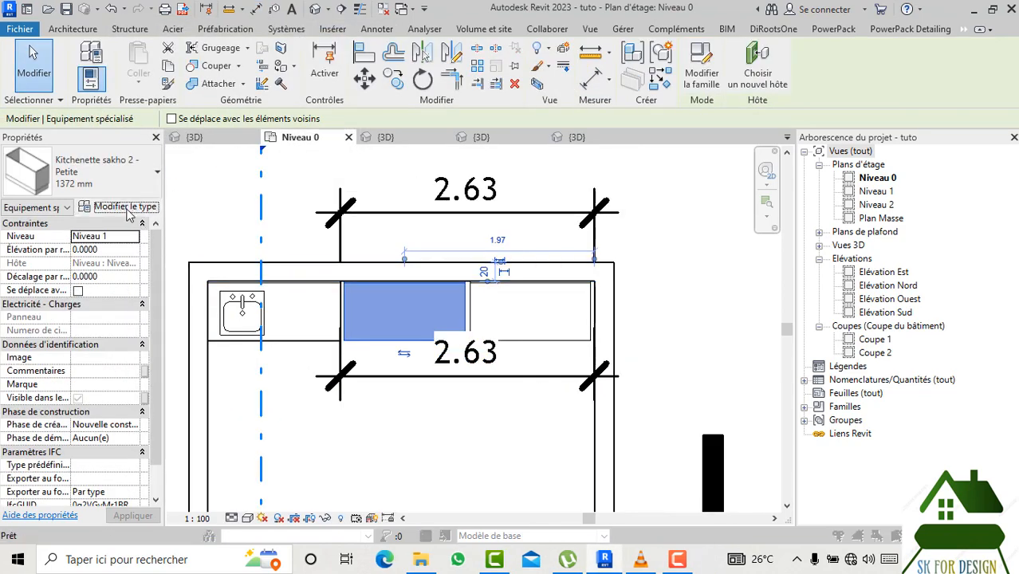
click(565, 317)
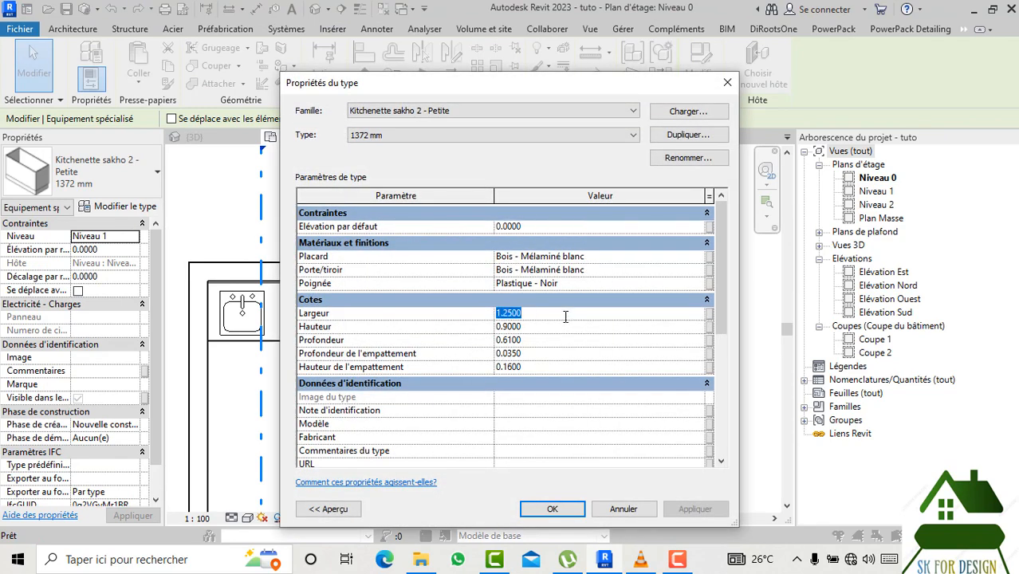
text(1.3)
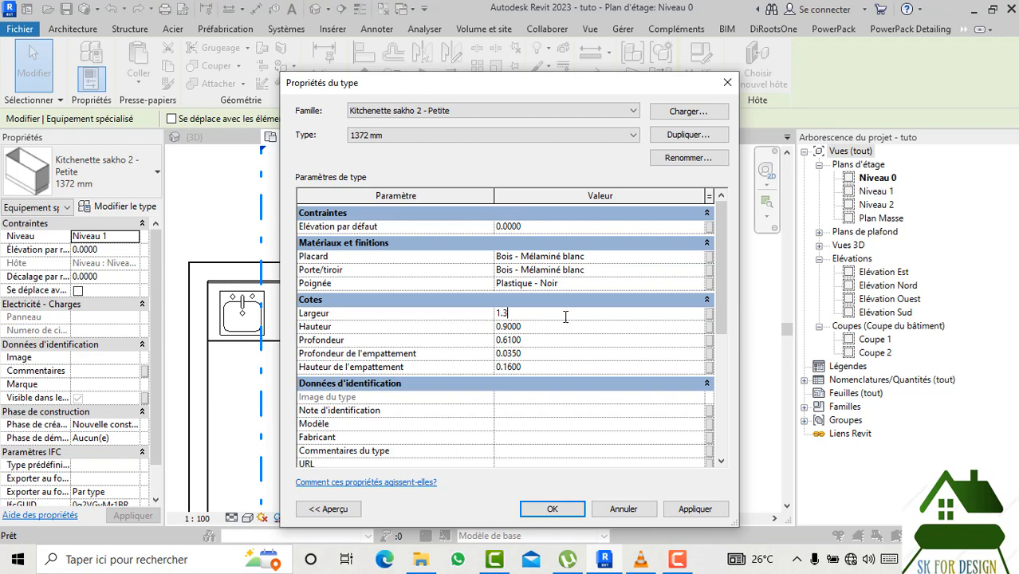
text(150)
click(552, 508)
click(542, 464)
Delete the aligned dimension in front of the two kitchenette cabinets.
scroll(499, 338, up, 2)
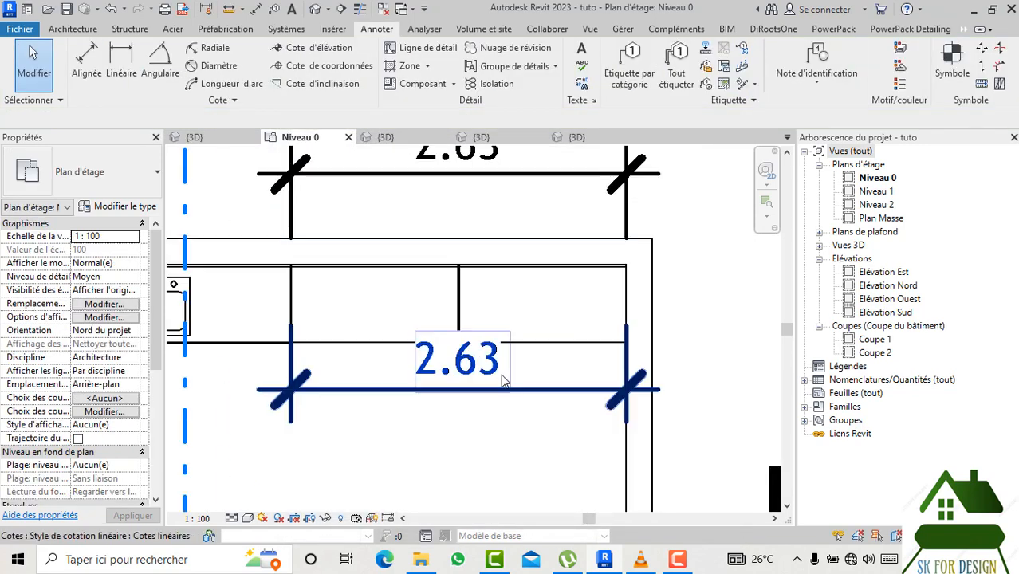
click(504, 390)
key(Delete)
Examine in plan how the two resized cabinets meet each other, the sink unit and the side wall.
click(566, 341)
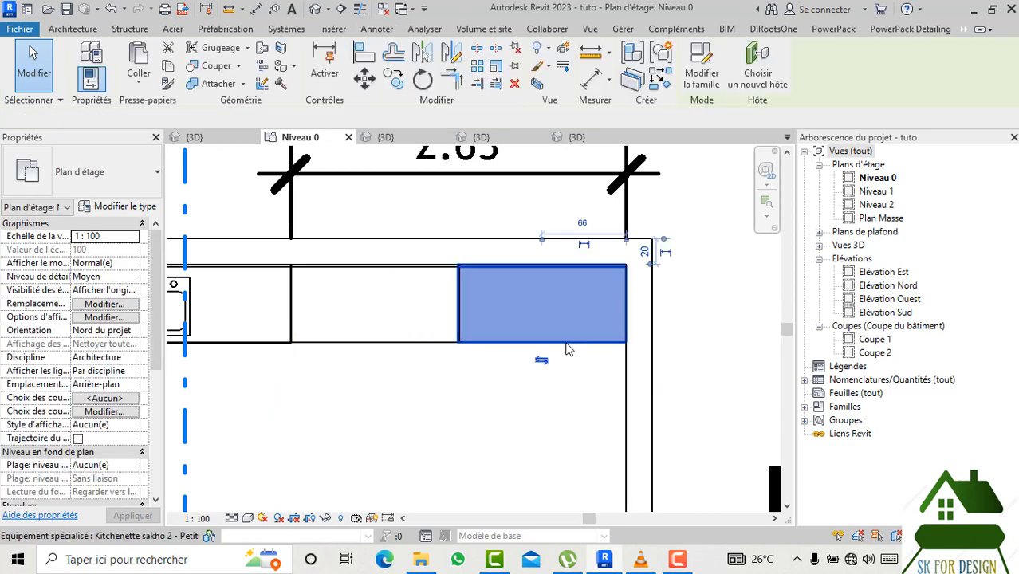
scroll(631, 328, up, 2)
key(Escape)
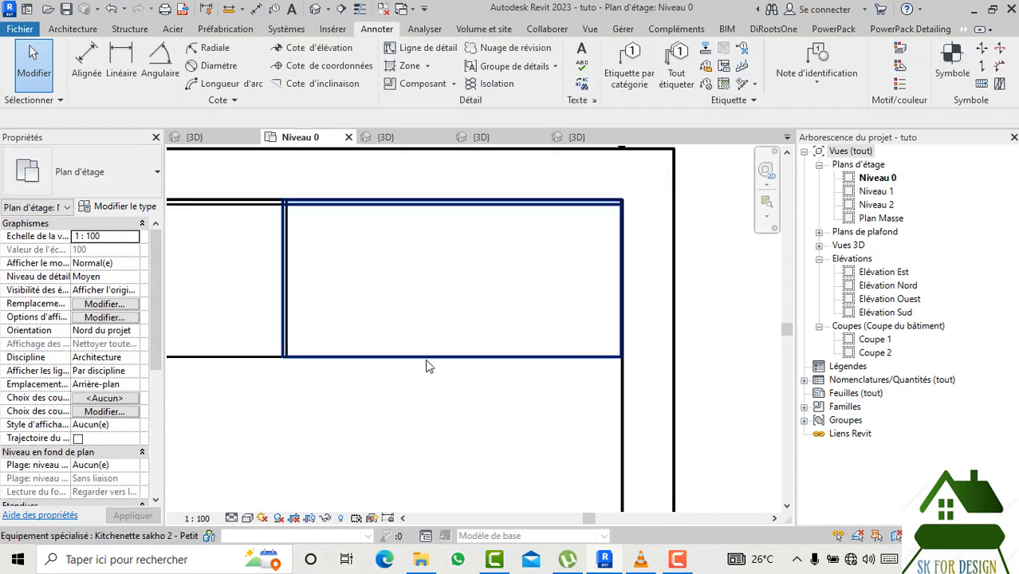
middle_drag(325, 360, 626, 357)
click(550, 356)
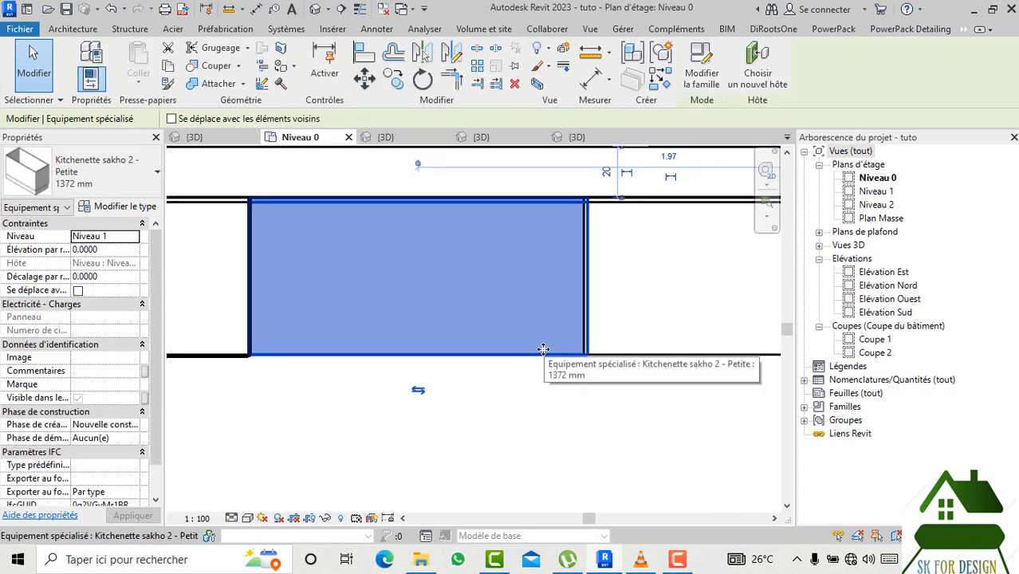
scroll(546, 357, down, 4)
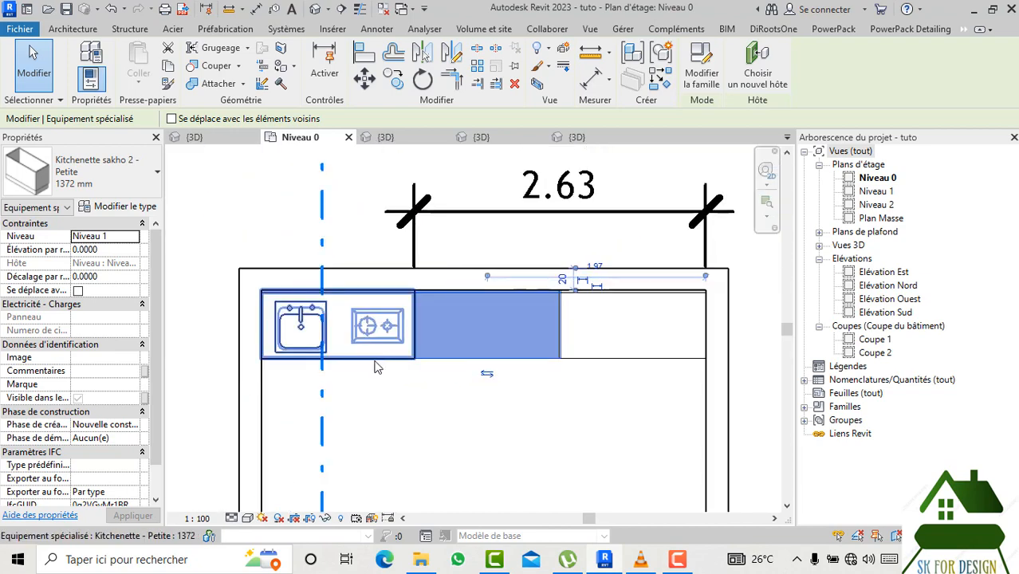
scroll(609, 357, up, 3)
key(Escape)
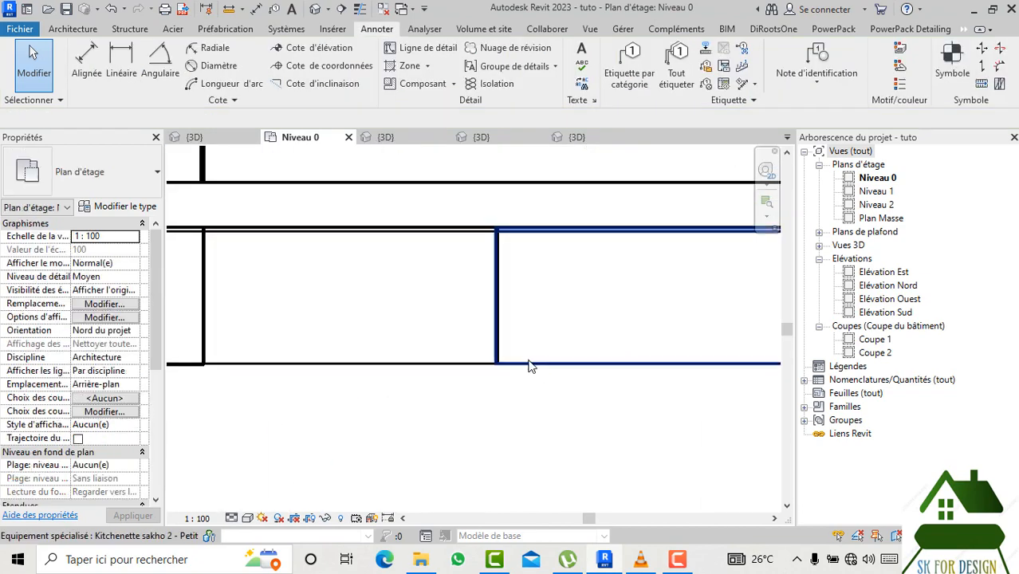
Change the width (Largeur) of the middle cabinet's 1372 mm type to 1.31.
click(279, 237)
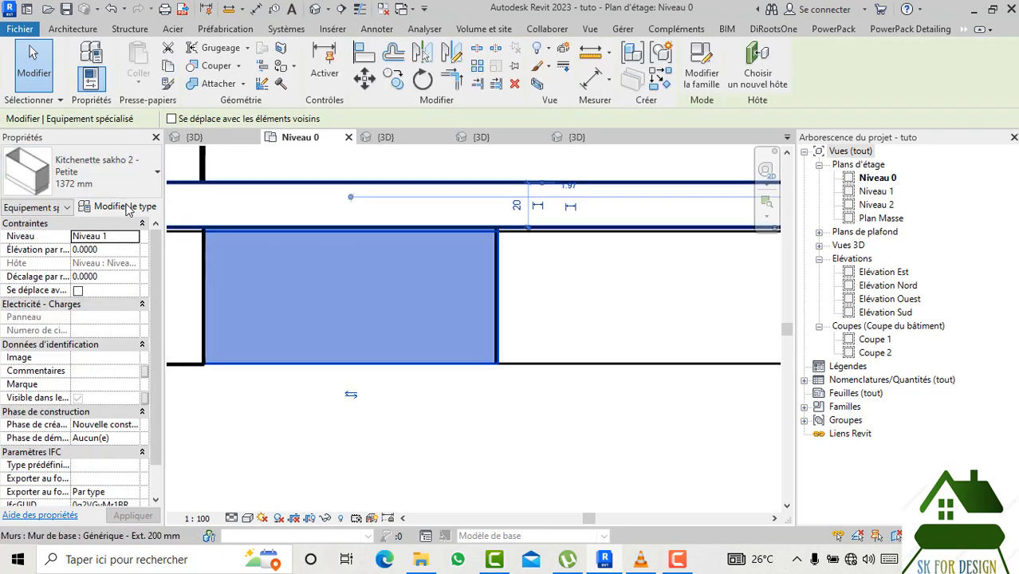
click(128, 206)
click(547, 316)
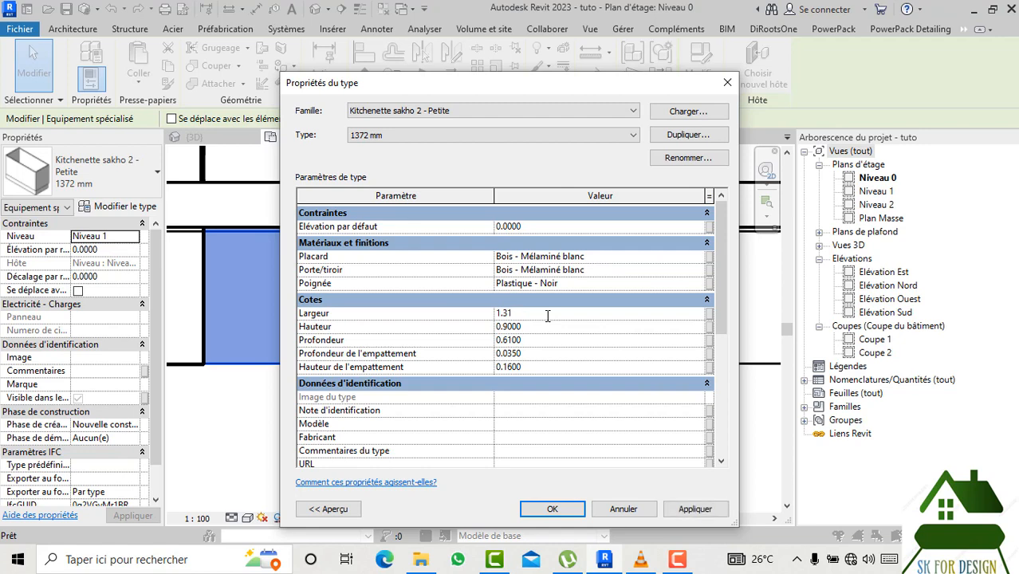
click(553, 509)
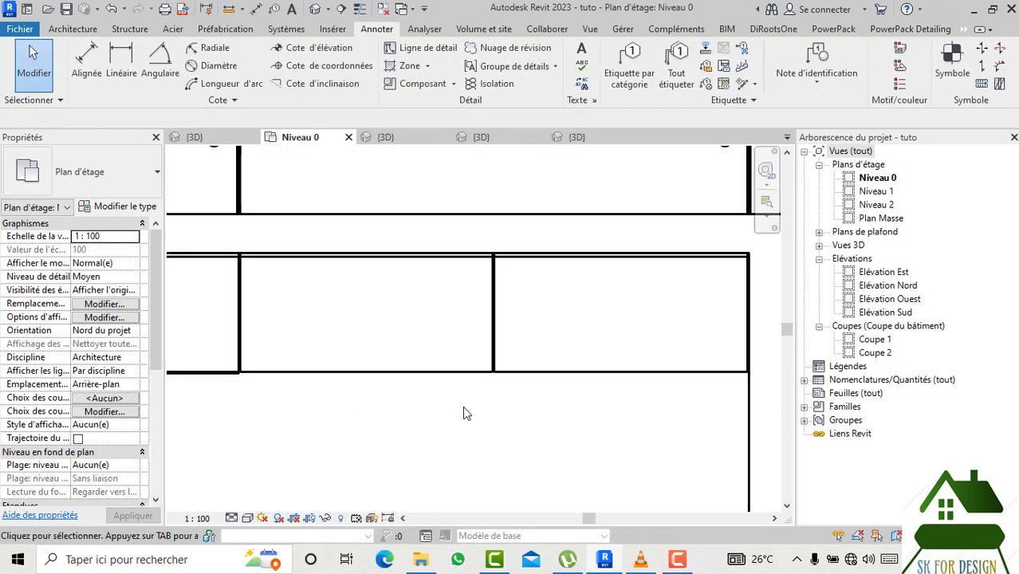
Switch to the 3D view and examine the cabinet row from the front and at the joint beside the sink unit.
scroll(478, 409, up, 3)
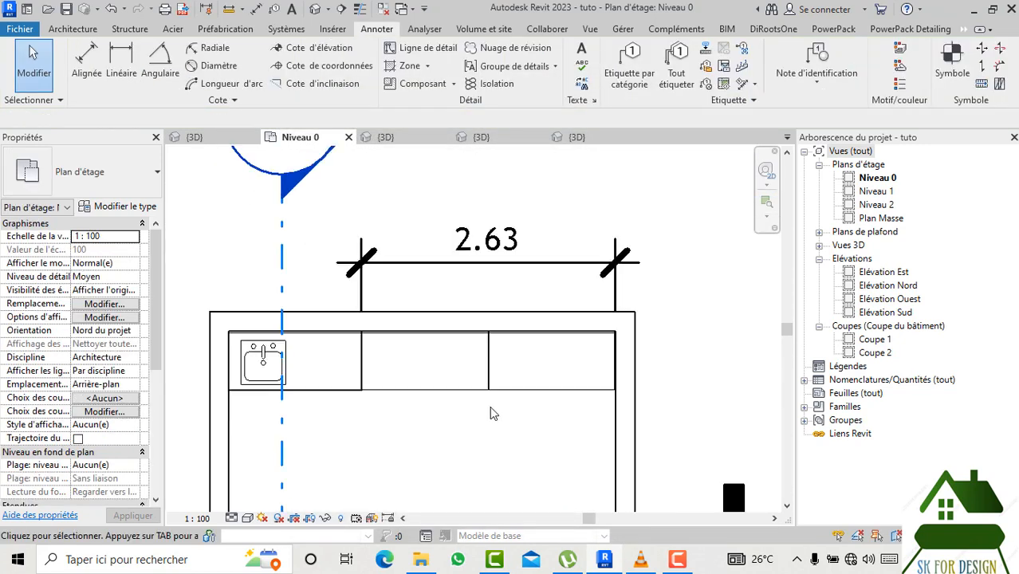
click(194, 137)
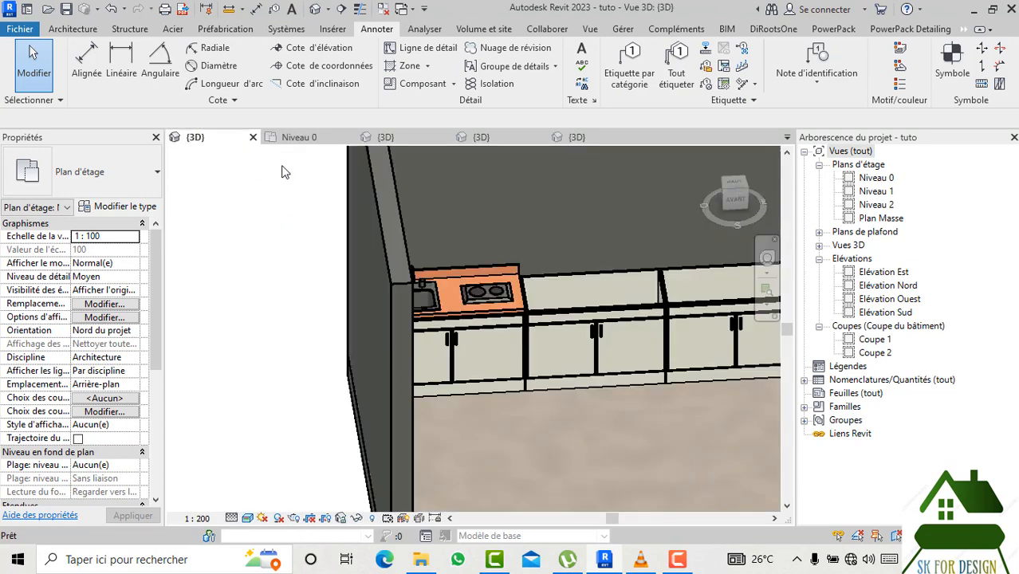
scroll(344, 327, down, 3)
click(733, 199)
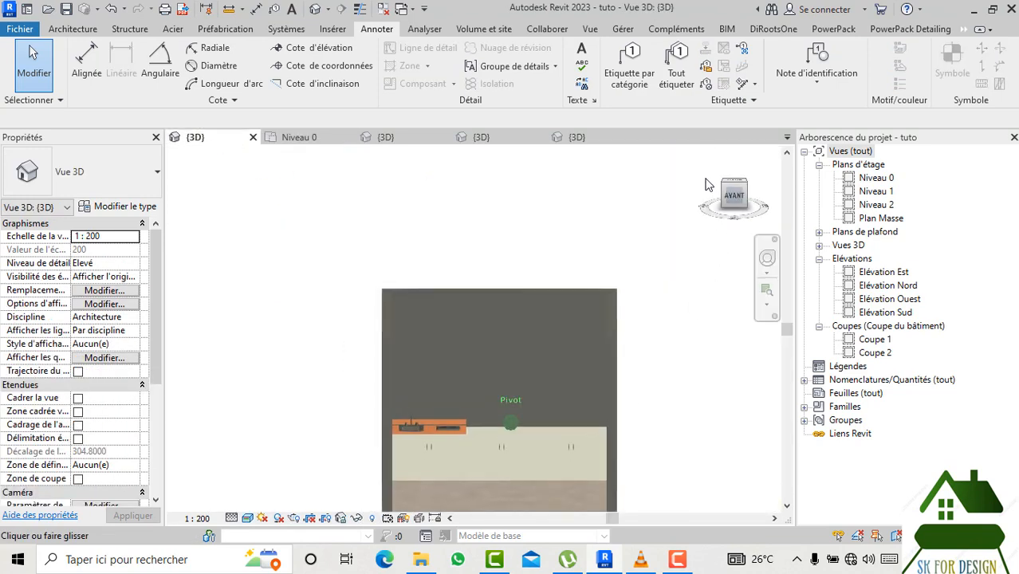
click(705, 185)
scroll(674, 268, up, 3)
scroll(445, 477, up, 3)
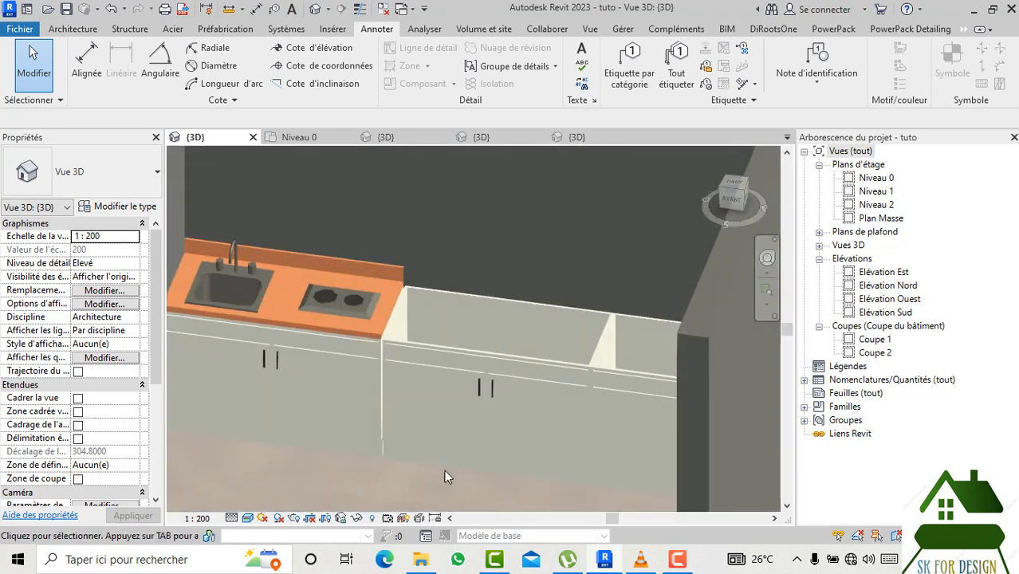
scroll(375, 408, up, 5)
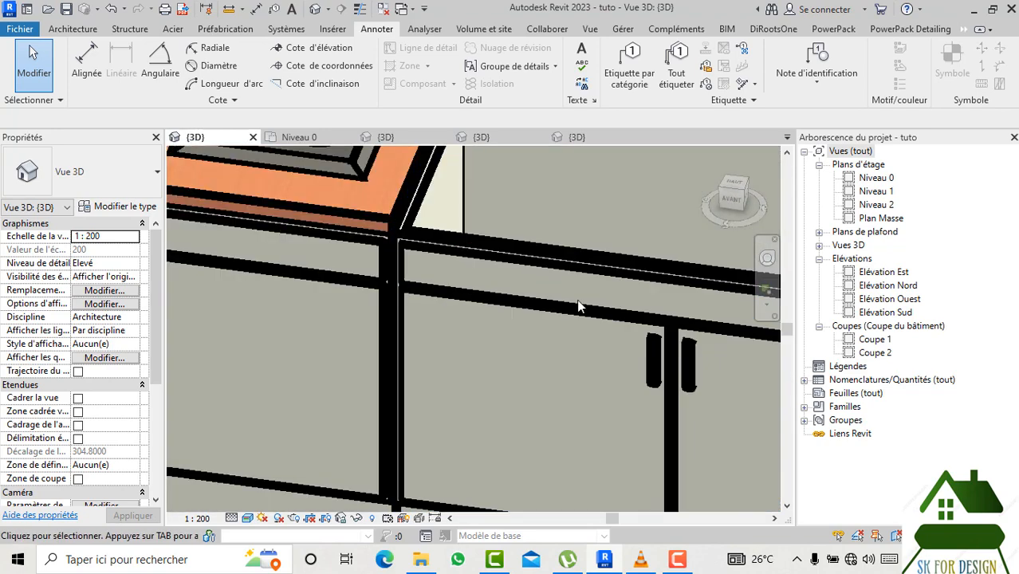
scroll(470, 263, down, 5)
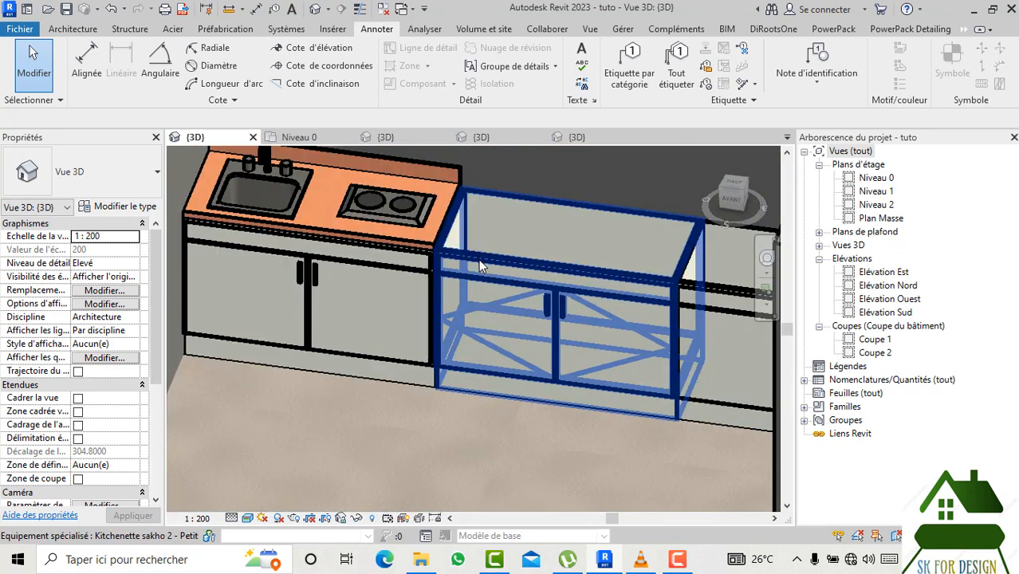
Examine the middle cabinet in 3D and how the cabinet row meets the side wall.
click(479, 259)
middle_drag(464, 288, 372, 284)
scroll(430, 282, down, 2)
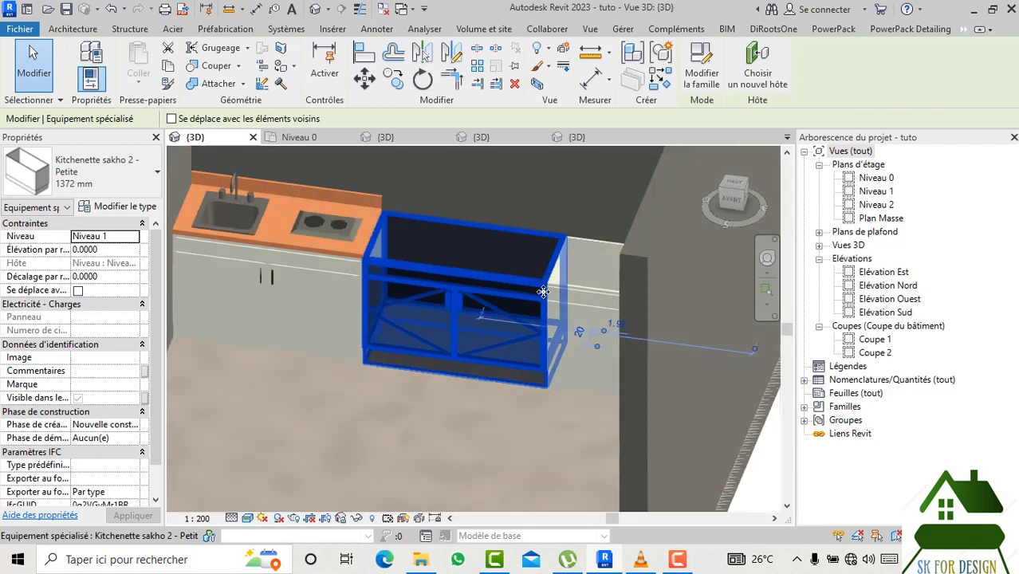
scroll(540, 290, up, 3)
click(424, 483)
middle_drag(424, 482, 409, 431)
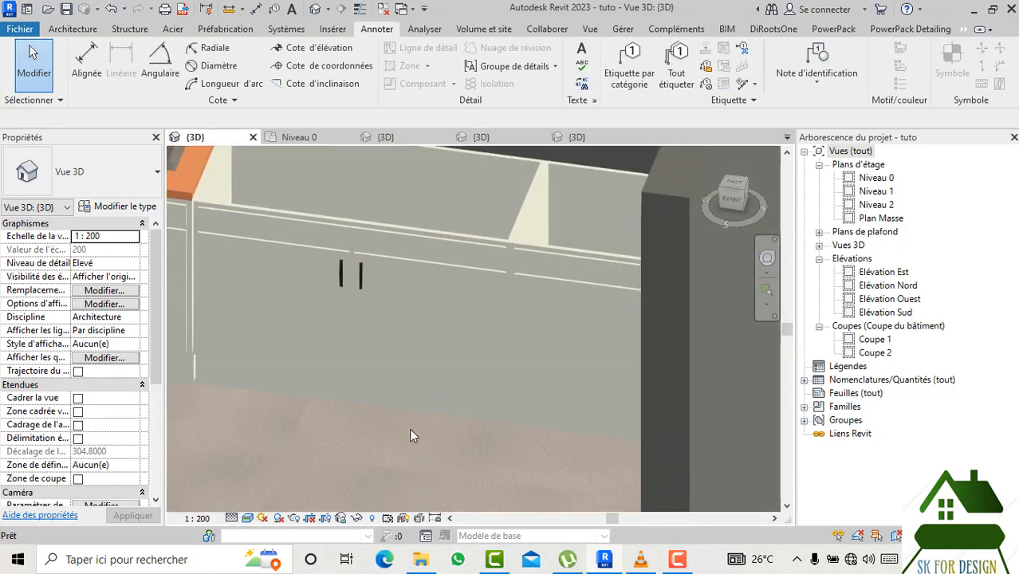
scroll(542, 422, down, 1)
middle_drag(542, 423, 572, 432)
scroll(387, 268, down, 3)
Check the type dimensions of the sink unit, Kitchenette - Petite 1372 mm, without changing them.
click(387, 268)
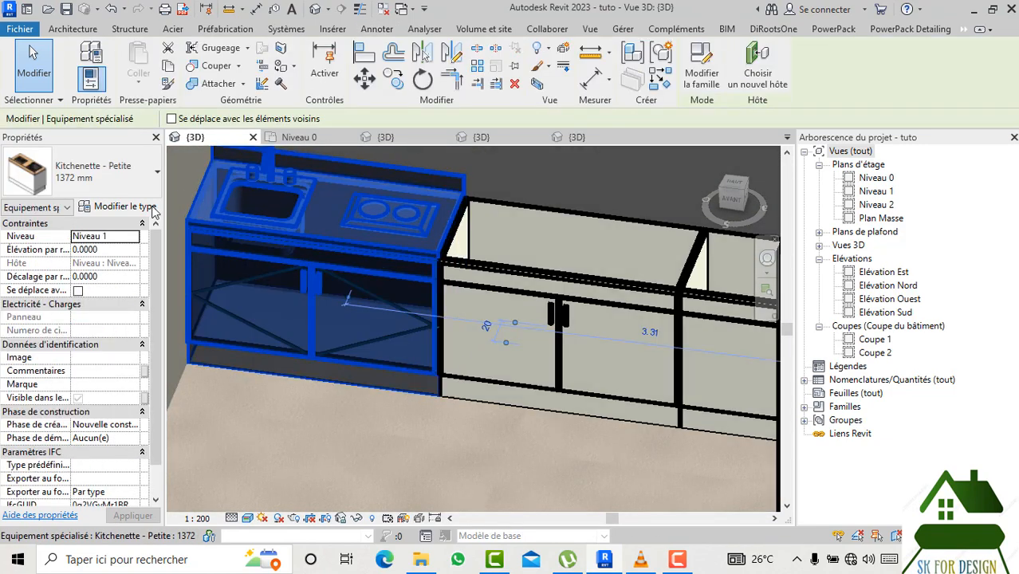
click(124, 208)
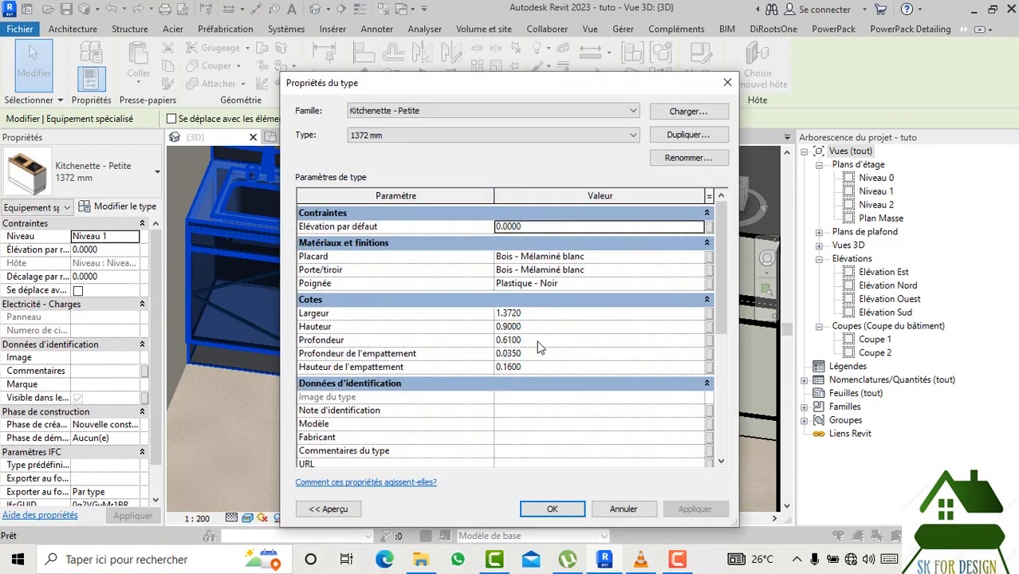
click(551, 509)
click(503, 478)
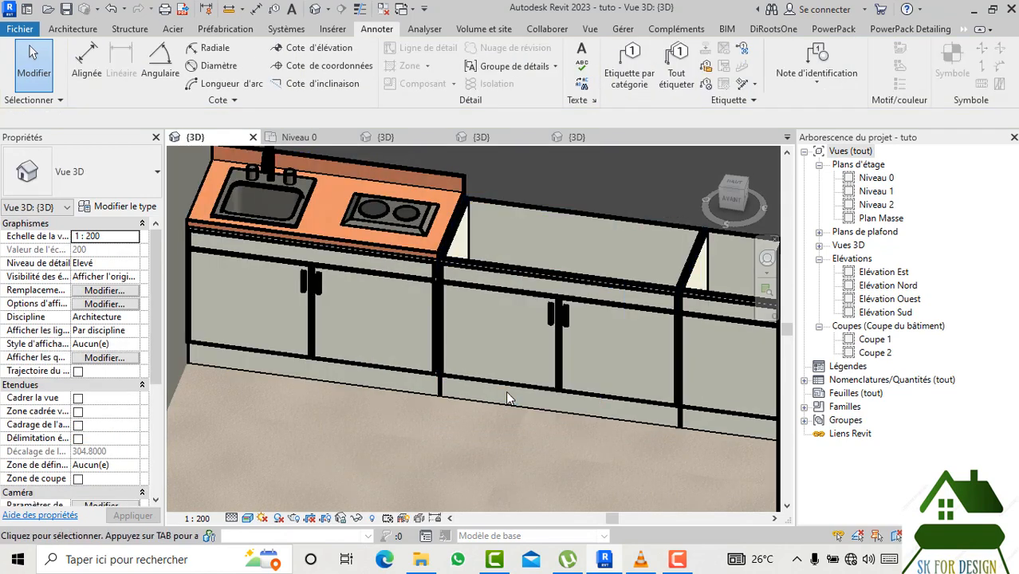
scroll(419, 426, down, 2)
Switch to File Explorer and open the Meubles bas folder under France > Mobilier > Cuisine to review the base cabinet families.
click(421, 560)
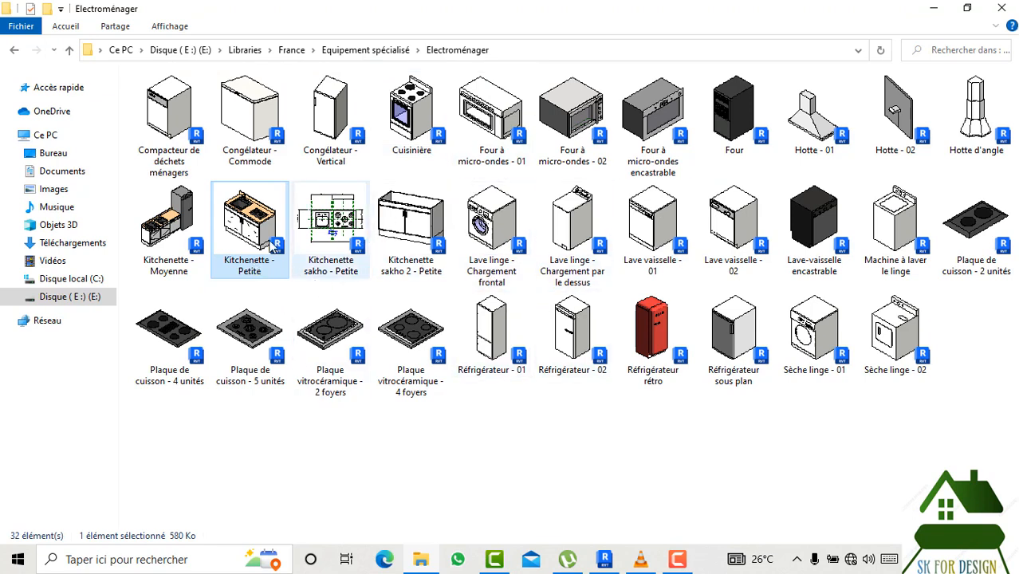
click(14, 50)
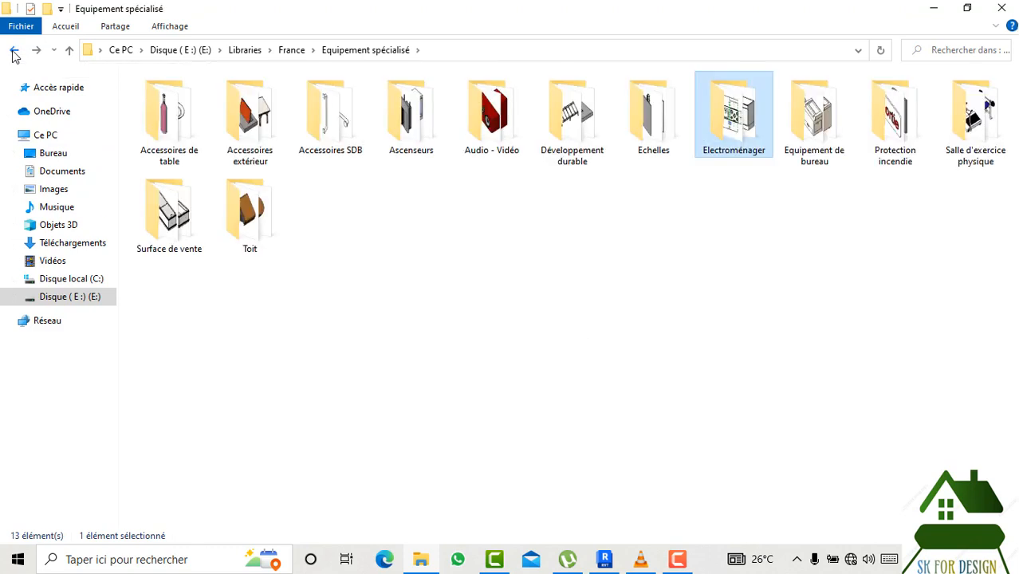
click(13, 50)
double_click(825, 202)
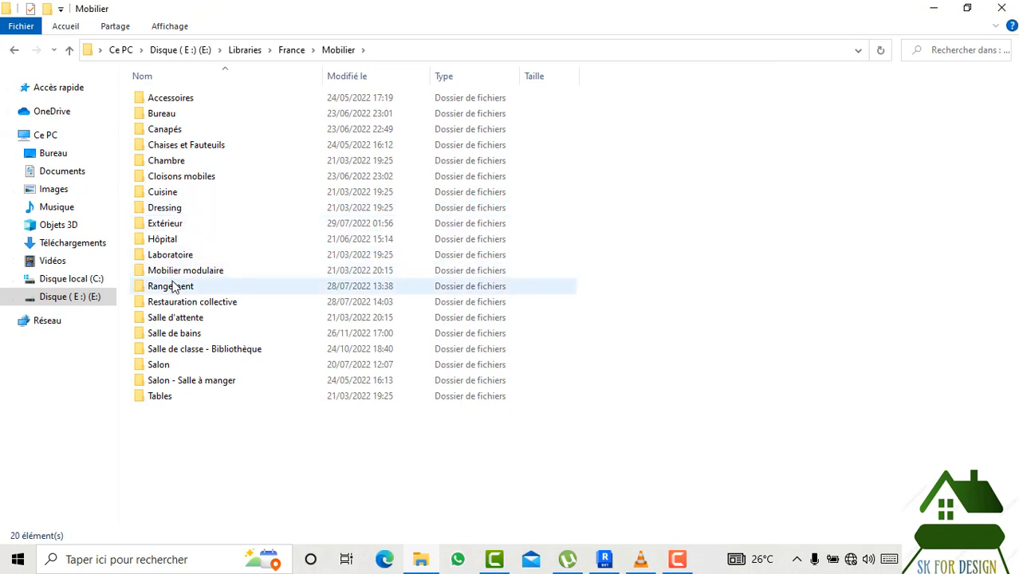
double_click(160, 192)
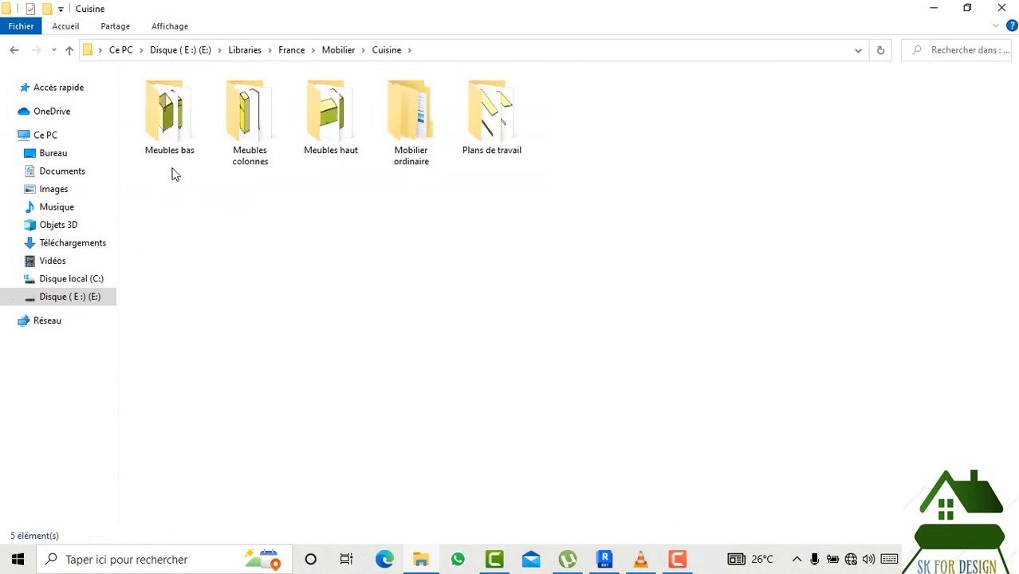
double_click(156, 142)
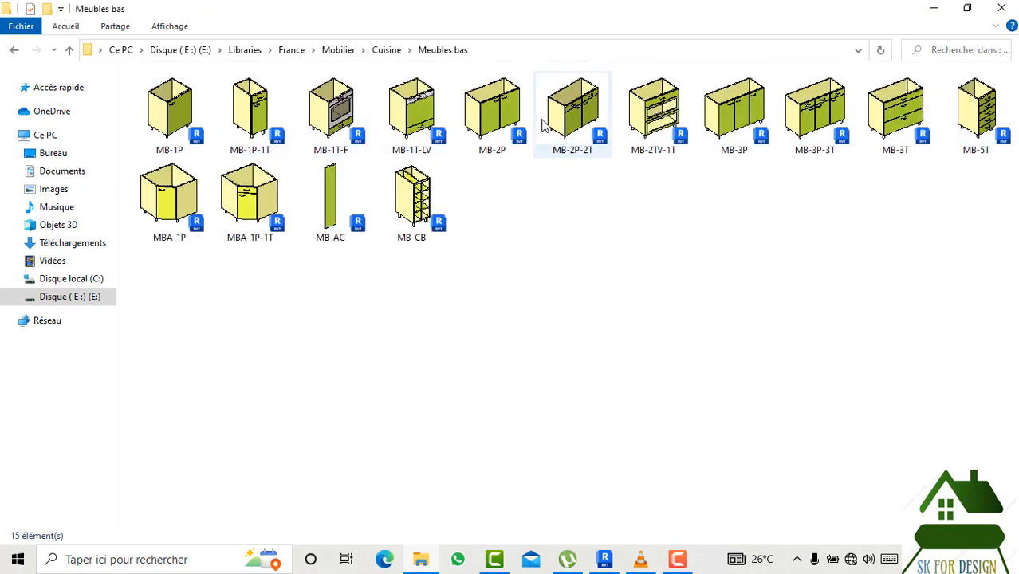
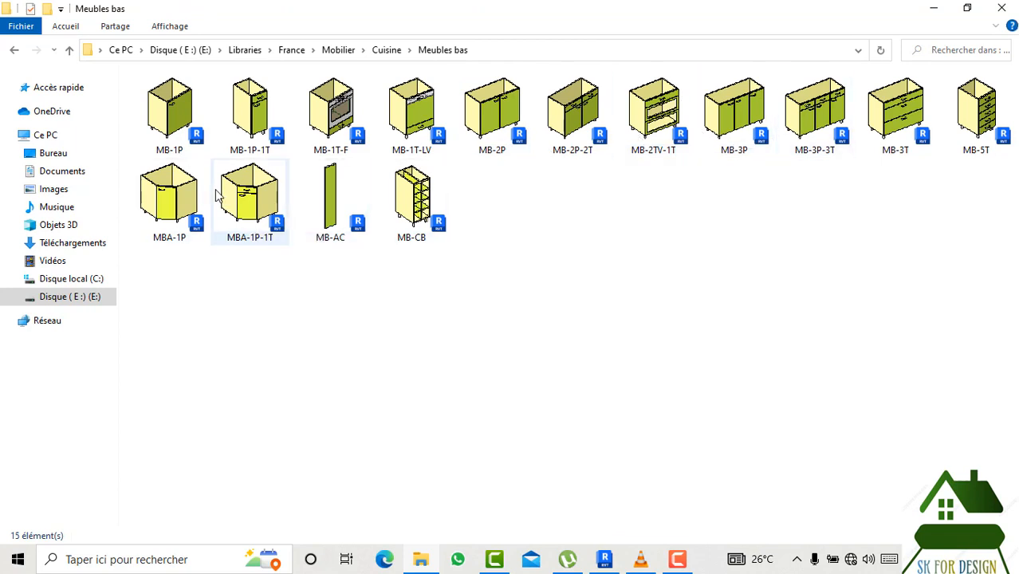
Look through the Meubles colonnes, Meubles haut and Plans de travail folders of the Cuisine library.
click(14, 51)
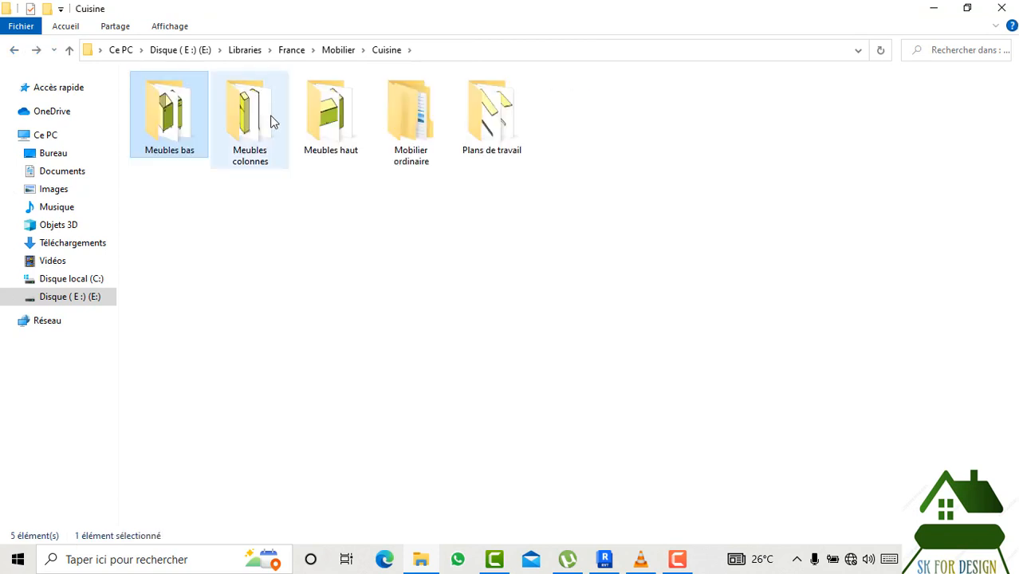
double_click(271, 121)
click(12, 51)
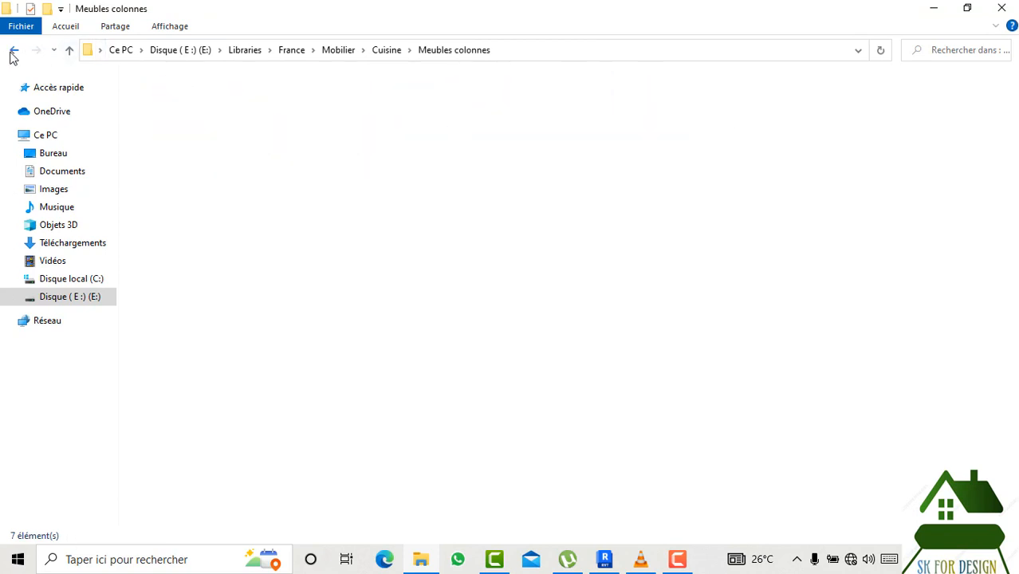
double_click(311, 124)
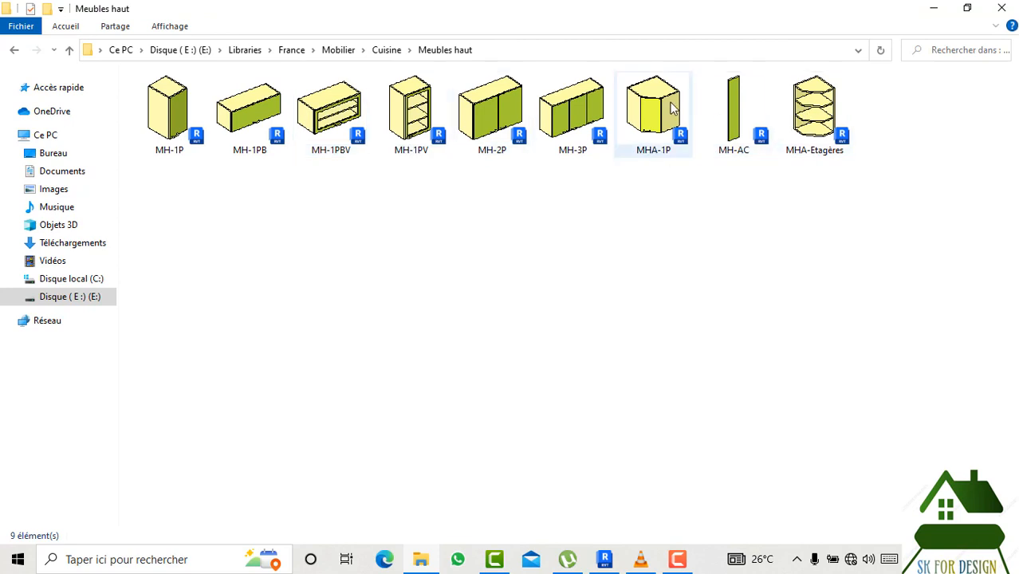
click(14, 50)
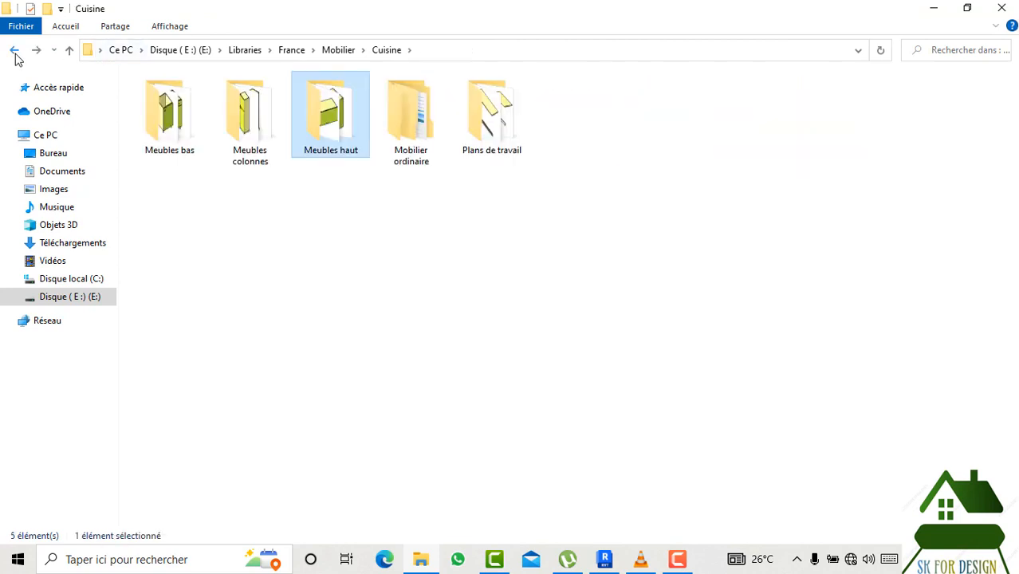
double_click(494, 126)
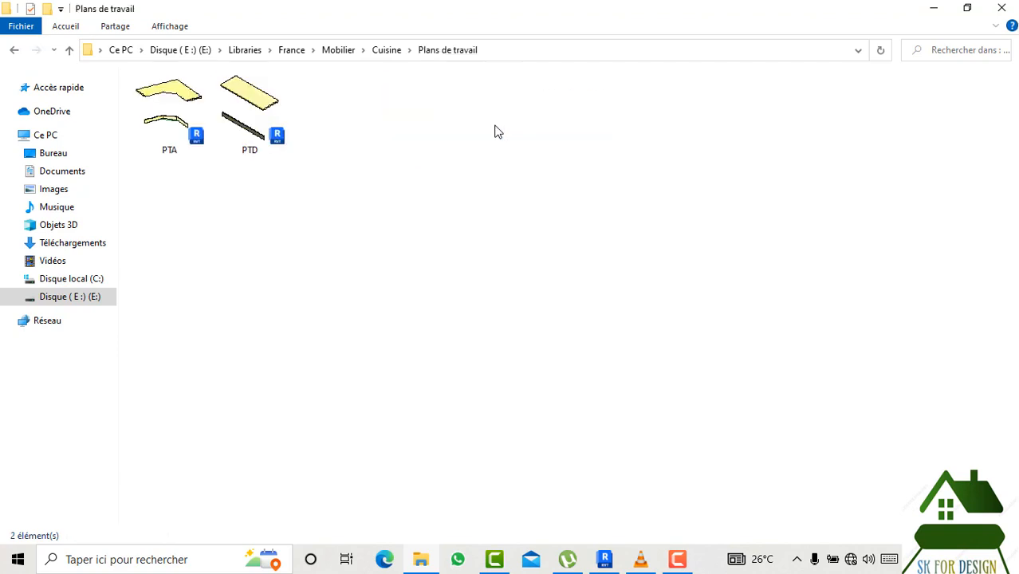
Browse the Cuisine library to the Plans de travail folder under Mobilier ordinaire to review the worktop families.
click(14, 52)
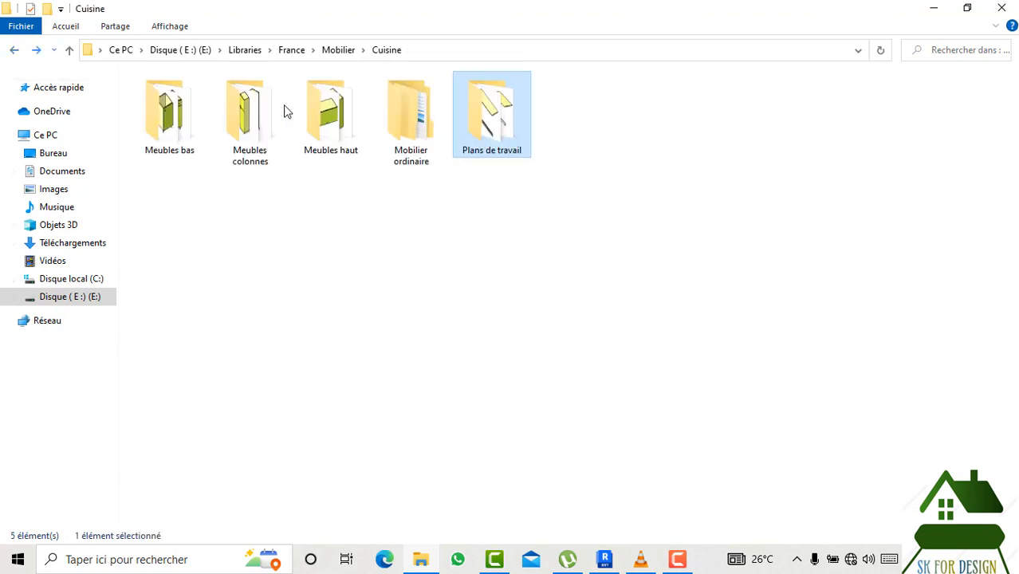
double_click(406, 119)
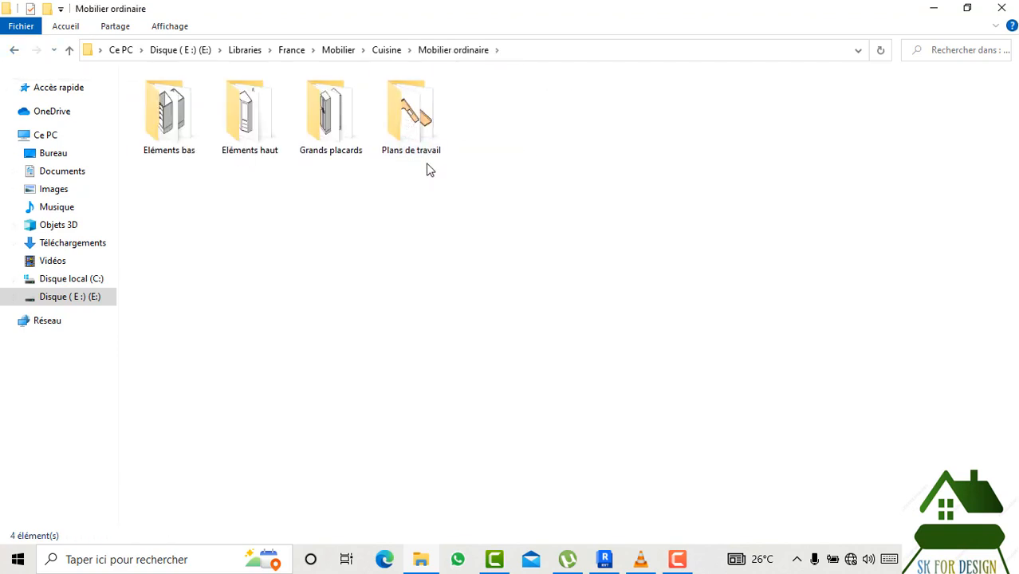
double_click(416, 115)
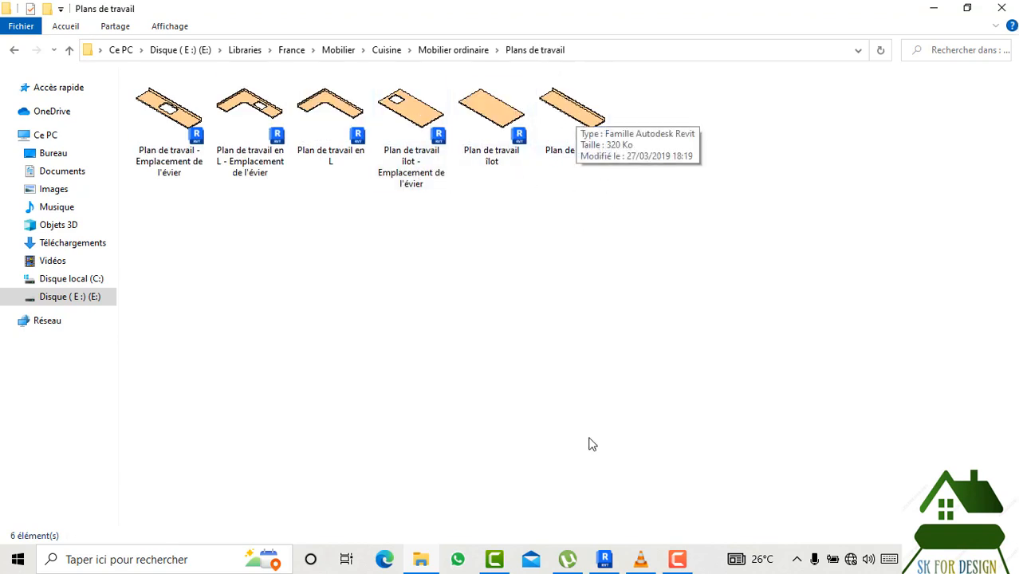
click(432, 561)
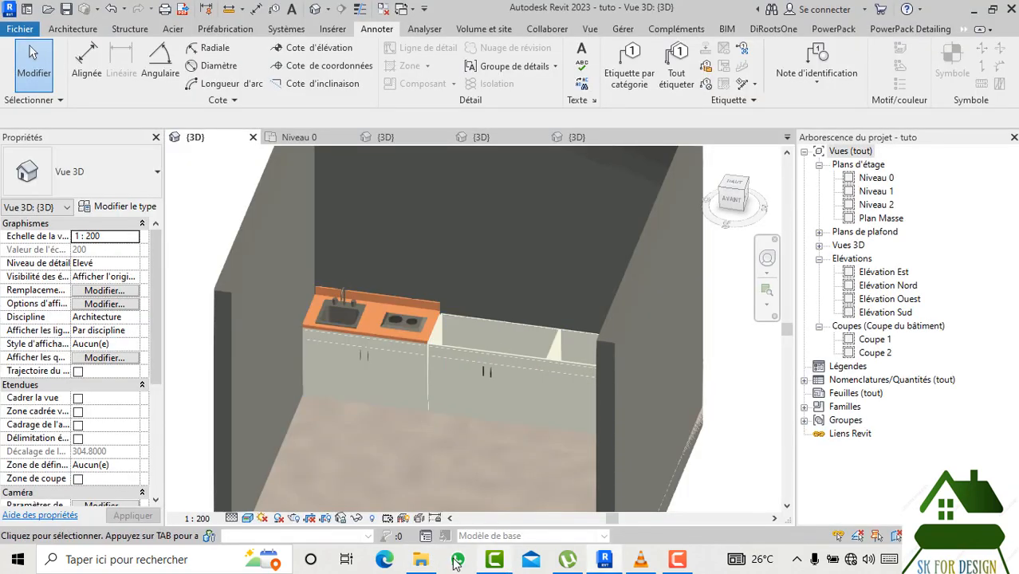
click(422, 562)
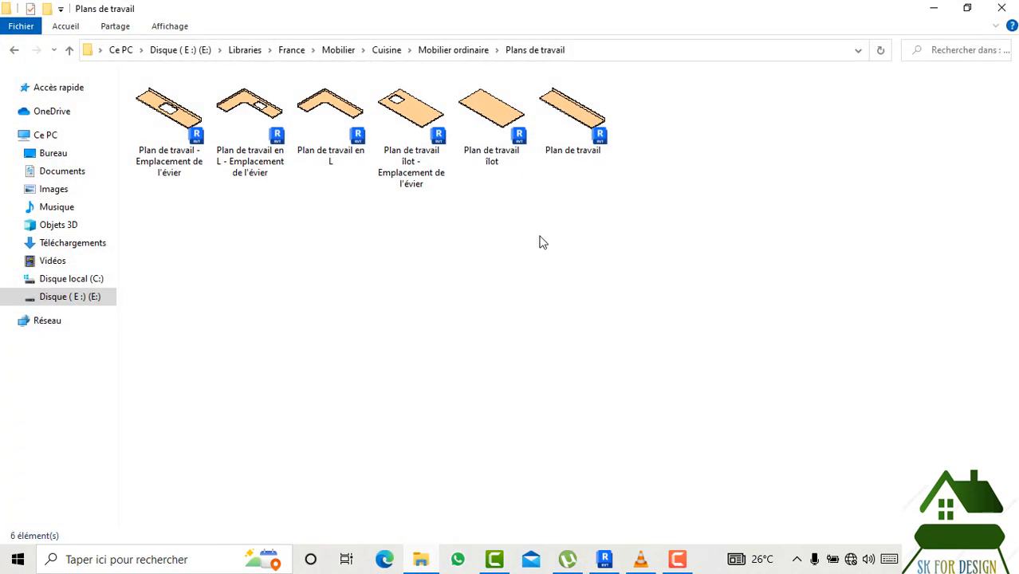
Open the Plan de travail family in Revit, upgrade it to Revit 2023, and load it into the tuto project.
double_click(567, 118)
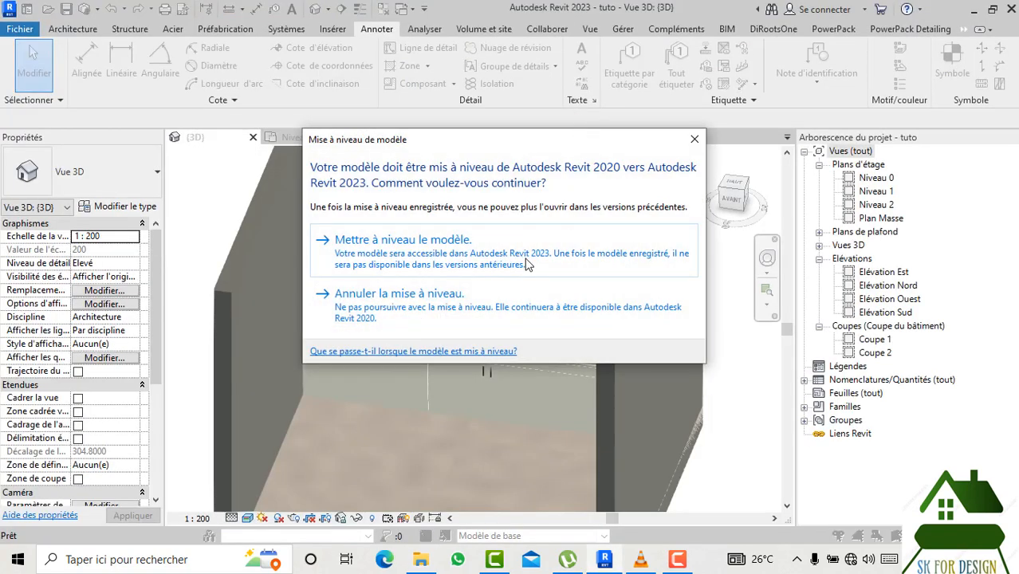
click(513, 258)
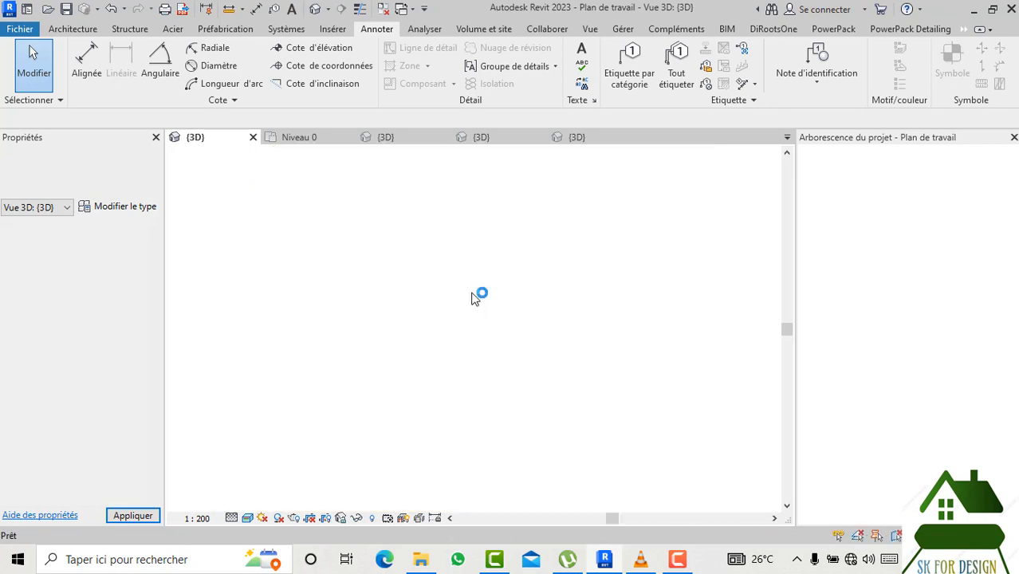
click(876, 68)
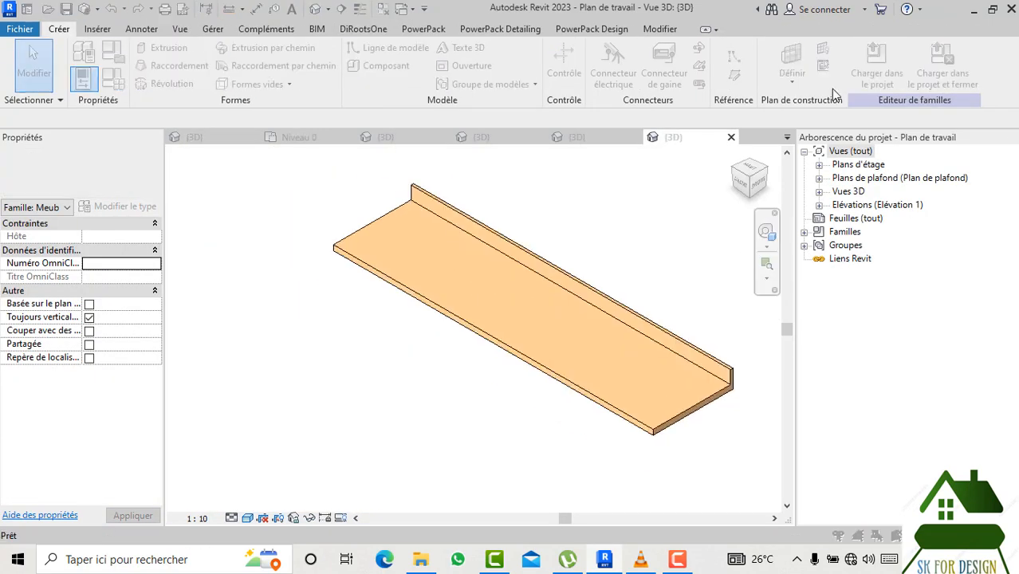
click(468, 392)
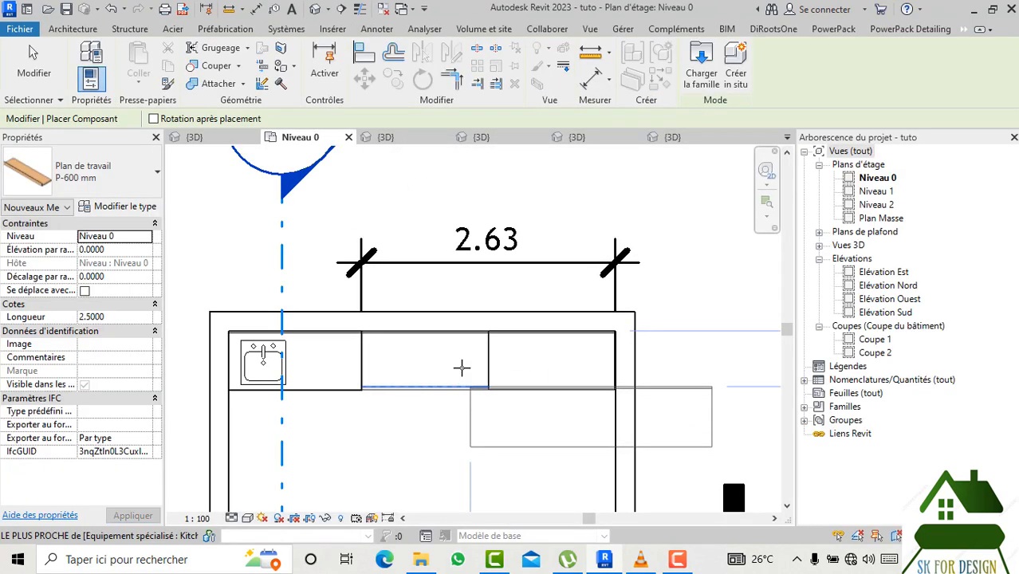
Place a P-600 mm worktop on Niveau 1, starting at the back corner where the sink unit meets the middle cabinet.
click(146, 237)
click(113, 265)
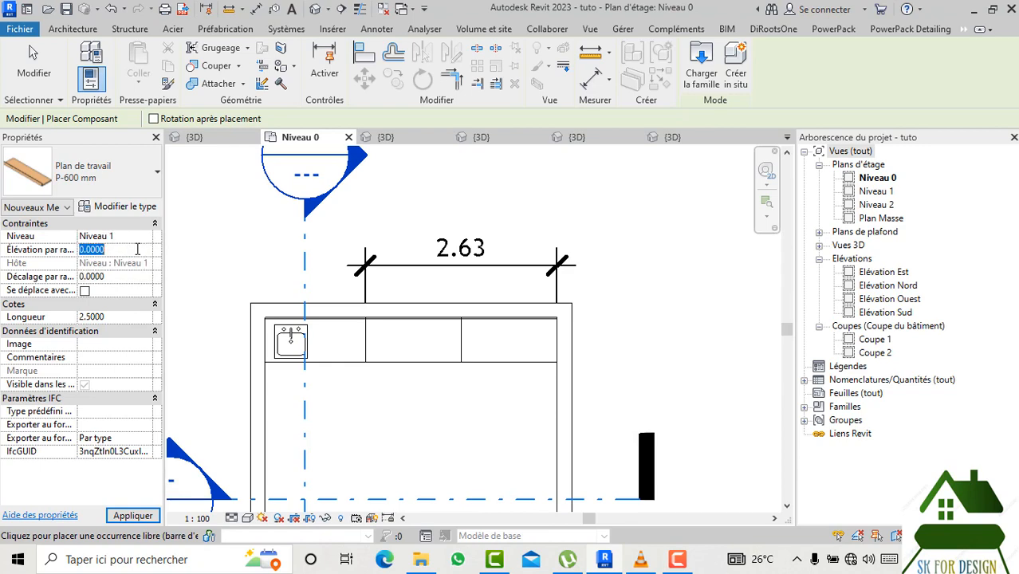
scroll(364, 327, up, 3)
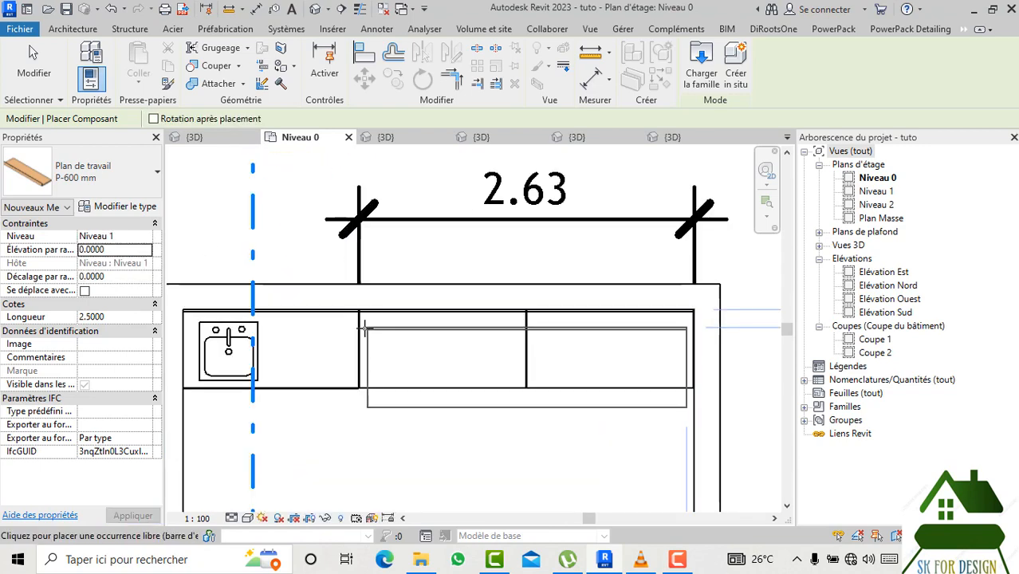
scroll(365, 327, up, 2)
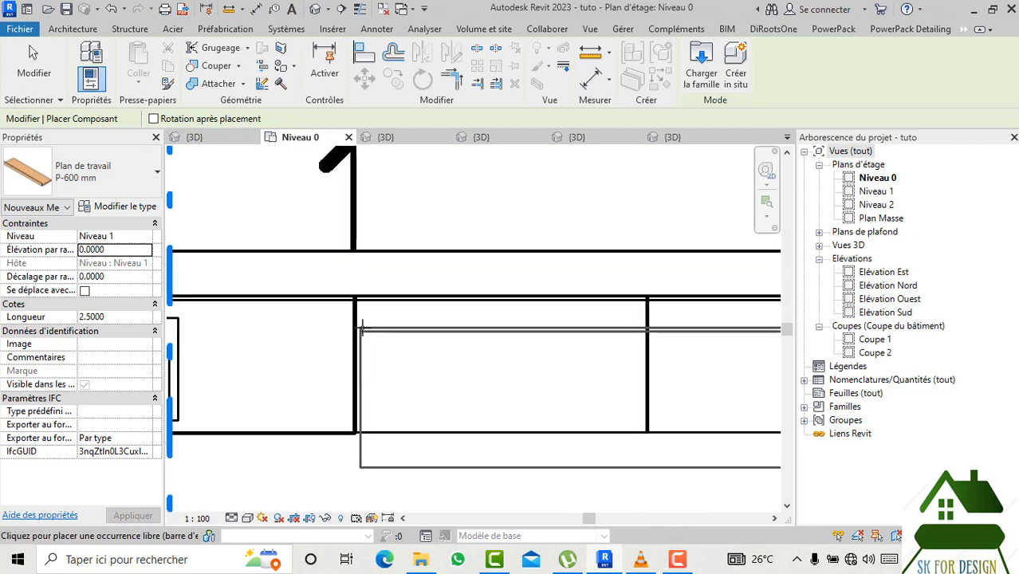
scroll(362, 327, up, 1)
click(351, 289)
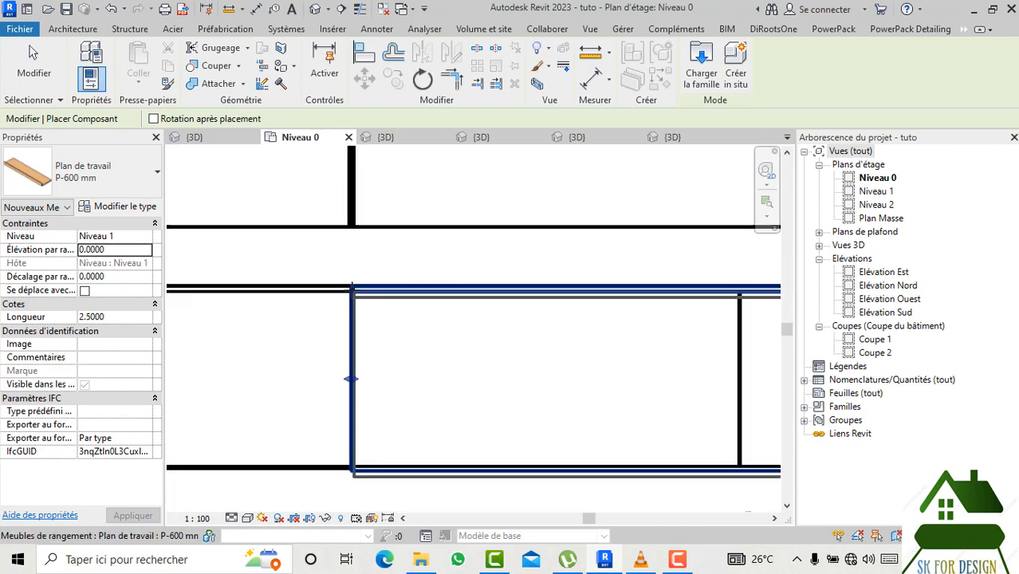
scroll(622, 387, down, 4)
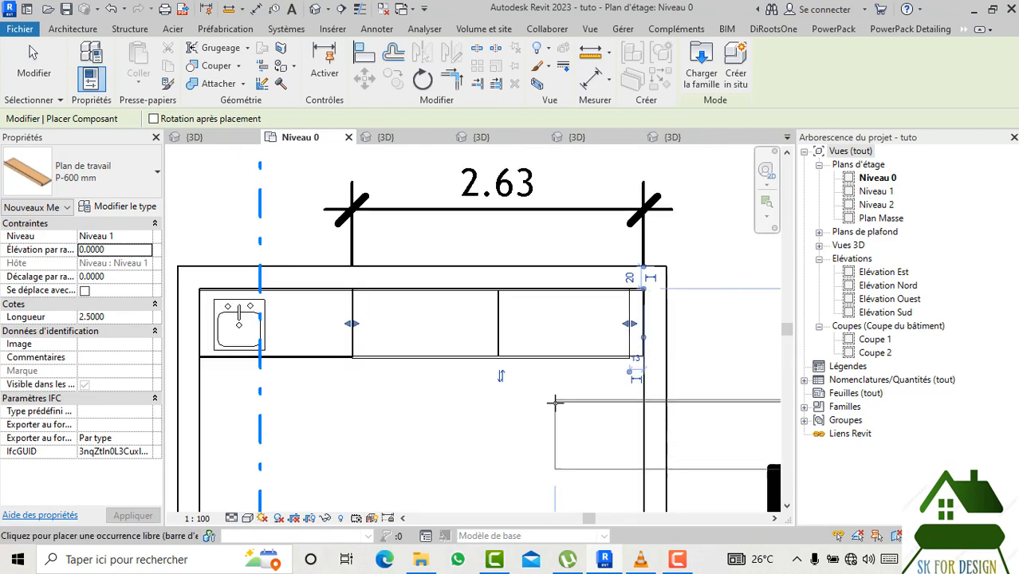
key(Escape)
key(Escape)
Stretch the worktop's free end to the side wall's inner face, giving a length of about 2.63 m.
click(566, 360)
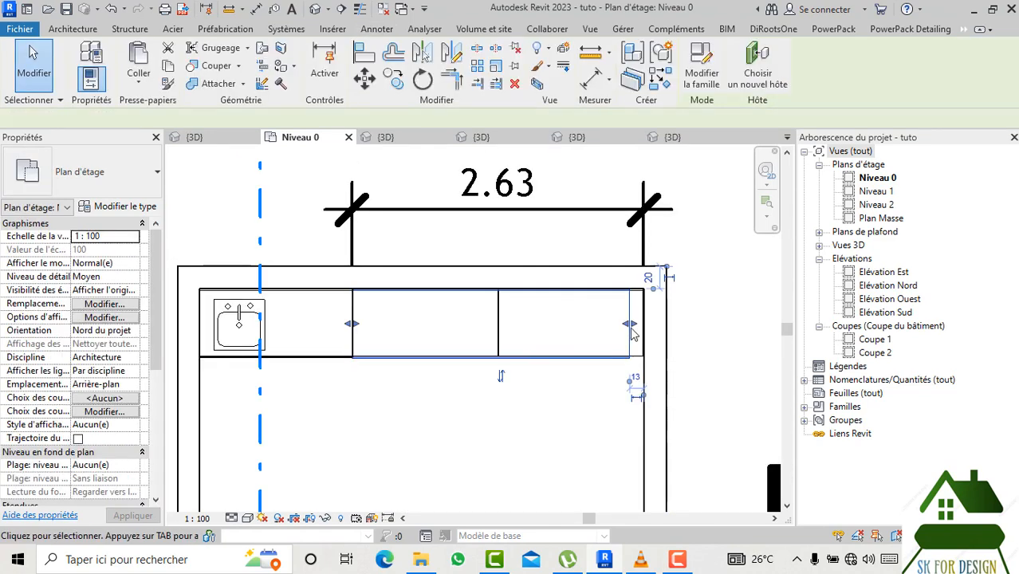
scroll(631, 329, up, 1)
drag(631, 323, 647, 323)
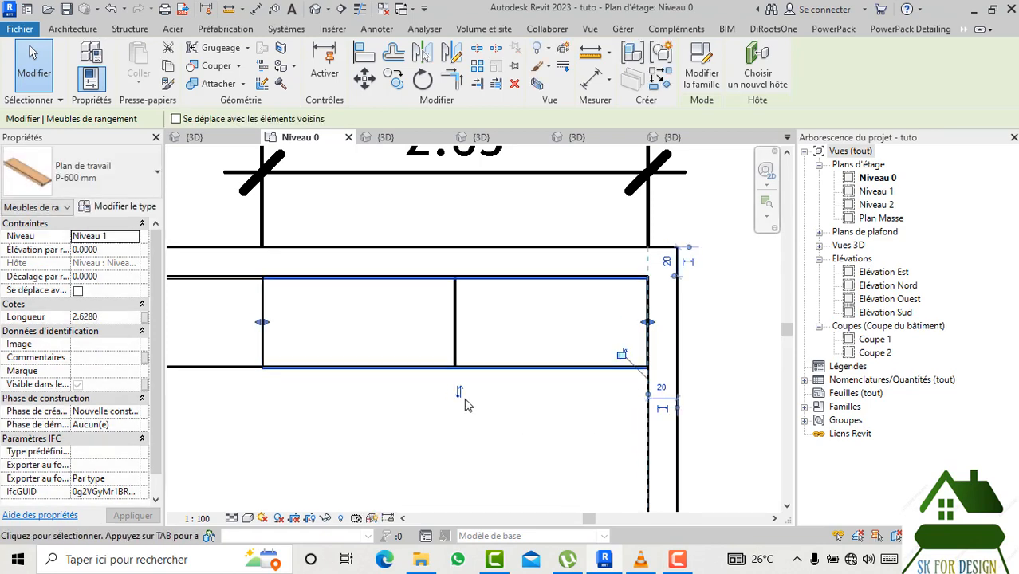
Duplicate the worktop's type under the suggested name and set the copy's depth (Profondeur) to 0.61.
click(104, 205)
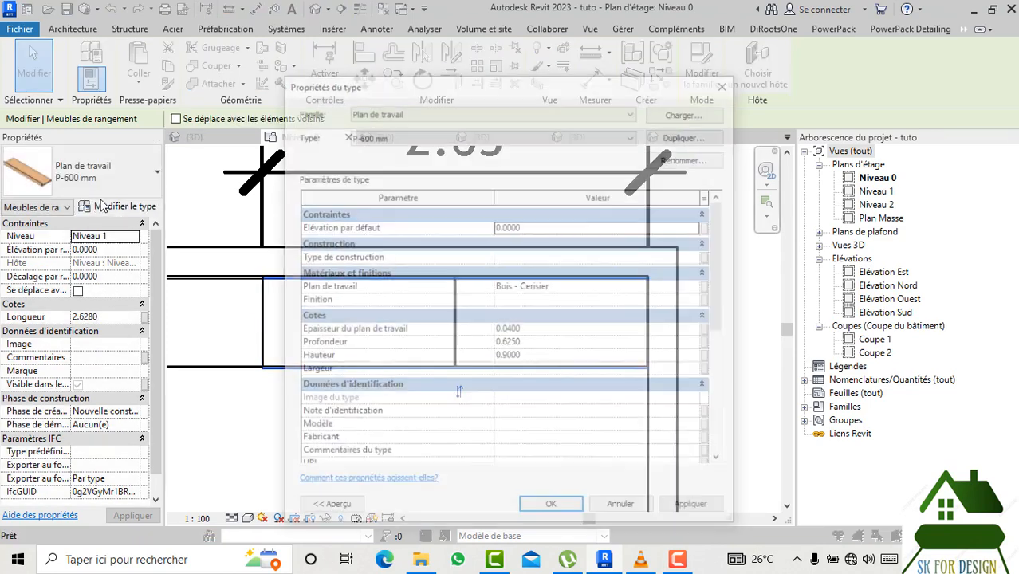
click(551, 345)
click(673, 135)
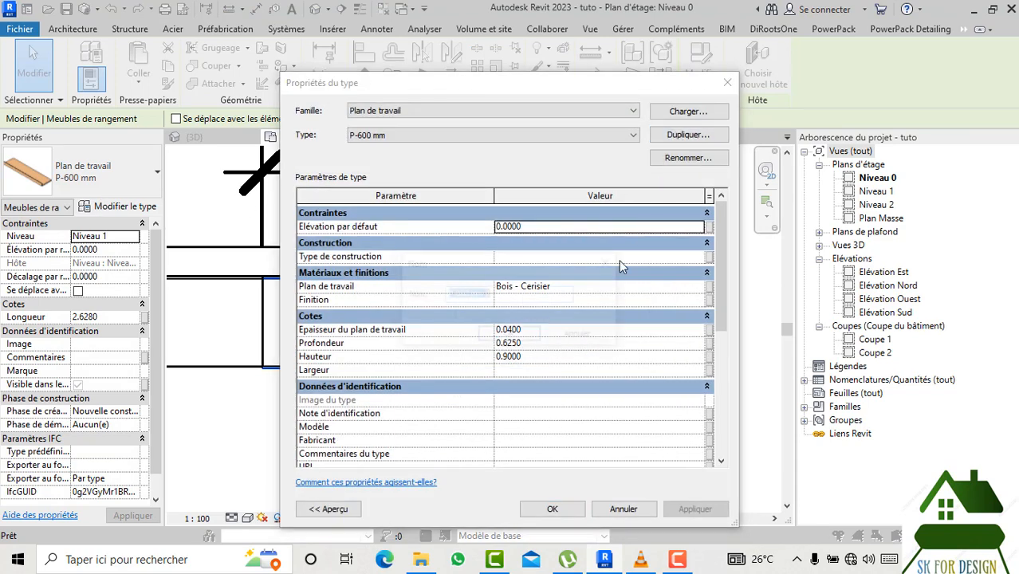
click(514, 334)
click(559, 344)
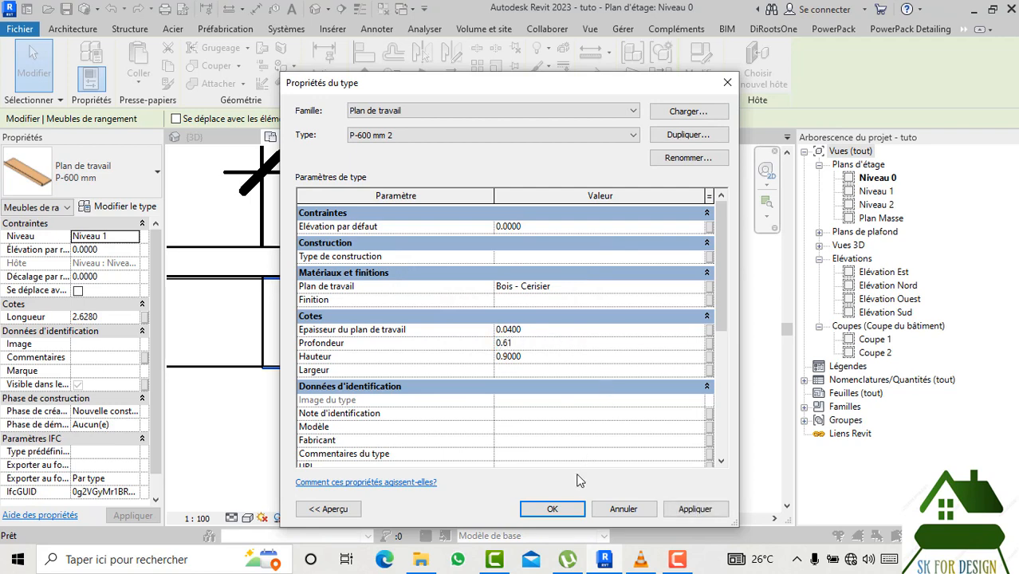
click(553, 511)
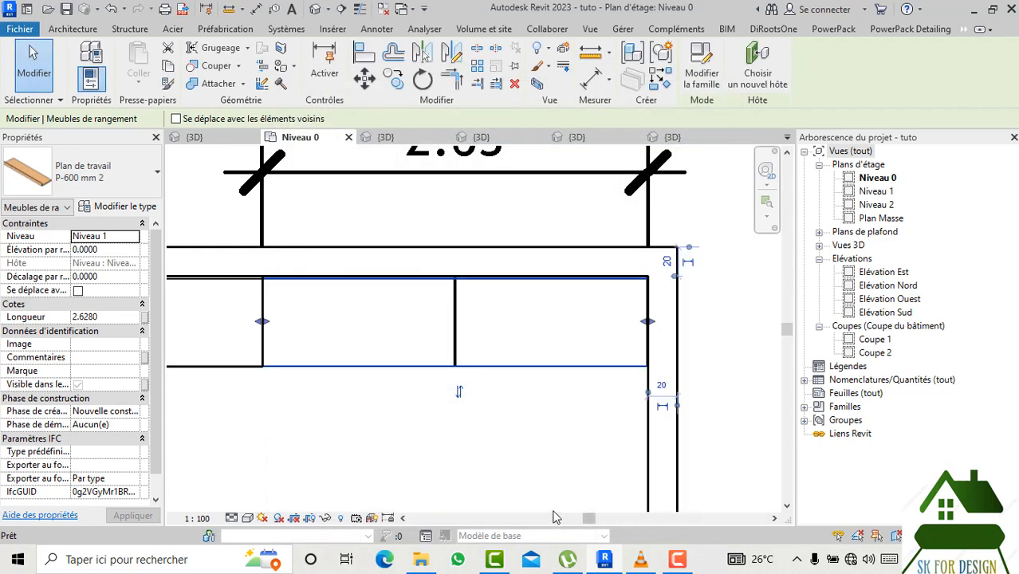
key(Escape)
scroll(414, 440, down, 1)
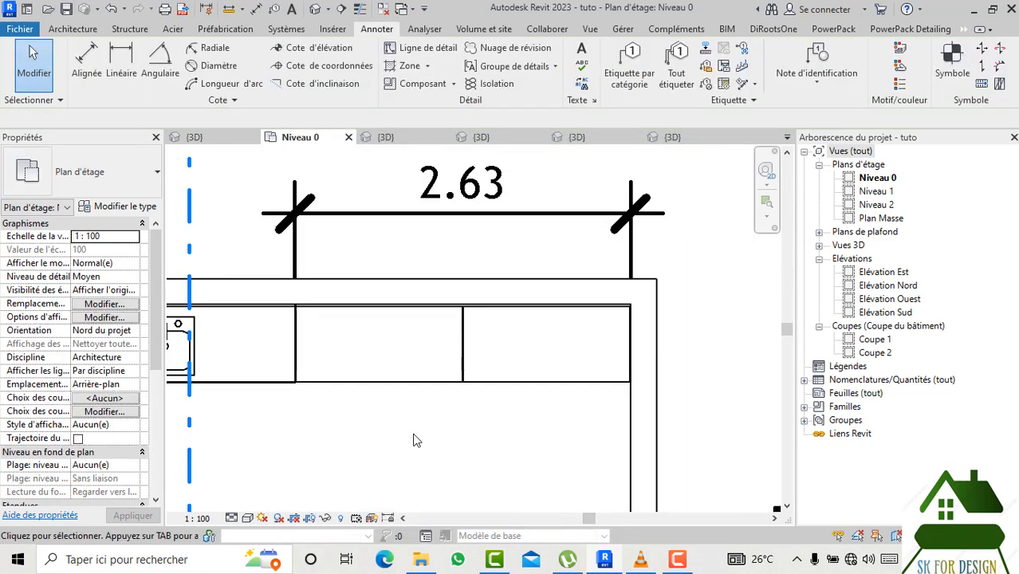
In the 3D view, align the new worktop's top surface with the sink unit's worktop.
click(228, 139)
scroll(430, 357, up, 5)
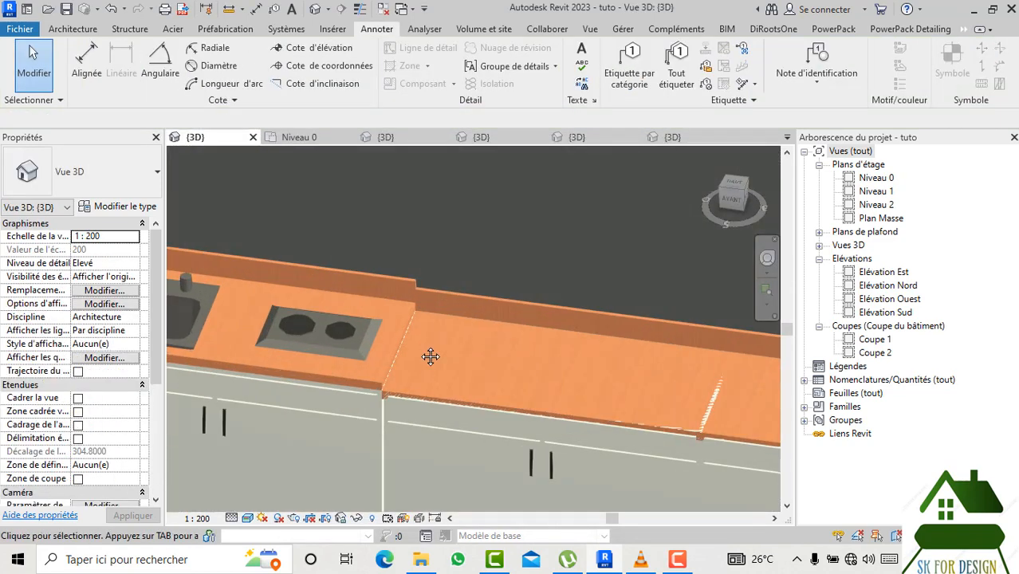
scroll(395, 318, up, 5)
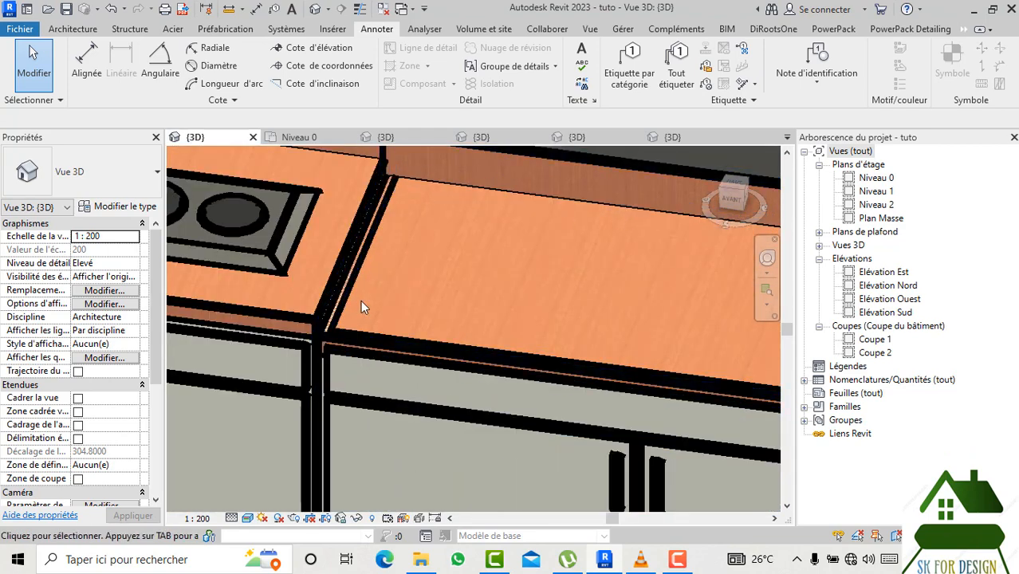
scroll(361, 305, down, 4)
scroll(354, 335, up, 3)
click(354, 325)
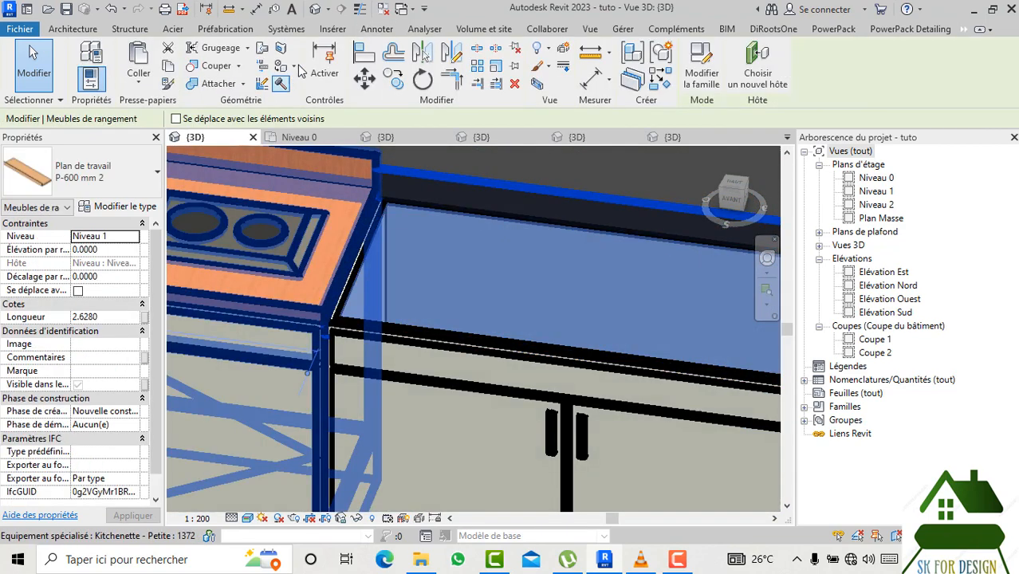
click(364, 52)
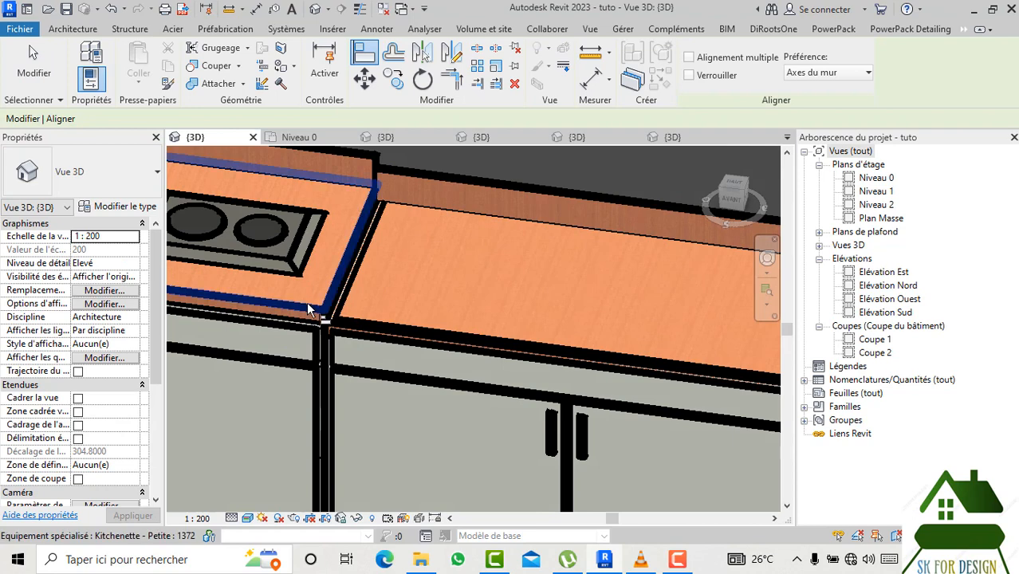
click(306, 302)
click(365, 322)
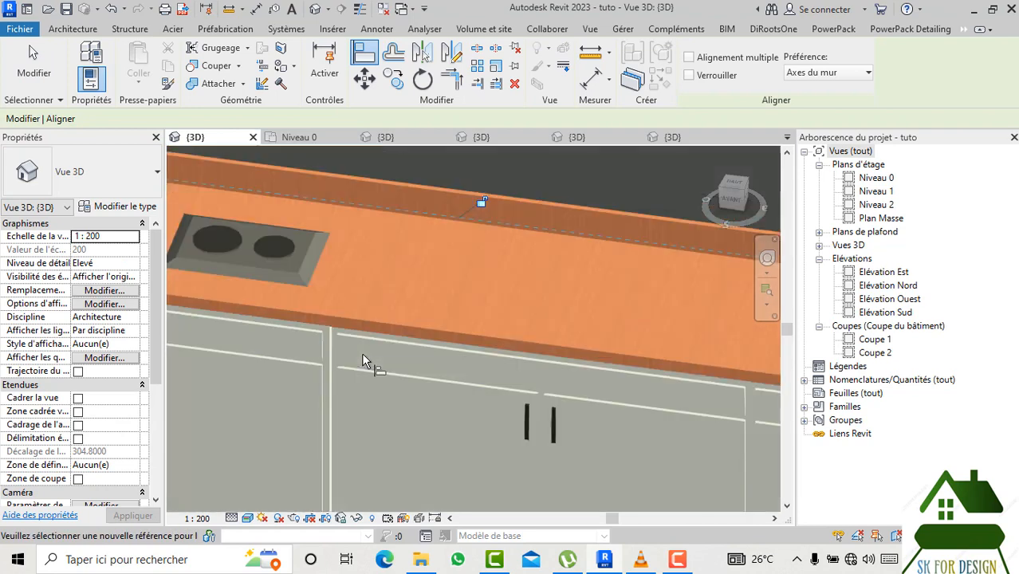
scroll(362, 355, down, 4)
key(Escape)
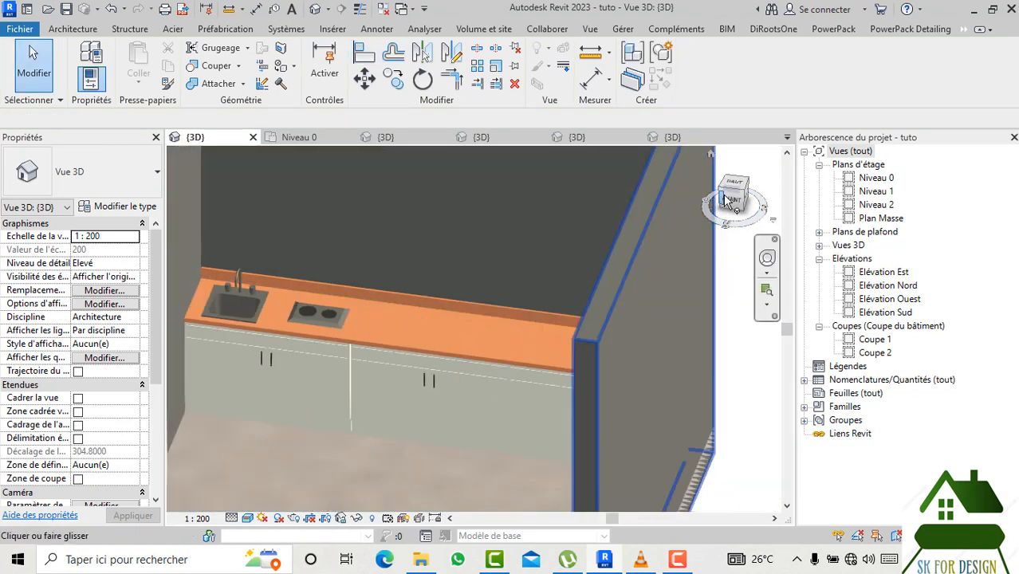
Examine the finished worktop and cabinet row in 3D from the front and from both sides.
drag(724, 197, 214, 190)
scroll(199, 199, down, 2)
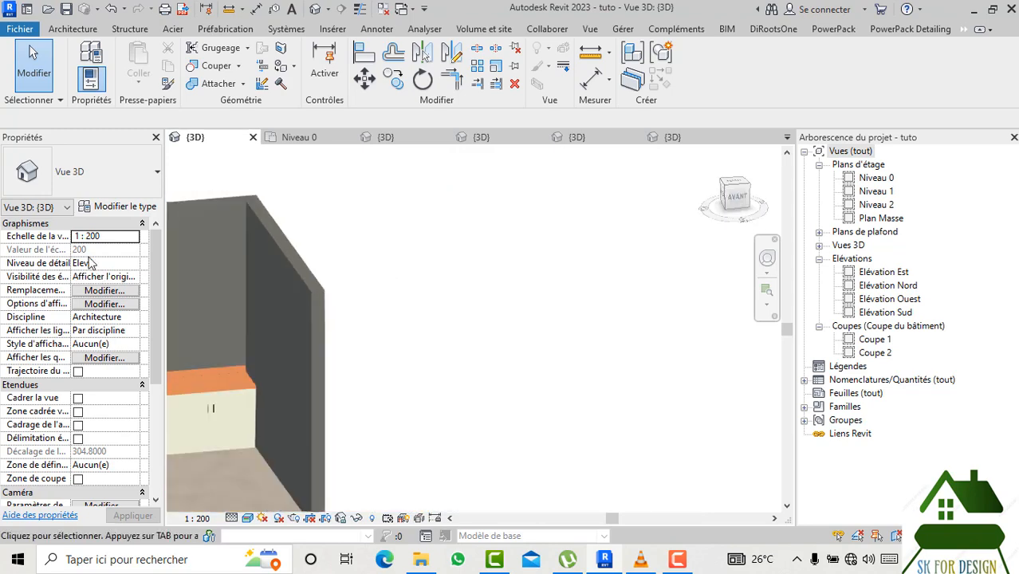
middle_drag(356, 341, 713, 311)
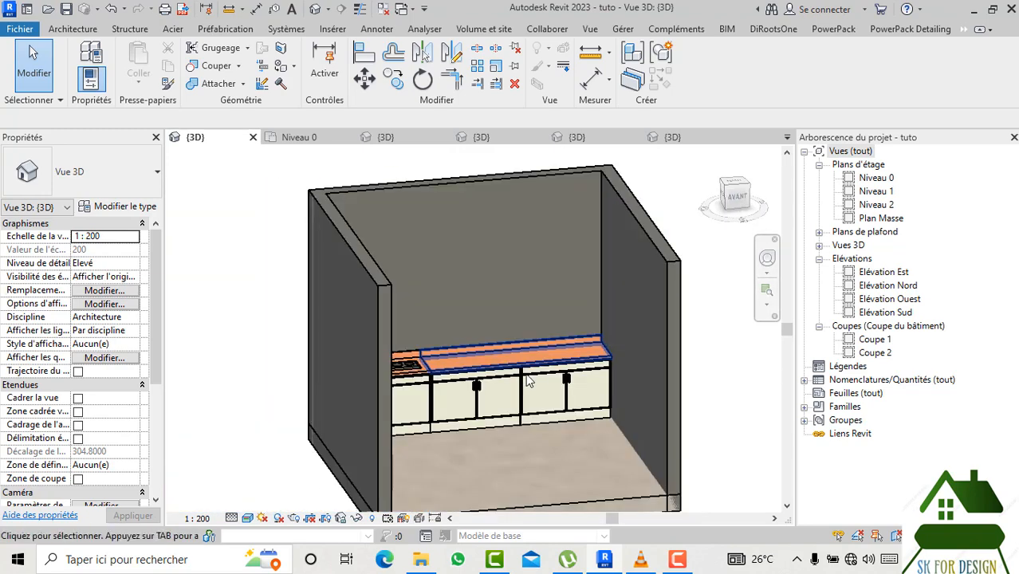
scroll(529, 375, up, 3)
scroll(531, 363, down, 3)
click(727, 196)
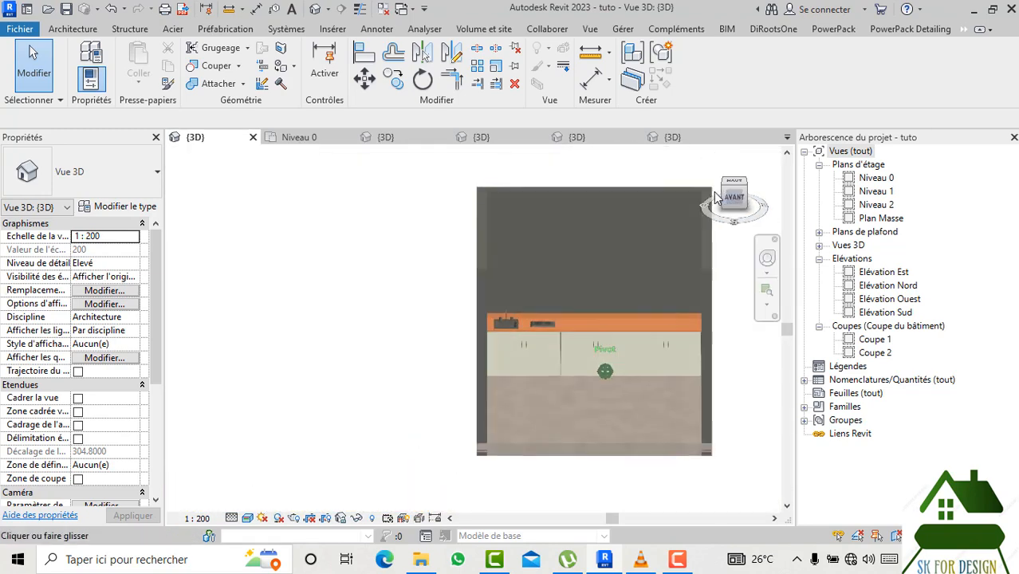
drag(715, 192, 702, 220)
middle_drag(642, 259, 557, 272)
scroll(565, 302, up, 2)
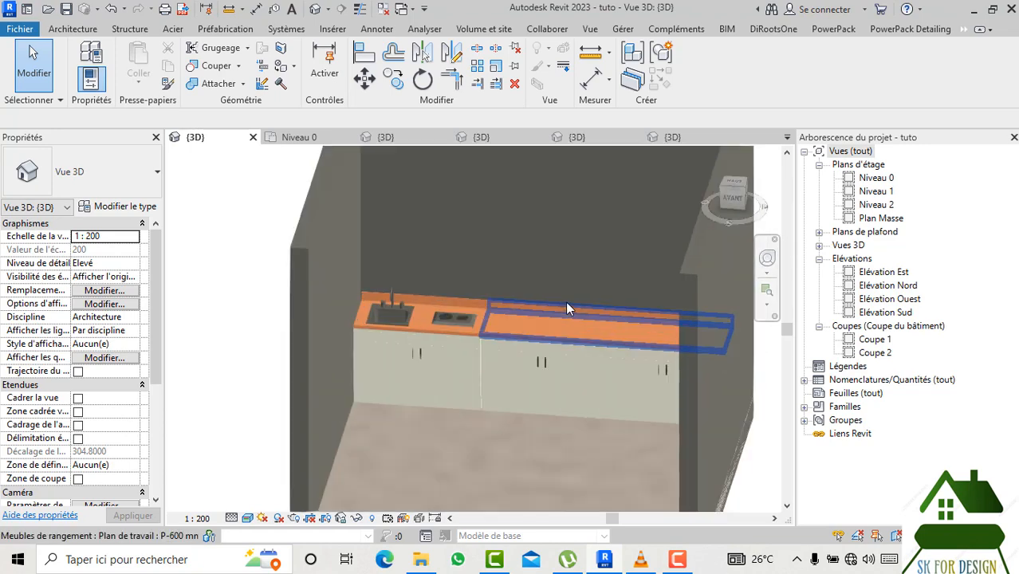
Examine the kitchenette unit and adjoining worktop in the 3D view, and the worktop families in the Plans de travail folder.
scroll(567, 304, up, 2)
scroll(477, 386, down, 5)
scroll(370, 239, up, 2)
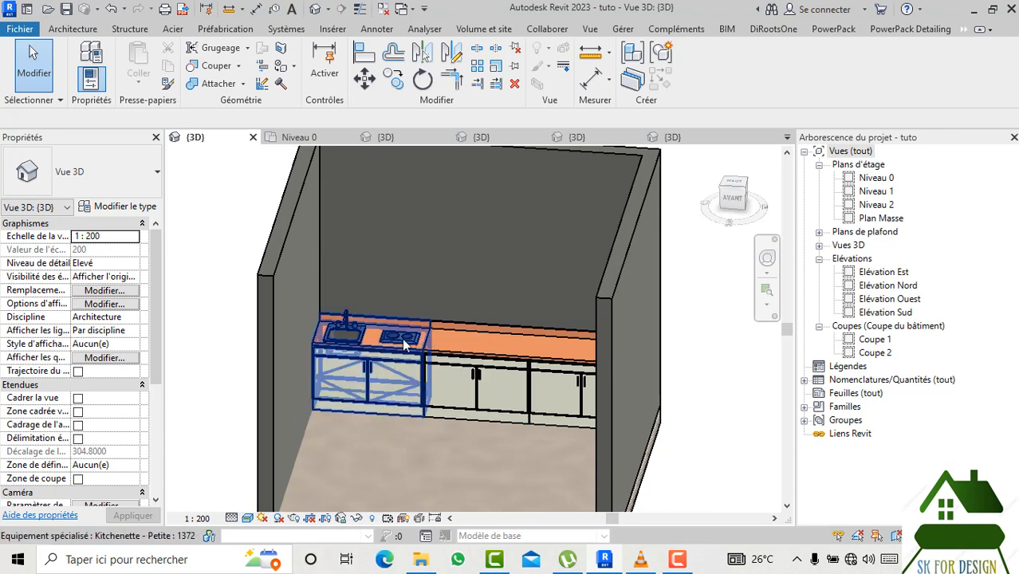
scroll(370, 343, up, 3)
middle_drag(507, 483, 409, 458)
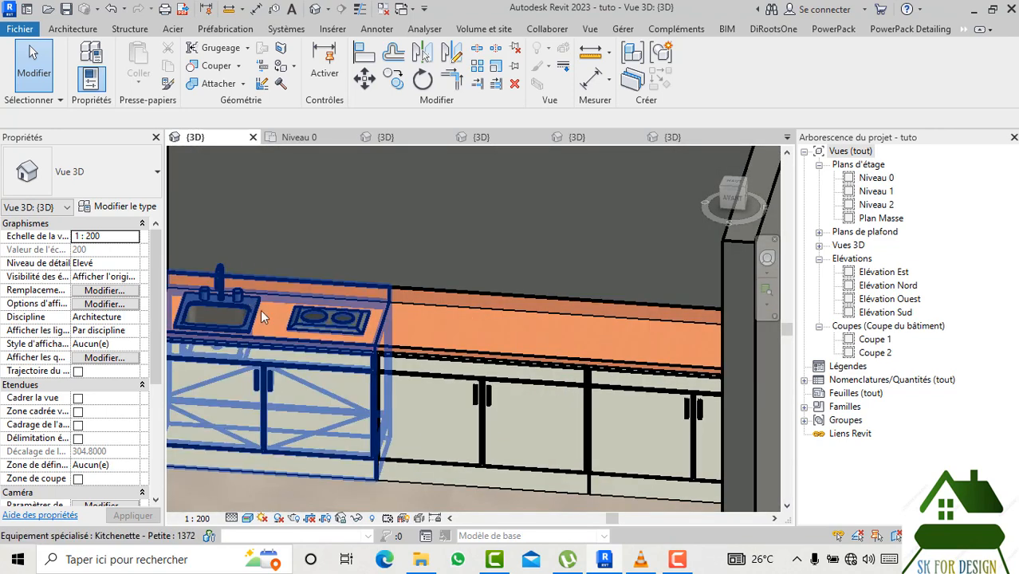
scroll(345, 338, down, 3)
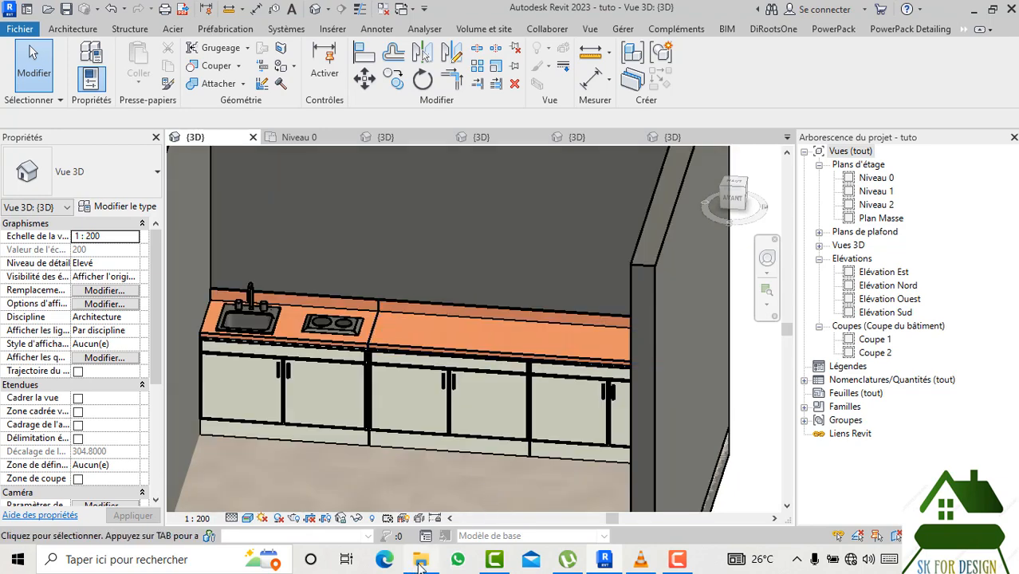
click(420, 561)
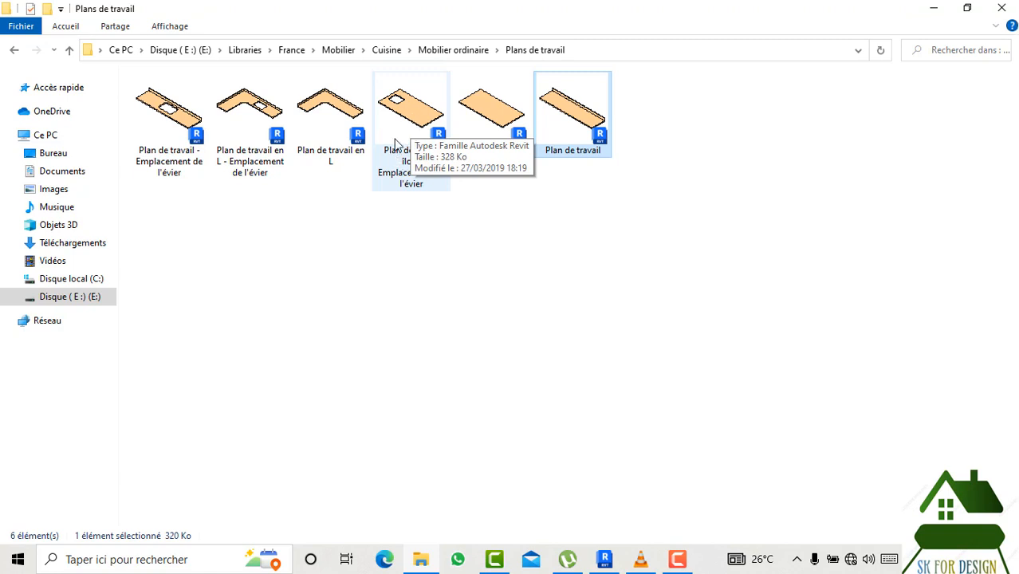
click(425, 564)
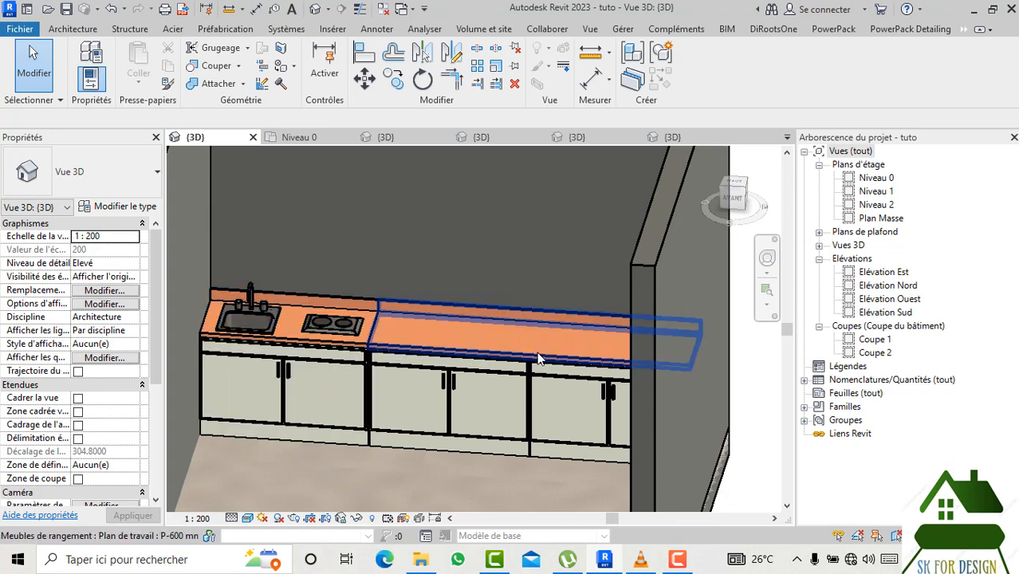
scroll(538, 359, down, 3)
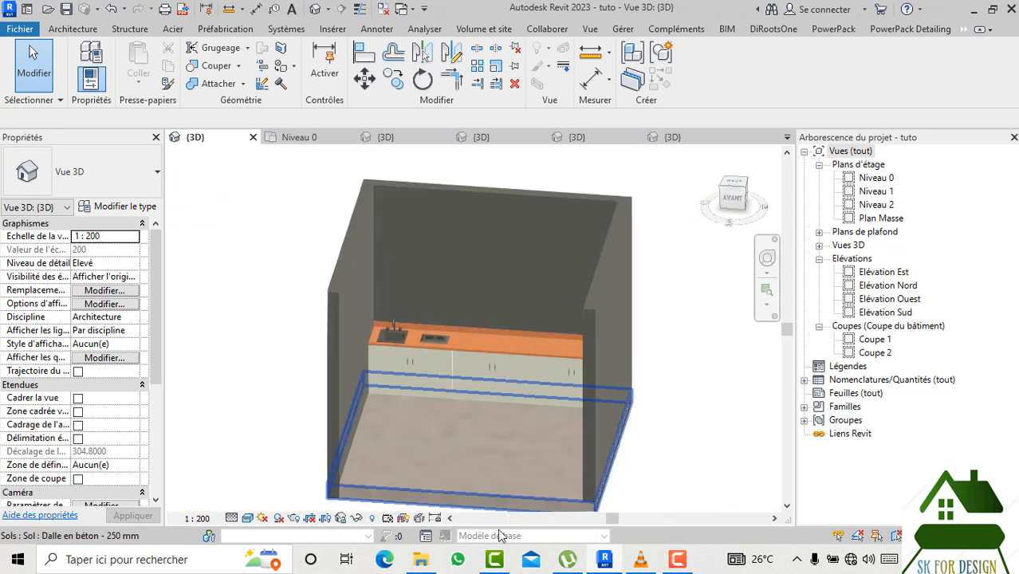
Open the Placard mural haut - Porte double family from the Eléments haut folder in Revit and upgrade its model.
click(422, 563)
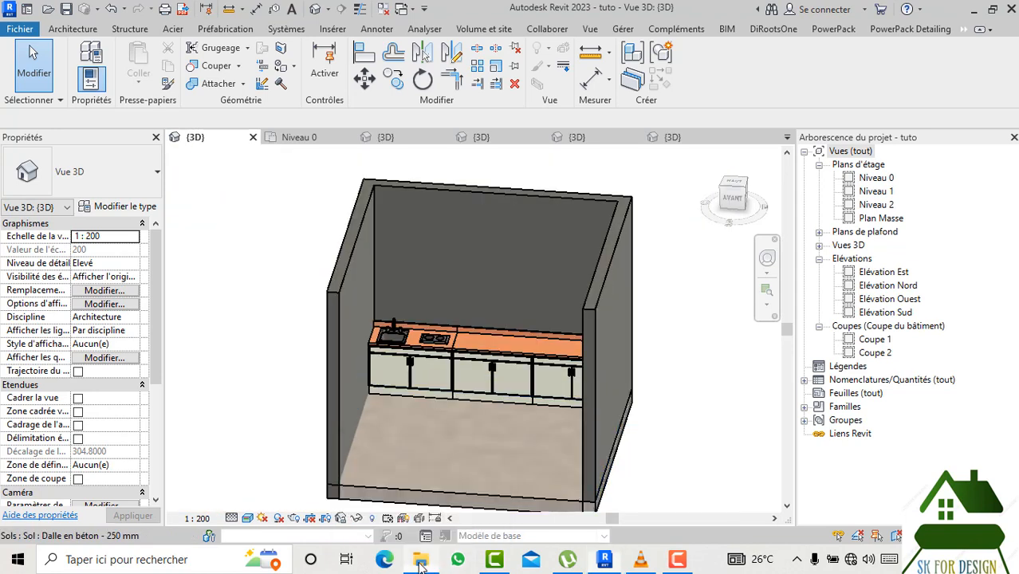
click(23, 57)
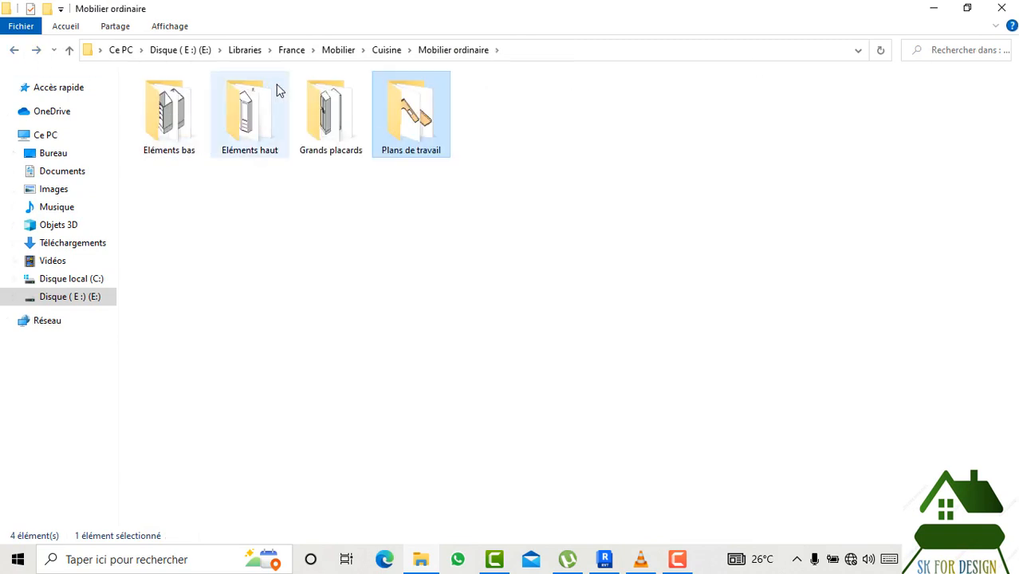
double_click(266, 107)
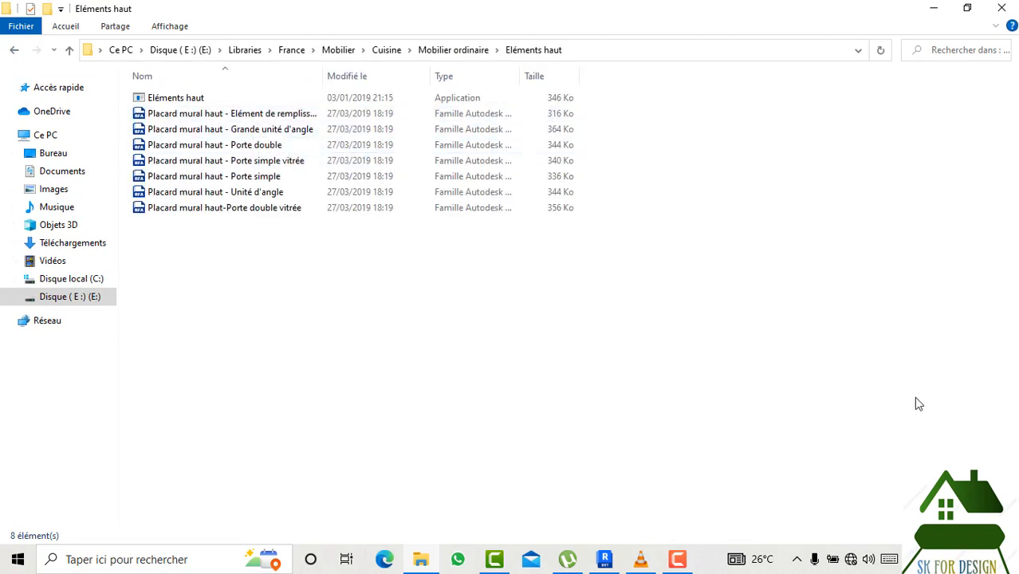
click(987, 428)
click(1008, 535)
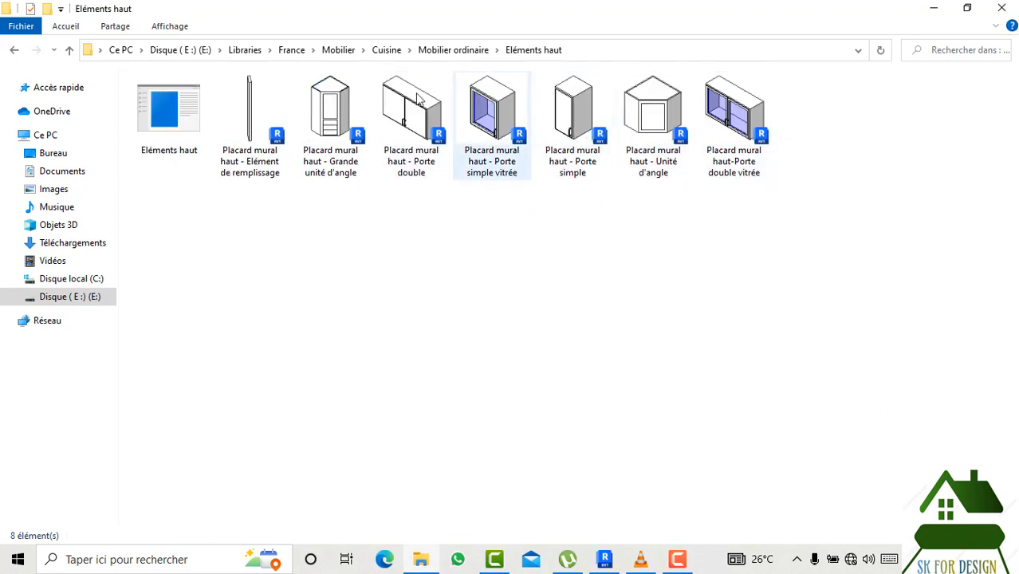
double_click(410, 115)
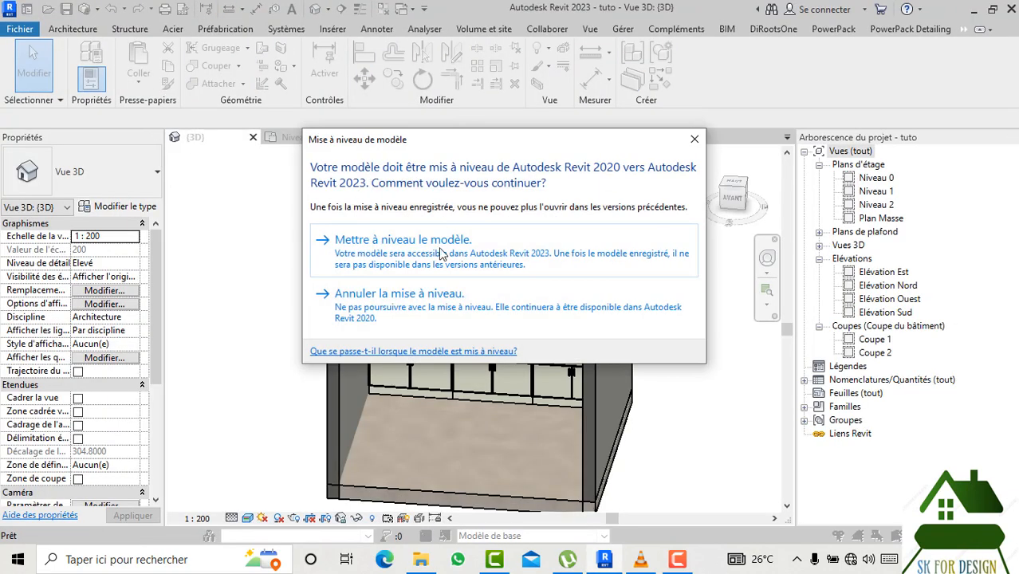
click(440, 253)
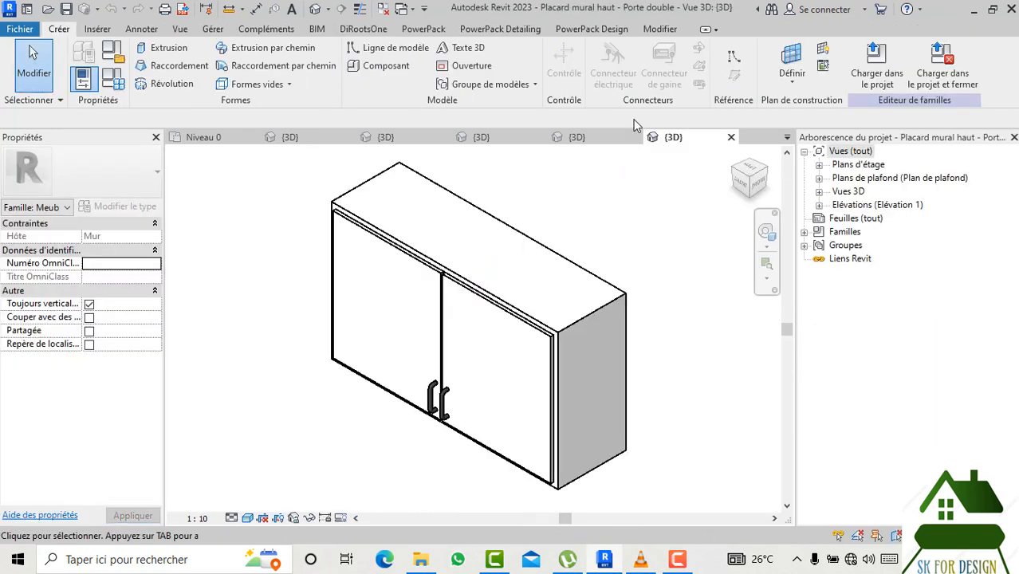
Close the surplus family views and load the double-door wall cabinet family into the tuto project.
click(635, 137)
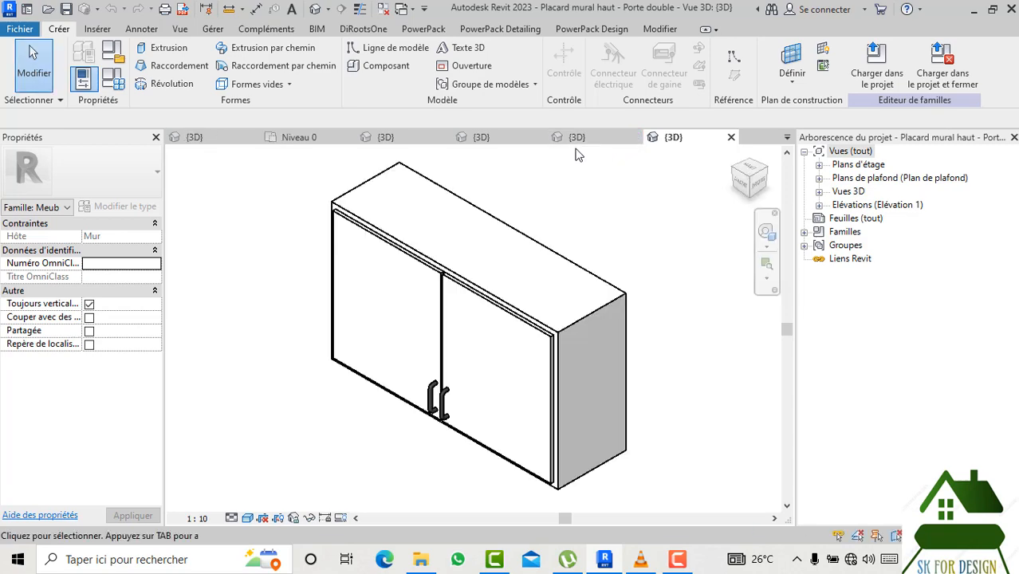
click(540, 137)
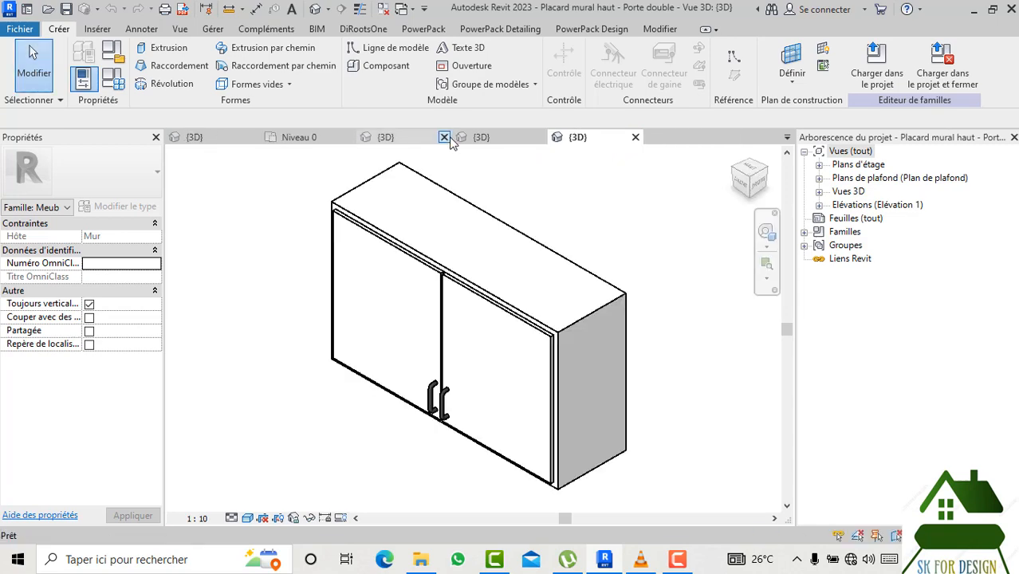
click(444, 138)
click(444, 138)
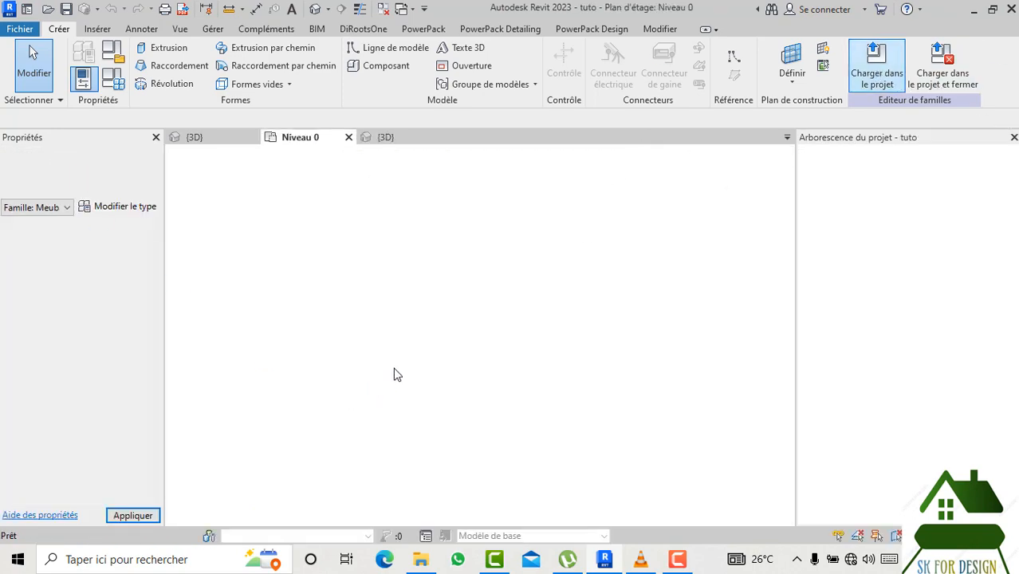
scroll(580, 320, down, 1)
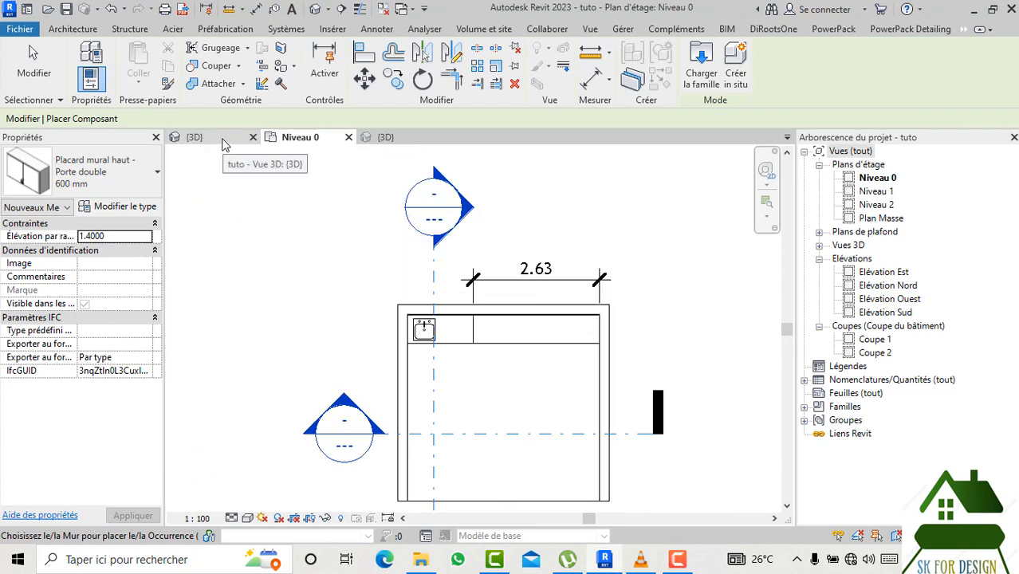
Place four 600 mm double-door wall cabinets along the back wall above the worktop in the 3D view.
click(195, 137)
scroll(411, 238, down, 2)
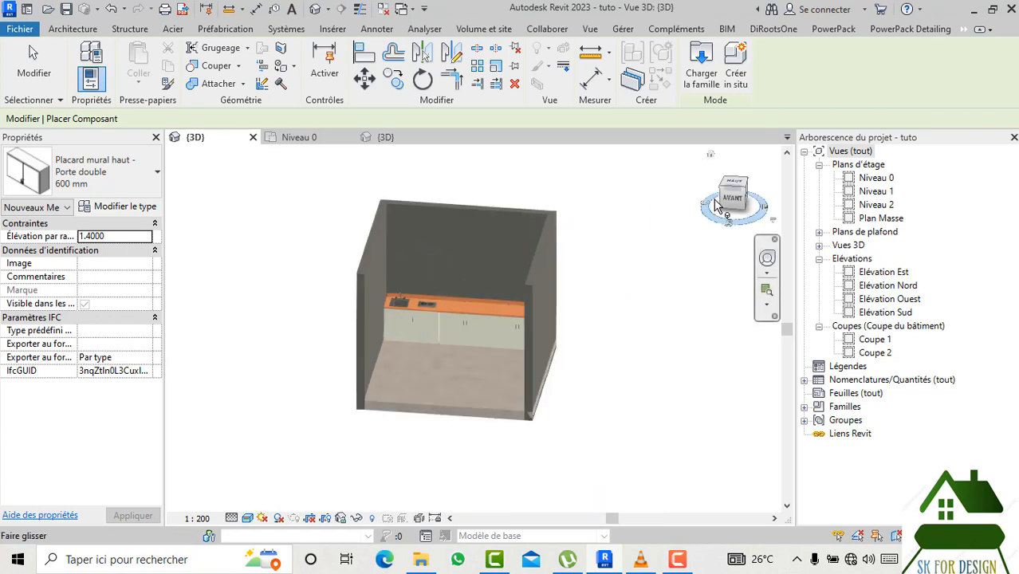
drag(732, 199, 209, 212)
scroll(323, 242, up, 3)
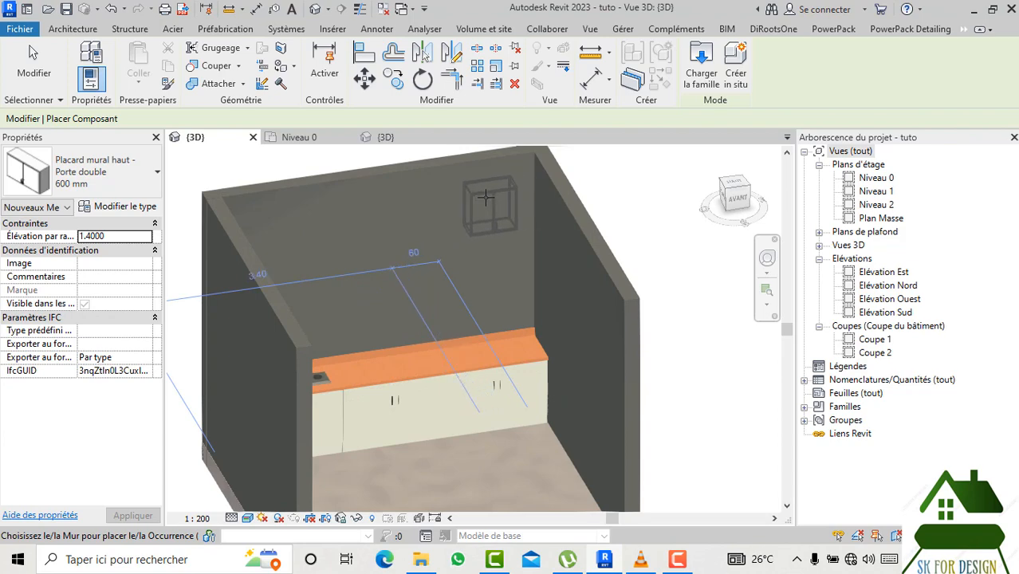
click(456, 202)
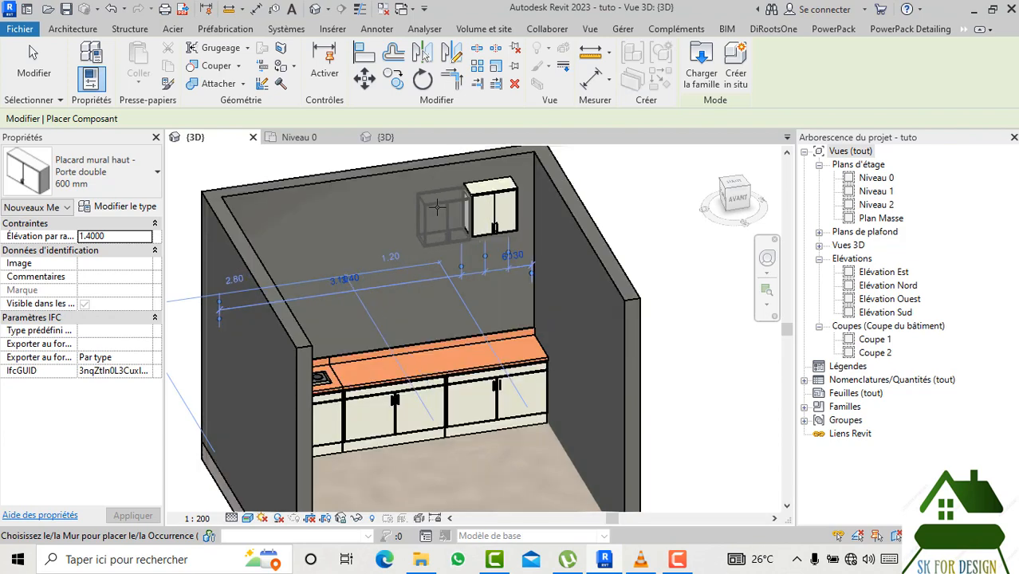
scroll(401, 208, up, 5)
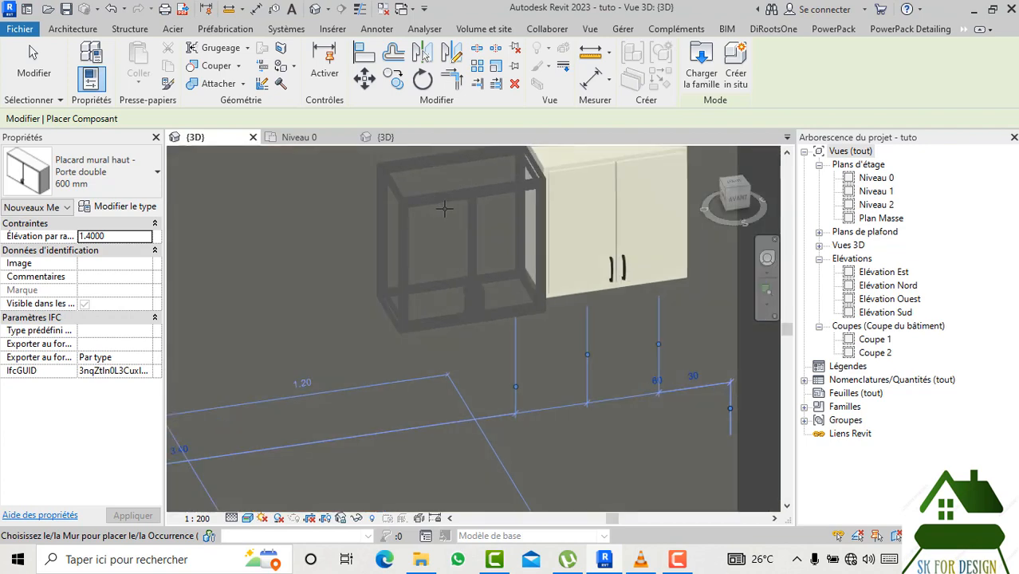
click(418, 202)
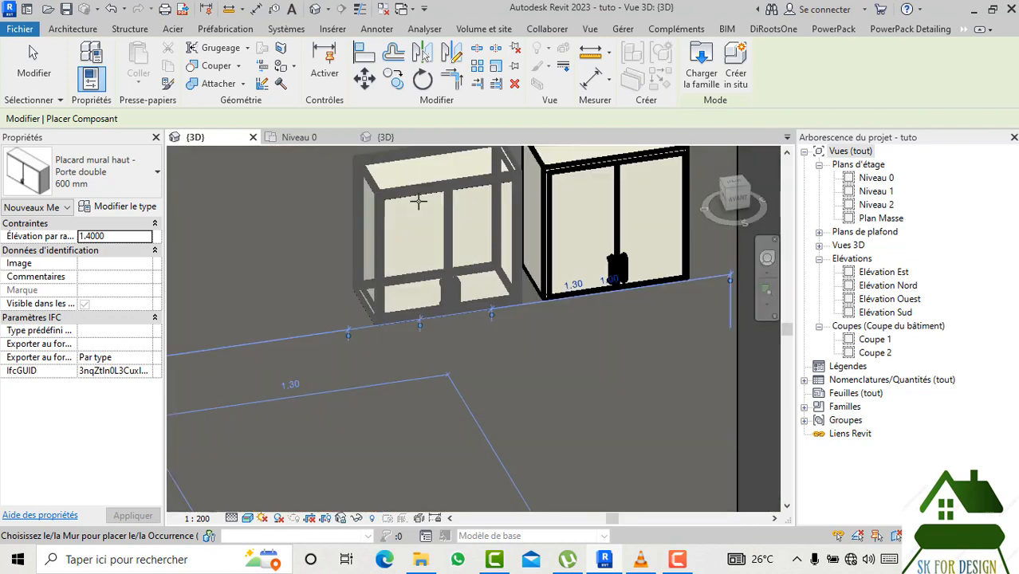
scroll(418, 202, down, 3)
click(267, 235)
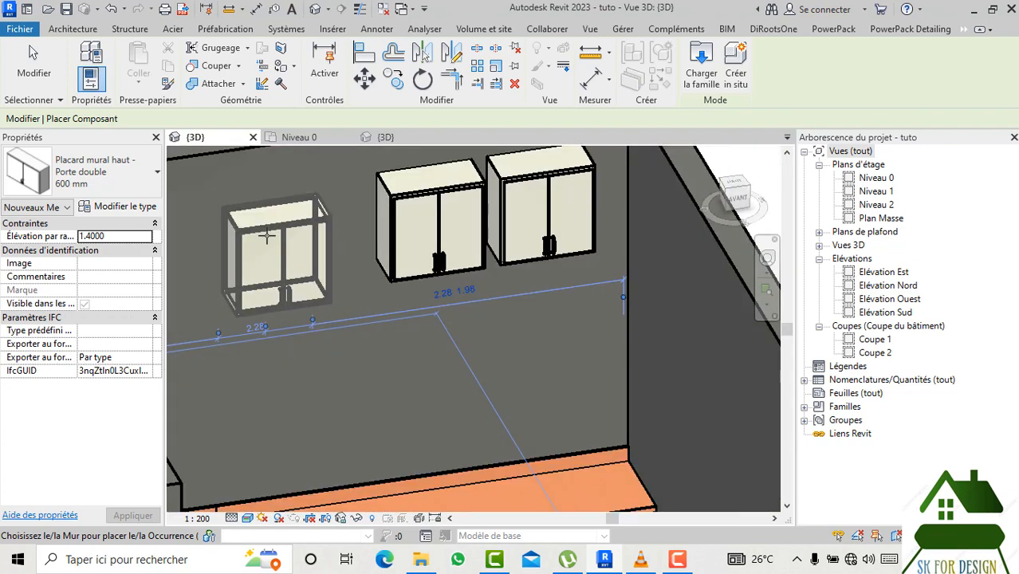
middle_drag(267, 235, 408, 223)
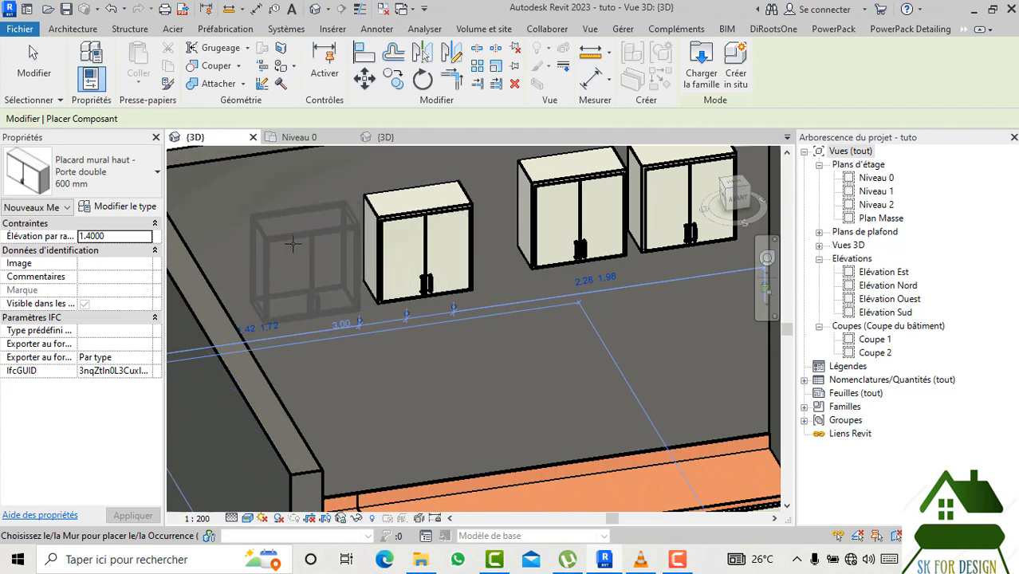
click(293, 243)
scroll(292, 243, down, 2)
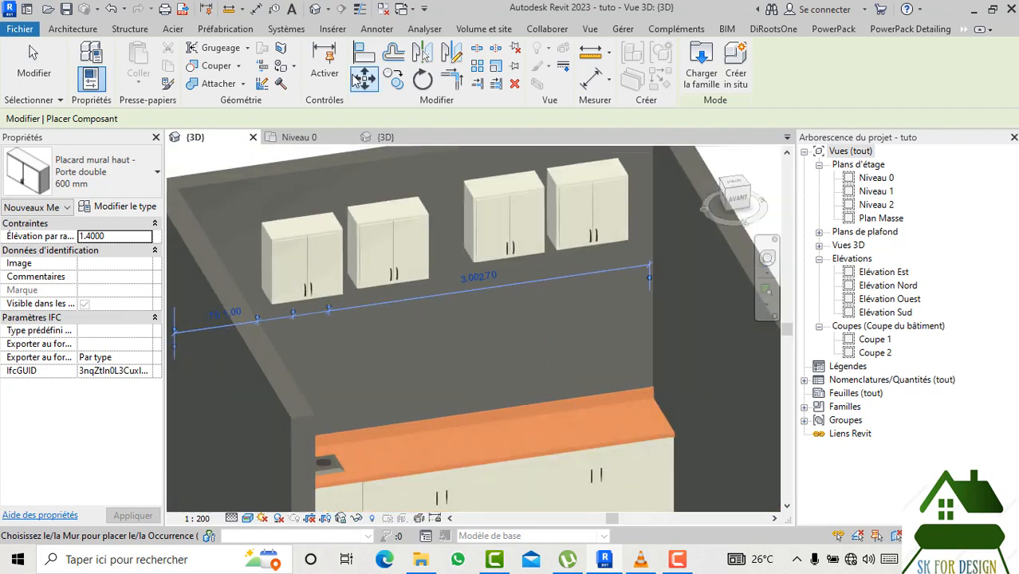
Set the elevation of the first wall cabinet, nearest the right side wall, to 2.60.
click(363, 52)
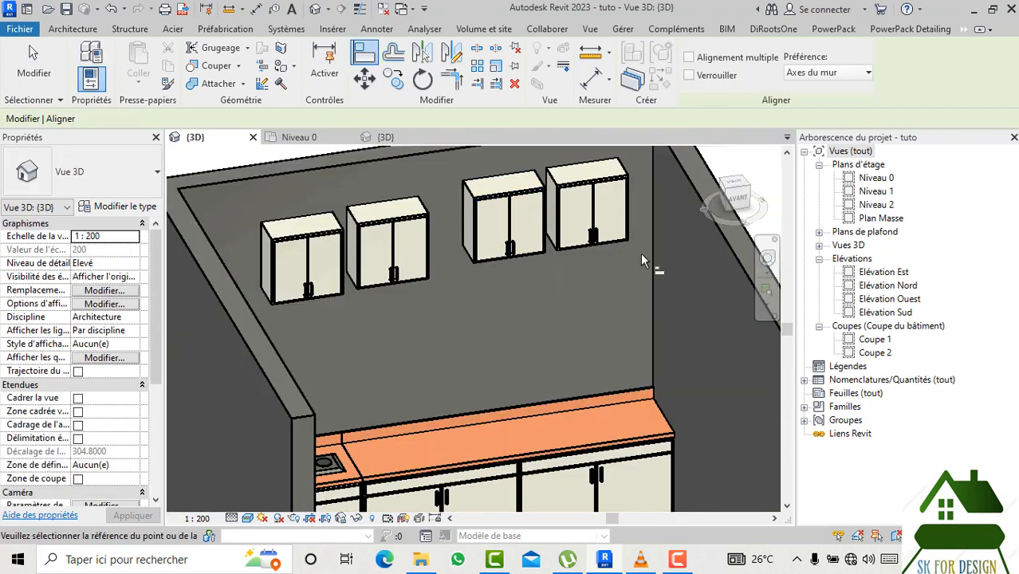
key(Escape)
click(622, 241)
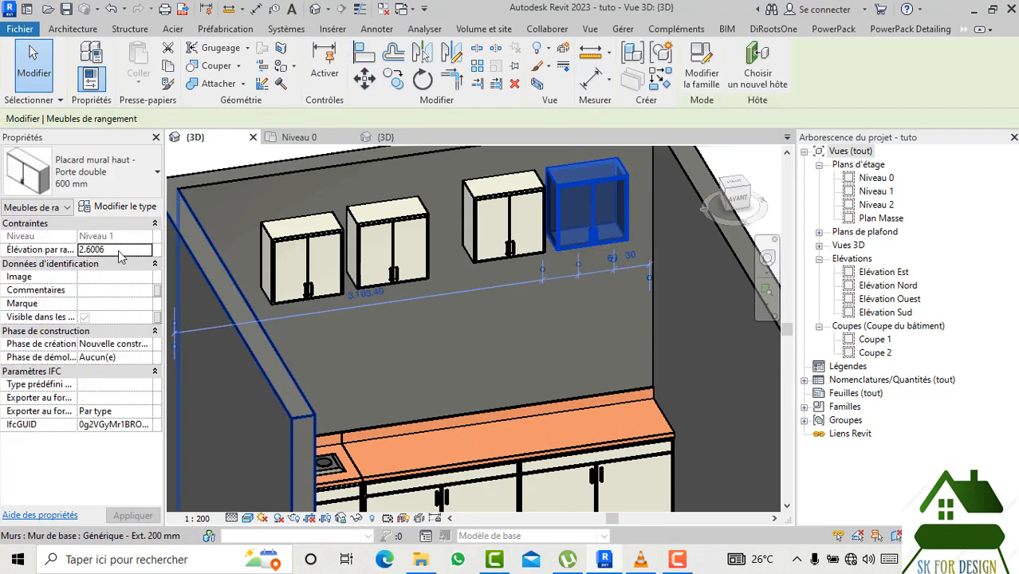
click(120, 251)
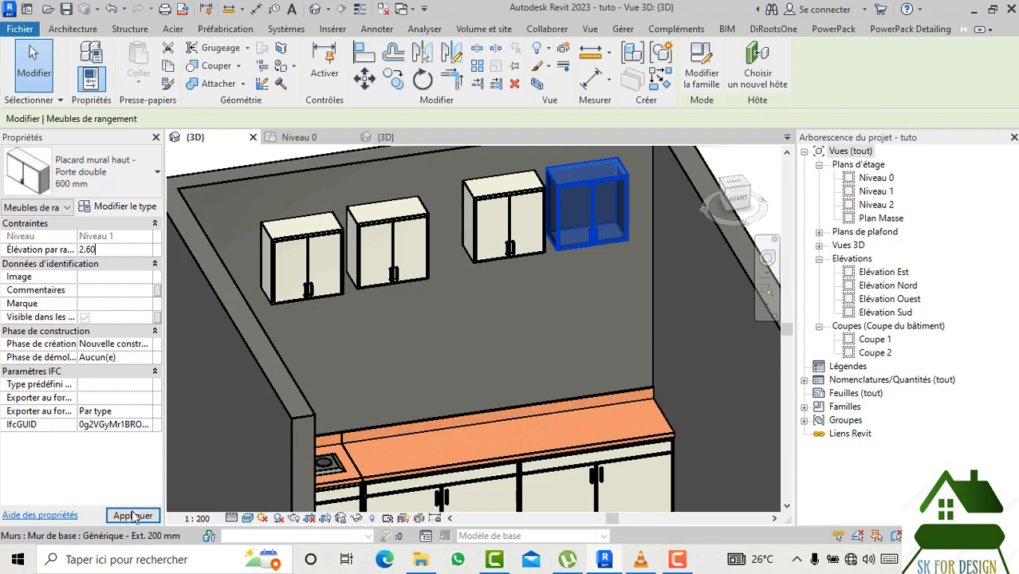
click(133, 516)
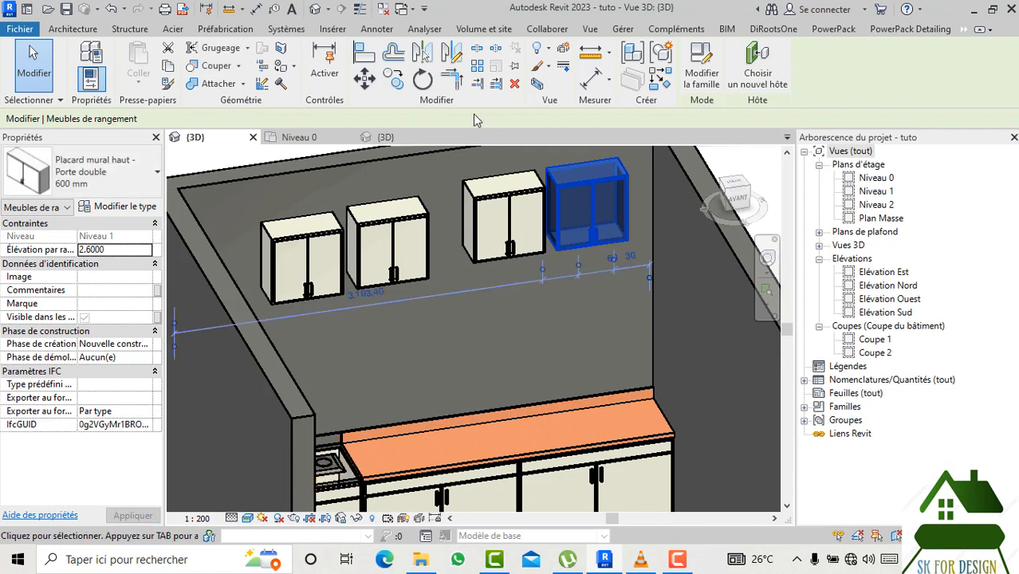
Align the second wall cabinet's adjacent side and top face with those of the first cabinet.
click(363, 52)
scroll(554, 182, up, 5)
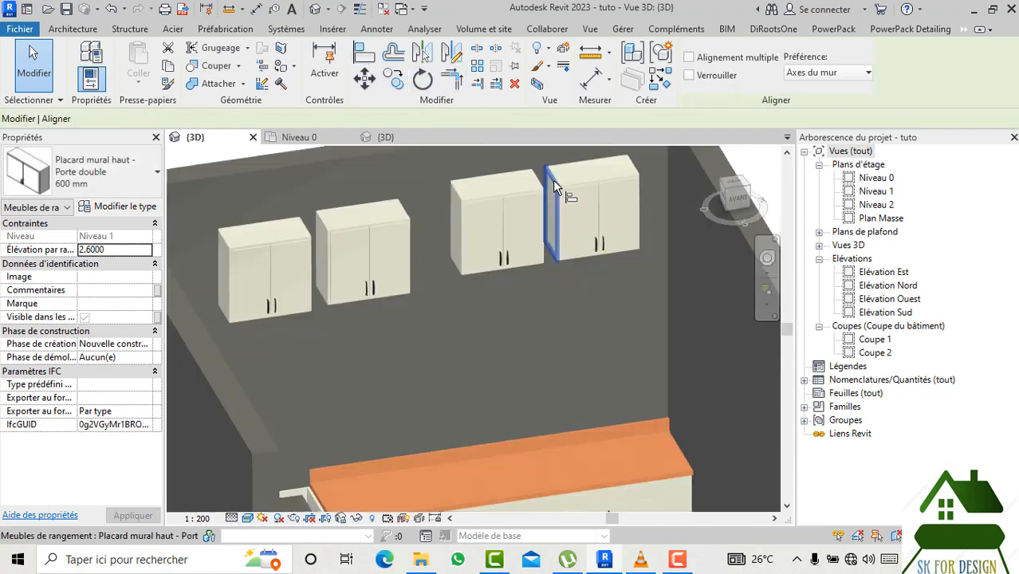
click(557, 185)
click(557, 193)
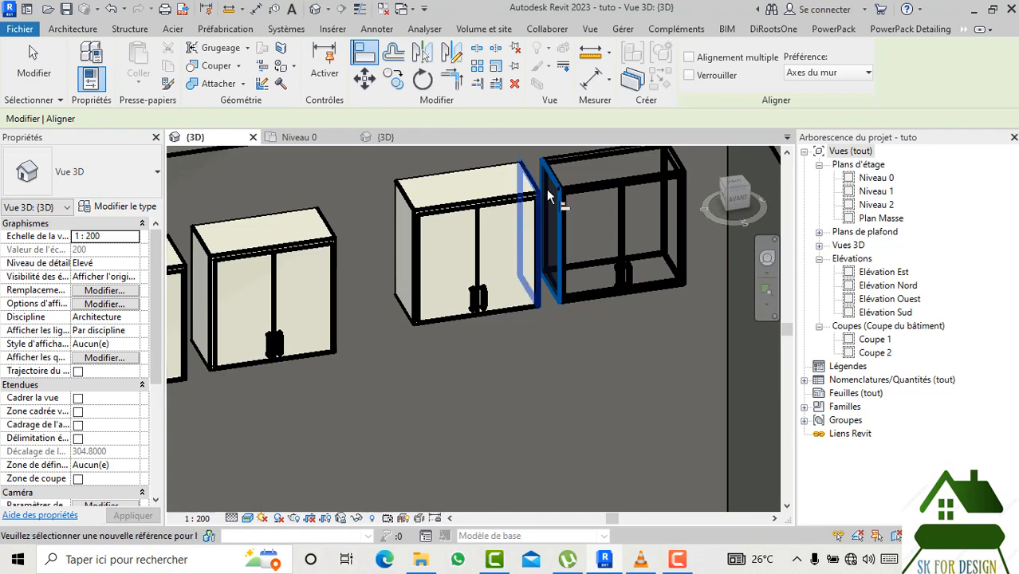
click(594, 190)
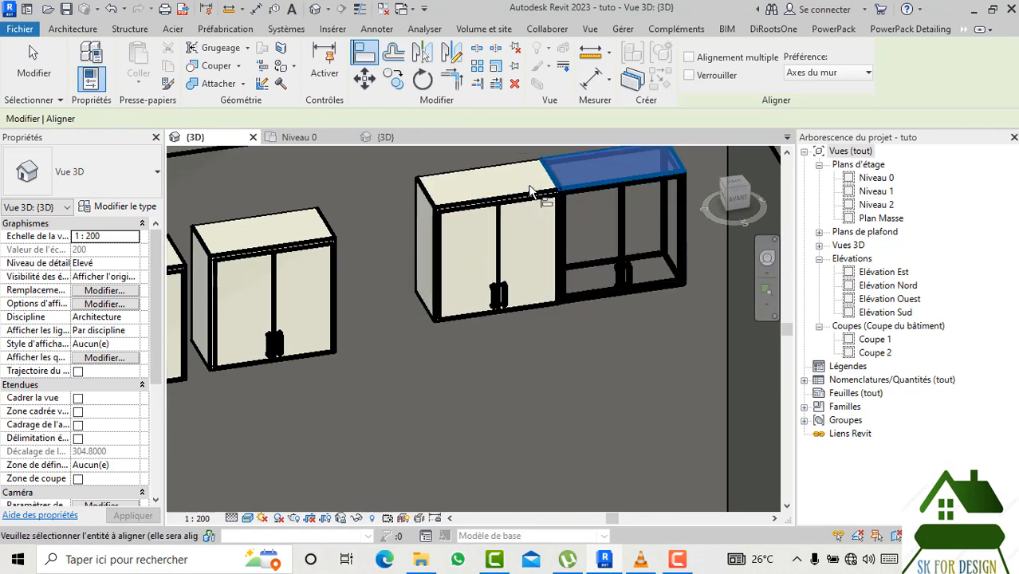
click(528, 200)
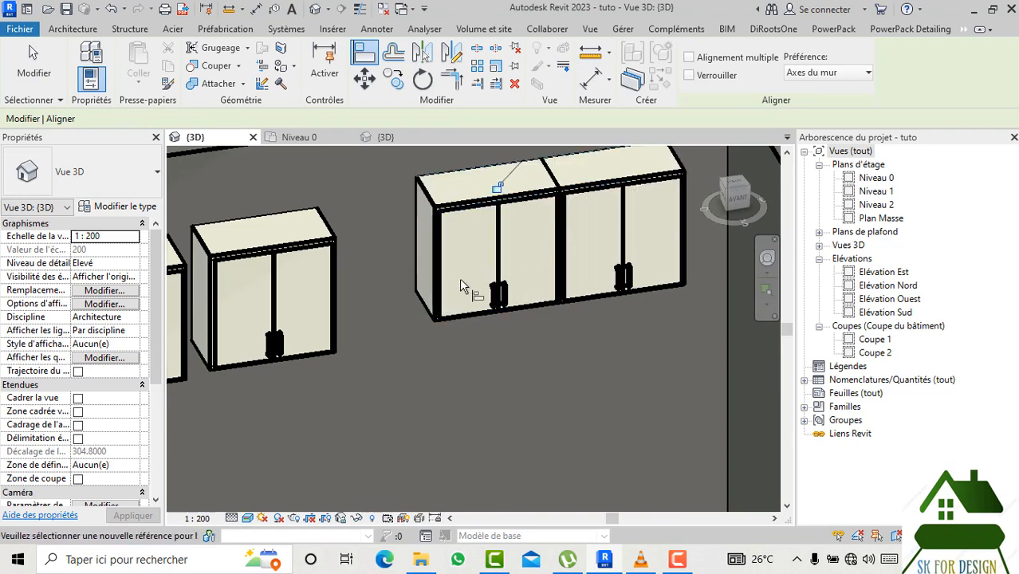
Align the third wall cabinet's adjacent side and top face with those of the second cabinet.
click(417, 283)
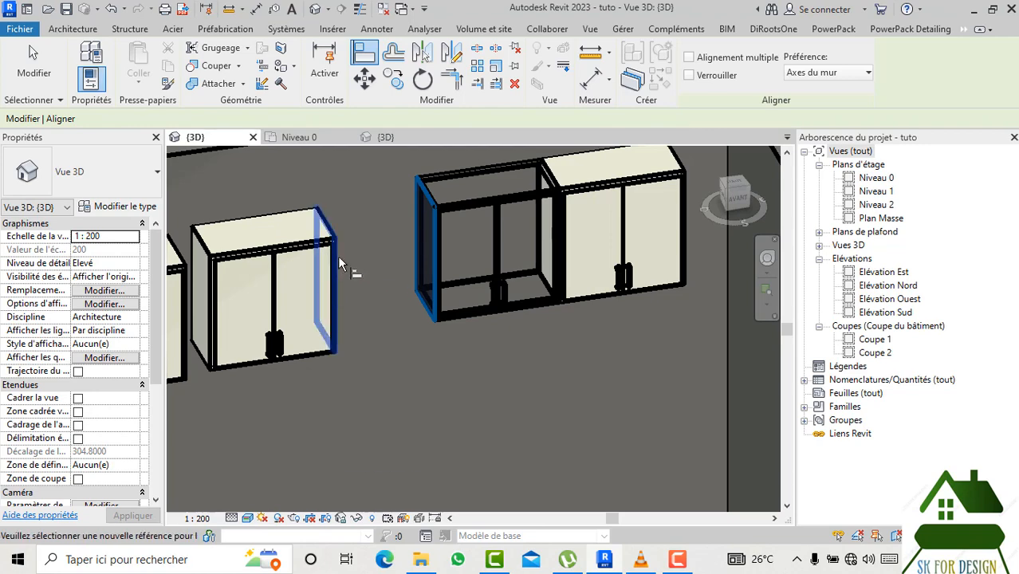
click(339, 264)
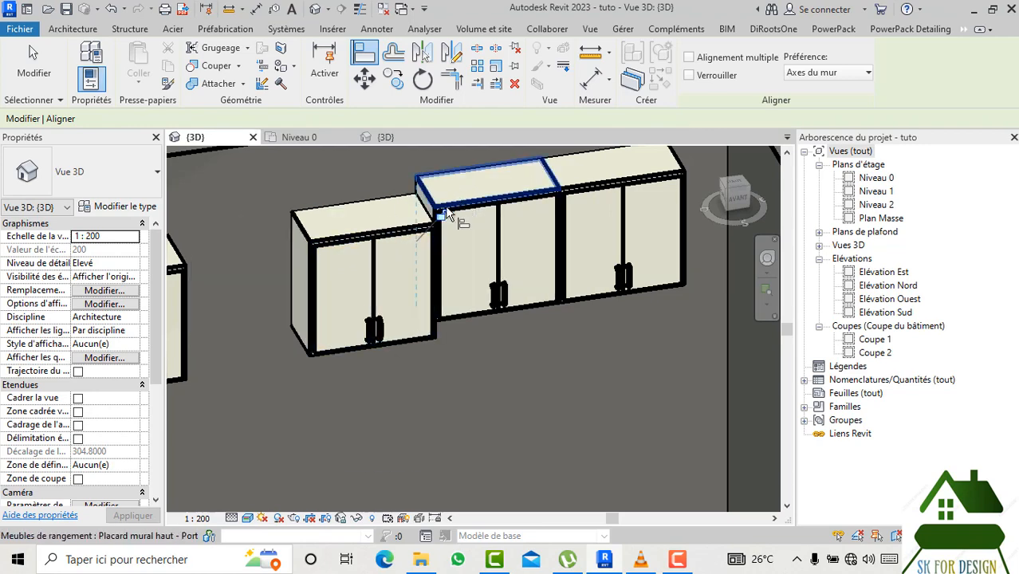
scroll(483, 289, down, 4)
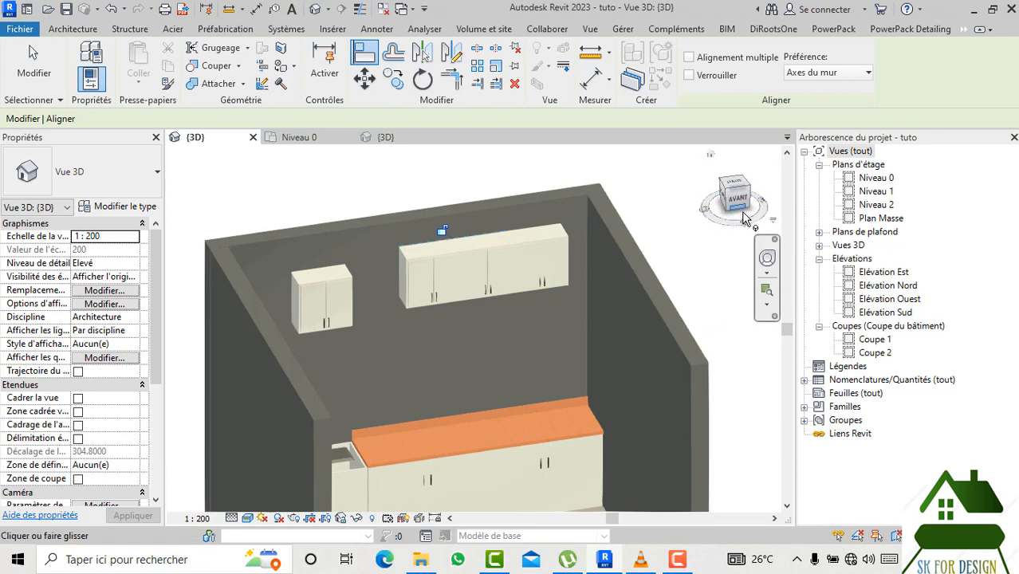
Align the fourth wall cabinet's adjacent side and top face with those of the third cabinet.
mouse_move(735, 197)
mouse_down()
mouse_move(637, 195)
mouse_move(649, 197)
mouse_up()
middle_drag(674, 251, 705, 246)
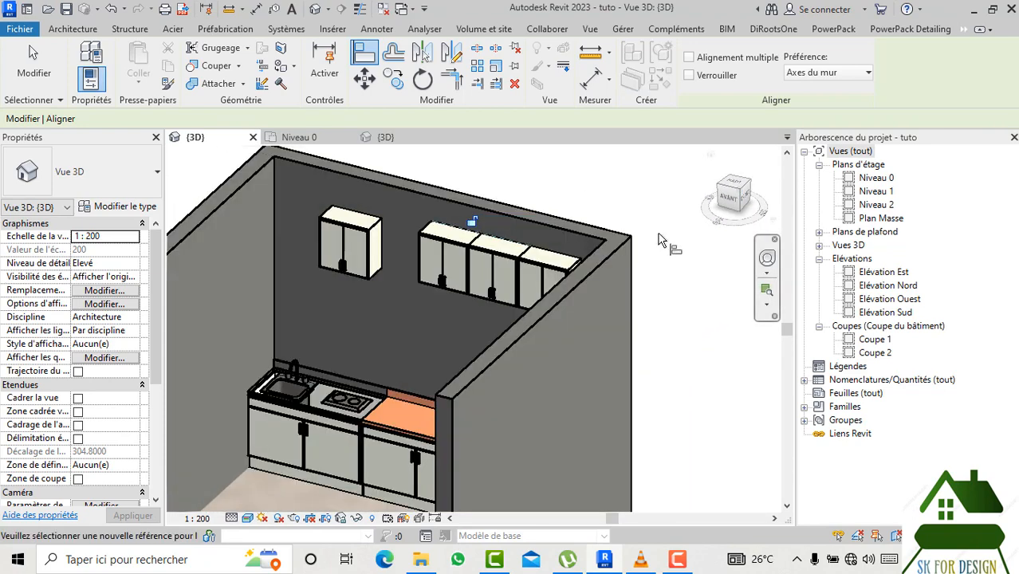
scroll(355, 255, up, 3)
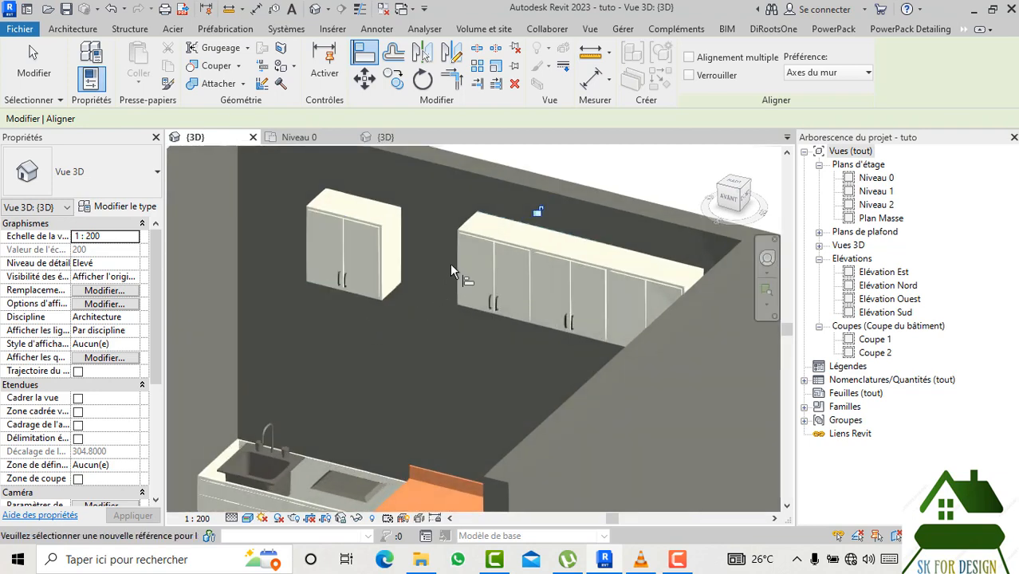
scroll(637, 220, down, 2)
mouse_move(730, 196)
mouse_down()
mouse_move(200, 197)
mouse_move(732, 197)
mouse_up()
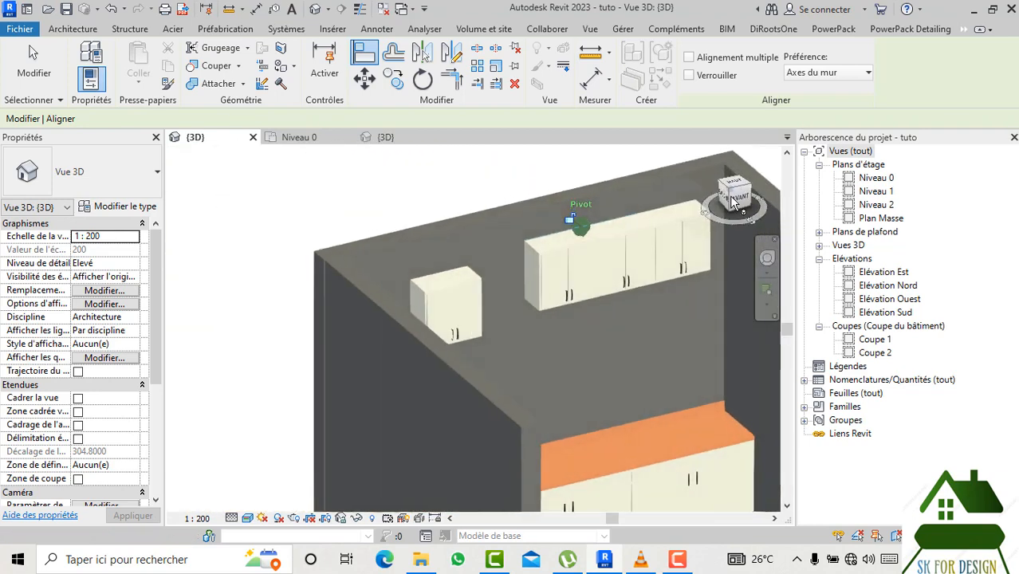
middle_drag(592, 292, 464, 282)
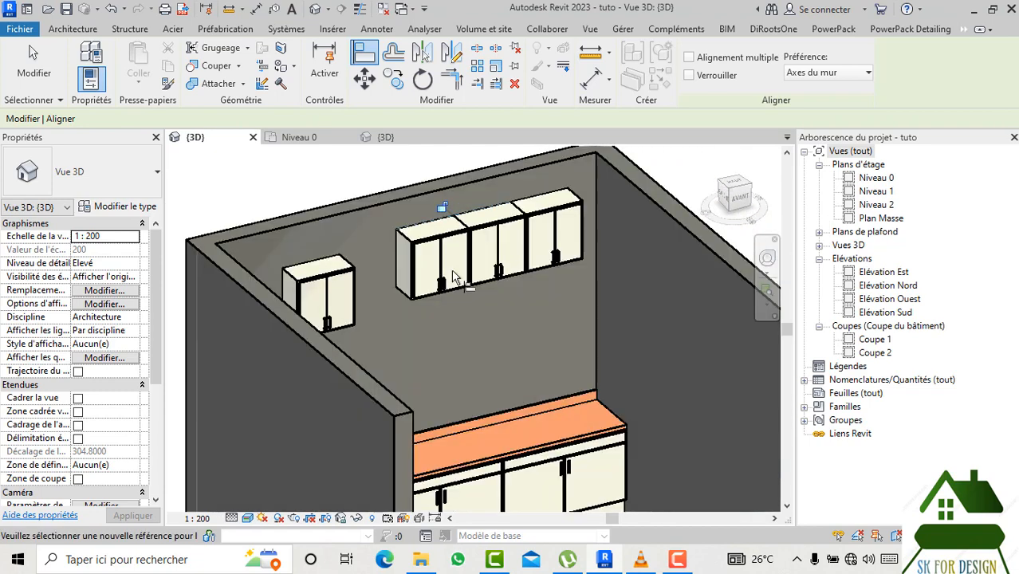
click(736, 197)
drag(679, 191, 641, 189)
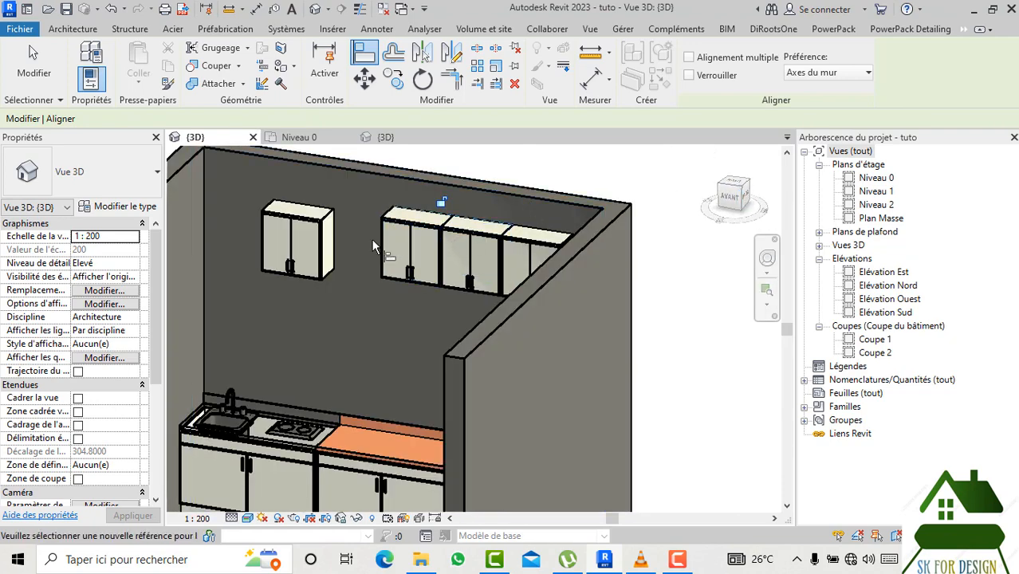
drag(753, 200, 257, 198)
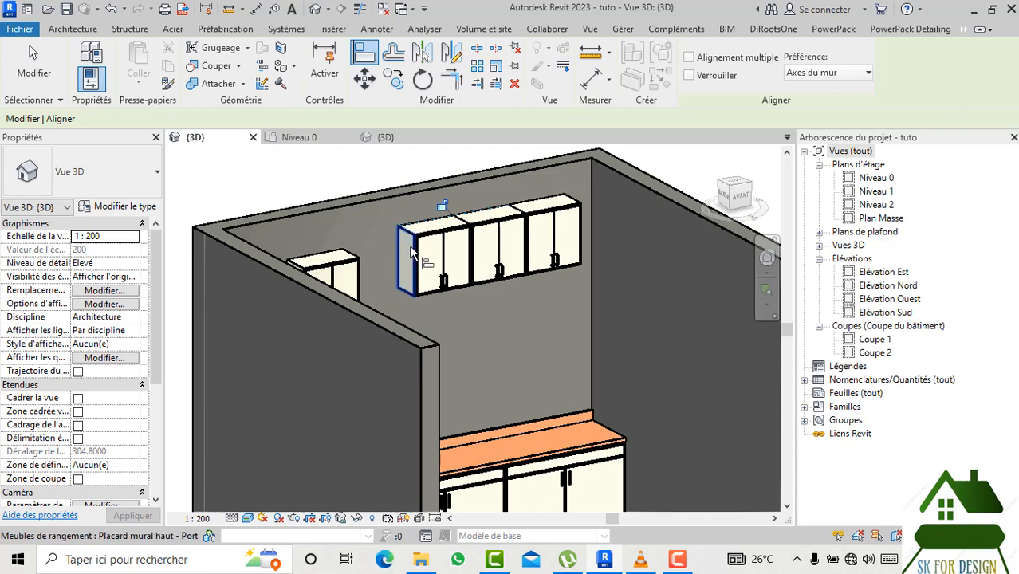
click(396, 256)
click(359, 270)
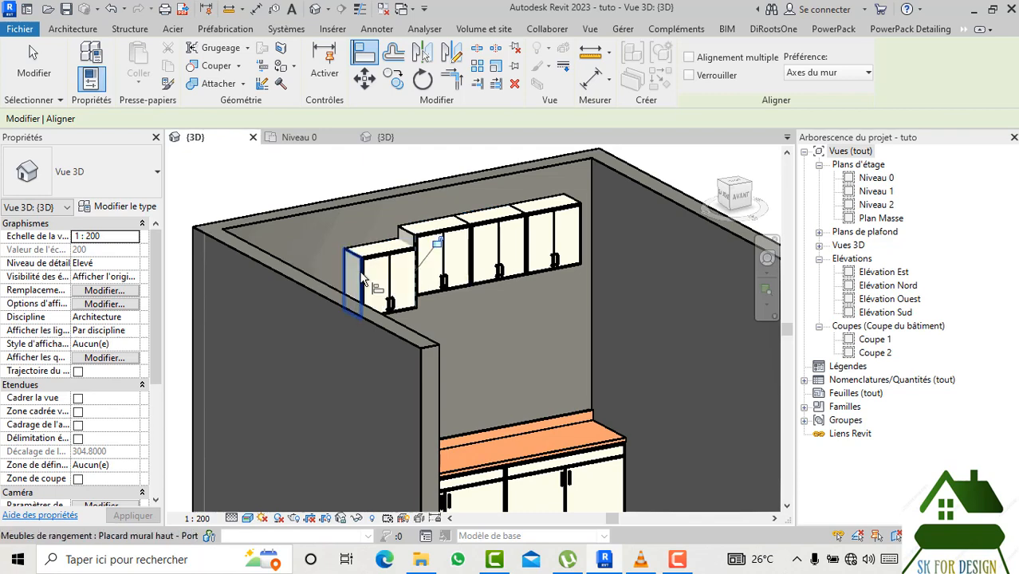
click(414, 238)
click(403, 246)
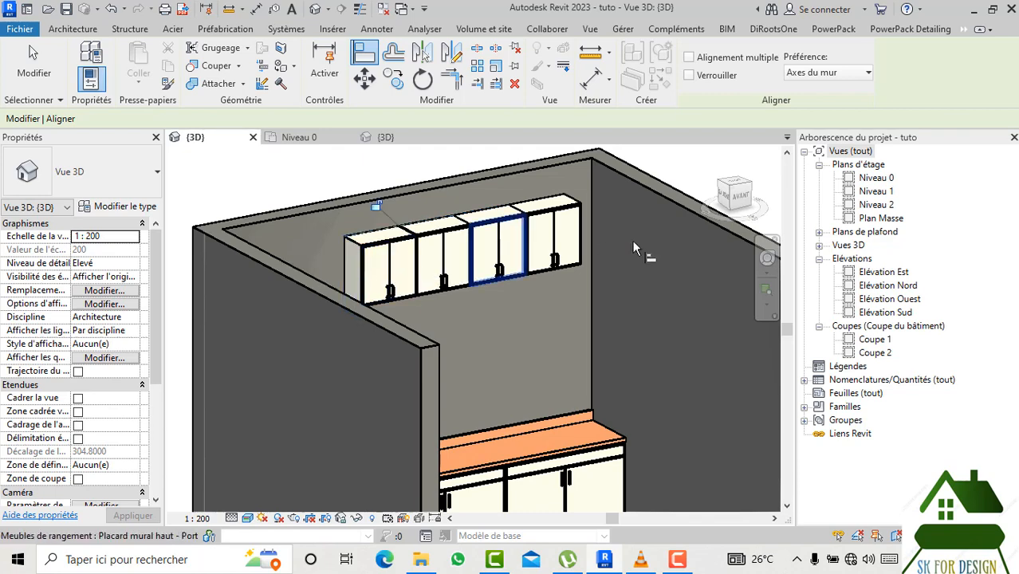
scroll(632, 241, down, 1)
drag(732, 196, 603, 182)
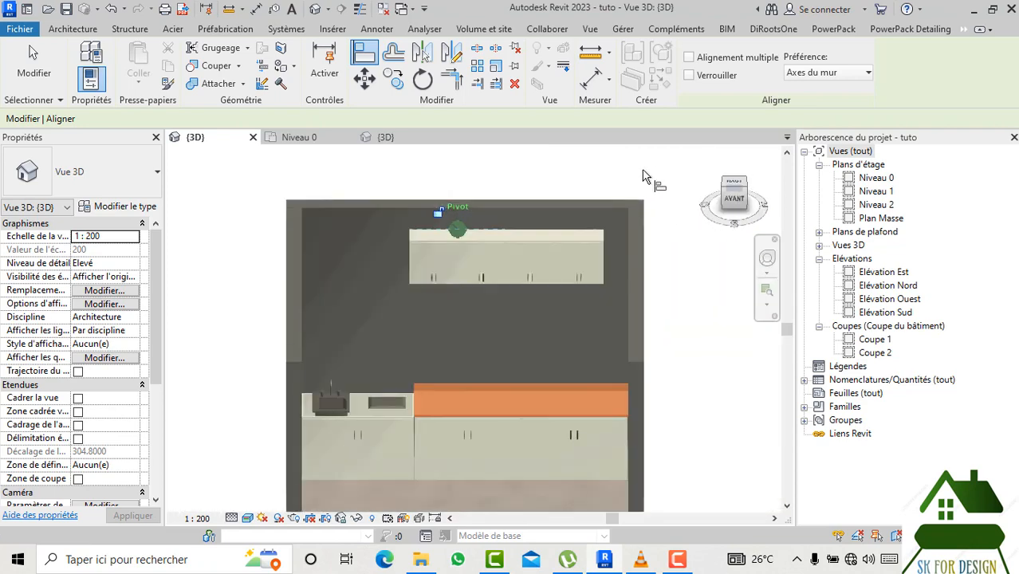
scroll(444, 243, up, 6)
scroll(363, 354, down, 5)
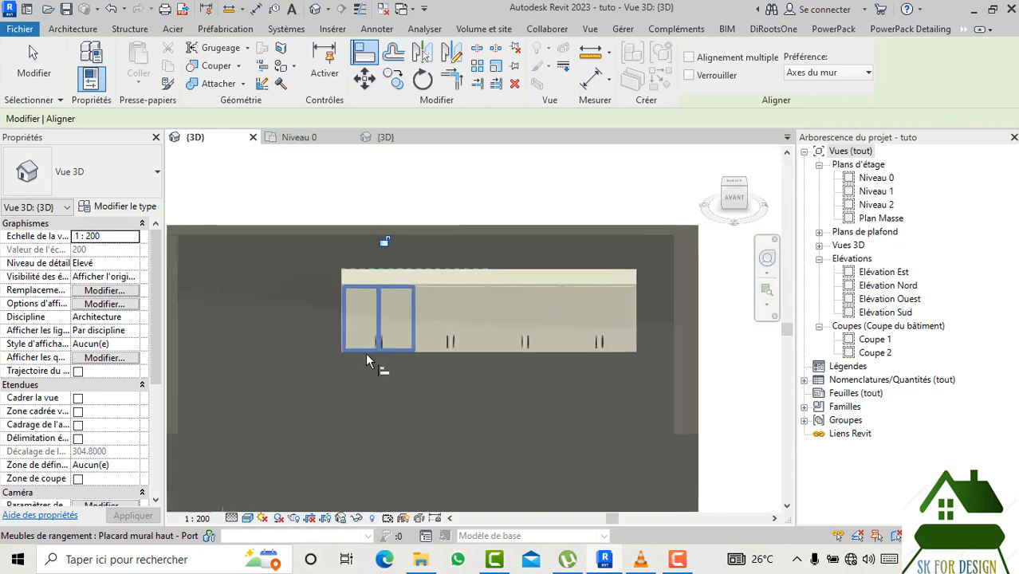
key(Escape)
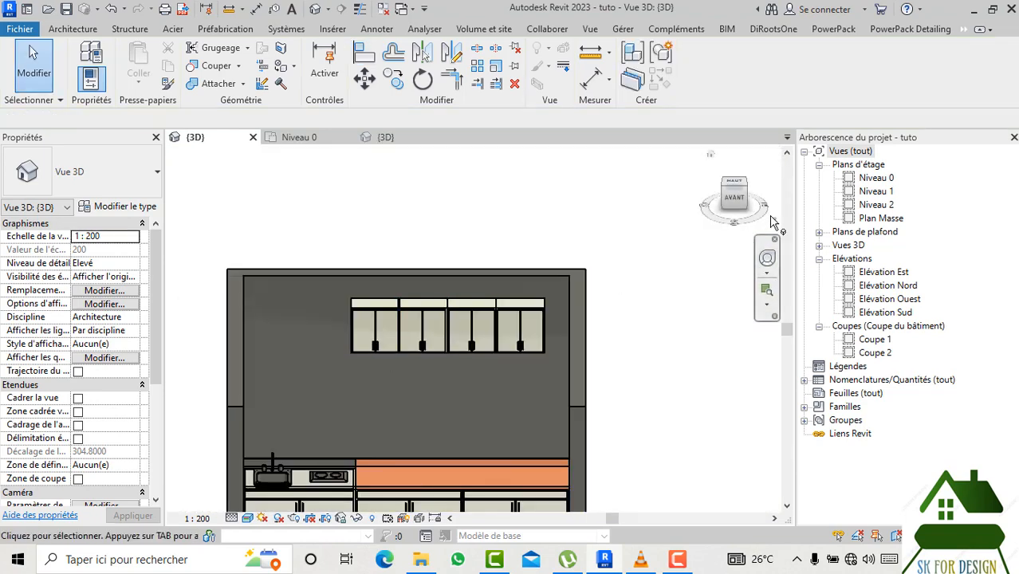
Open the corner wall cabinet family "Placard mural haut - Unité d'angle" and upgrade it to Revit 2023.
click(68, 30)
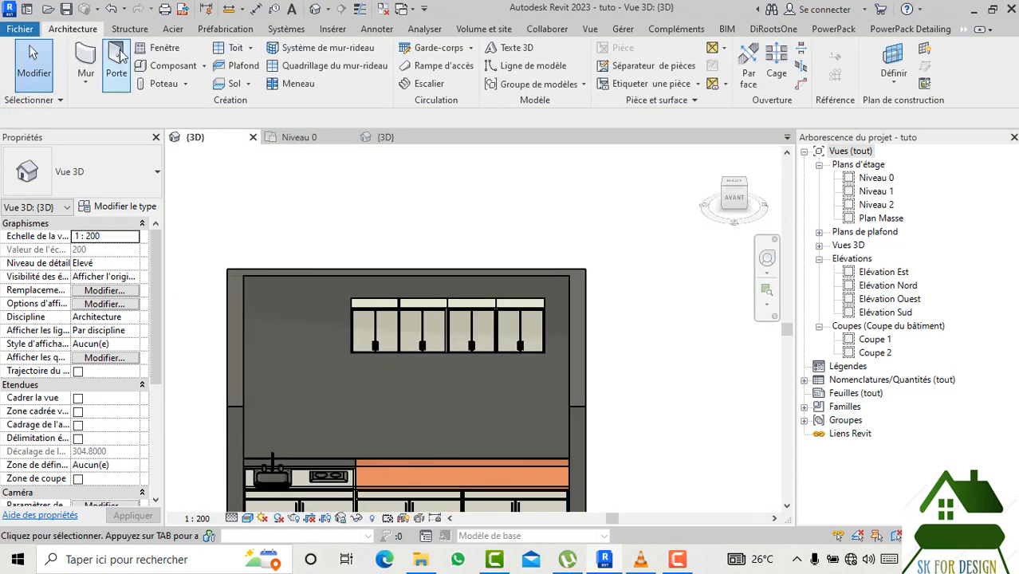
click(166, 68)
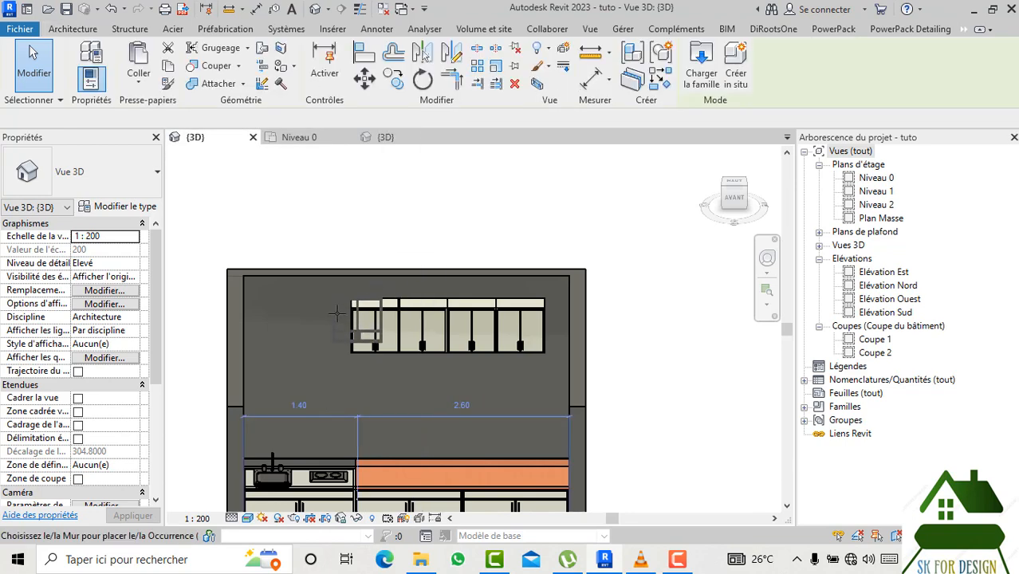
click(425, 560)
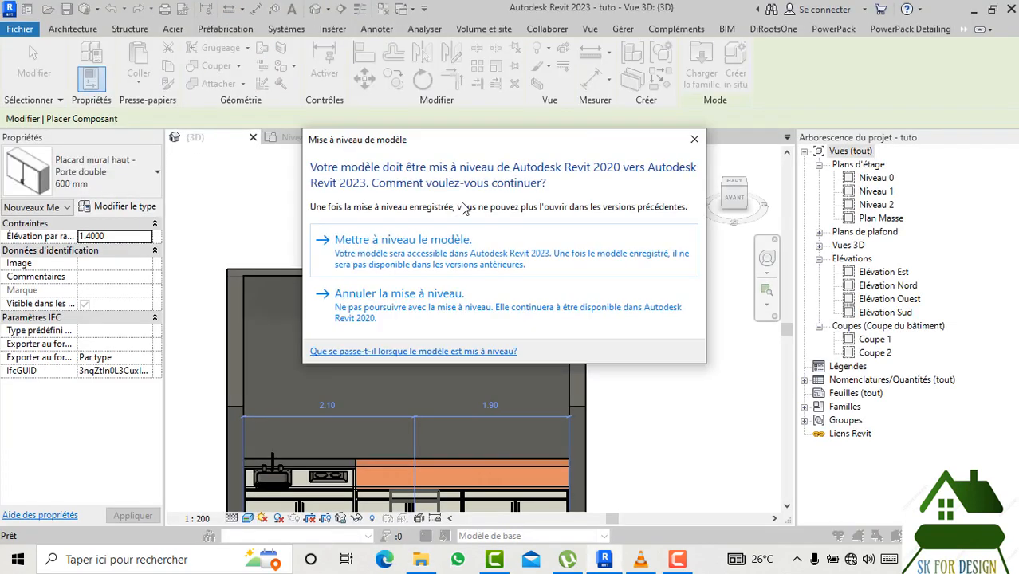
click(457, 242)
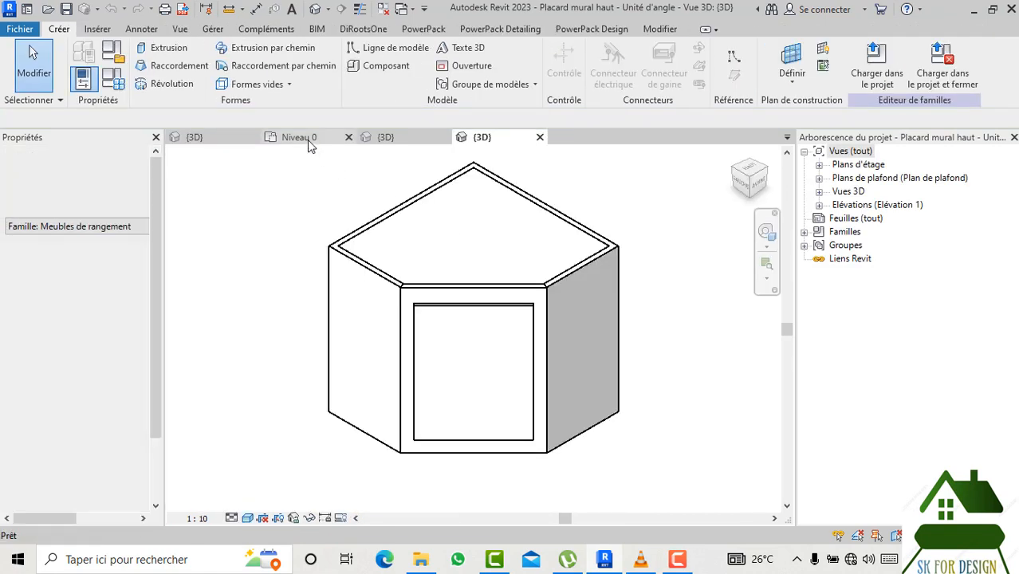
Open the project's Niveau 1 floor plan and check which component types are available for placement.
click(302, 137)
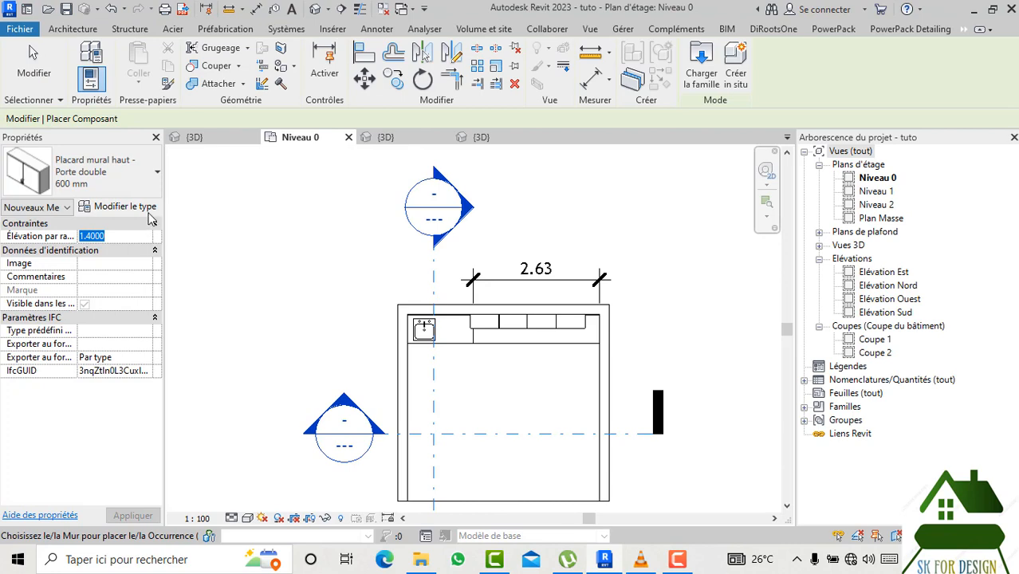
double_click(875, 191)
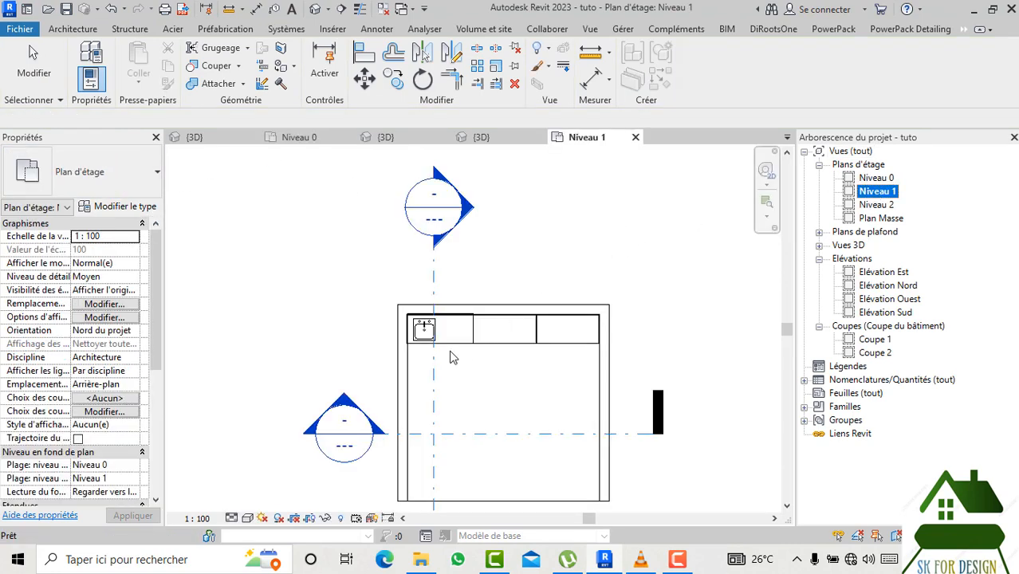
scroll(414, 332, up, 2)
click(96, 32)
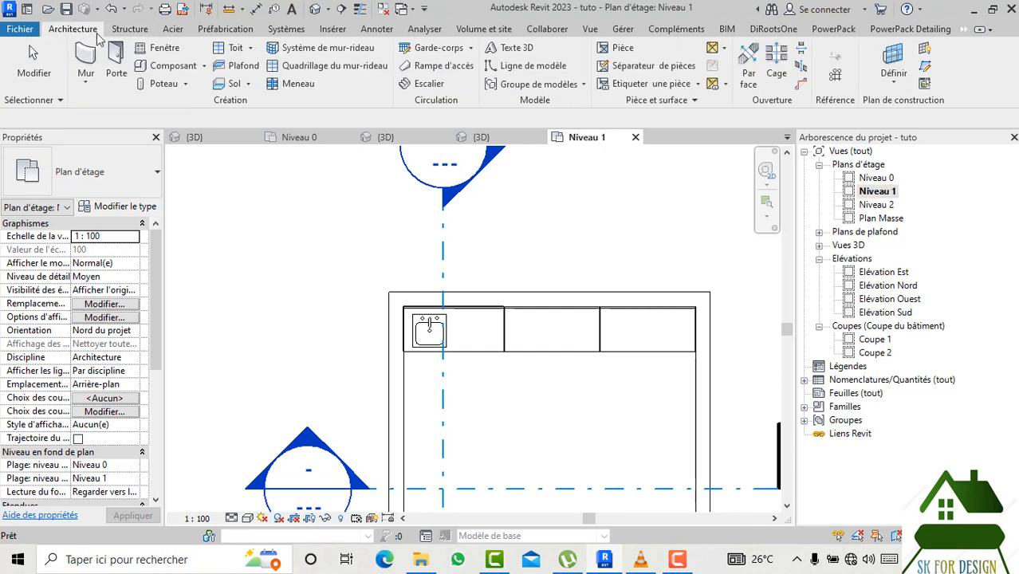
click(169, 66)
click(151, 193)
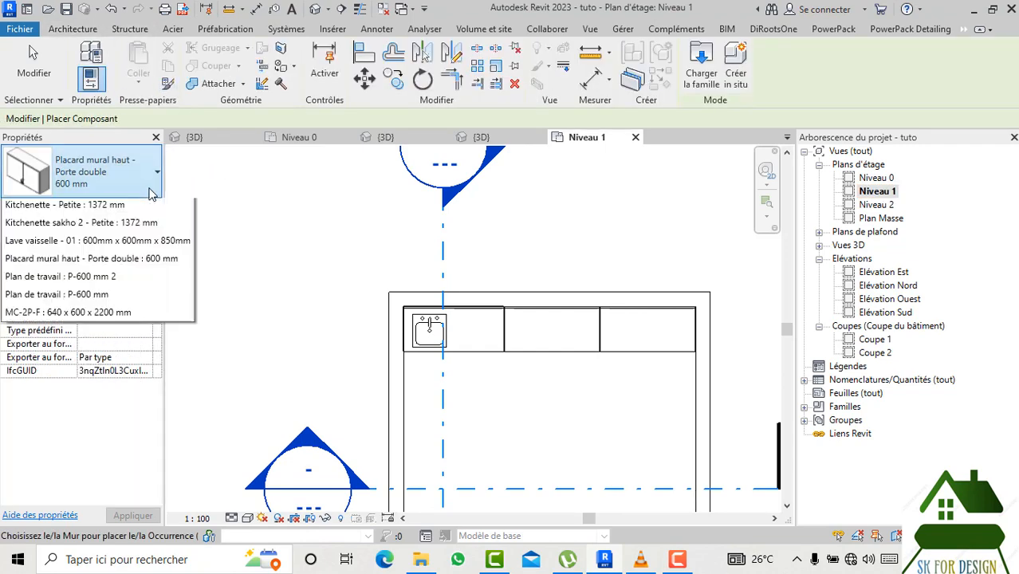
Load the corner wall cabinet family into the tuto.rvt project.
click(507, 138)
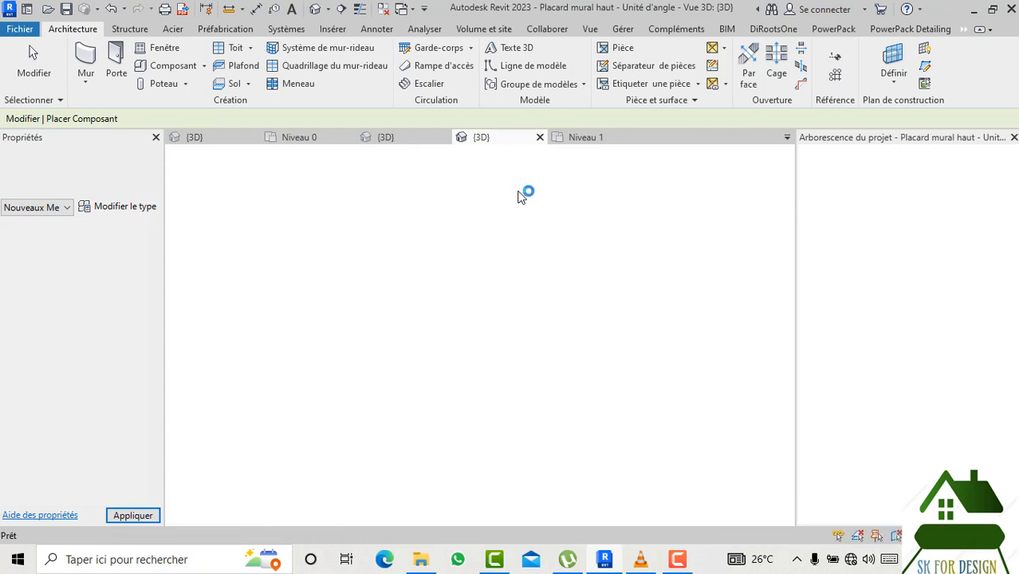
click(877, 64)
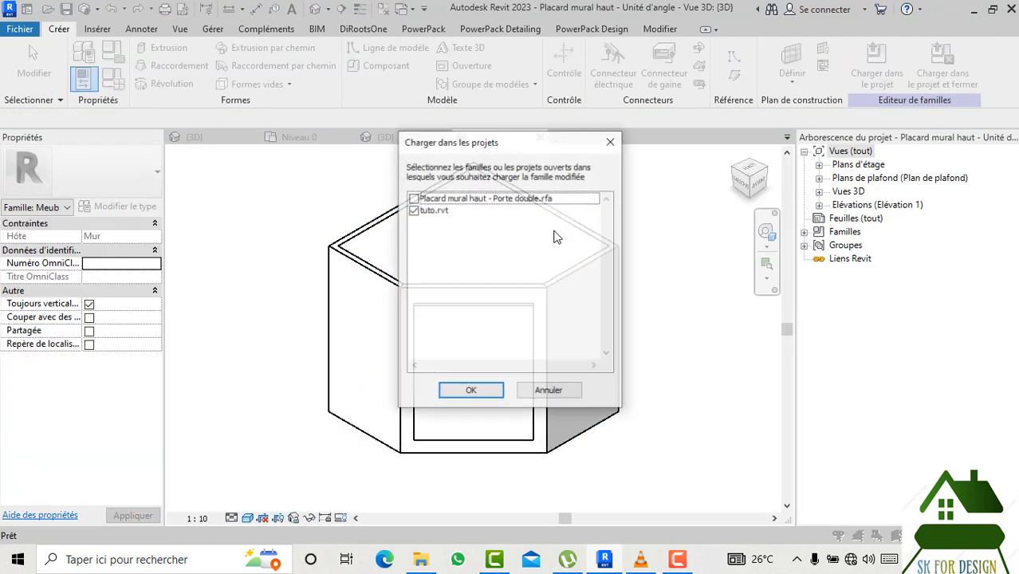
click(493, 388)
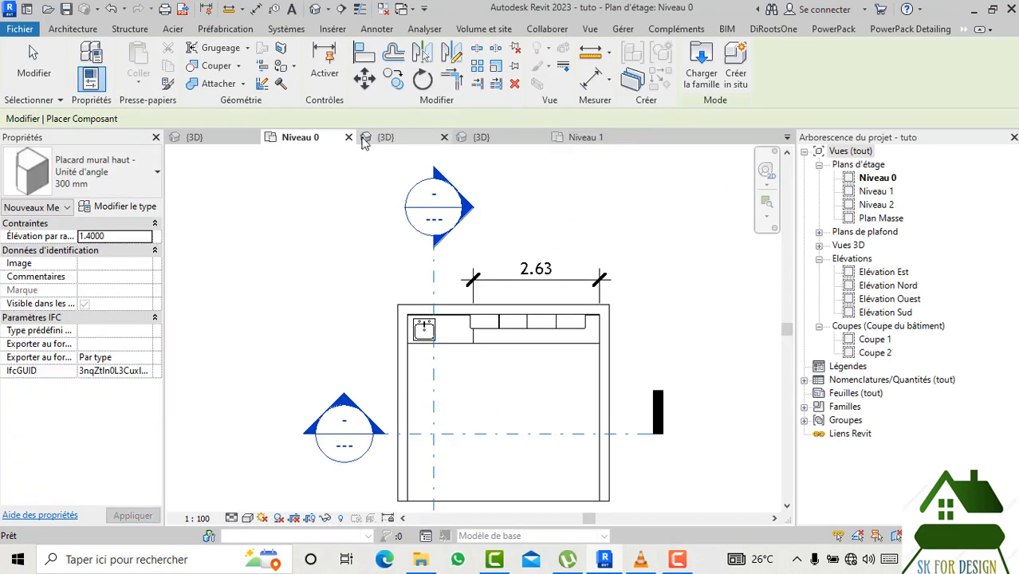
Place a 300 mm corner wall cabinet (Unité d'angle) against the left side wall, just in front of the sink unit, in the Niveau 1 plan.
click(481, 137)
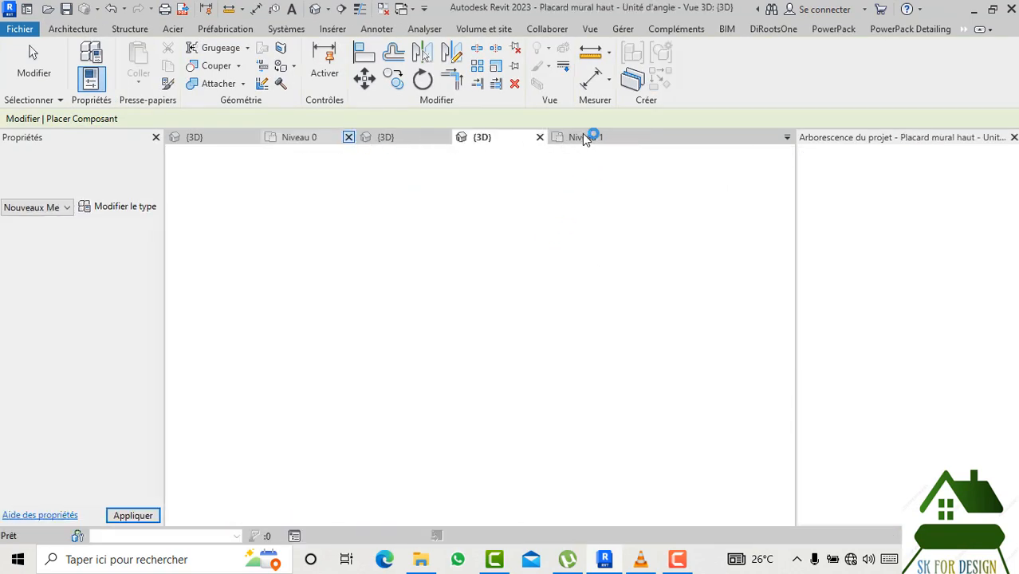
click(499, 138)
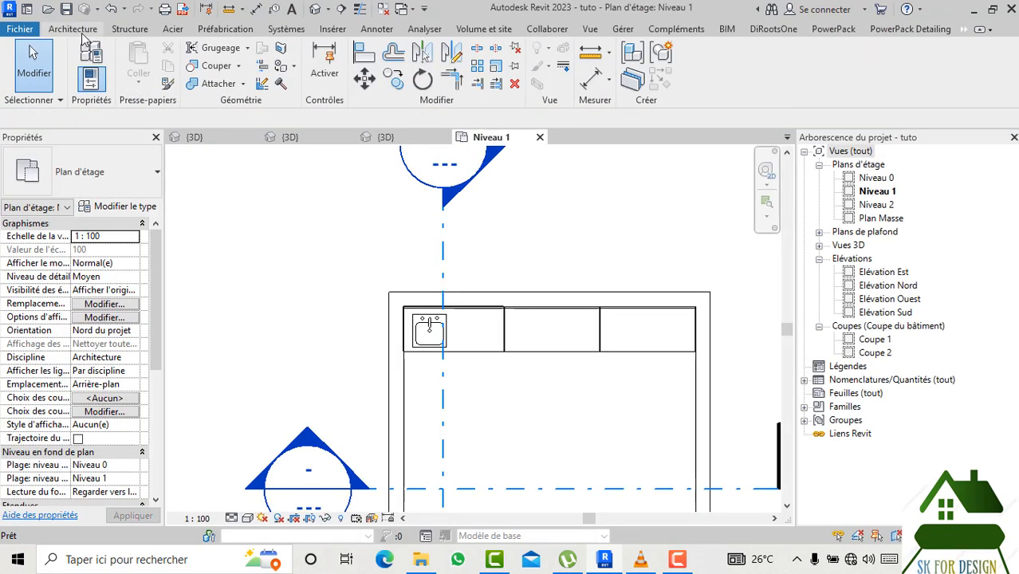
click(80, 30)
click(206, 69)
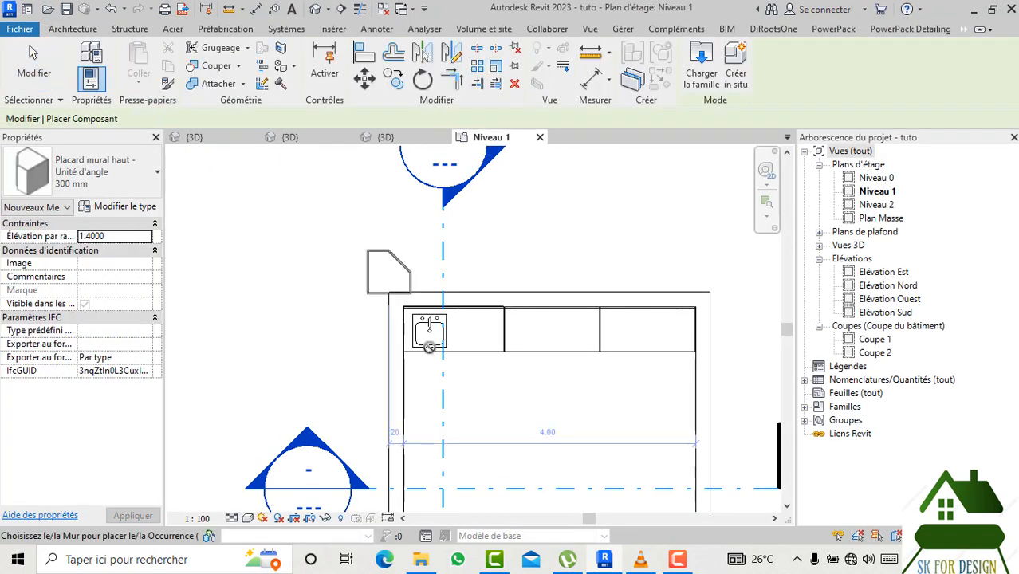
scroll(429, 347, up, 3)
scroll(335, 267, up, 2)
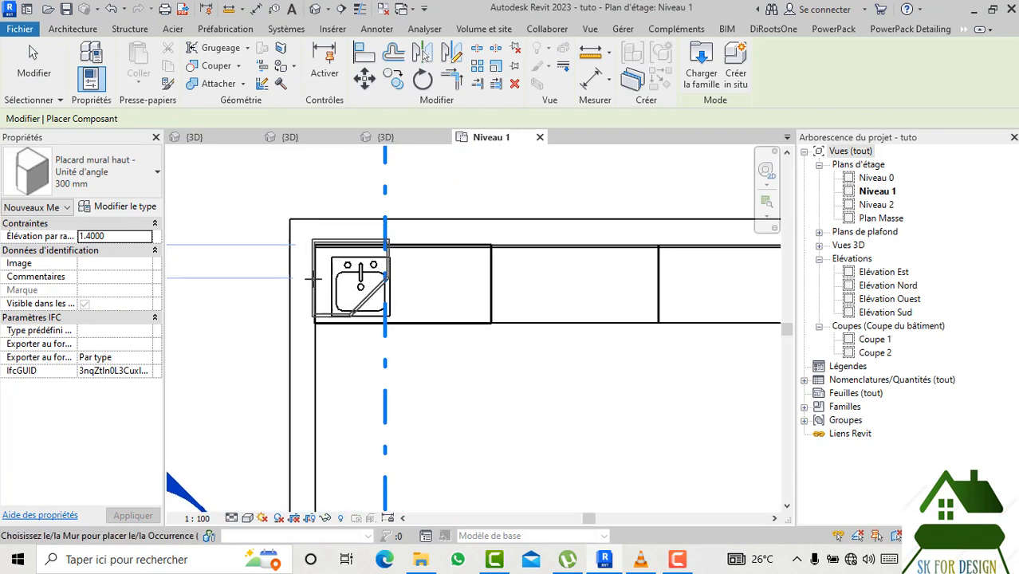
scroll(314, 280, up, 2)
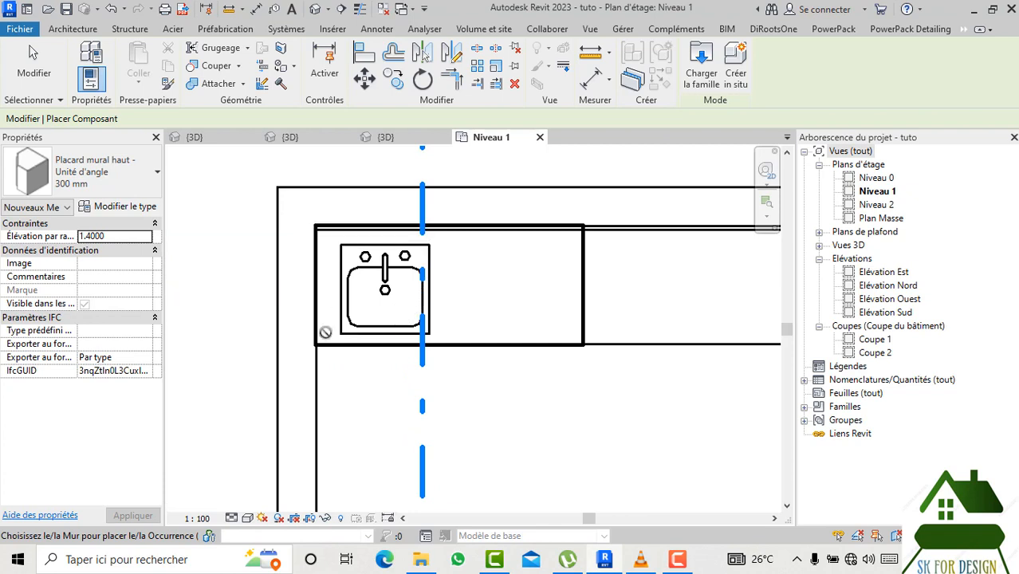
middle_drag(316, 358, 286, 266)
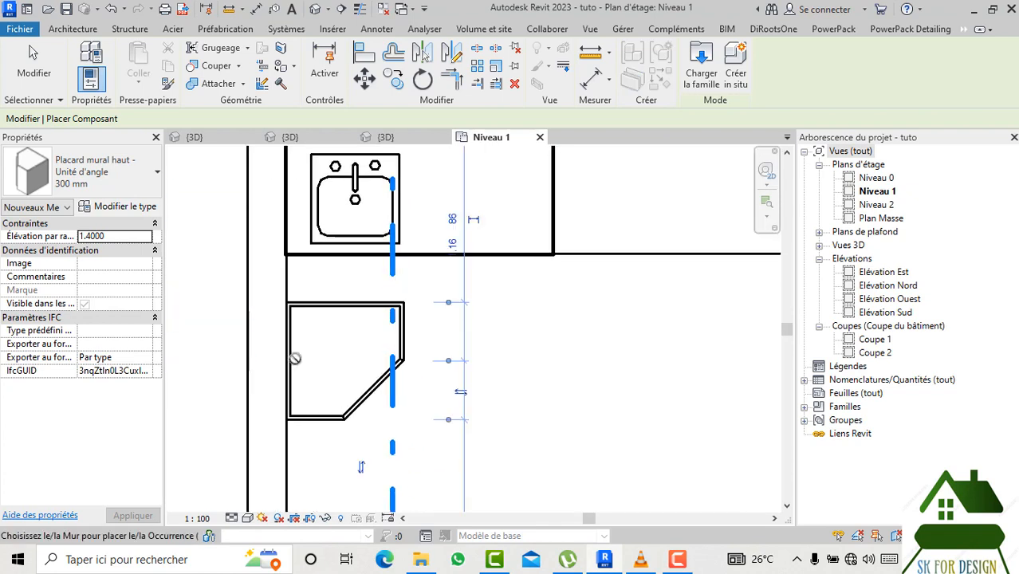
scroll(292, 360, down, 1)
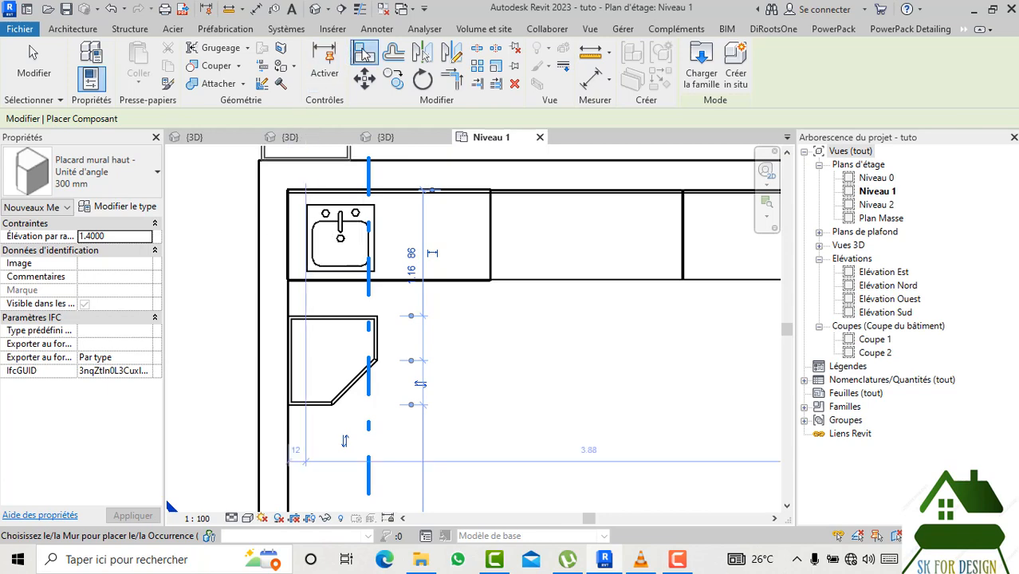
Align the corner cabinet's rear edge with the back wall's inner face so it sits in the corner above the sink.
click(364, 52)
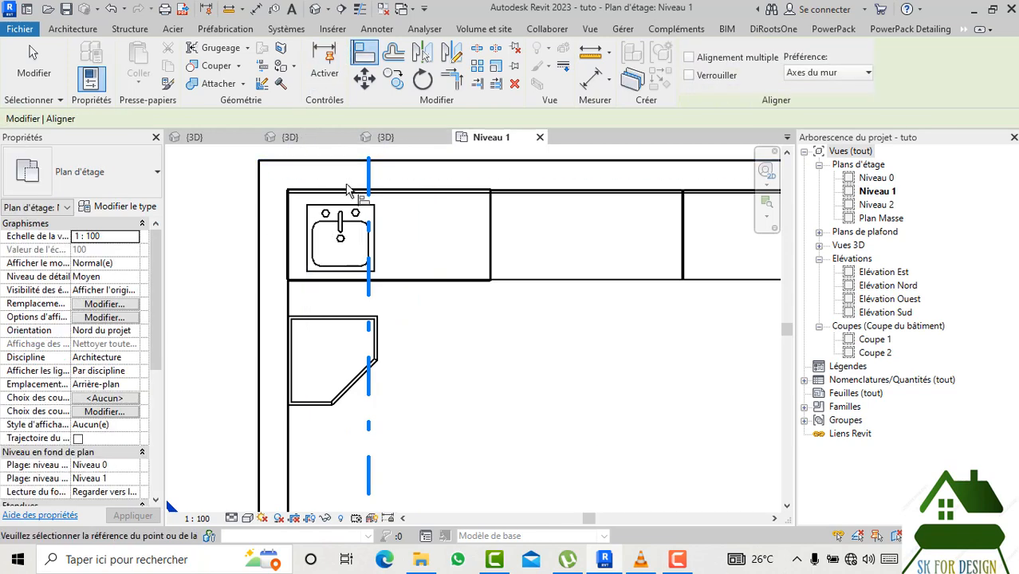
click(341, 318)
scroll(350, 319, down, 2)
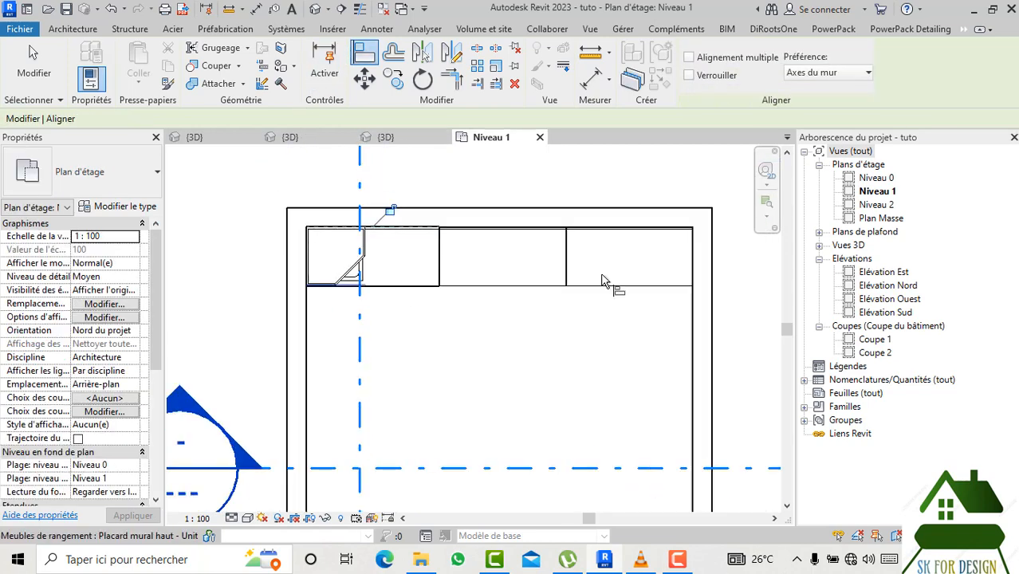
Align the corner cabinet's top face with the top of the wall cabinet row in the 3D view.
click(227, 141)
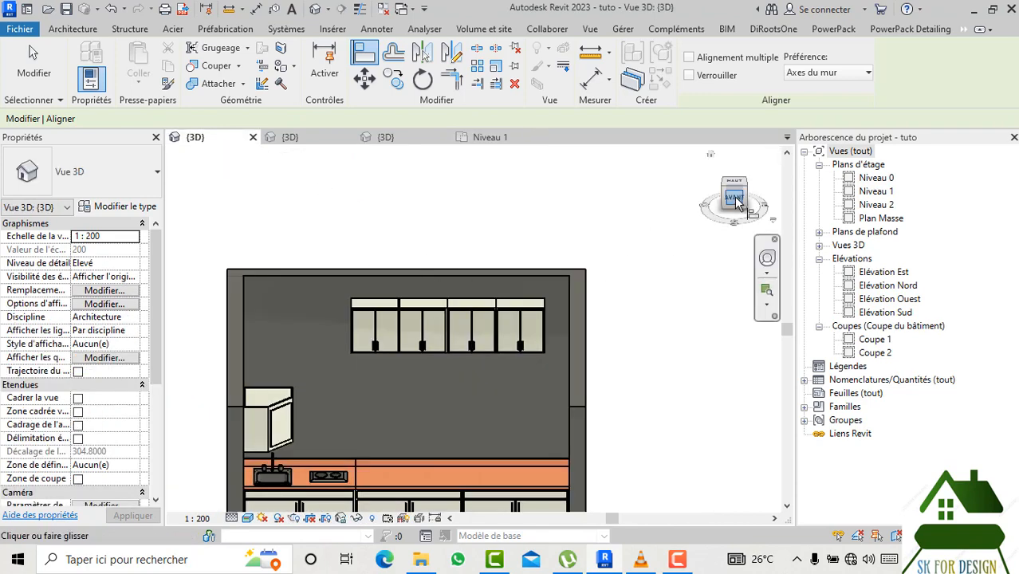
mouse_move(638, 231)
shift+middle_down()
mouse_move(678, 196)
mouse_move(668, 199)
mouse_move(717, 210)
shift+middle_up()
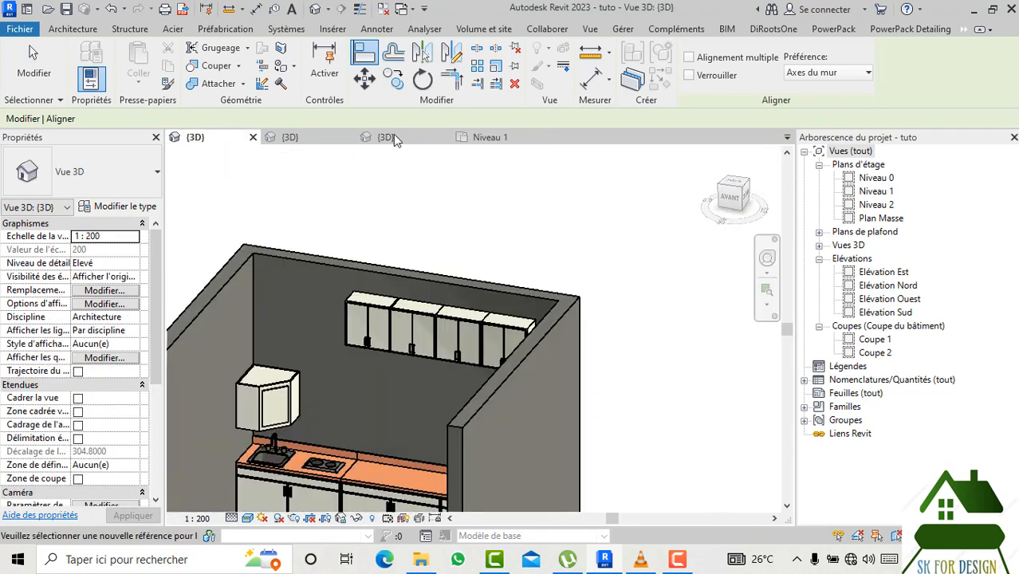
click(368, 302)
click(289, 382)
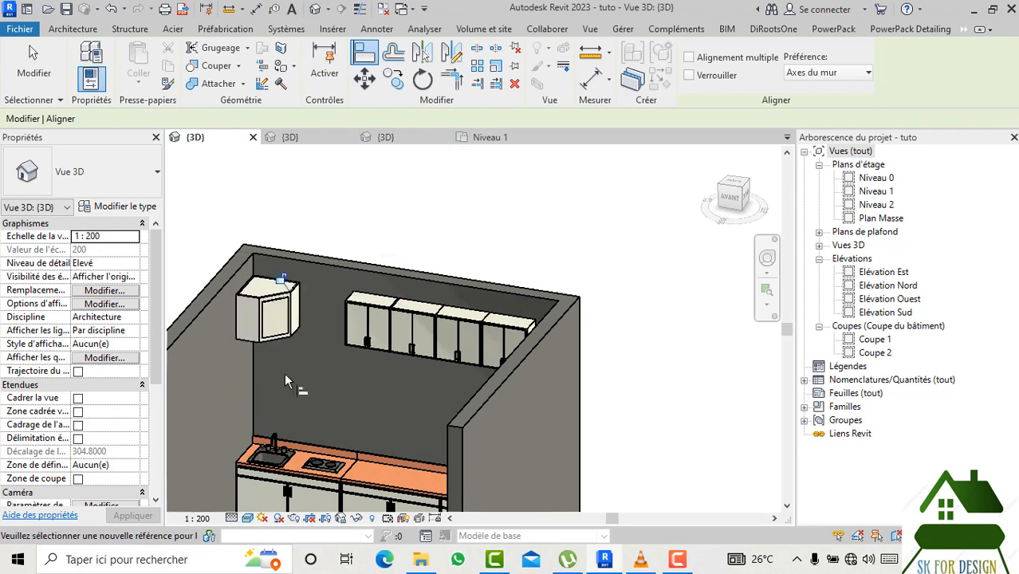
key(Escape)
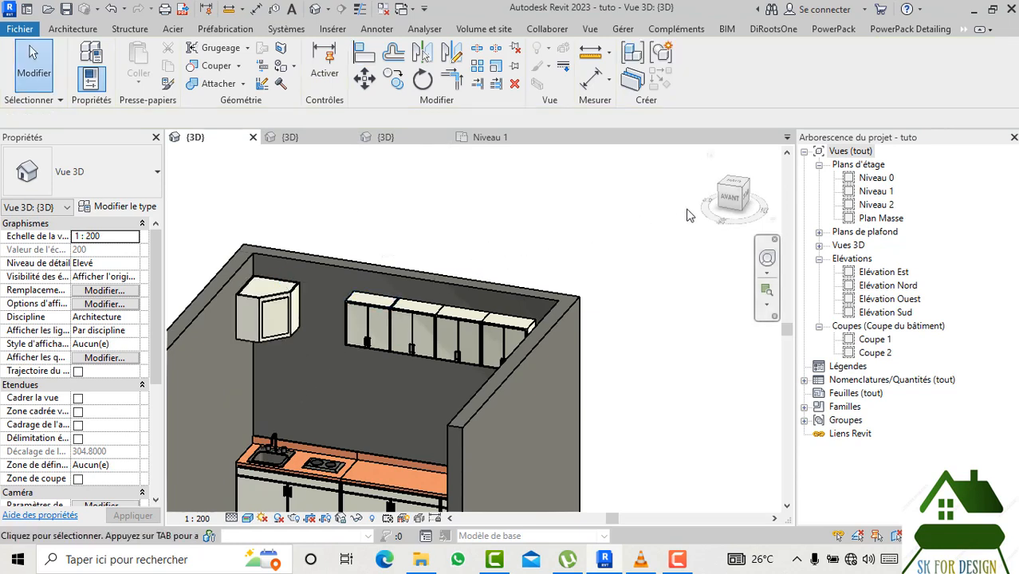
Copy the row's leftmost 600 mm double-door wall cabinet about 0.68 m left into the gap beside the corner cabinet.
drag(720, 205, 657, 222)
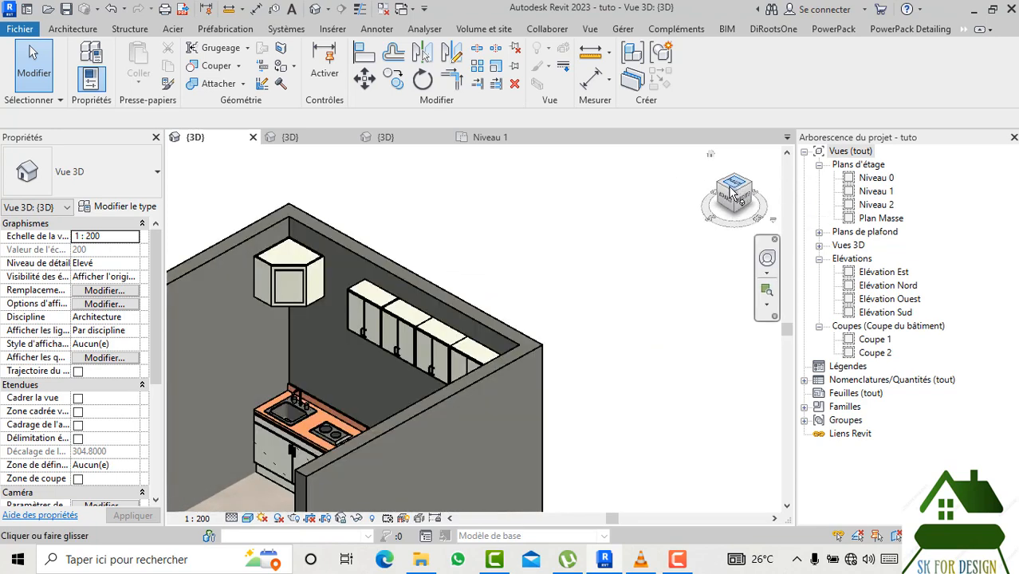
drag(733, 192, 603, 230)
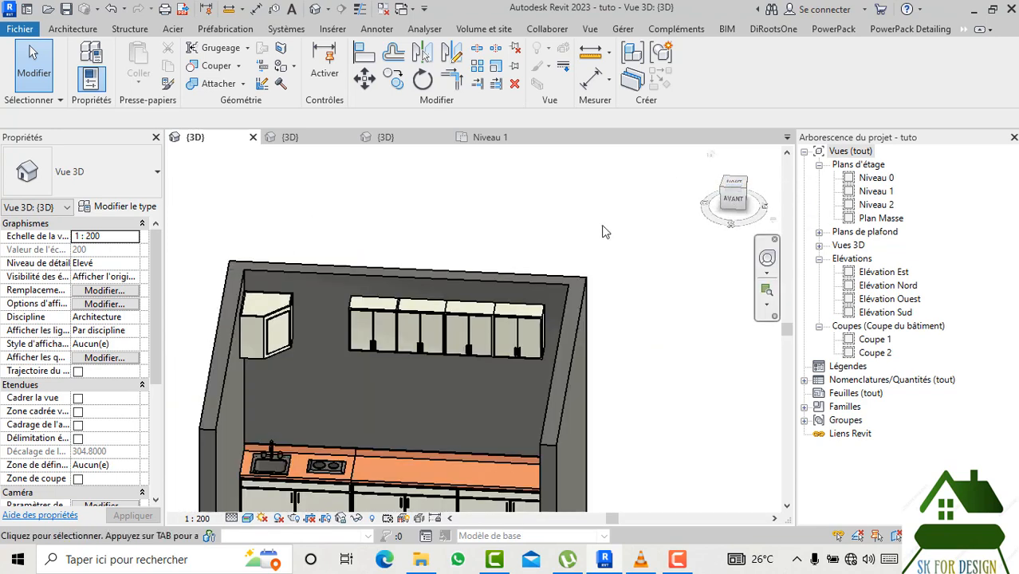
scroll(266, 356, up, 4)
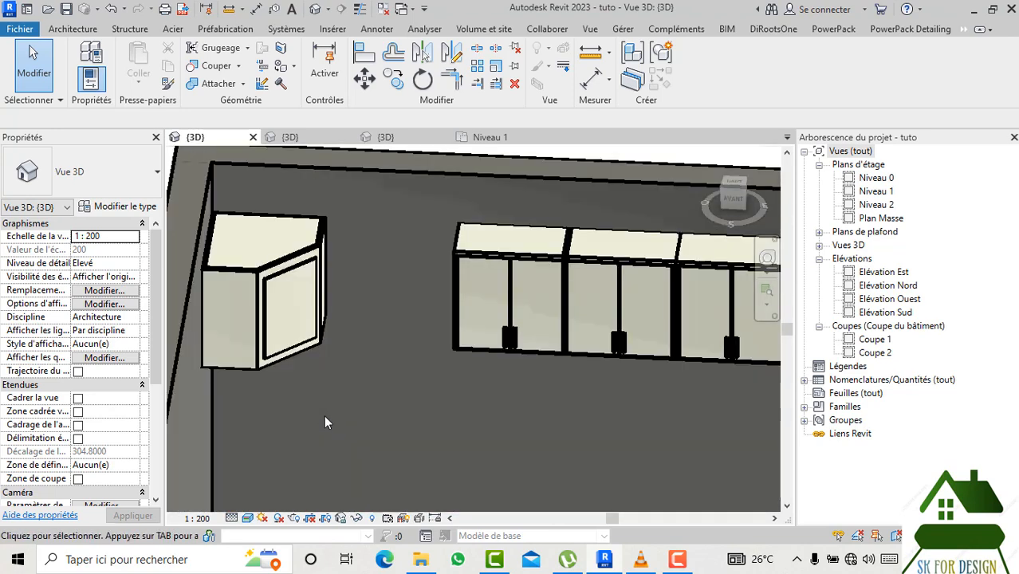
scroll(324, 415, down, 2)
middle_drag(364, 412, 303, 347)
scroll(302, 347, down, 2)
mouse_move(734, 205)
mouse_down()
mouse_move(769, 200)
mouse_move(664, 200)
mouse_move(685, 205)
mouse_up()
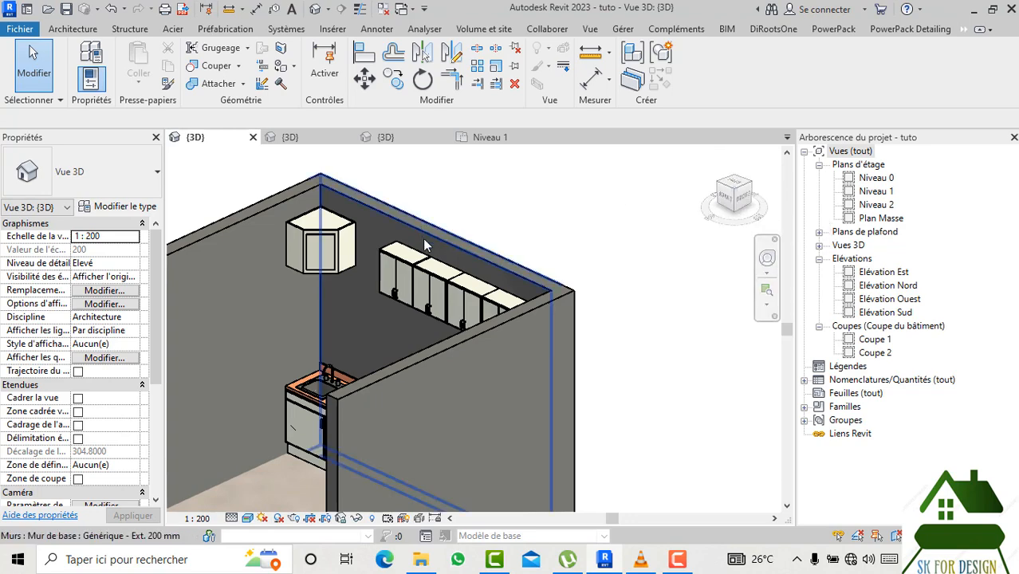
click(394, 253)
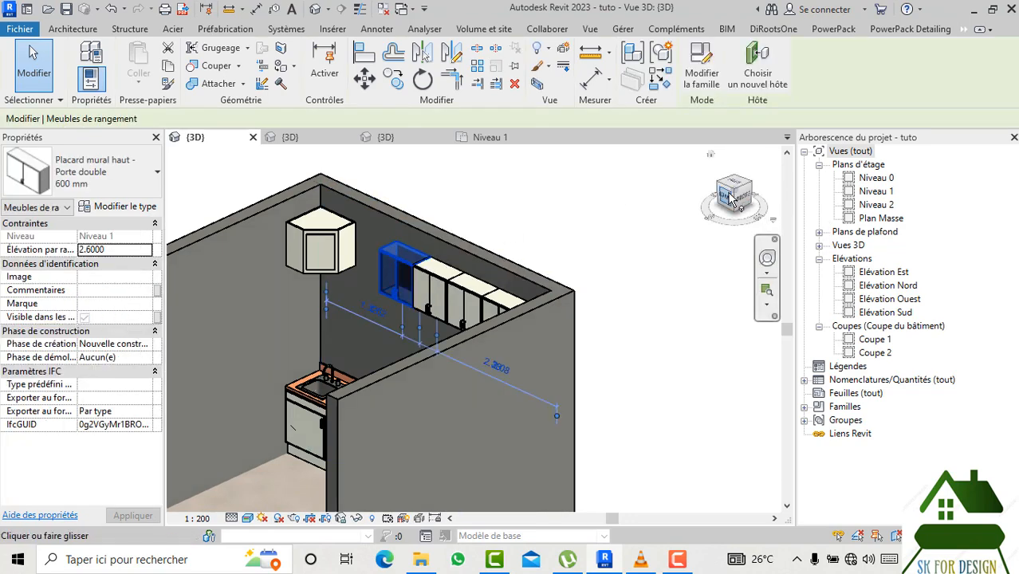
drag(728, 192, 268, 185)
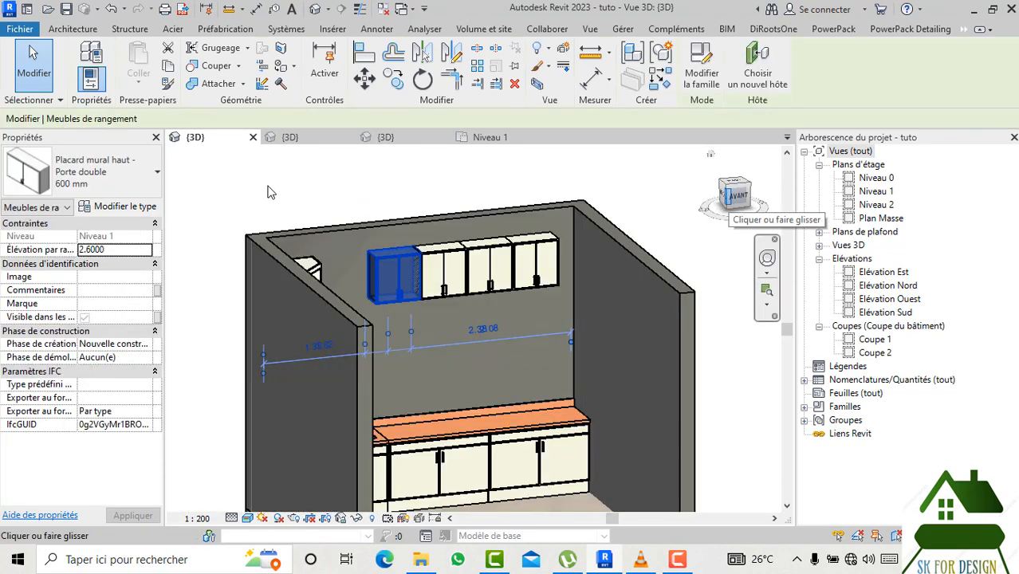
drag(729, 194, 718, 199)
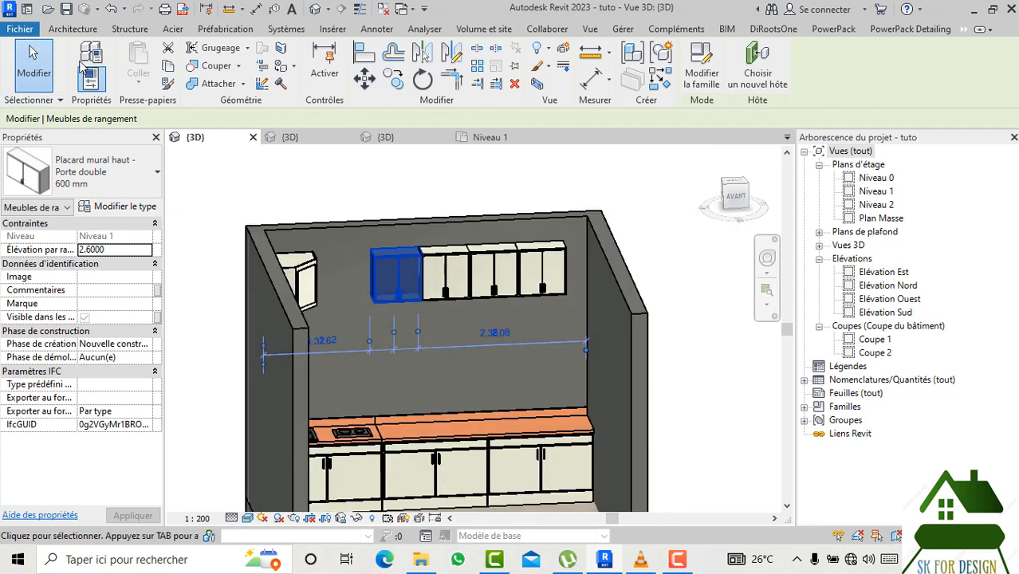
click(738, 203)
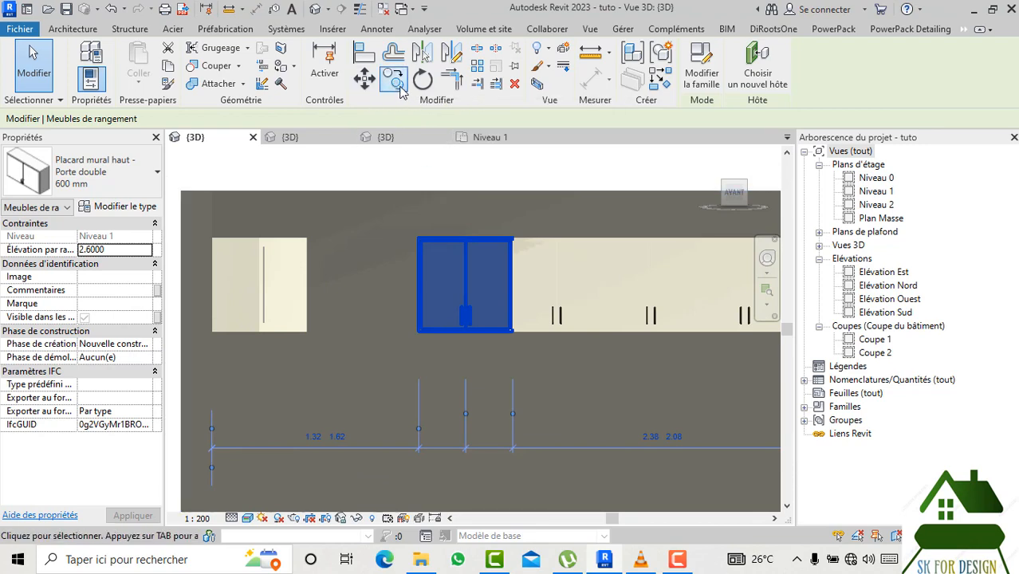
click(512, 238)
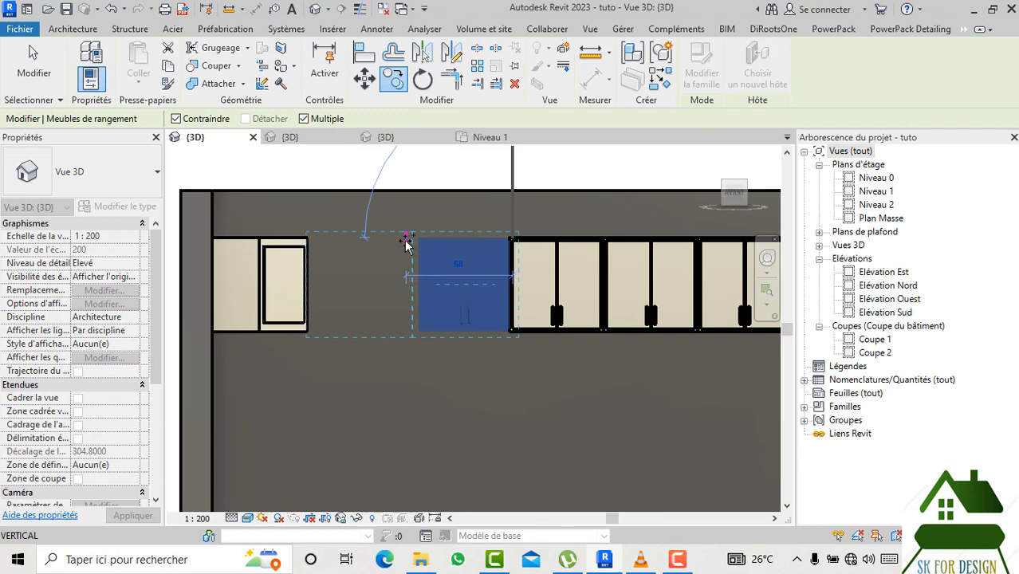
click(406, 239)
key(Escape)
key(Escape)
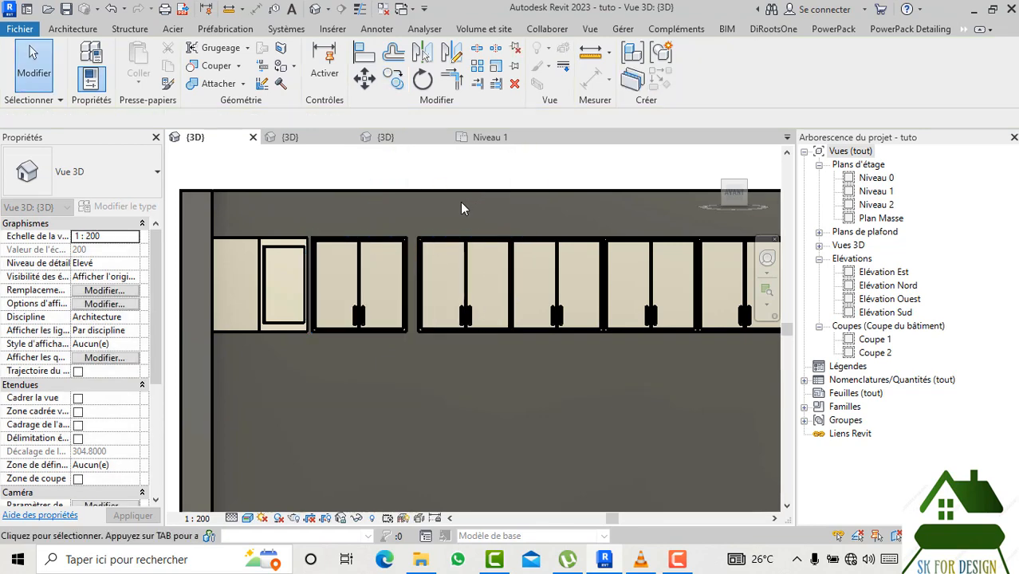
Select the original row's leftmost cabinet and move its temporary dimension's witness line from the side wall to the corner cabinet's edge.
mouse_move(461, 208)
shift+middle_down()
mouse_move(181, 231)
mouse_move(743, 216)
mouse_move(647, 211)
mouse_move(726, 208)
mouse_move(730, 195)
shift+middle_up()
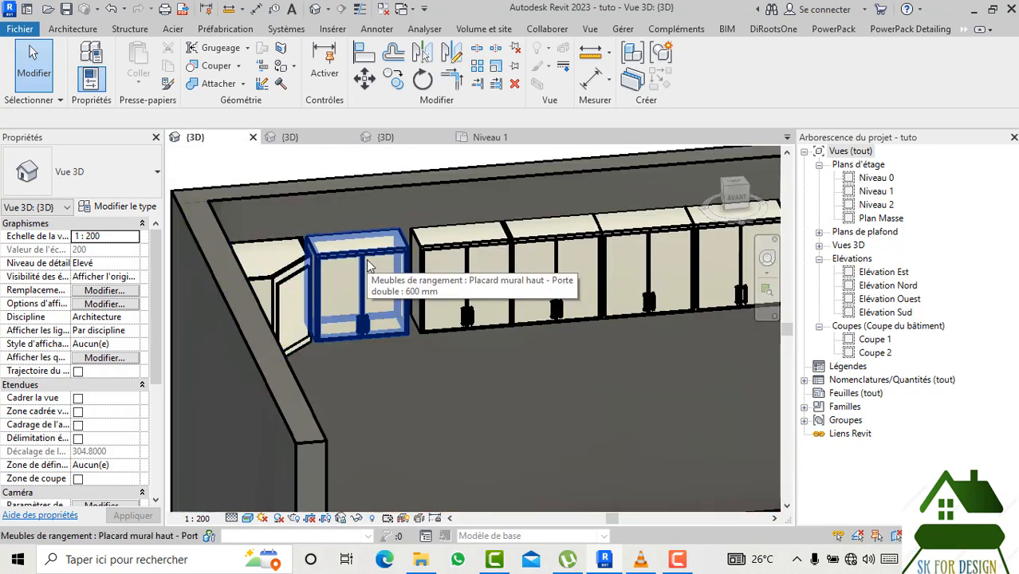
click(415, 251)
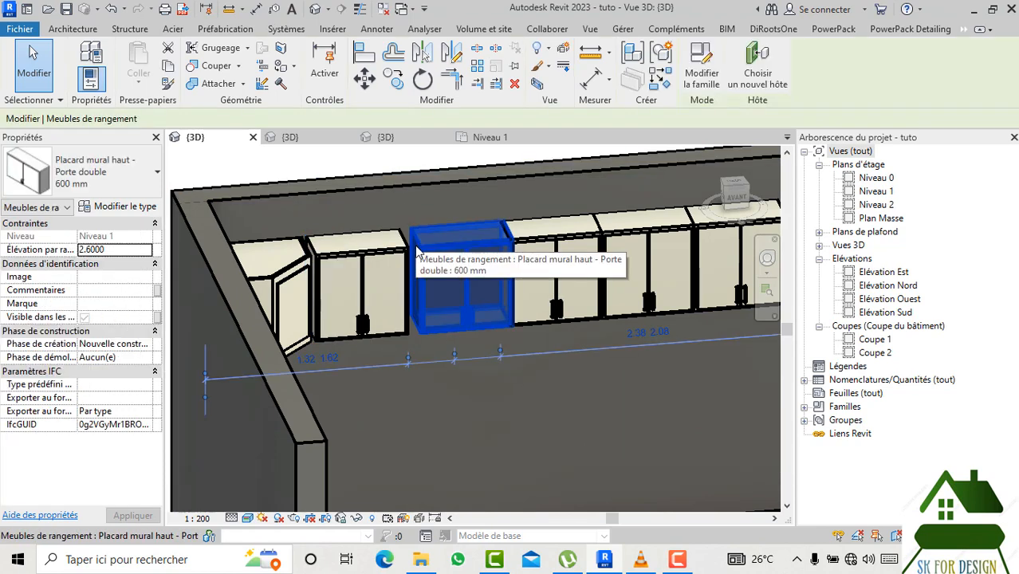
click(742, 203)
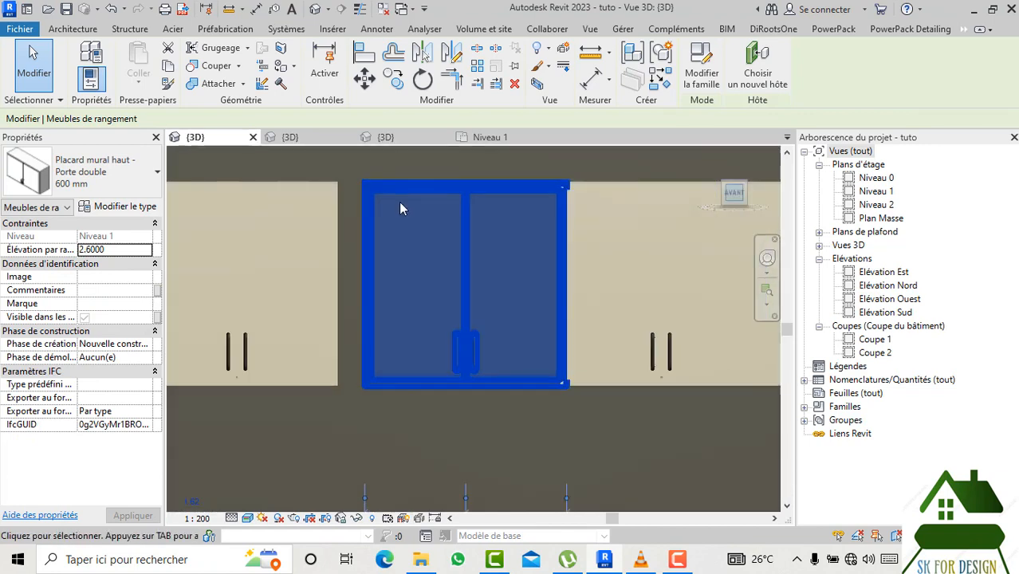
scroll(401, 211, down, 2)
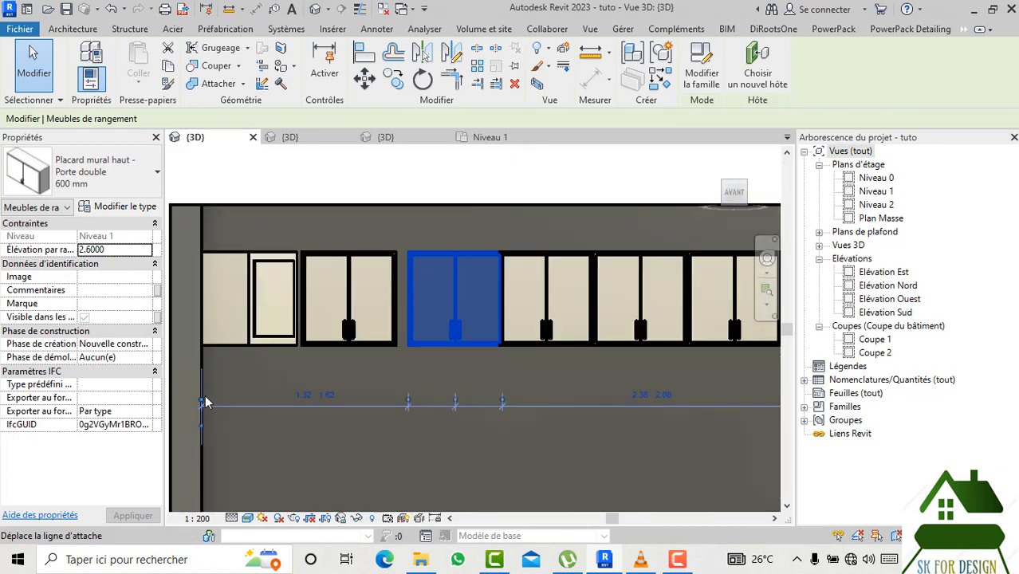
drag(203, 398, 297, 342)
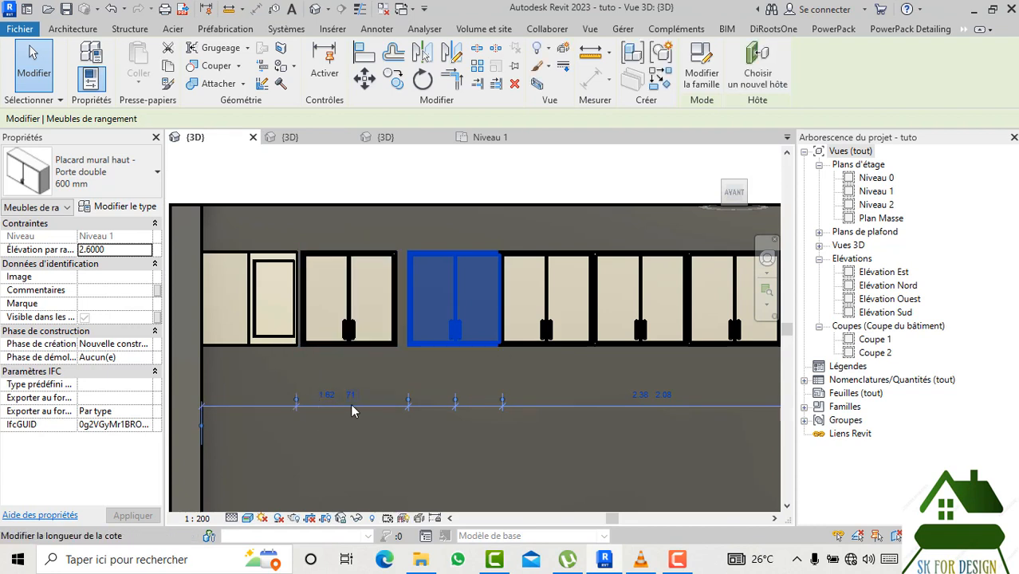
scroll(350, 403, up, 2)
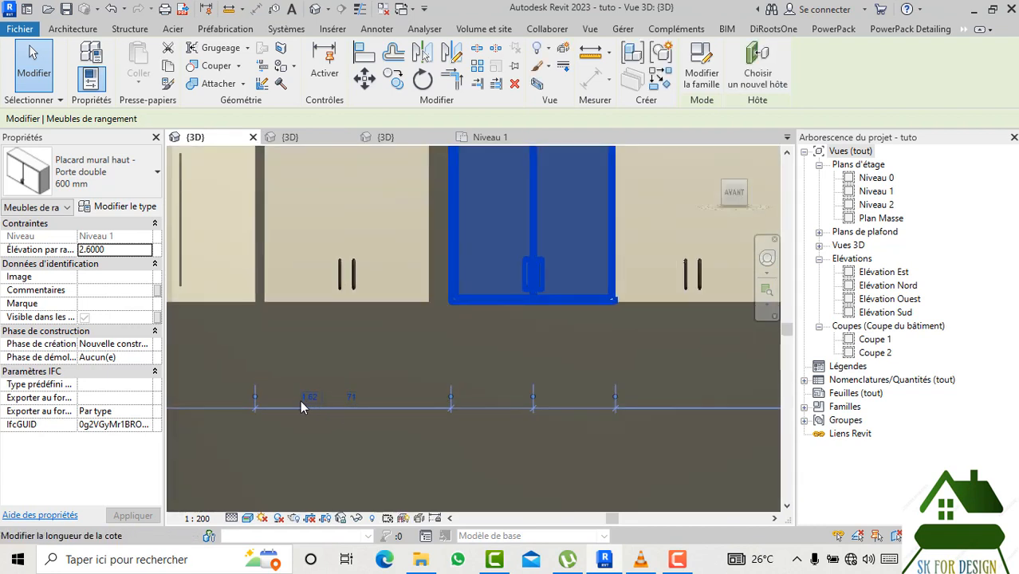
scroll(323, 415, down, 3)
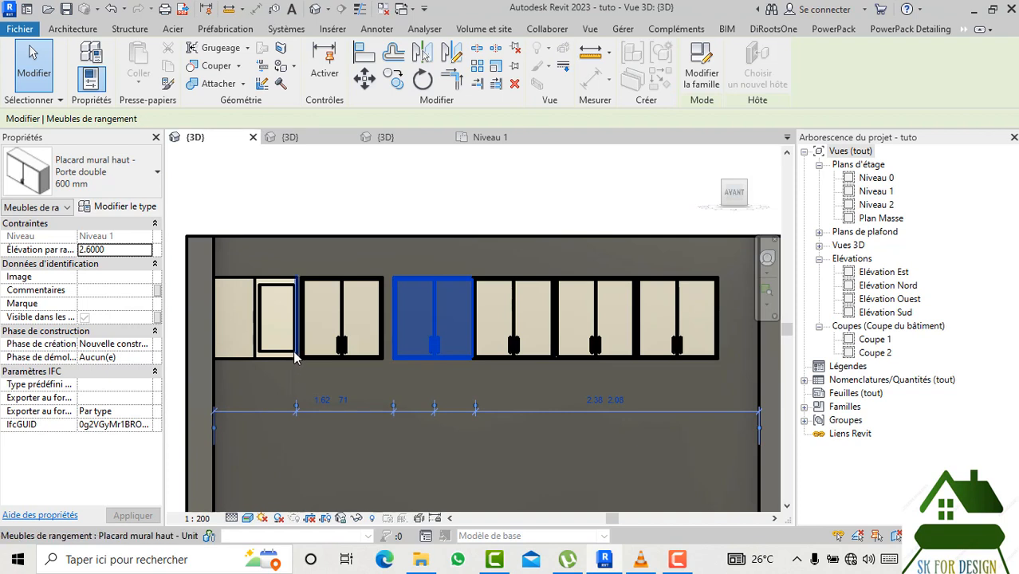
scroll(361, 415, up, 1)
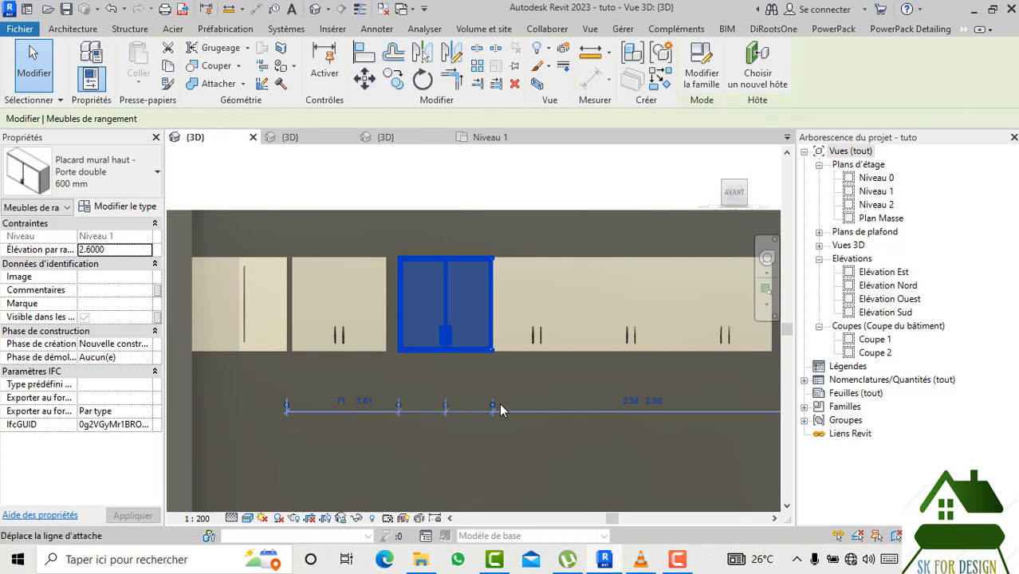
scroll(499, 403, down, 1)
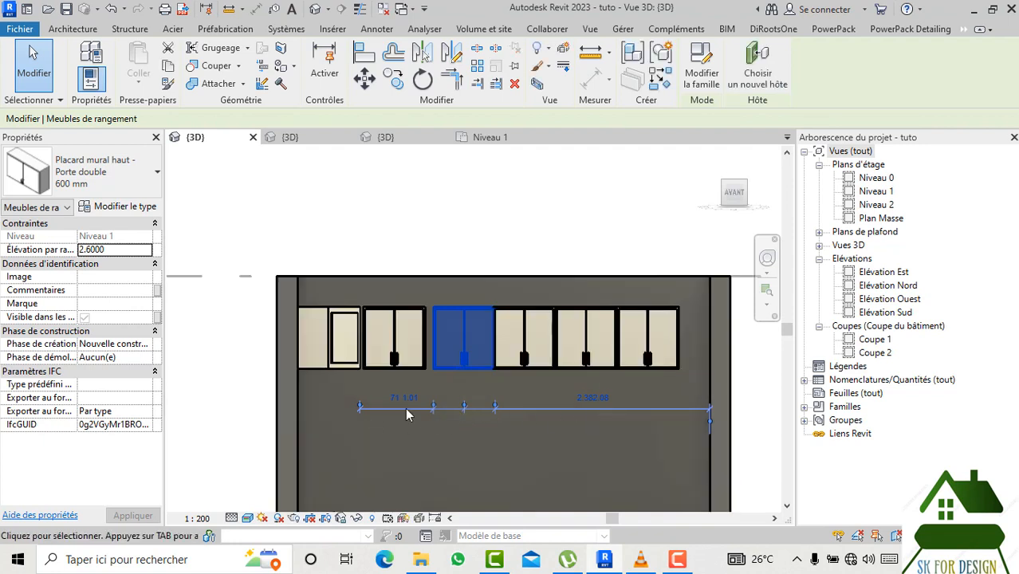
Measure the width between the corner cabinet's right edge and the first cabinet of the original row.
scroll(407, 410, up, 2)
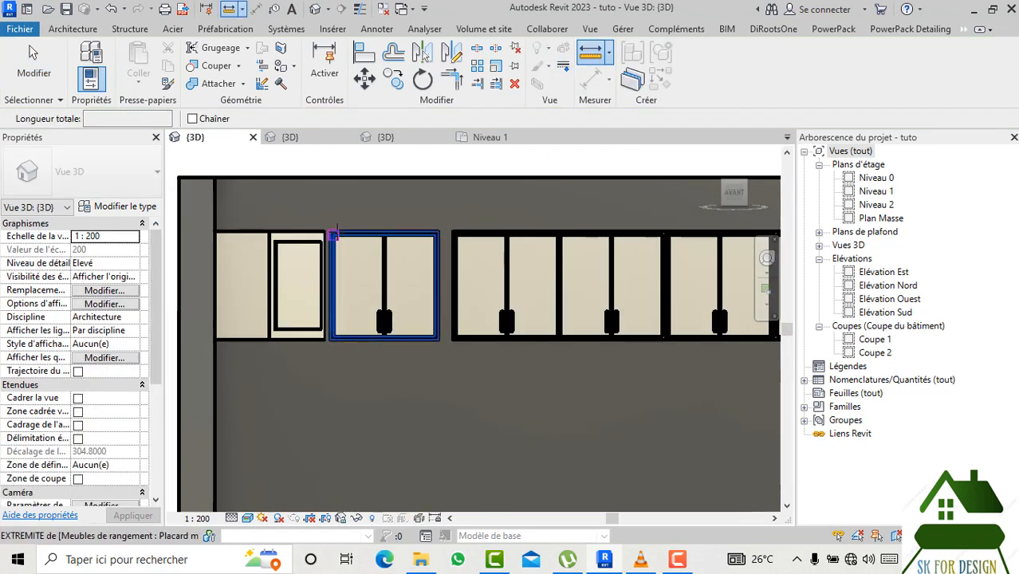
click(324, 230)
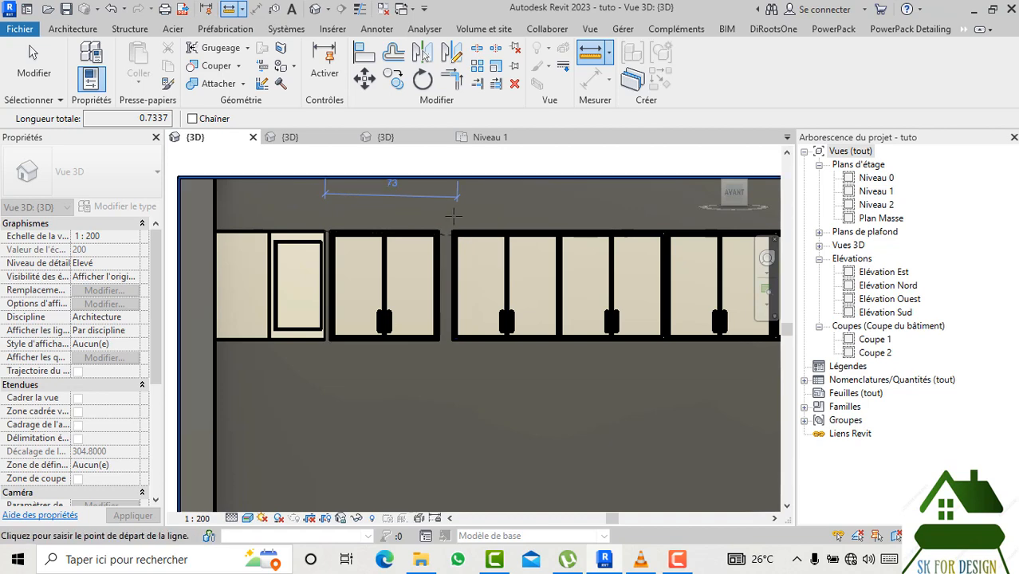
scroll(454, 214, down, 1)
key(Escape)
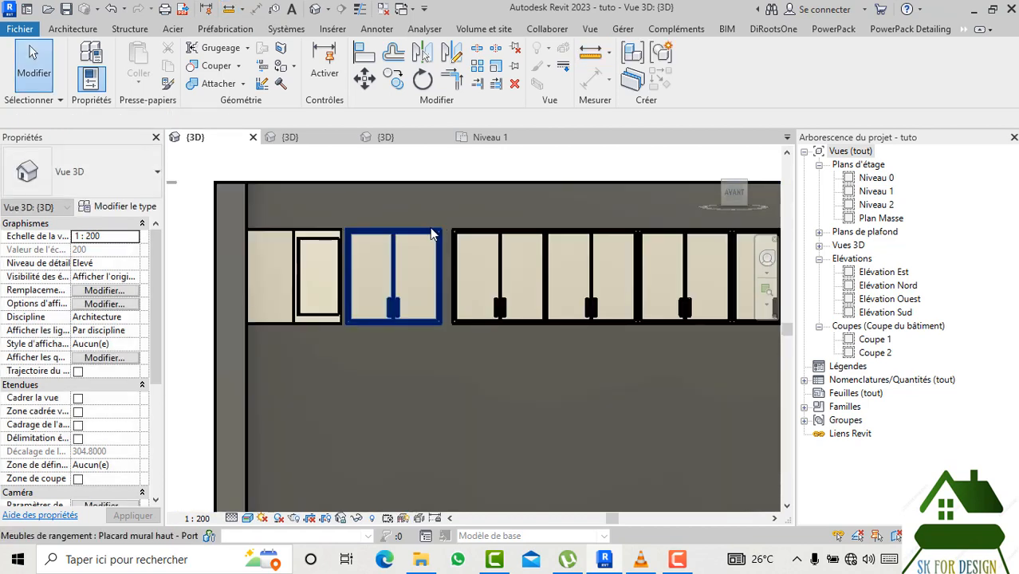
Duplicate the copied cabinet's type as 600 mm 2 and set its width (Largeur) to 0.73 m.
click(432, 231)
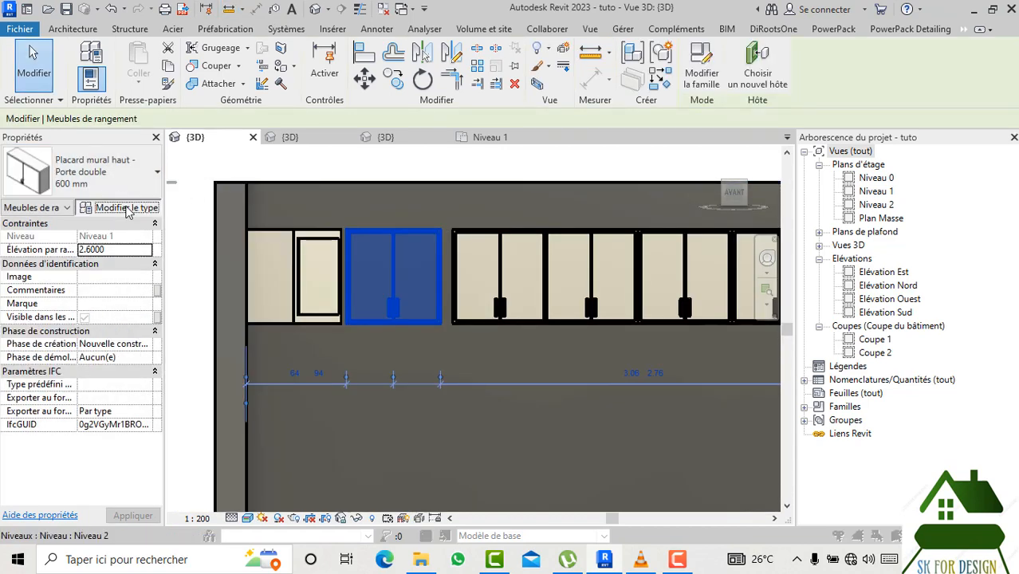
click(121, 206)
click(674, 140)
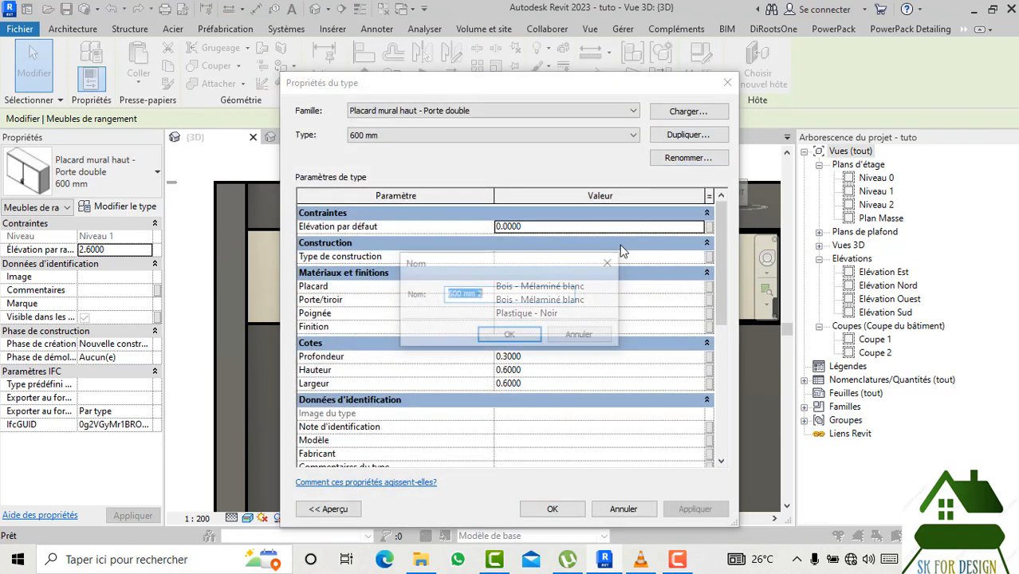
click(500, 336)
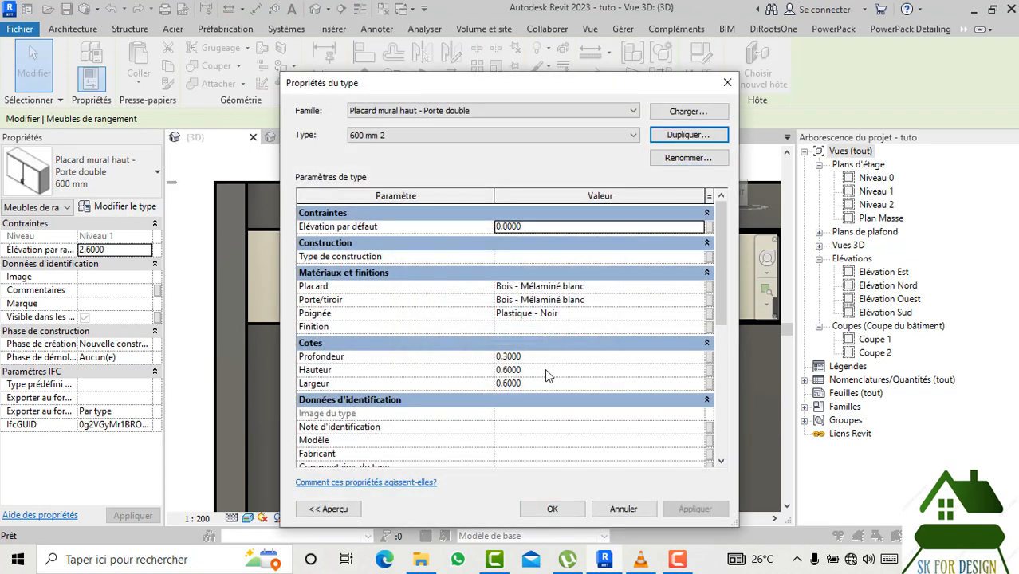
click(542, 382)
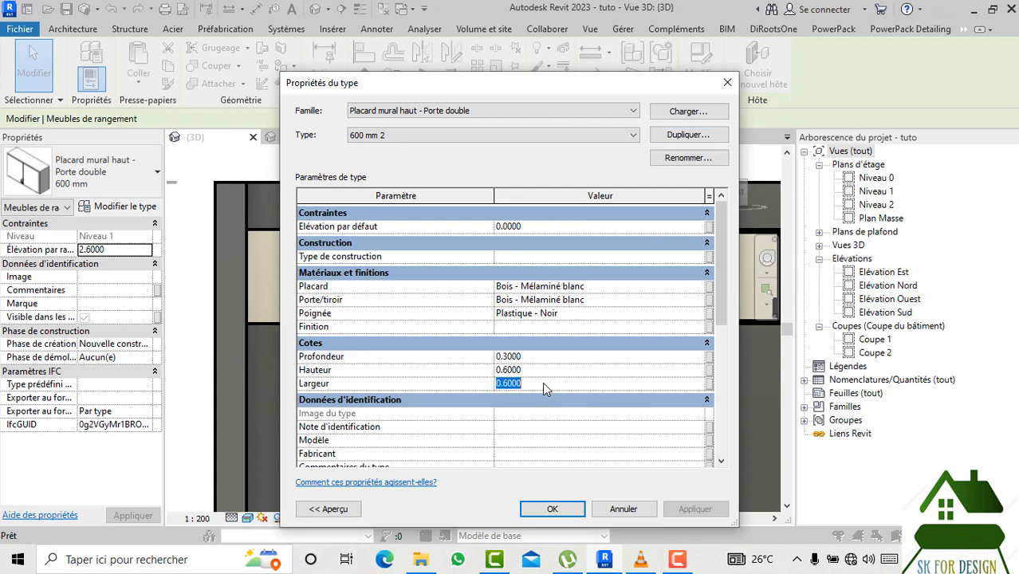
text(0.73)
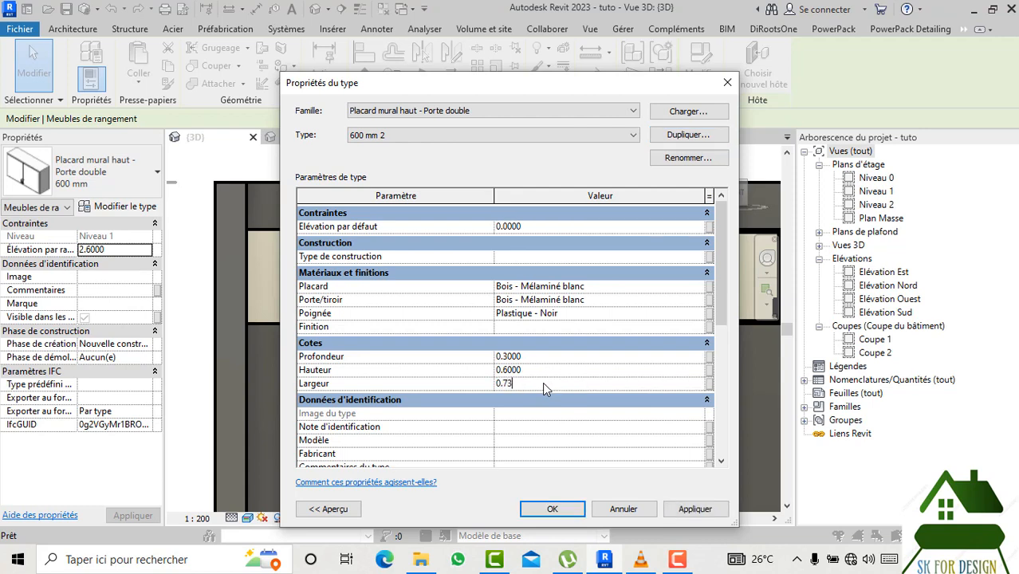
click(550, 508)
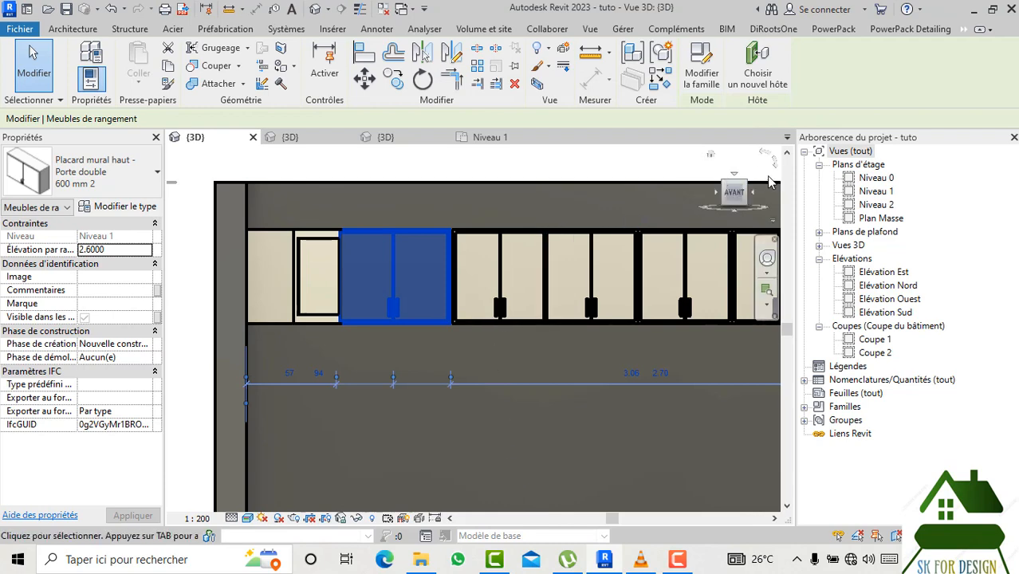
Align the left side of the widened double-door cabinet with the adjoining side of the corner cabinet.
drag(732, 197, 705, 223)
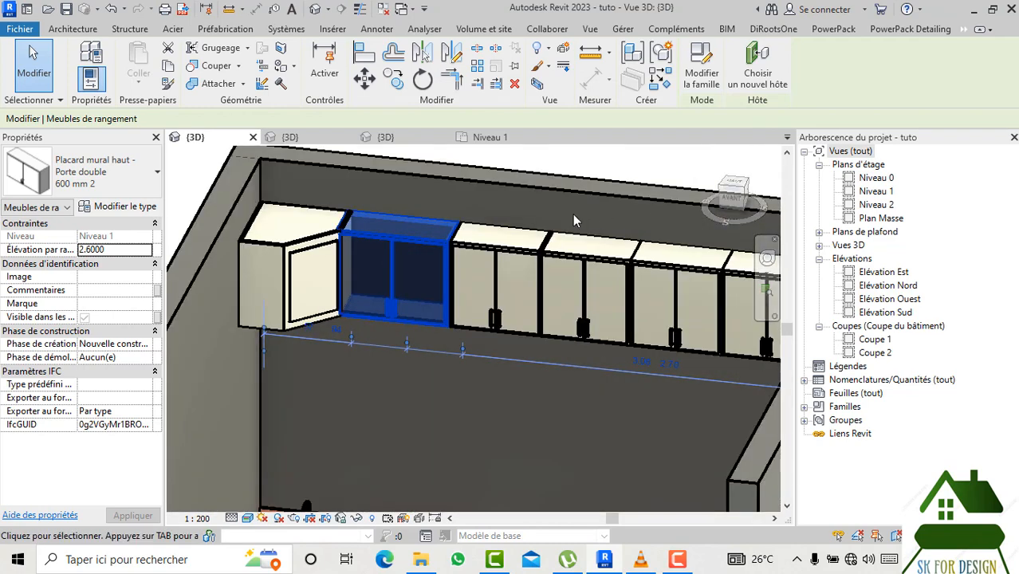
scroll(409, 215, up, 4)
scroll(403, 271, down, 1)
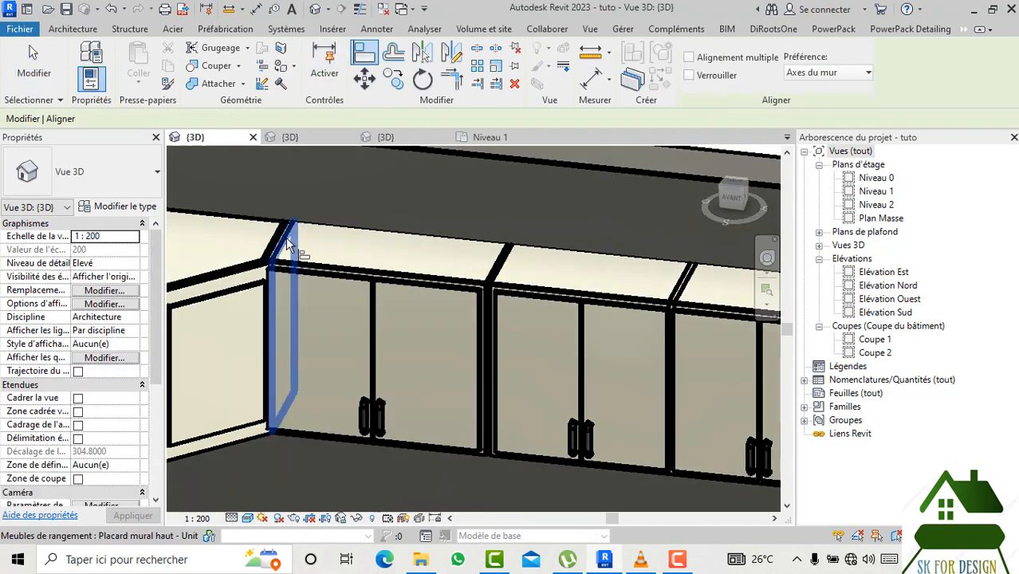
click(277, 279)
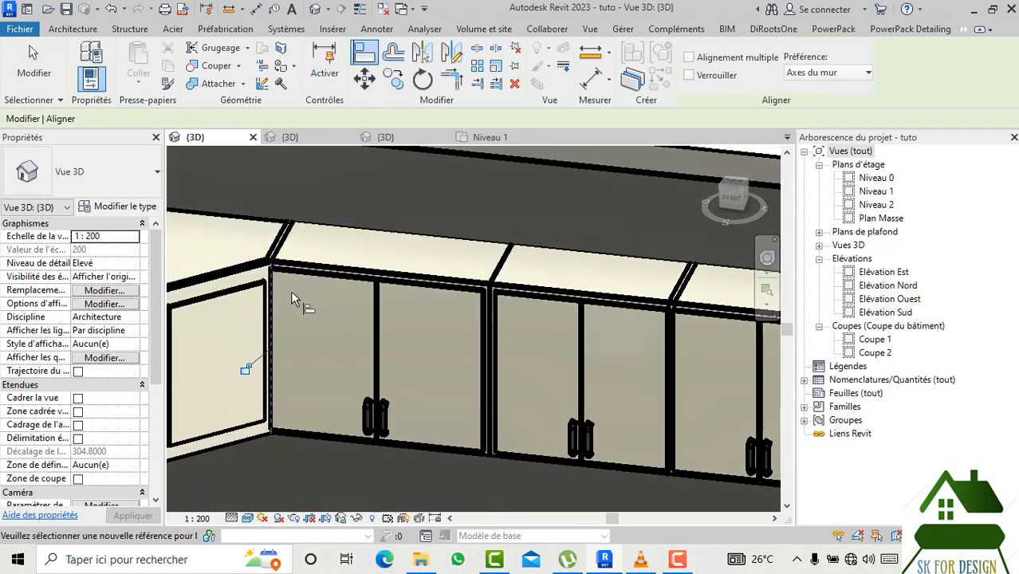
scroll(422, 355, down, 2)
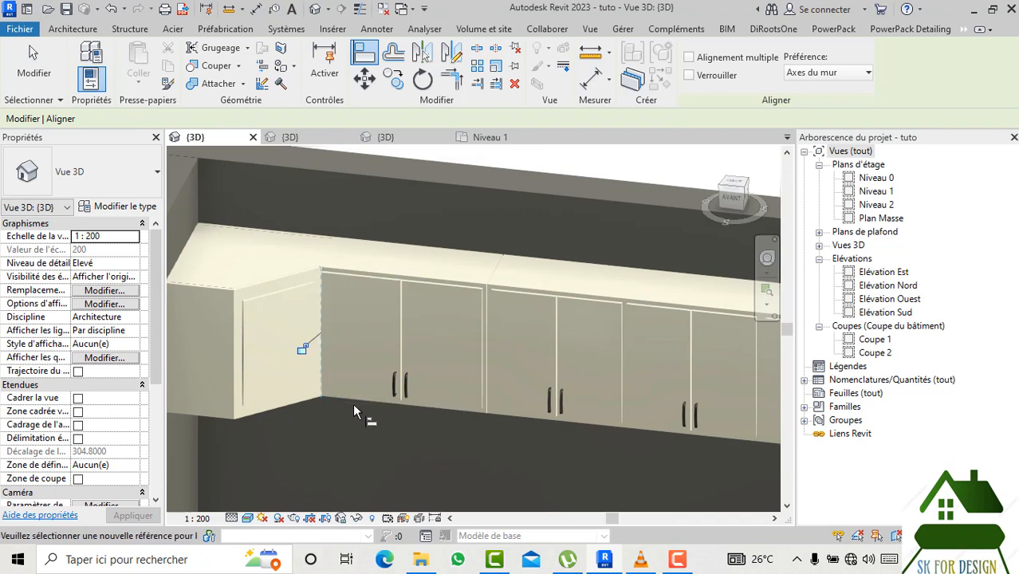
scroll(345, 396, down, 5)
key(Escape)
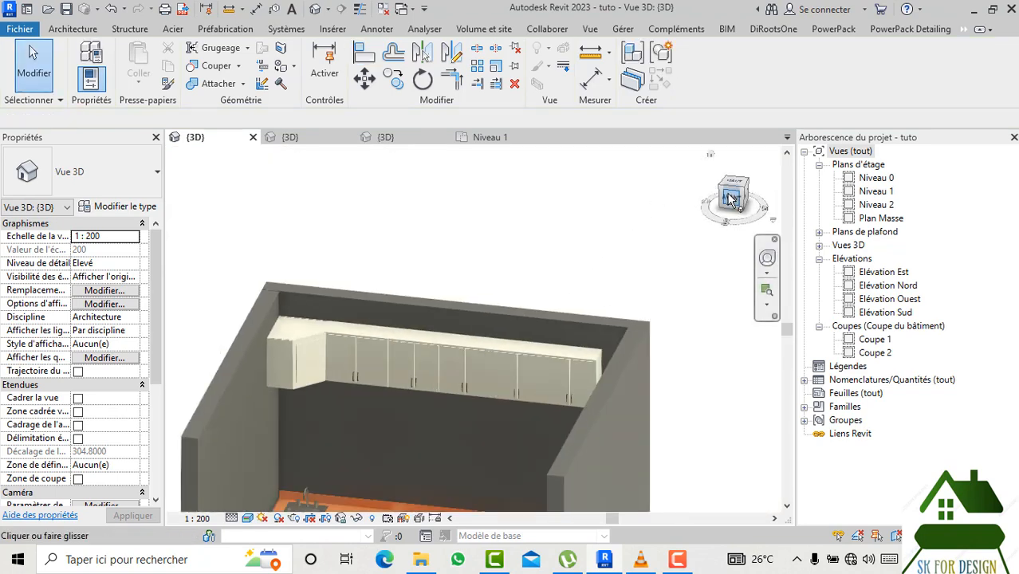
mouse_move(728, 194)
mouse_down()
mouse_move(173, 198)
mouse_move(764, 188)
mouse_move(688, 194)
mouse_move(730, 201)
mouse_up()
scroll(628, 333, up, 3)
scroll(595, 322, down, 3)
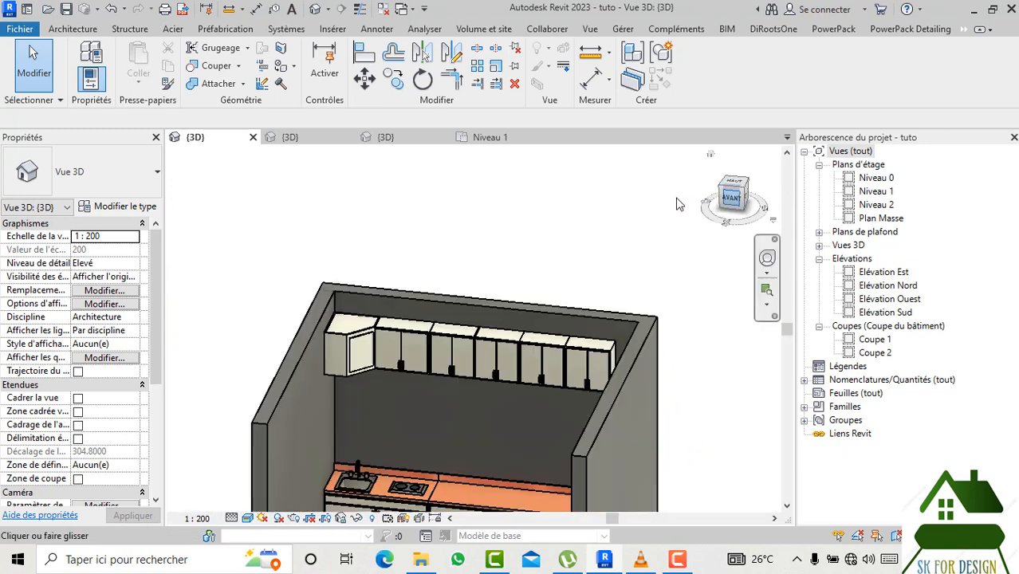
click(732, 199)
click(354, 345)
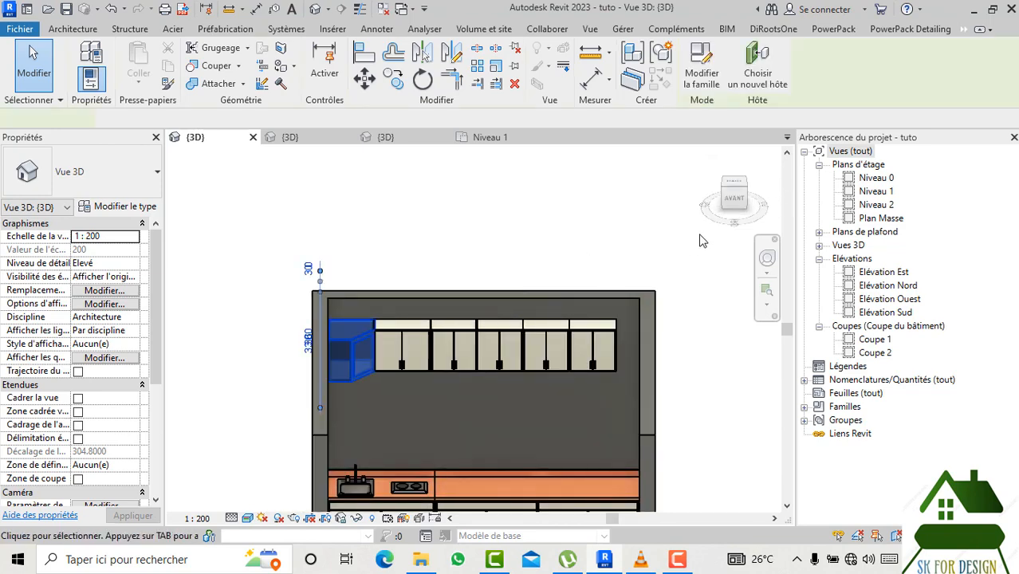
click(740, 200)
scroll(348, 240, down, 2)
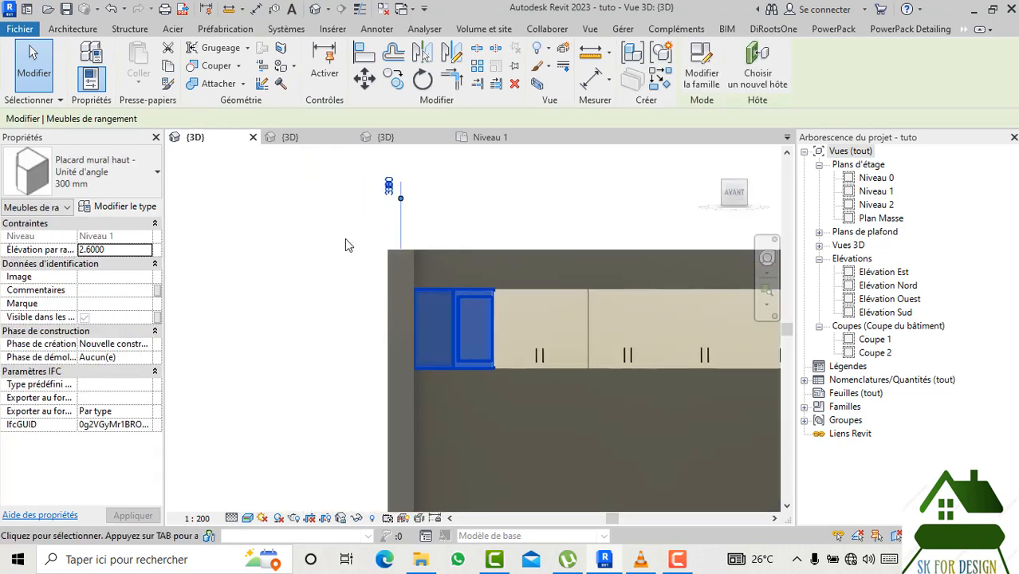
scroll(345, 244, down, 3)
key(d)
key(m)
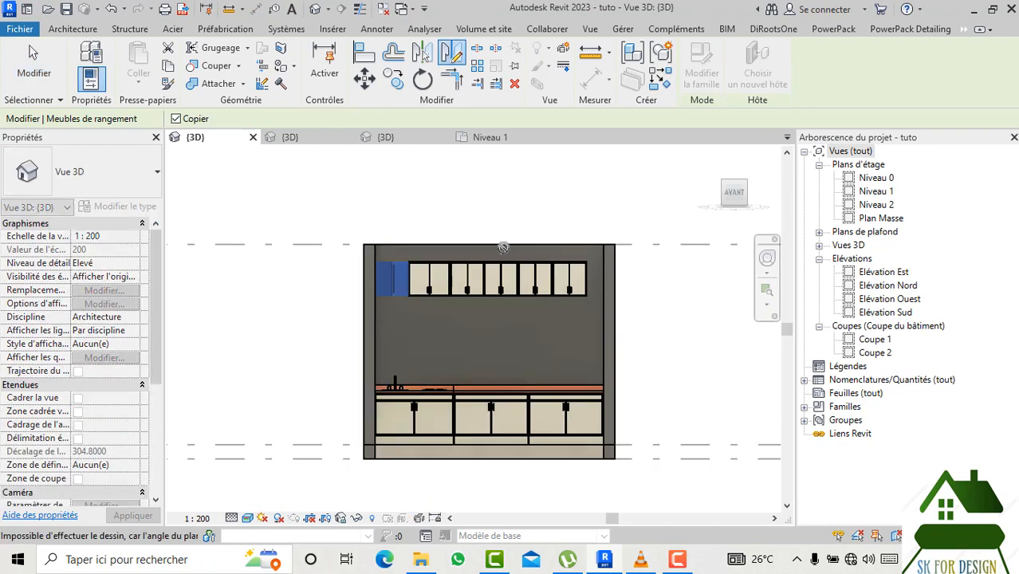
click(493, 137)
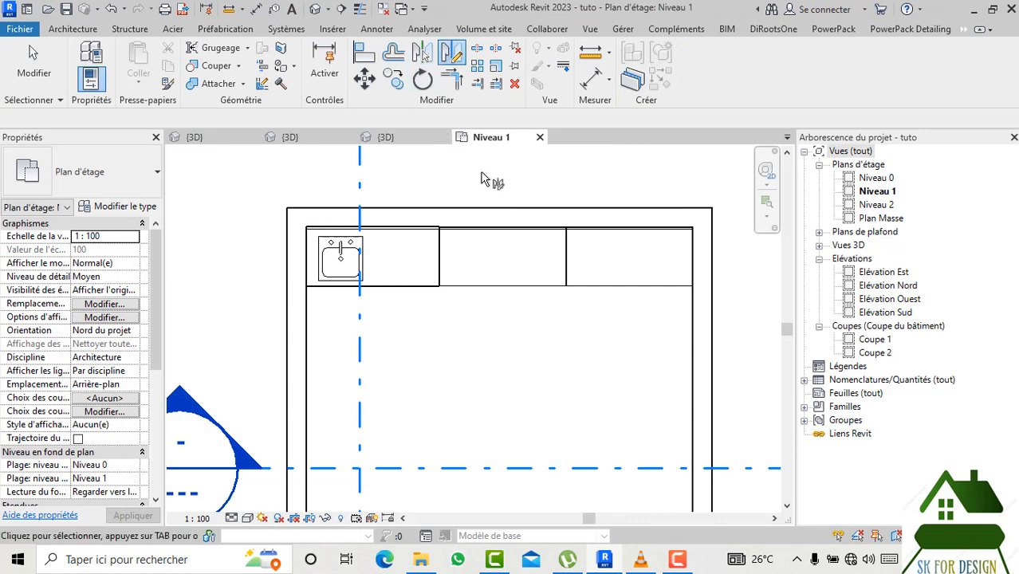
click(227, 138)
key(Escape)
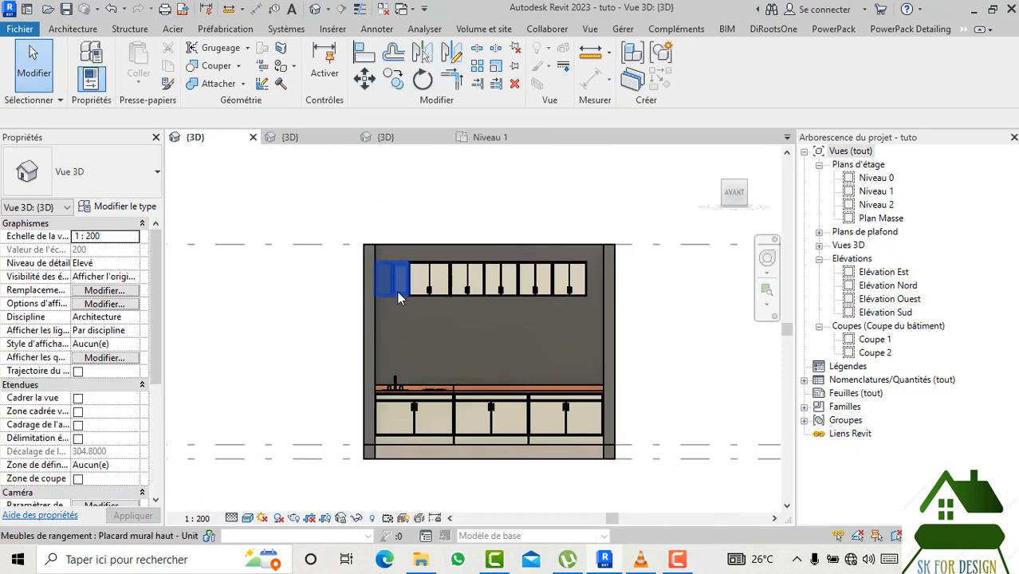
Mirror a copy of the corner wall cabinet in the Niveau 1 plan about a vertical axis through the back wall's midpoint.
click(397, 291)
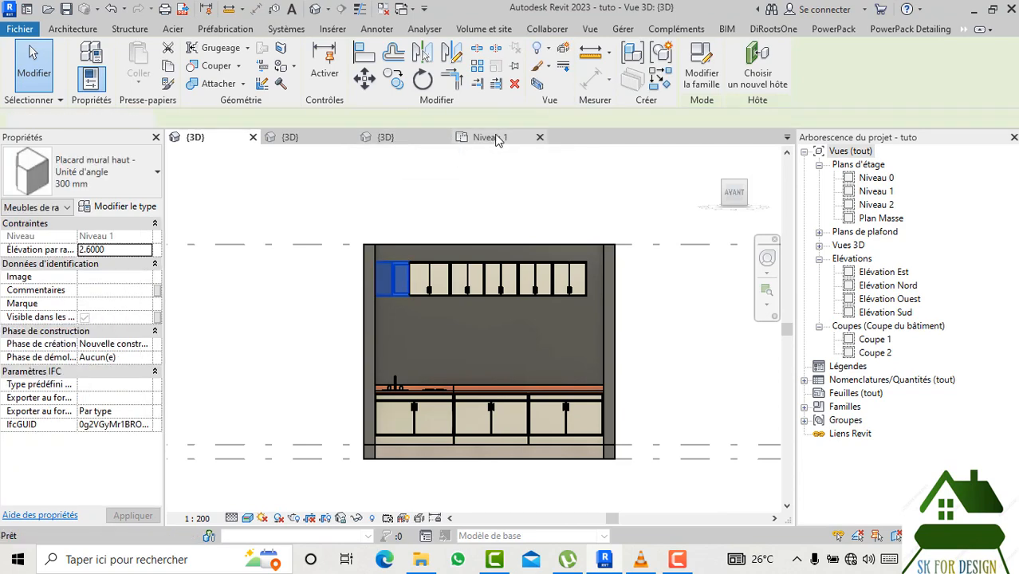
click(490, 138)
click(452, 53)
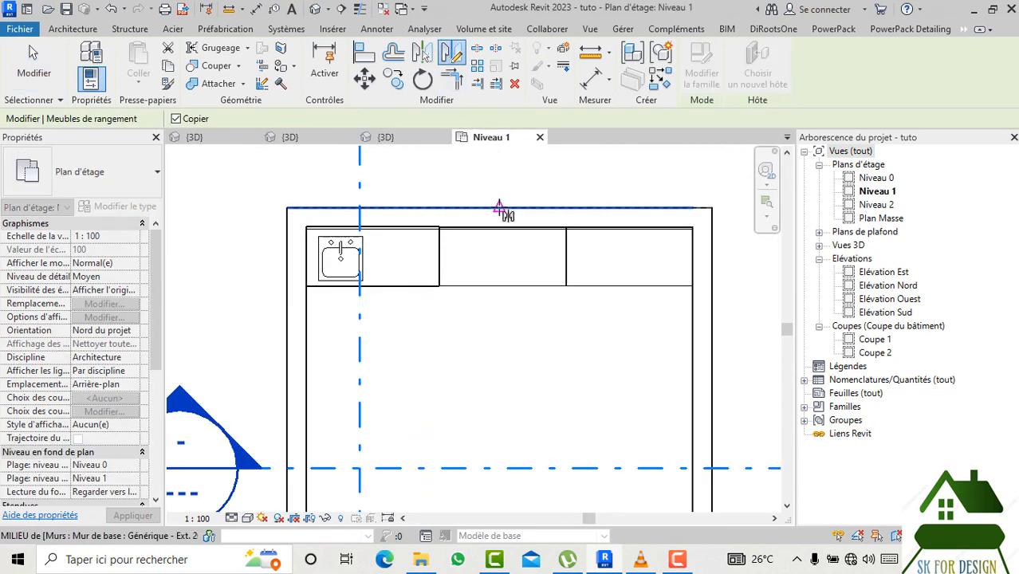
click(499, 209)
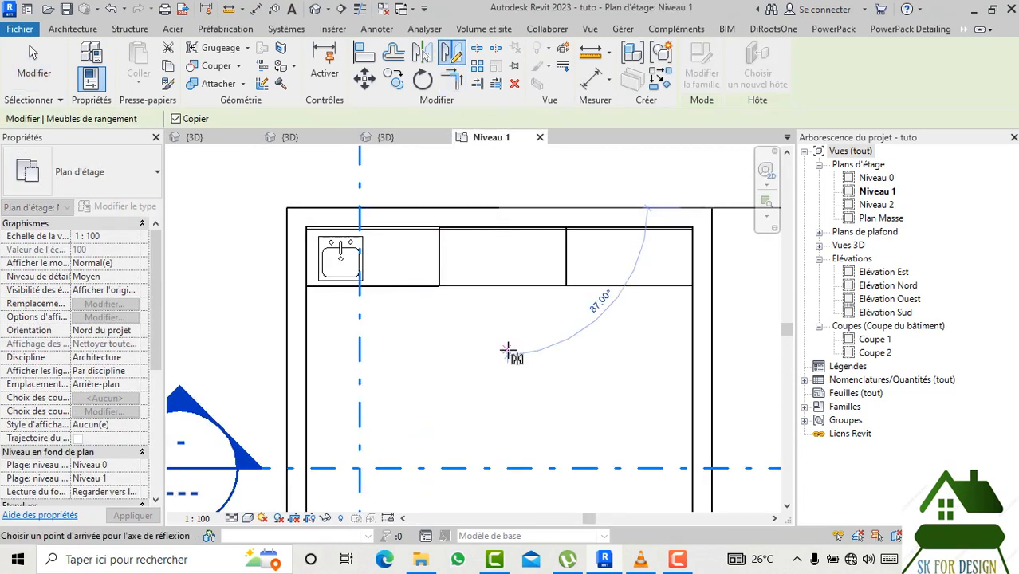
click(504, 295)
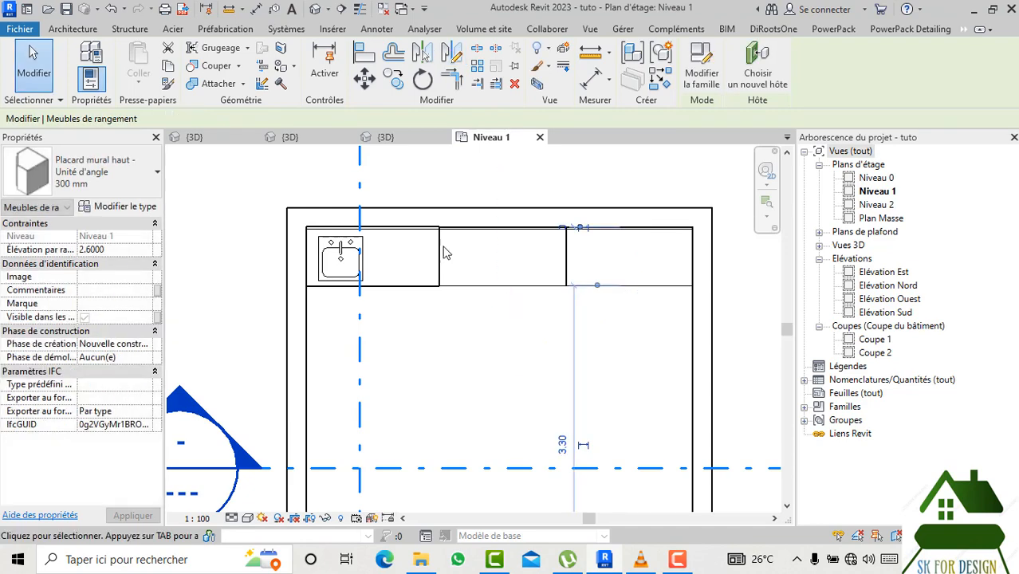
Return to the 3D view and delete the double-door wall cabinet that overlaps the mirrored corner cabinet.
click(224, 137)
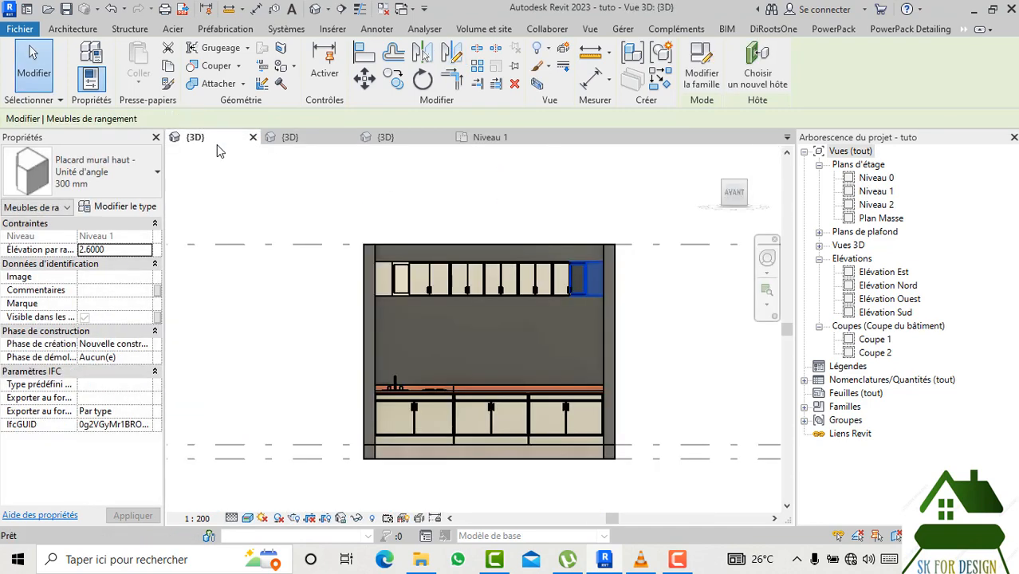
click(647, 234)
shift+middle_drag(647, 234, 594, 275)
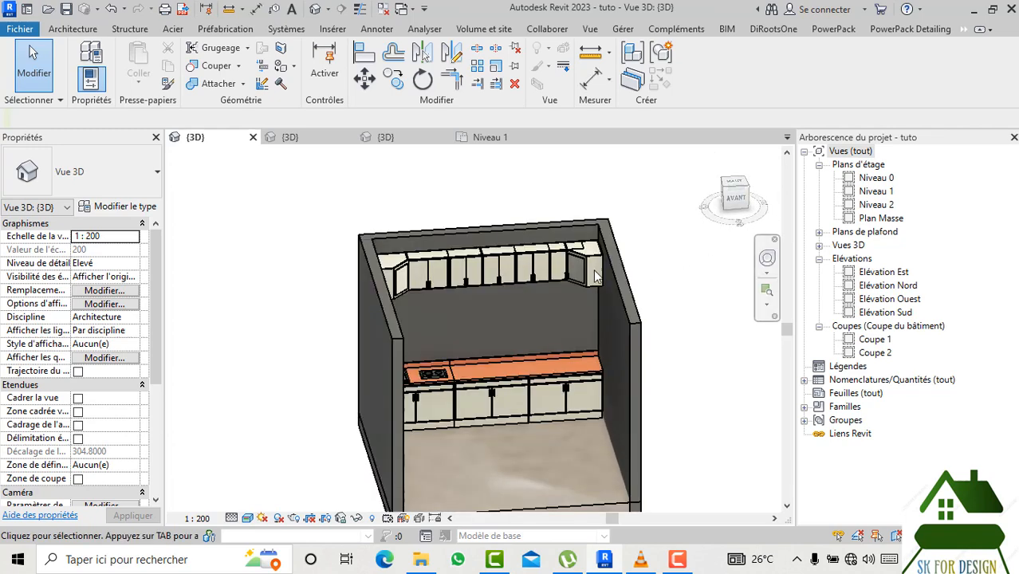
scroll(594, 276, up, 5)
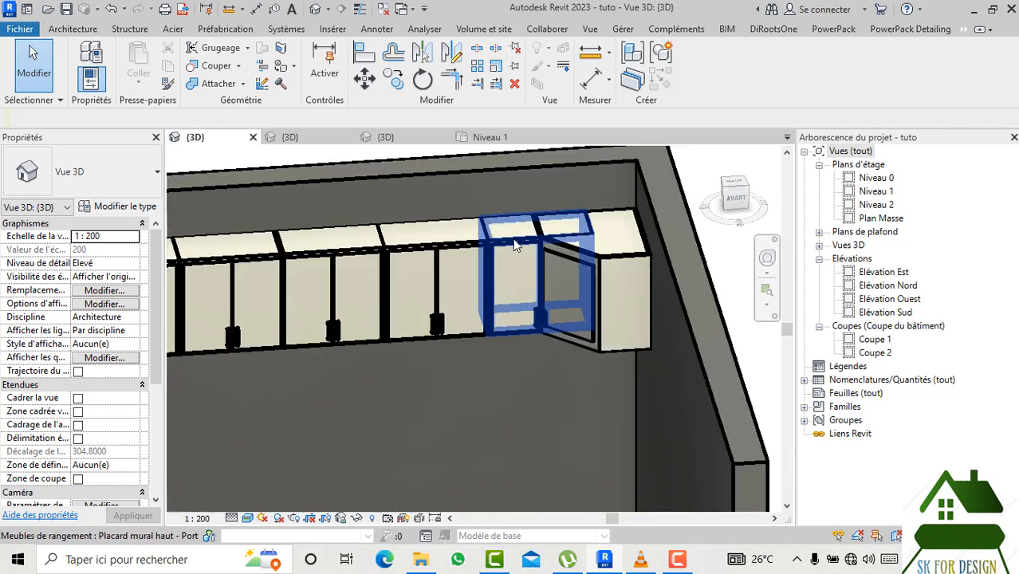
click(516, 247)
key(Delete)
Change the double-door cabinet nearest the mirrored corner unit to type 600 mm 2 and align its side with that corner unit.
click(435, 275)
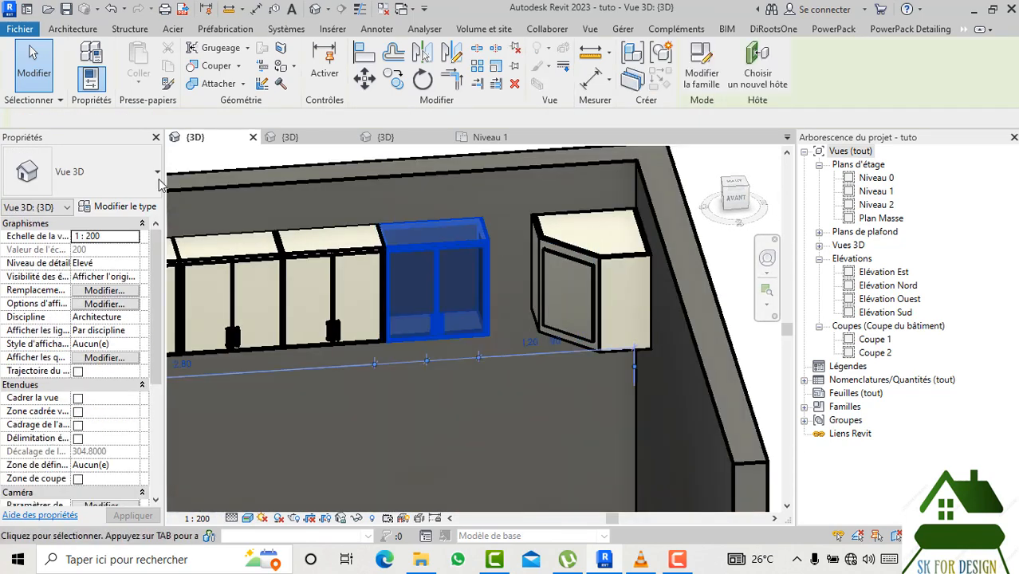
click(157, 171)
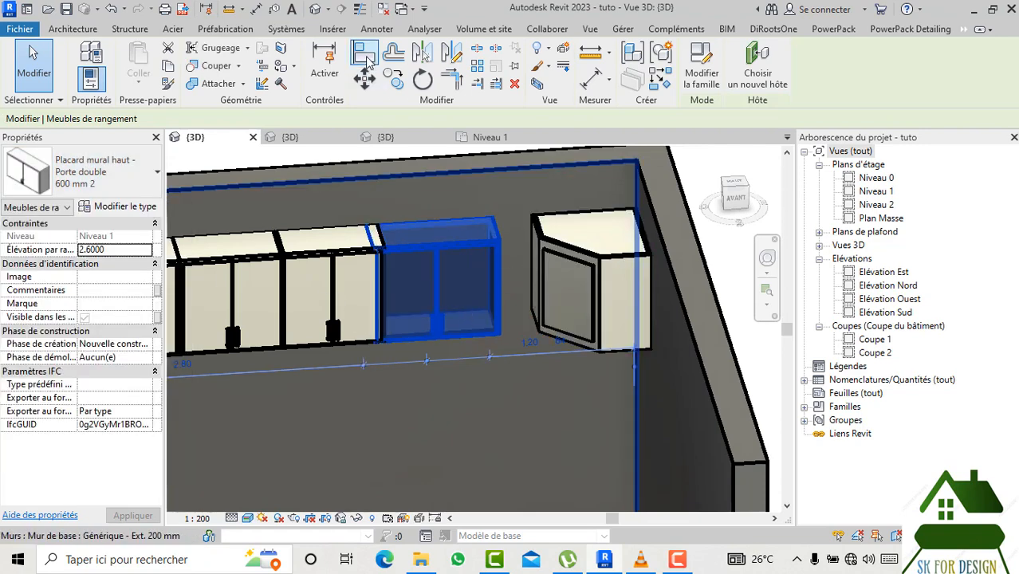
click(365, 56)
click(539, 245)
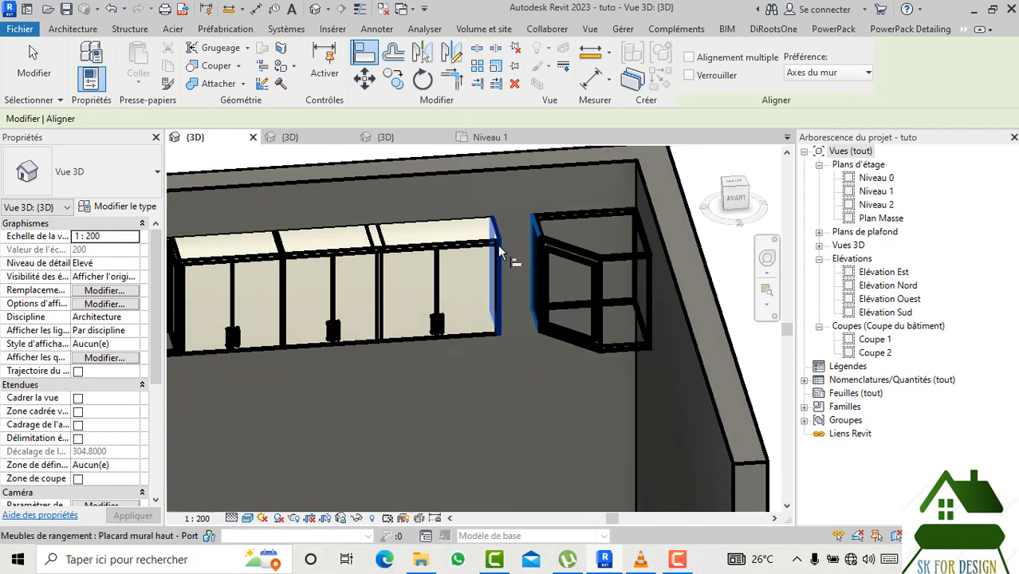
click(497, 245)
Change the two middle double-door wall cabinets of the row to type 600 mm 2.
drag(732, 199, 645, 186)
middle_drag(679, 237, 686, 239)
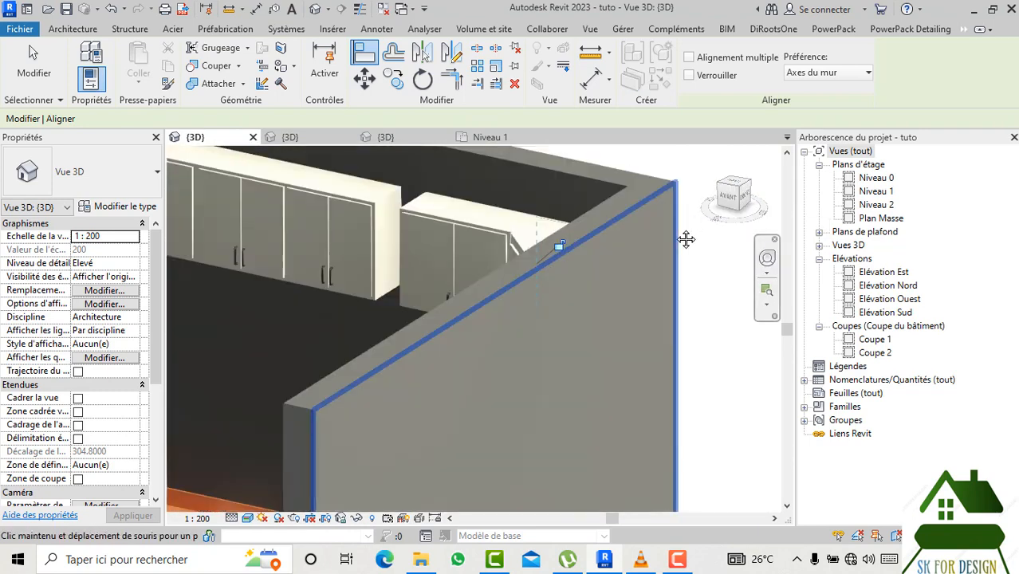
middle_drag(523, 227, 533, 227)
scroll(573, 215, down, 1)
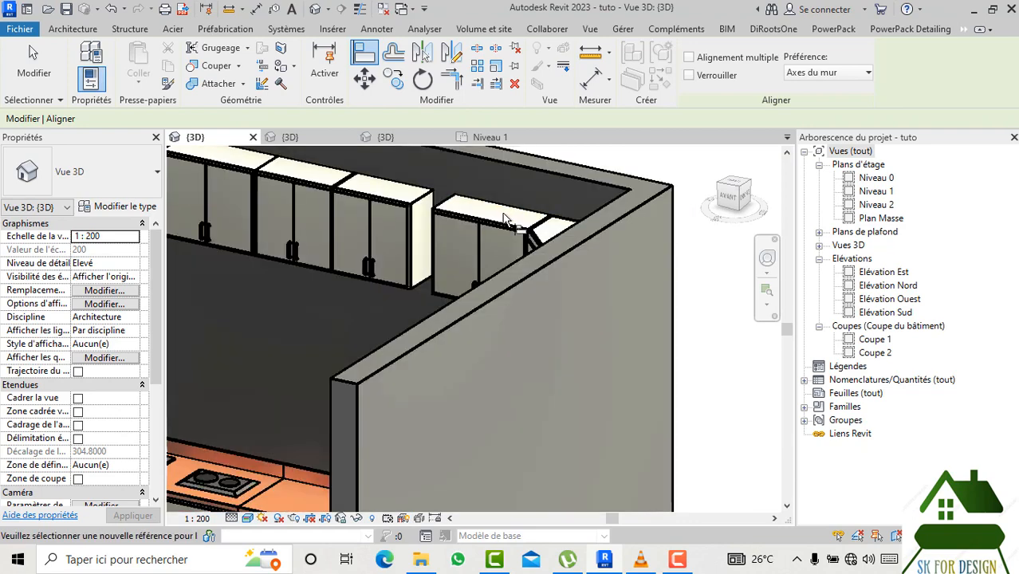
middle_drag(425, 210, 491, 213)
key(Escape)
click(477, 213)
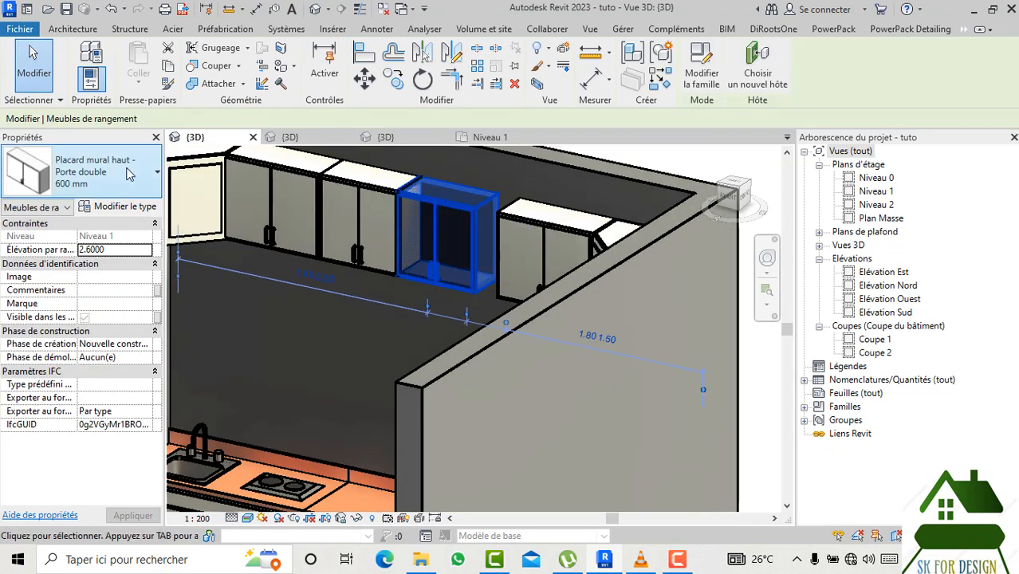
click(103, 172)
click(90, 273)
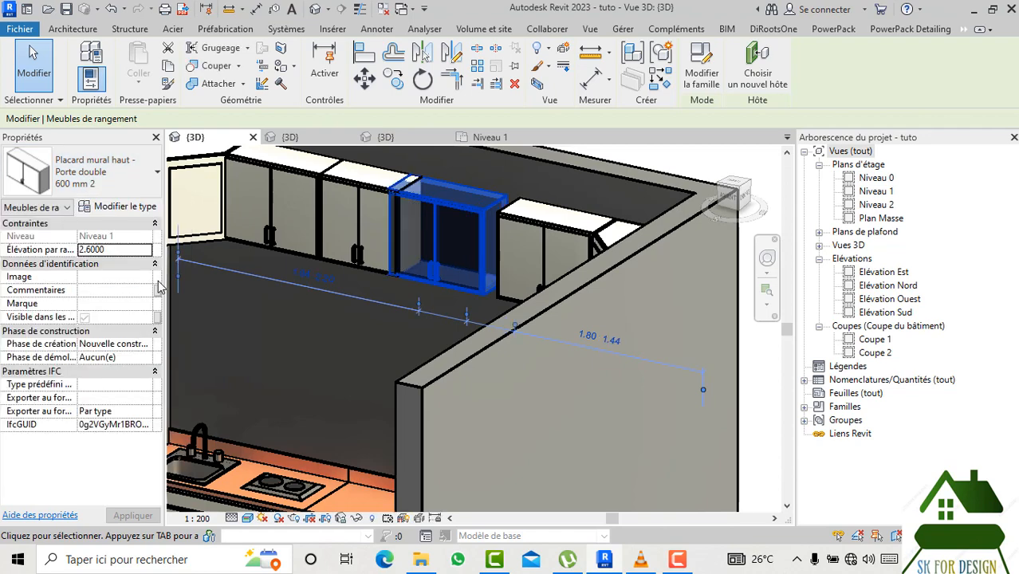
click(370, 196)
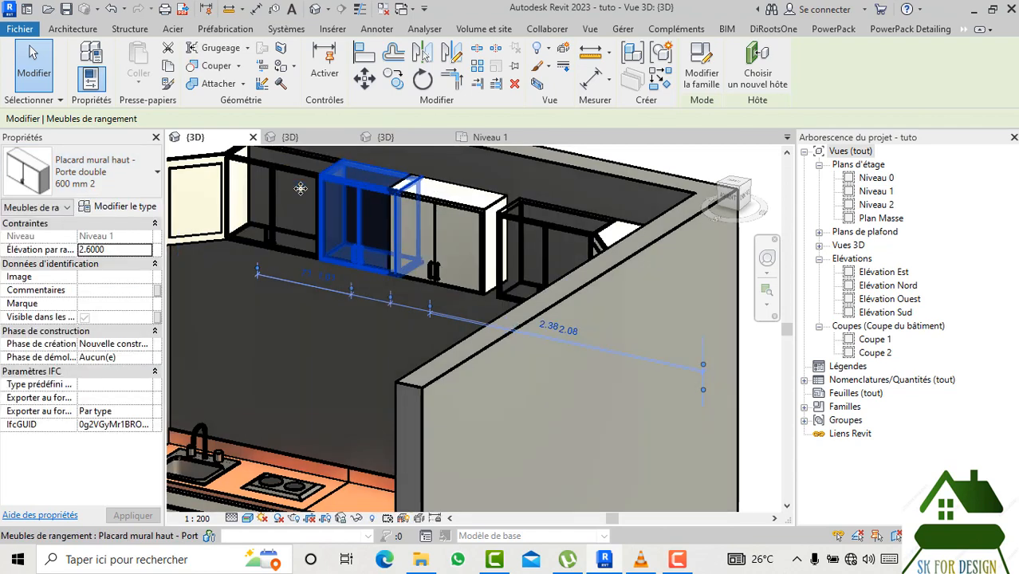
click(103, 171)
click(88, 275)
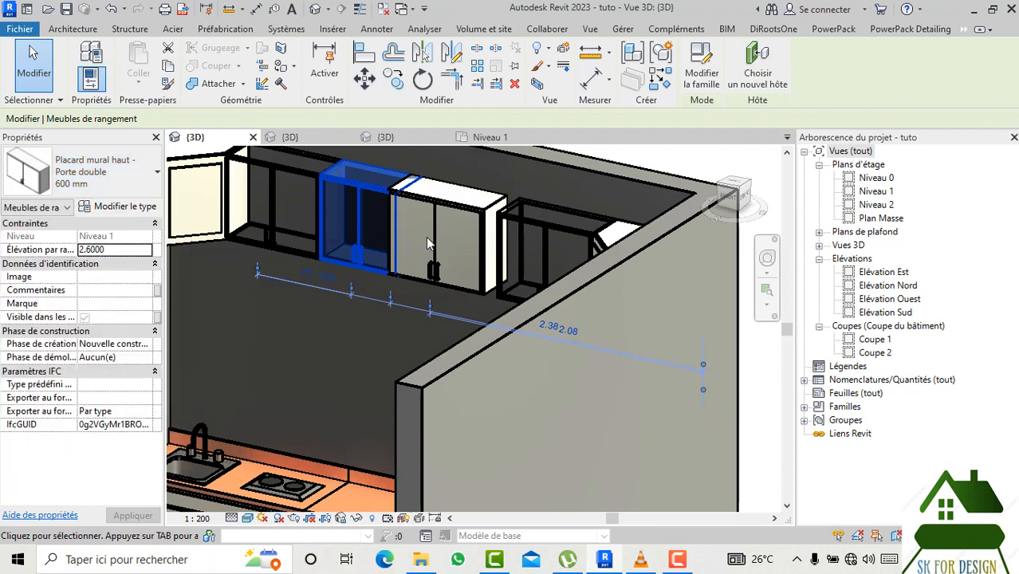
click(728, 196)
drag(188, 198, 725, 204)
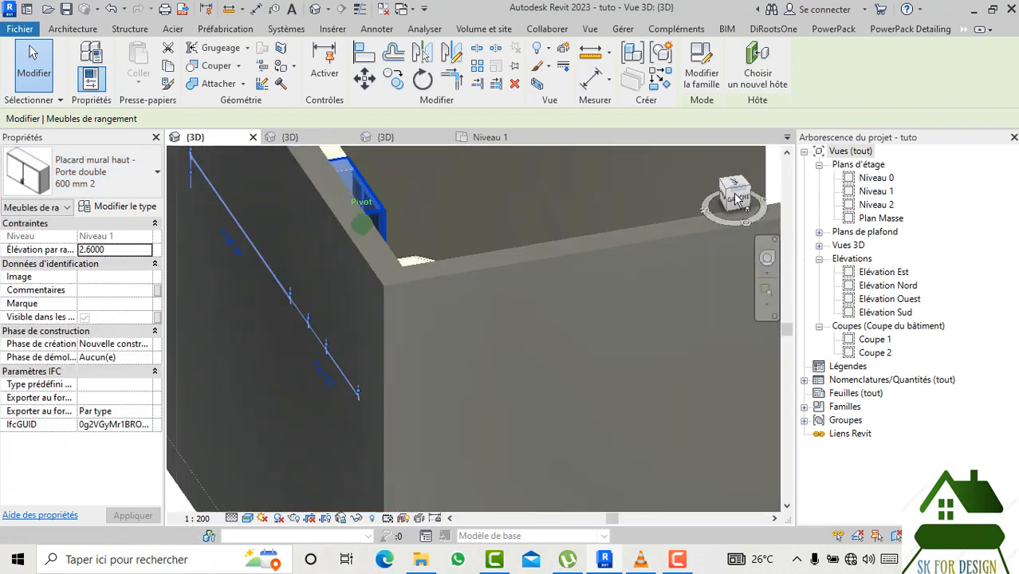
middle_drag(494, 365, 410, 482)
drag(743, 204, 571, 191)
scroll(625, 277, down, 1)
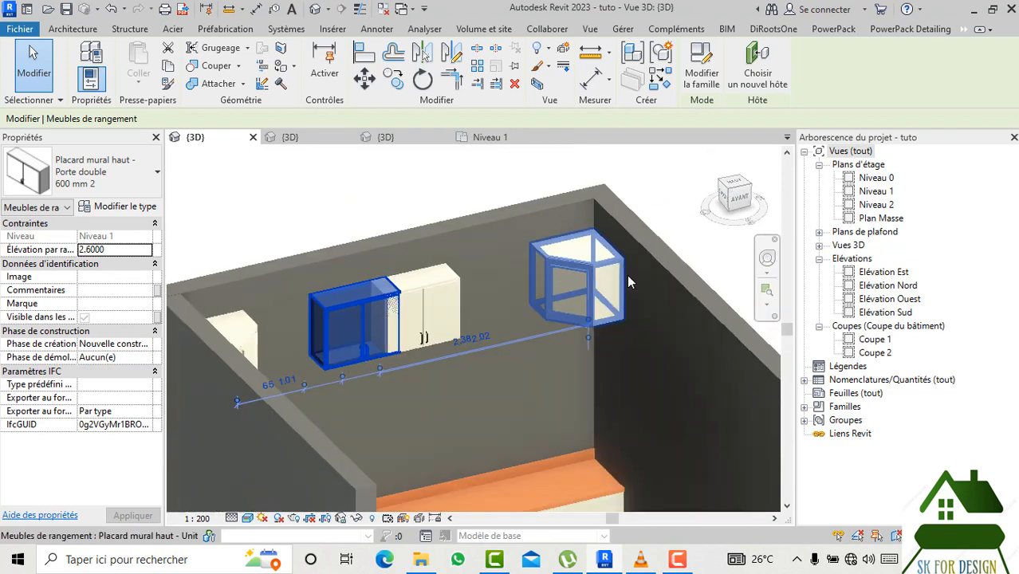
click(362, 53)
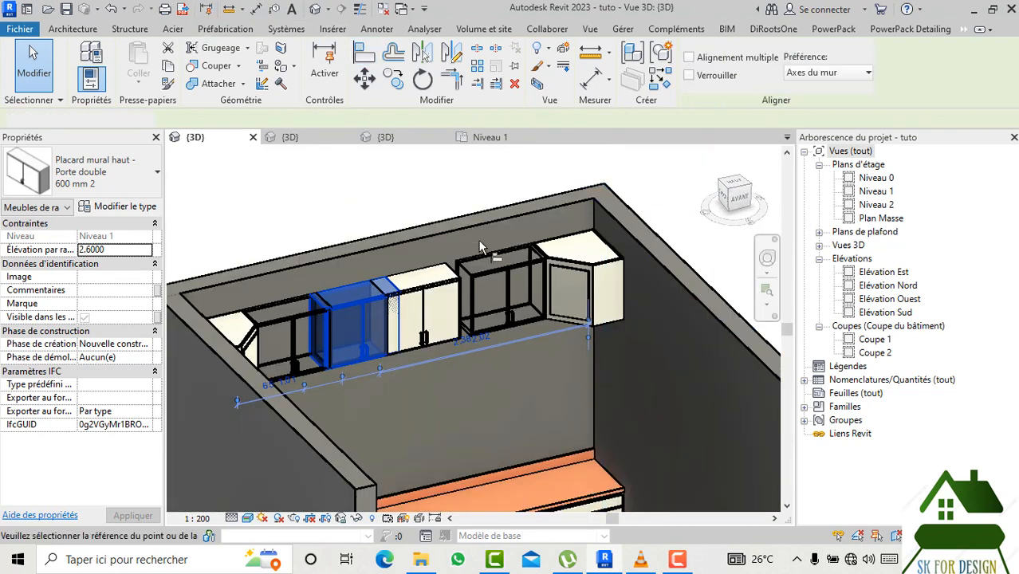
scroll(519, 275, up, 3)
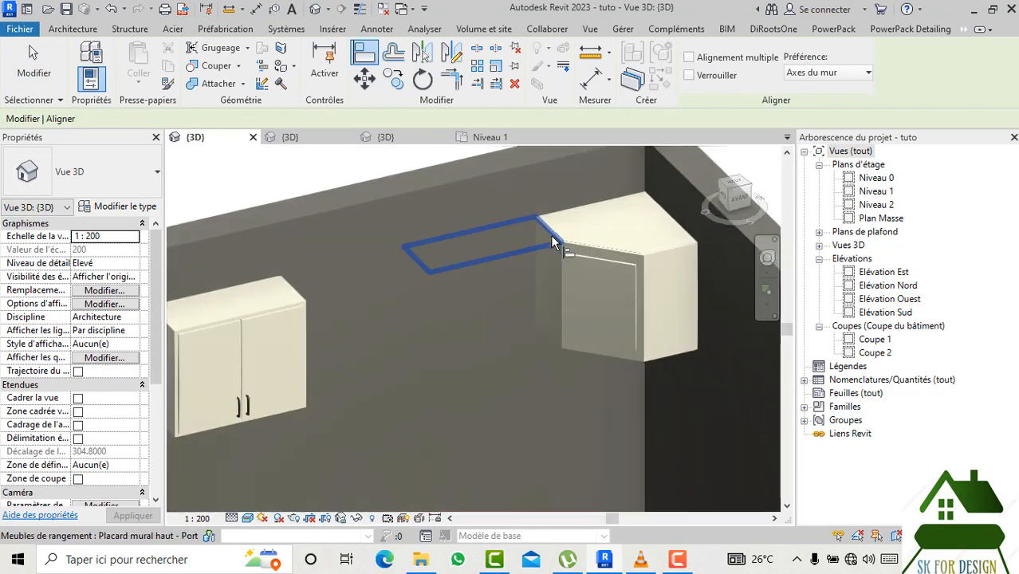
key(Escape)
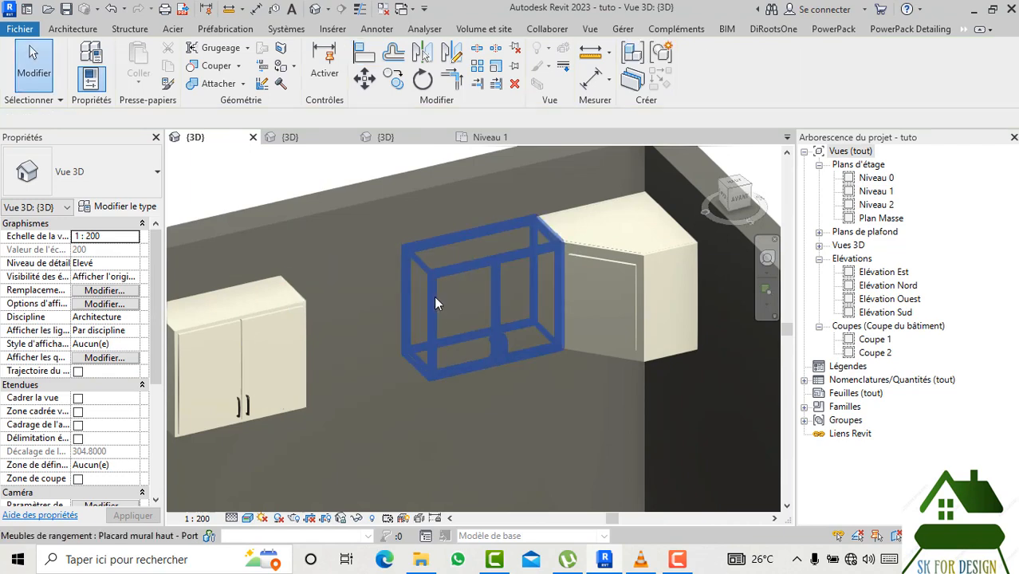
scroll(435, 296, down, 3)
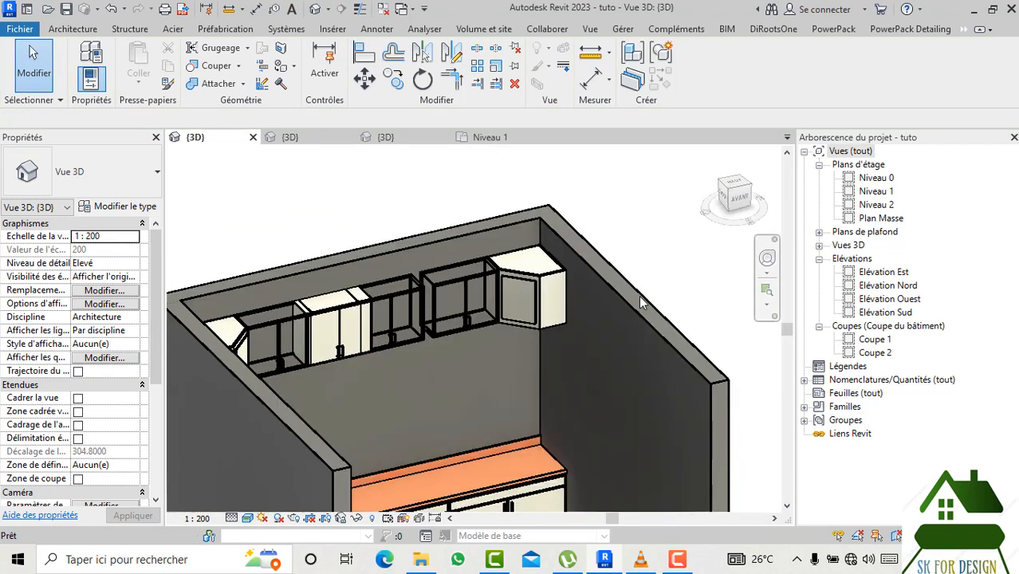
Align the adjoining double-door cabinet's side with the free side of the cabinet beside the mirrored corner unit.
click(469, 283)
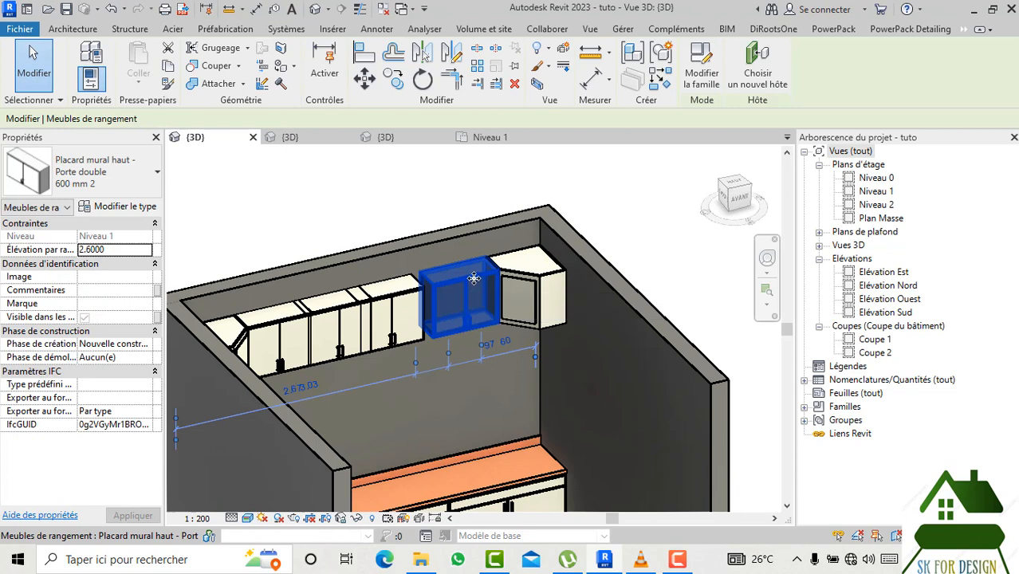
click(363, 51)
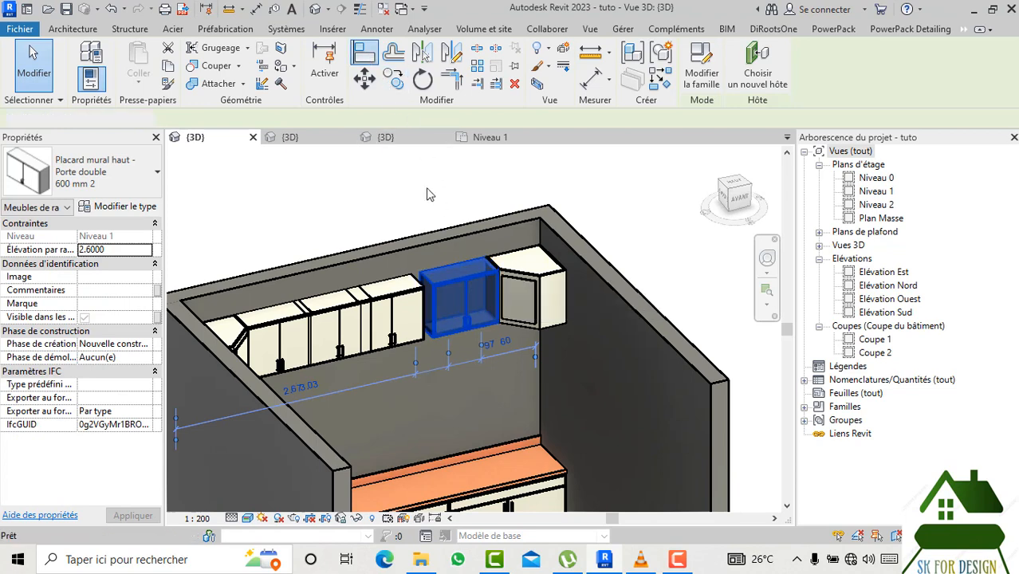
click(430, 288)
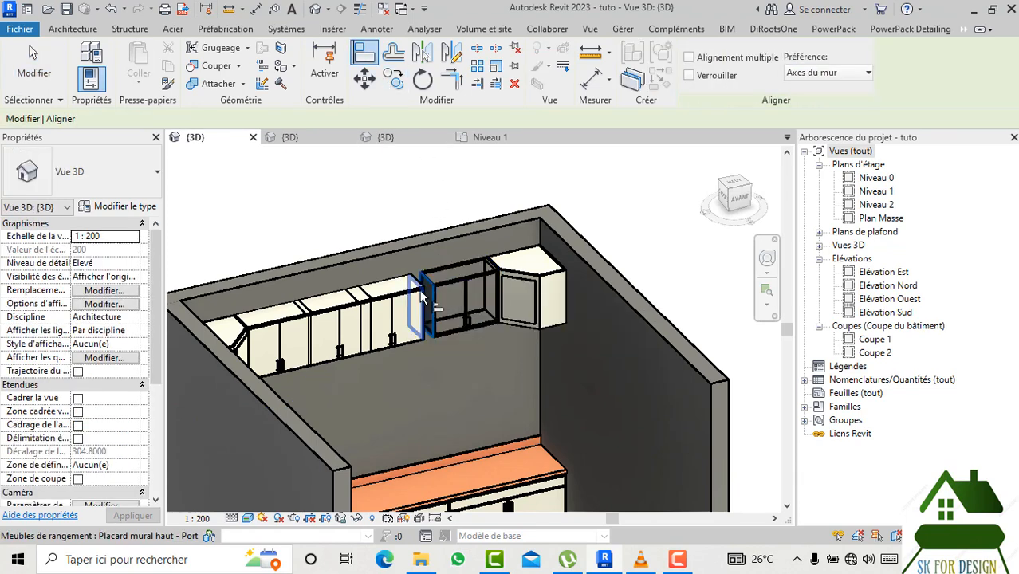
click(444, 327)
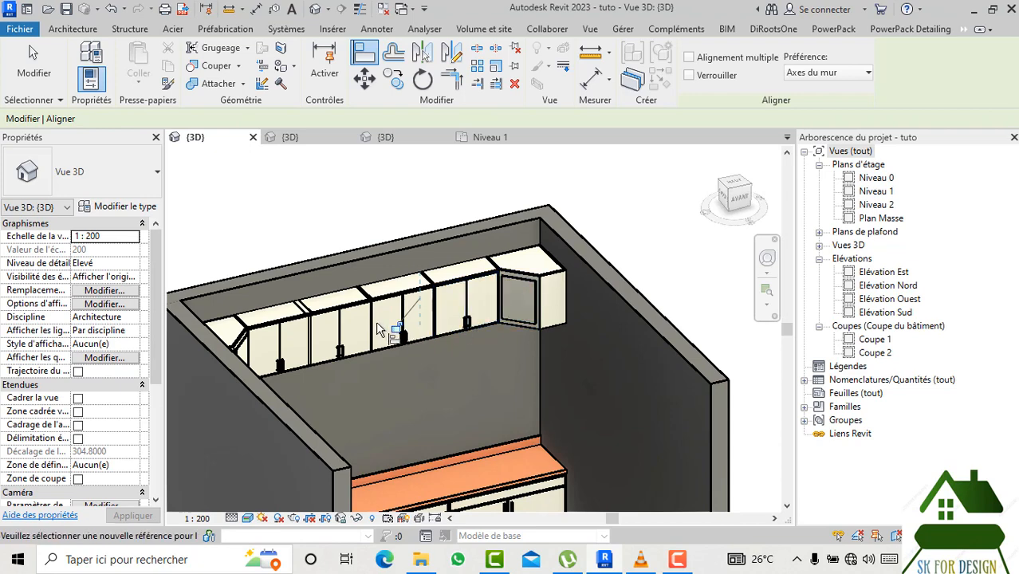
Examine the joints between the double-door wall cabinets along the row from the opposite side.
drag(732, 198, 628, 199)
scroll(405, 264, up, 1)
scroll(383, 266, down, 3)
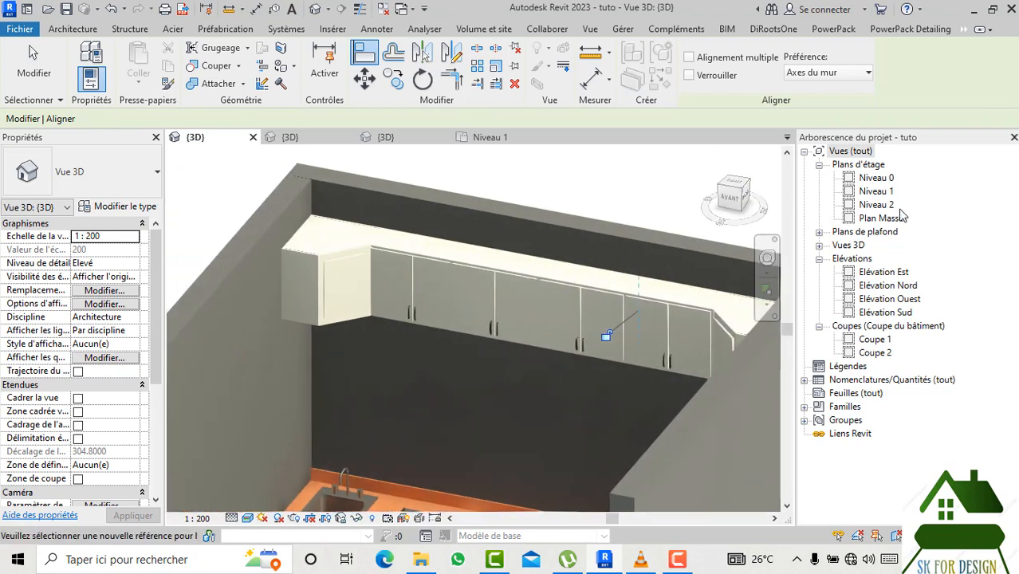
scroll(474, 255, up, 1)
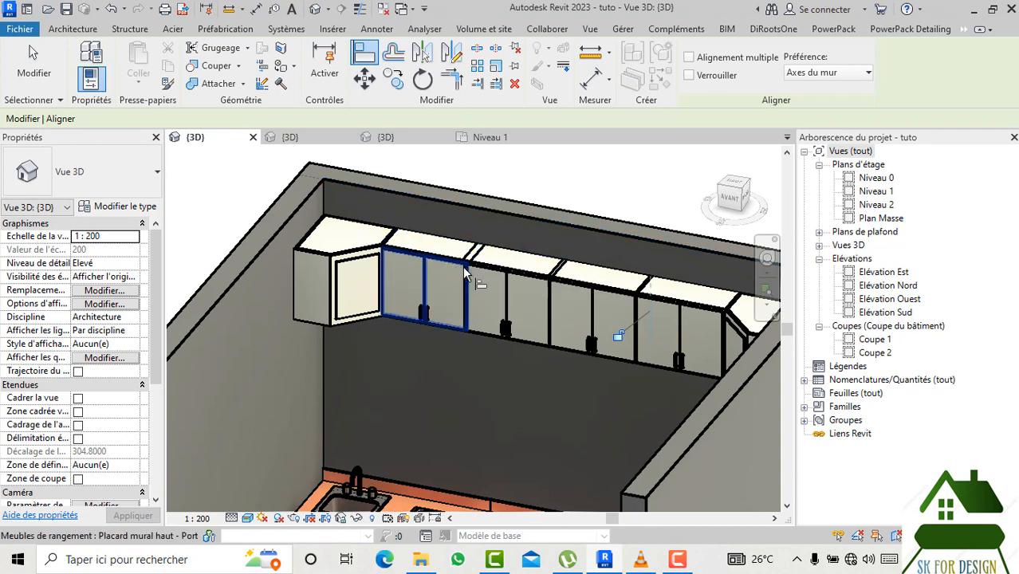
scroll(465, 265, up, 3)
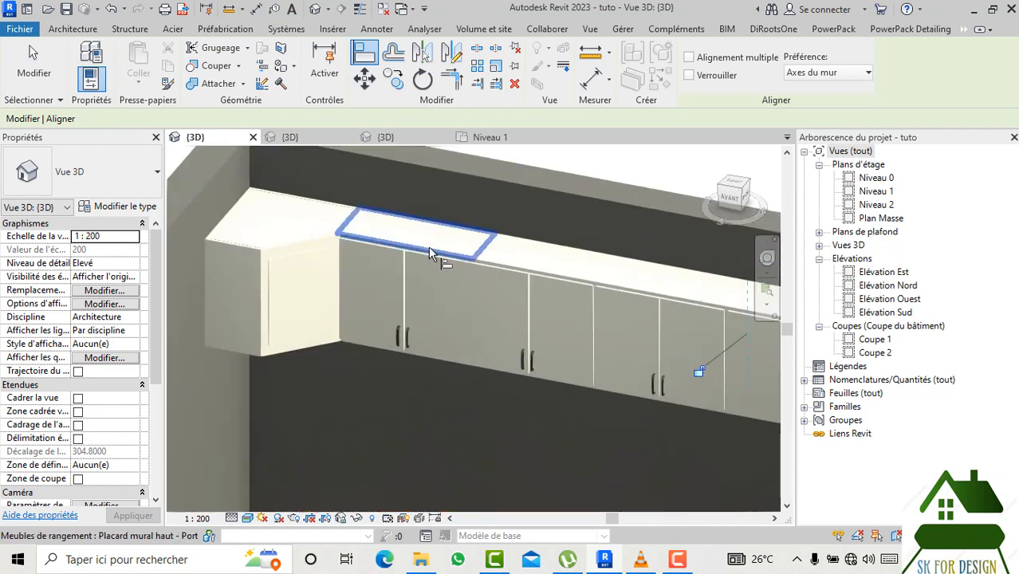
scroll(430, 259, down, 3)
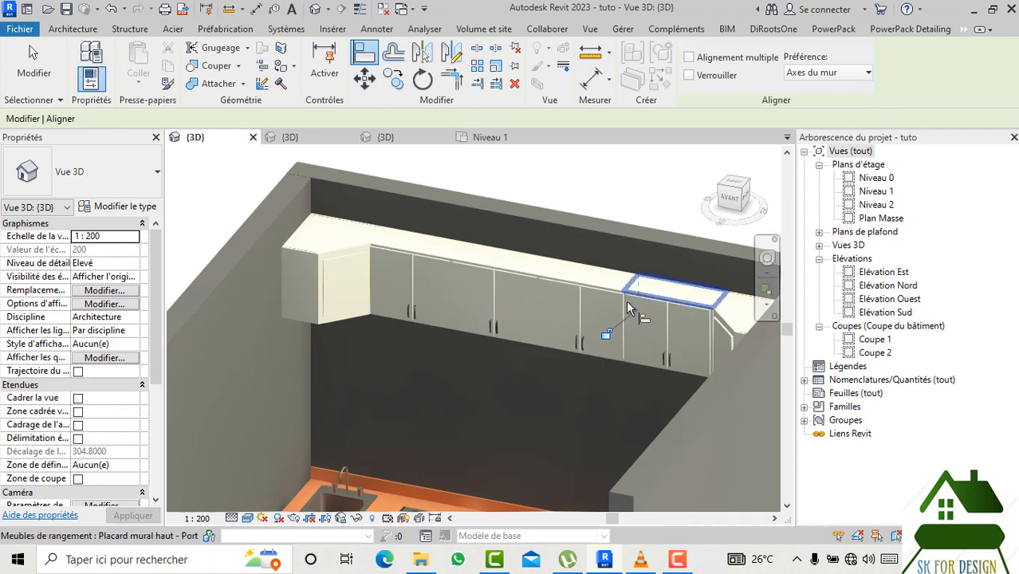
scroll(606, 271, up, 2)
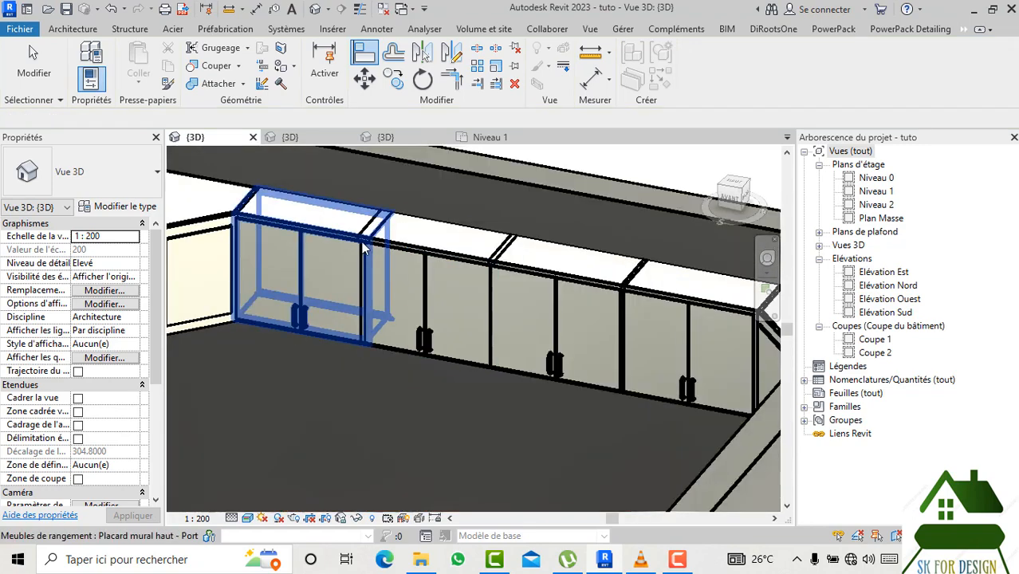
key(Escape)
key(Escape)
Duplicate the type of the overlapping double-door wall cabinet as 600 mm 3 and set its width (Largeur) to 0.65.
click(351, 239)
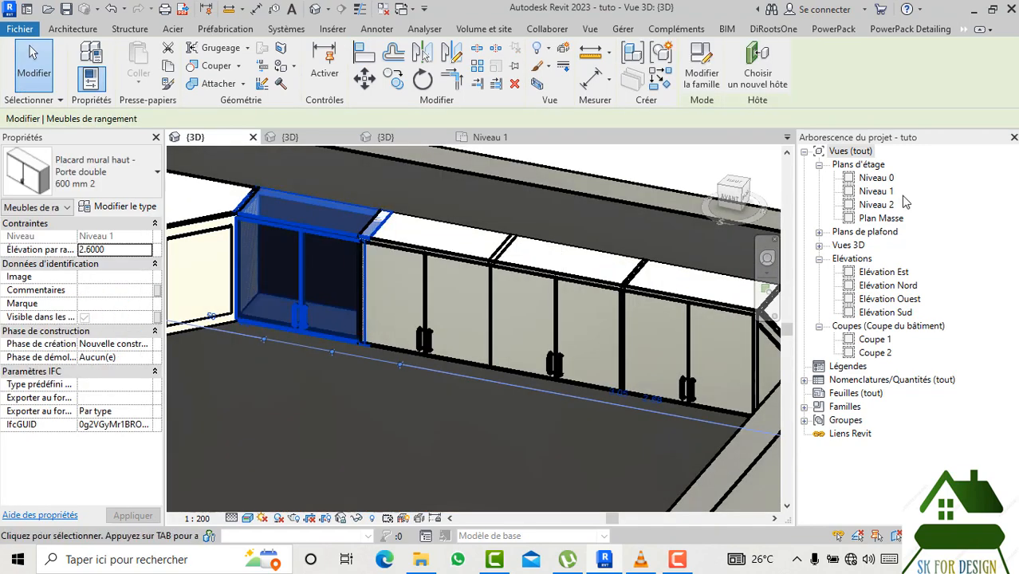
click(119, 207)
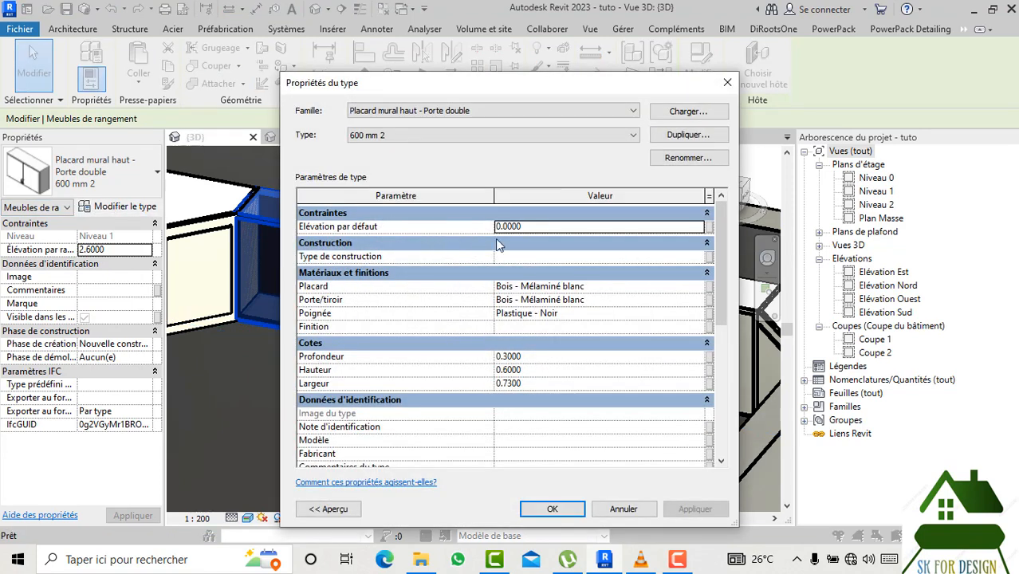
click(685, 135)
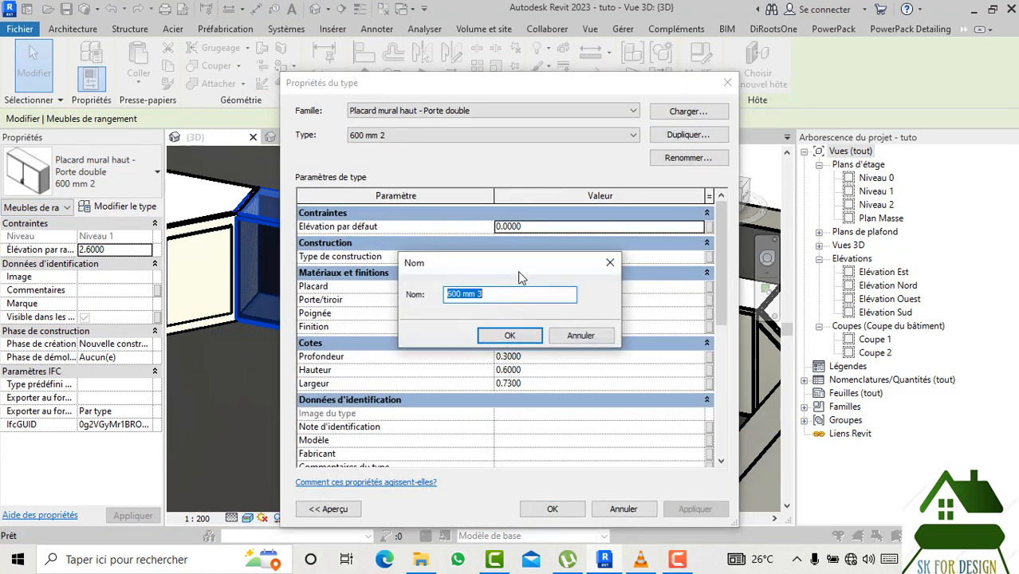
click(505, 336)
click(534, 383)
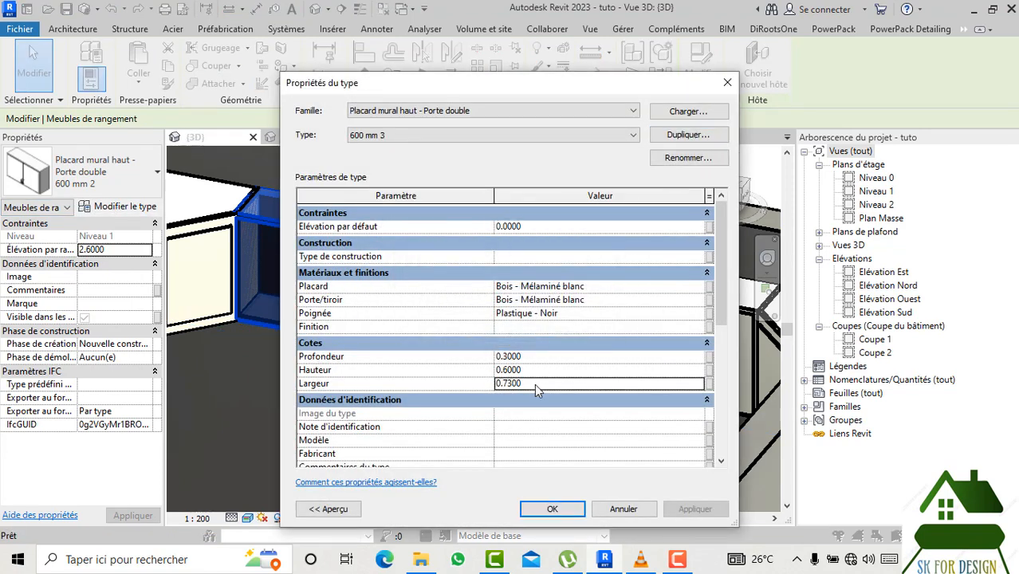
text(0.65)
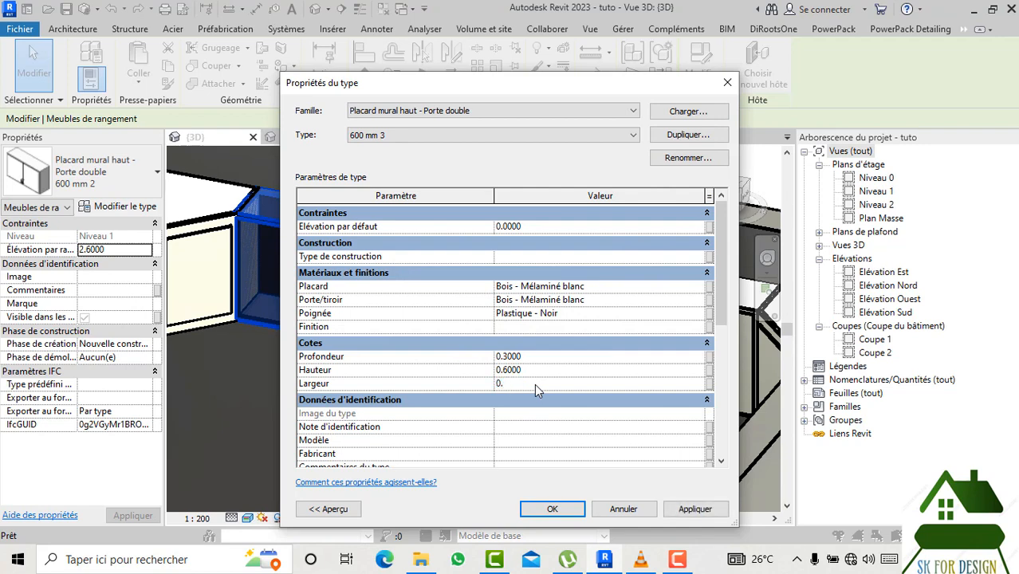
click(550, 508)
key(Escape)
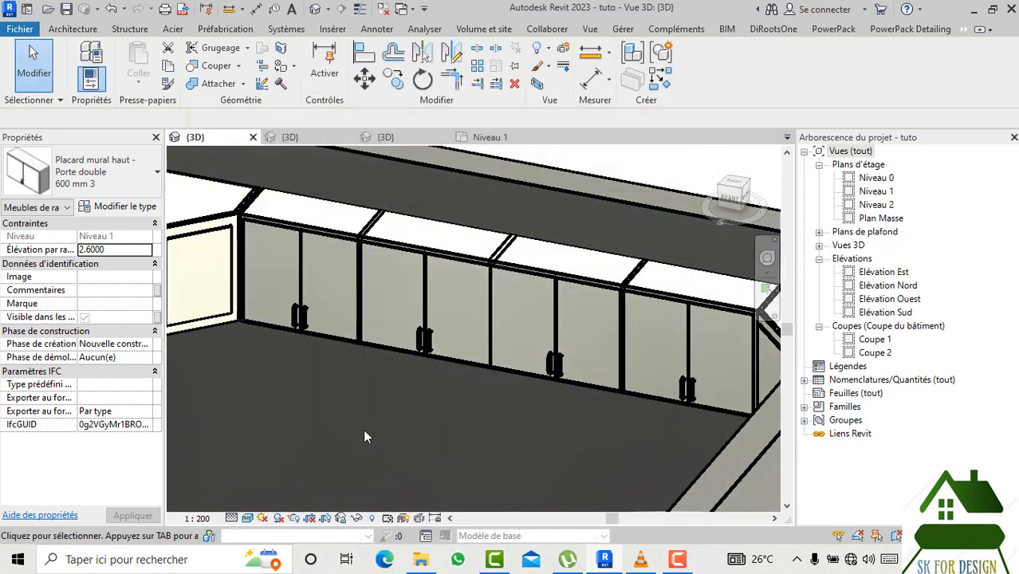
Show the row from the front and measure the distance from the corner unit's side to the second double-door cabinet.
click(308, 240)
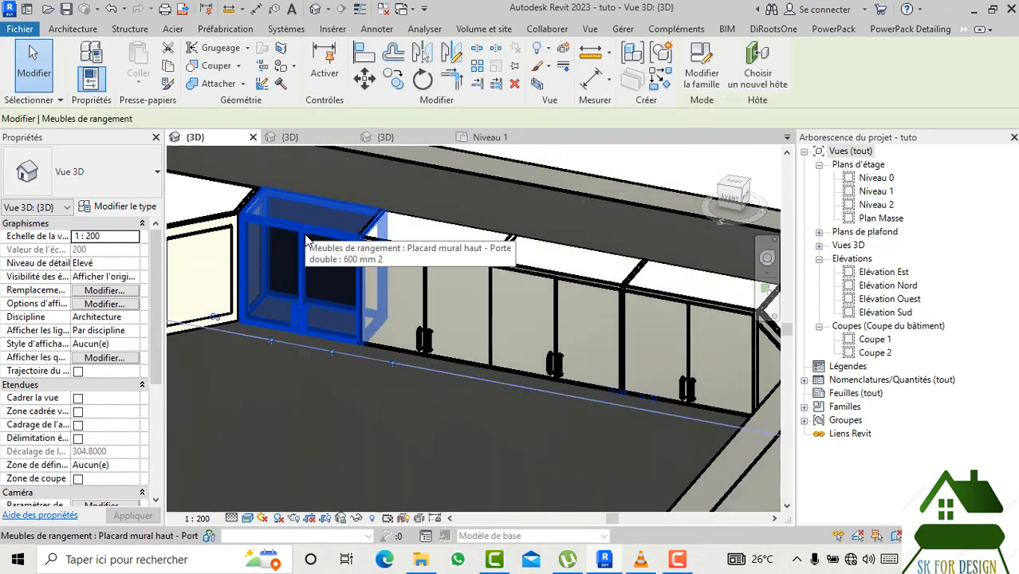
click(730, 197)
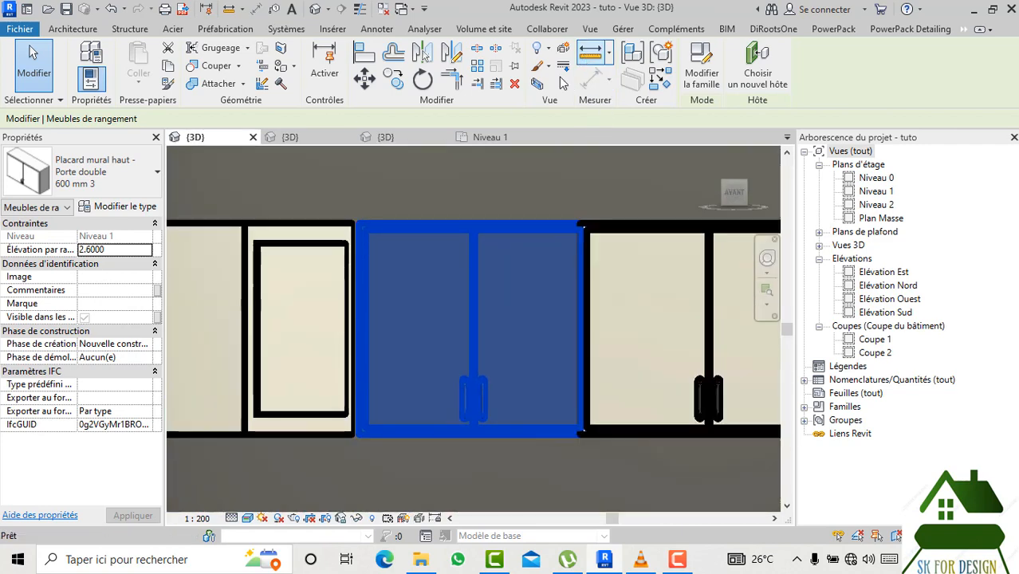
scroll(360, 211, down, 3)
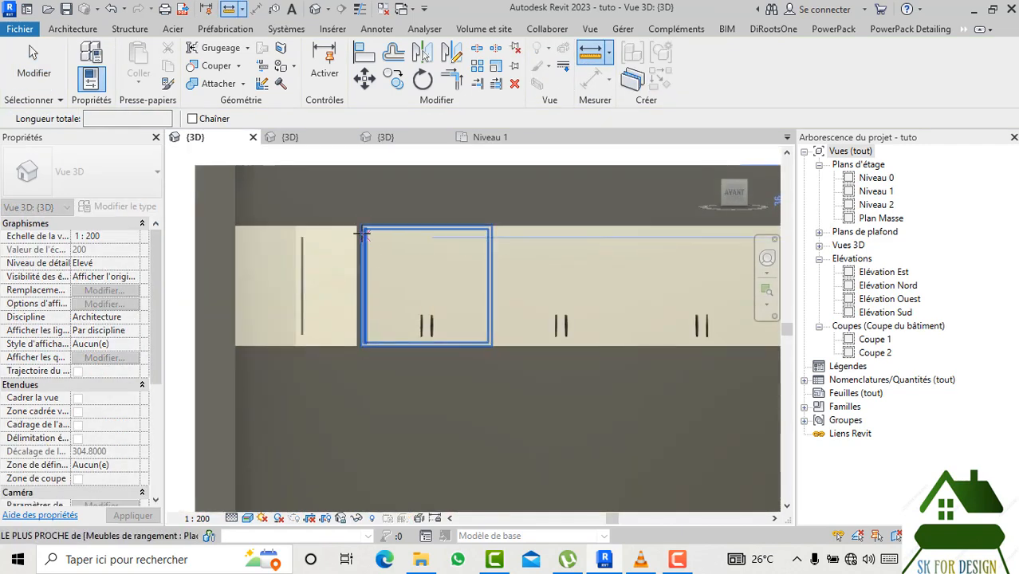
scroll(361, 229, up, 2)
click(356, 225)
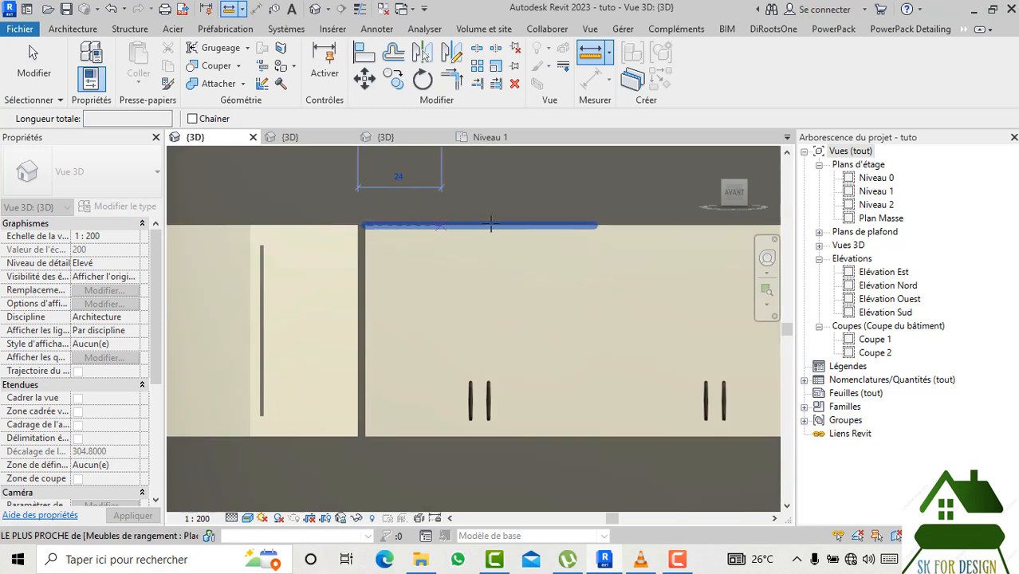
click(587, 225)
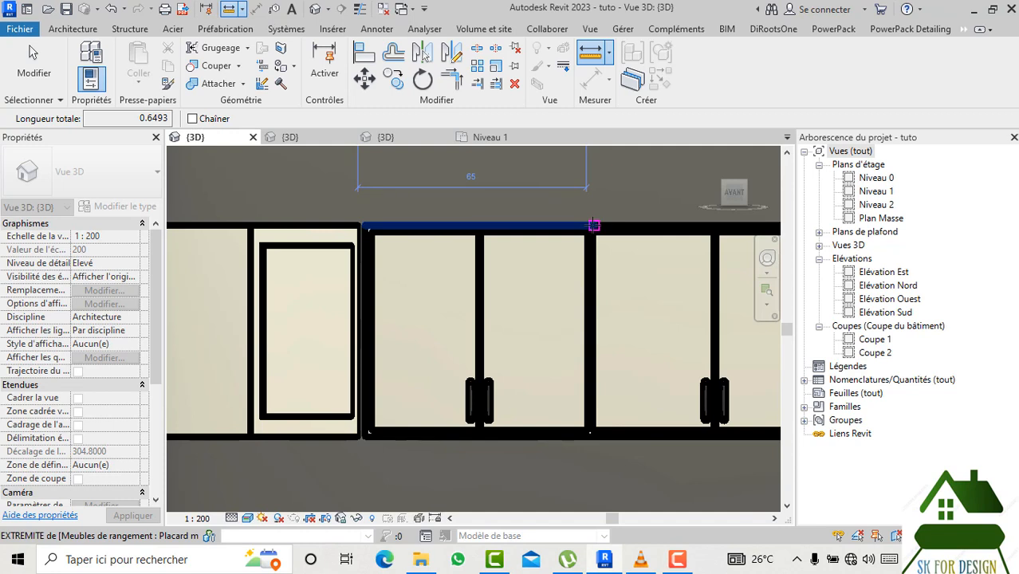
click(591, 56)
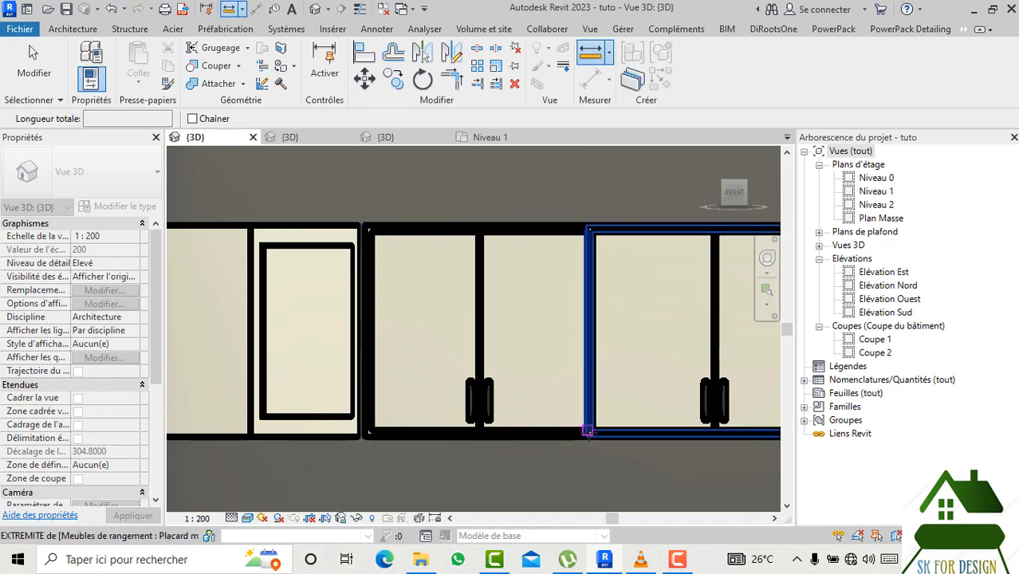
click(587, 431)
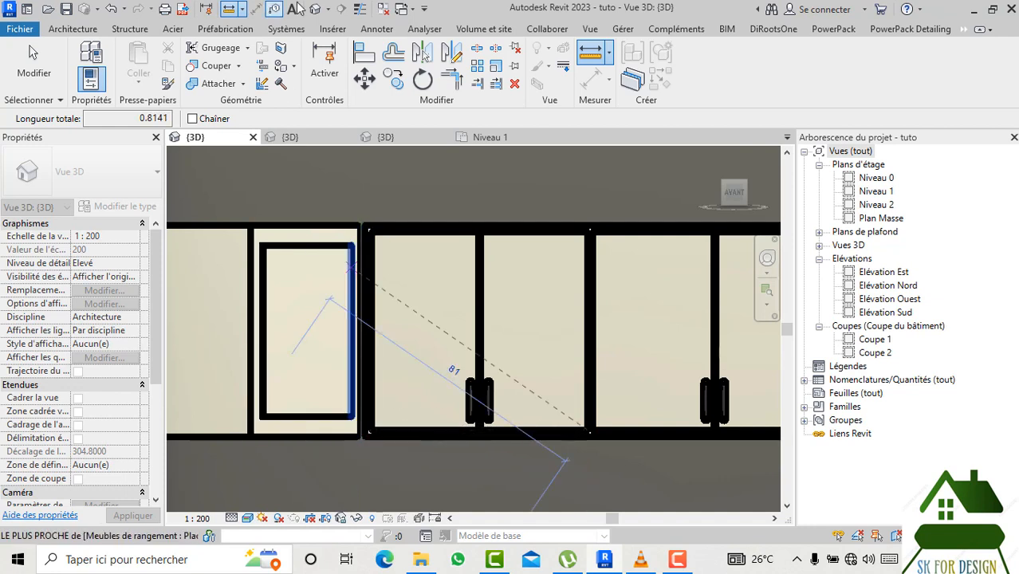
Align the side of the 600 mm 3 double-door cabinet with the adjoining side of the corner wall cabinet.
click(364, 54)
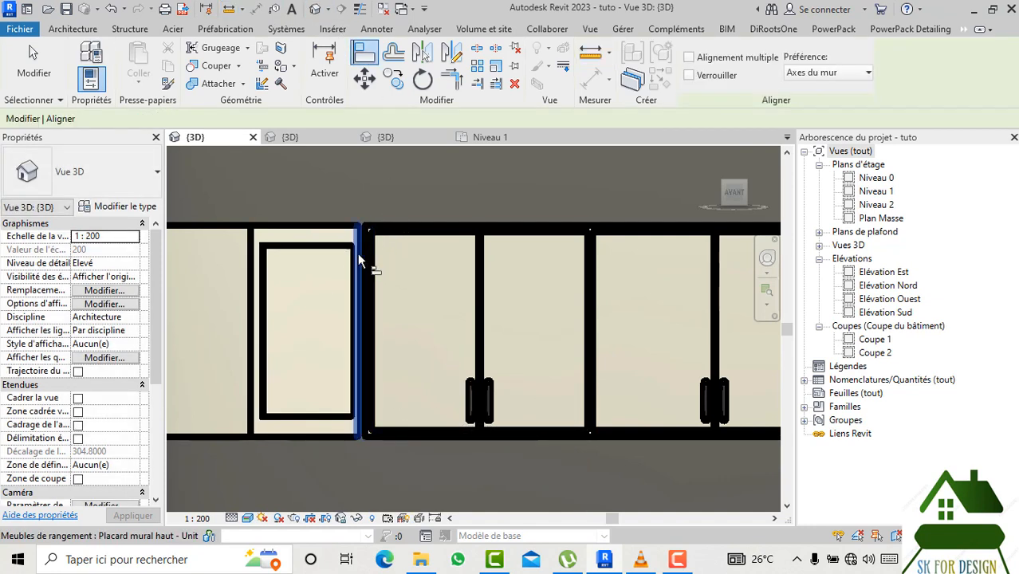
click(358, 255)
scroll(546, 257, down, 3)
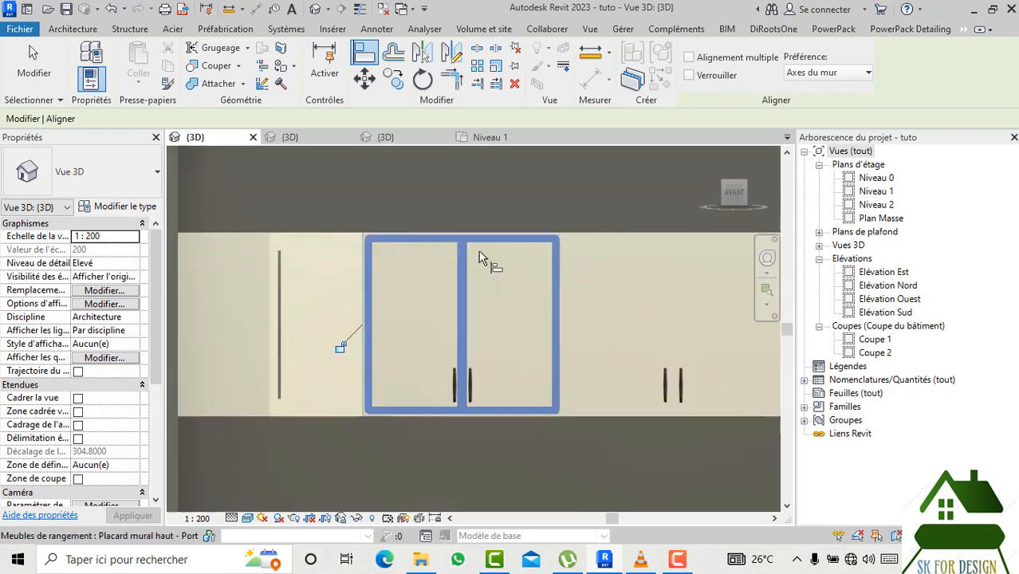
drag(726, 201, 672, 223)
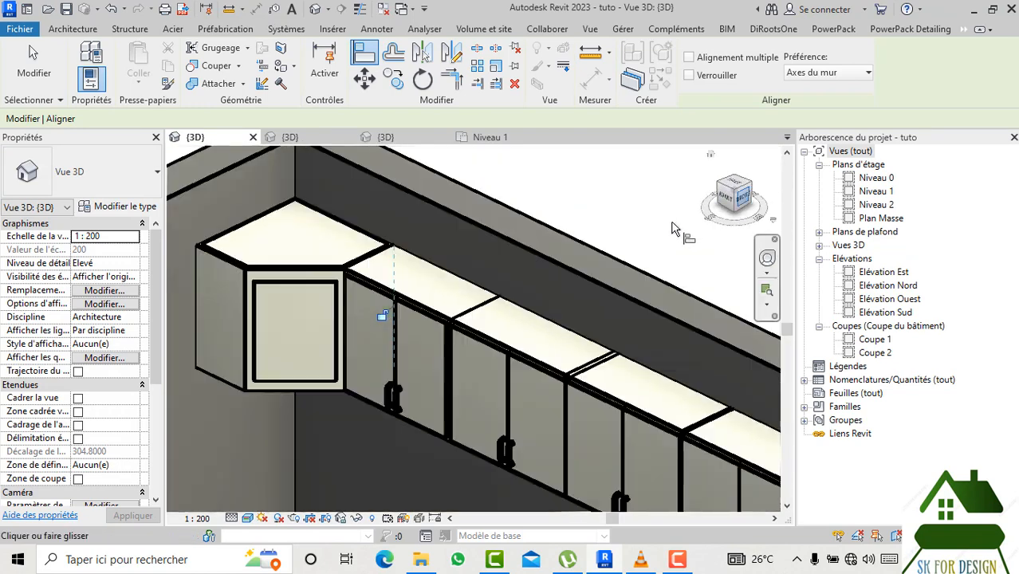
middle_drag(544, 221, 480, 186)
scroll(462, 246, down, 2)
key(Escape)
key(Escape)
Set the elevation from level of the whole wall cabinet row, including both corner units, to 2.5.
scroll(590, 225, down, 3)
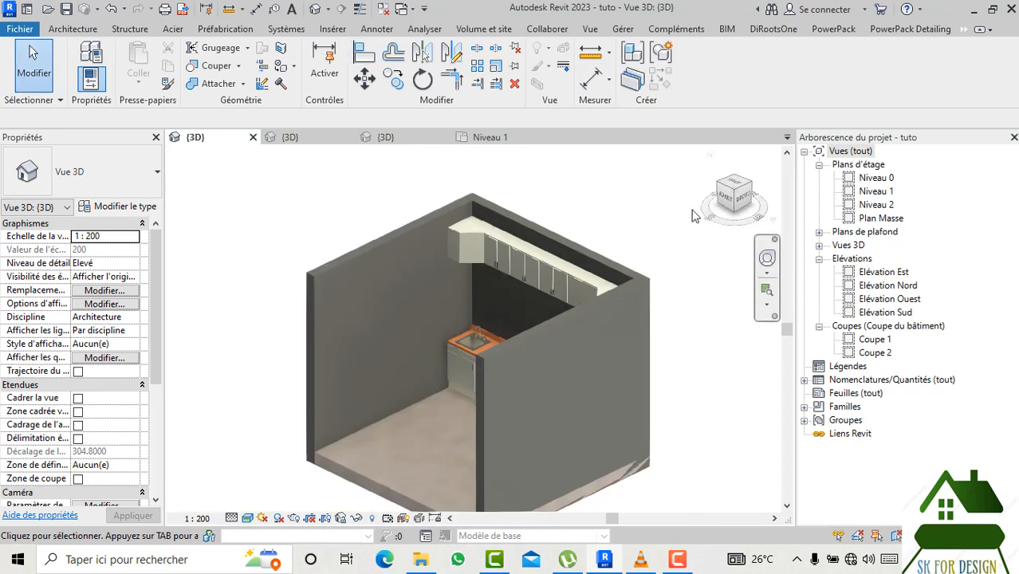
mouse_move(172, 190)
shift+middle_down()
mouse_move(256, 187)
mouse_move(213, 196)
mouse_move(207, 209)
shift+middle_up()
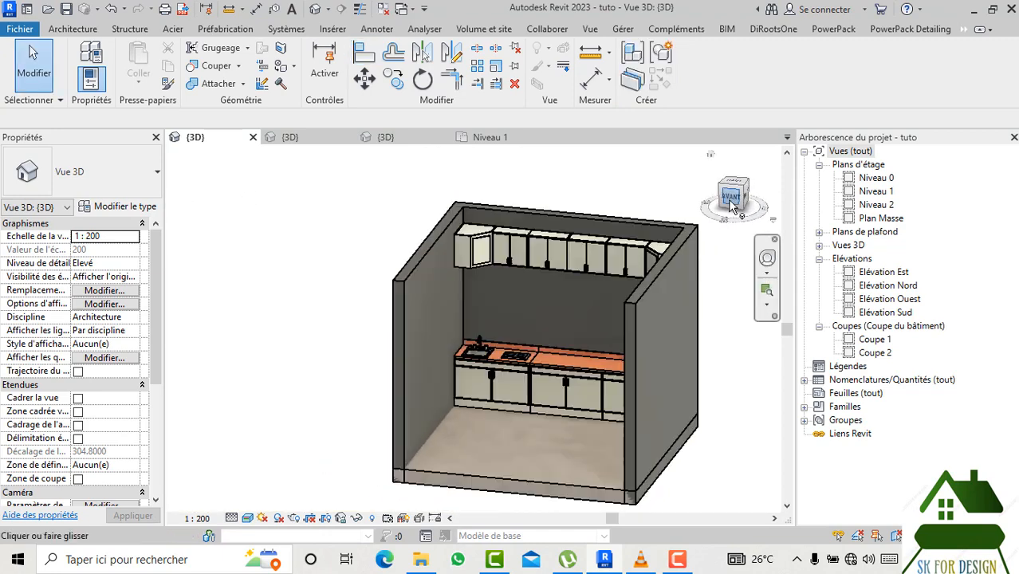
scroll(628, 199, up, 4)
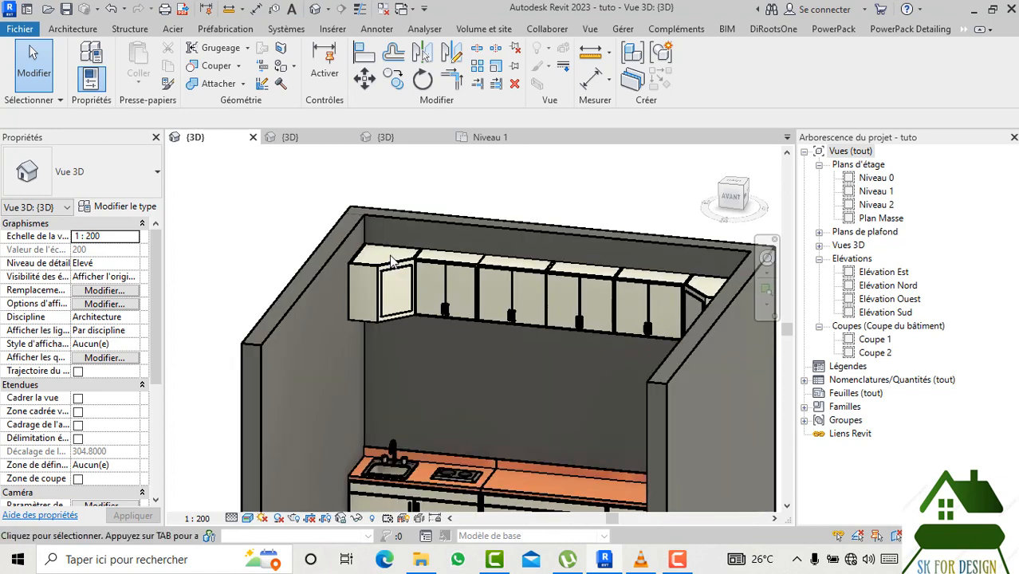
click(387, 268)
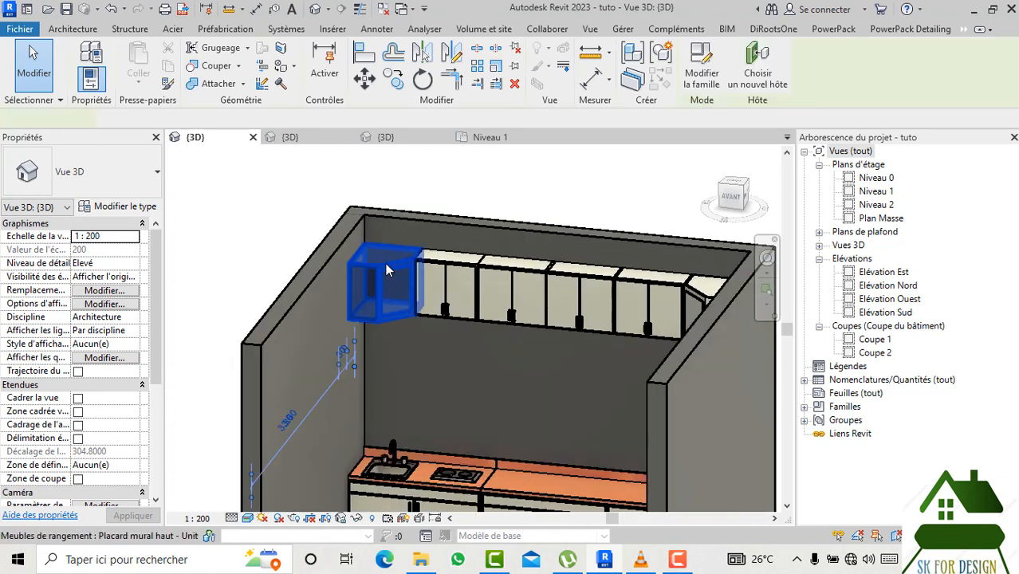
ctrl+click(449, 267)
ctrl+click(514, 270)
ctrl+click(577, 271)
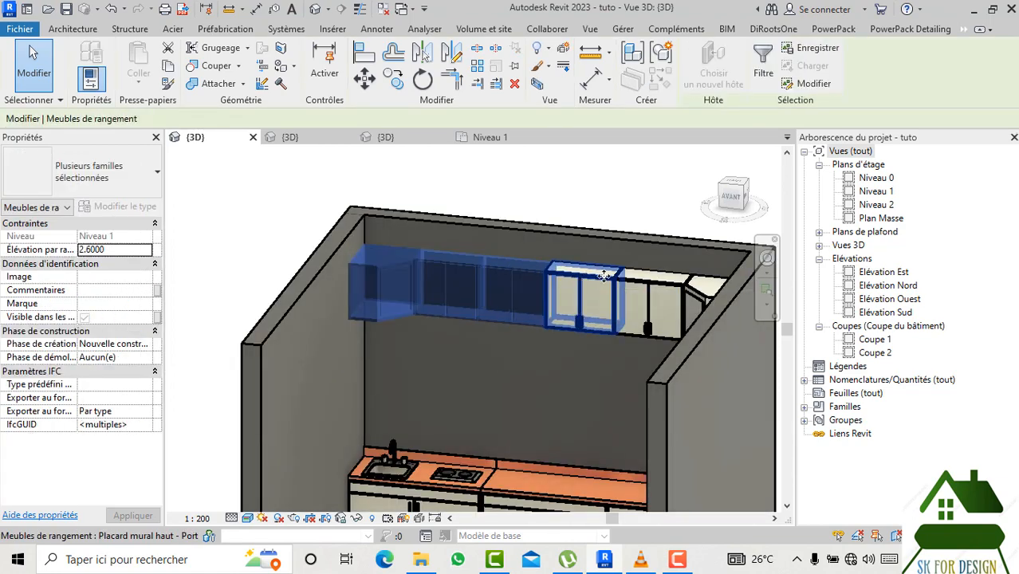
ctrl+click(648, 286)
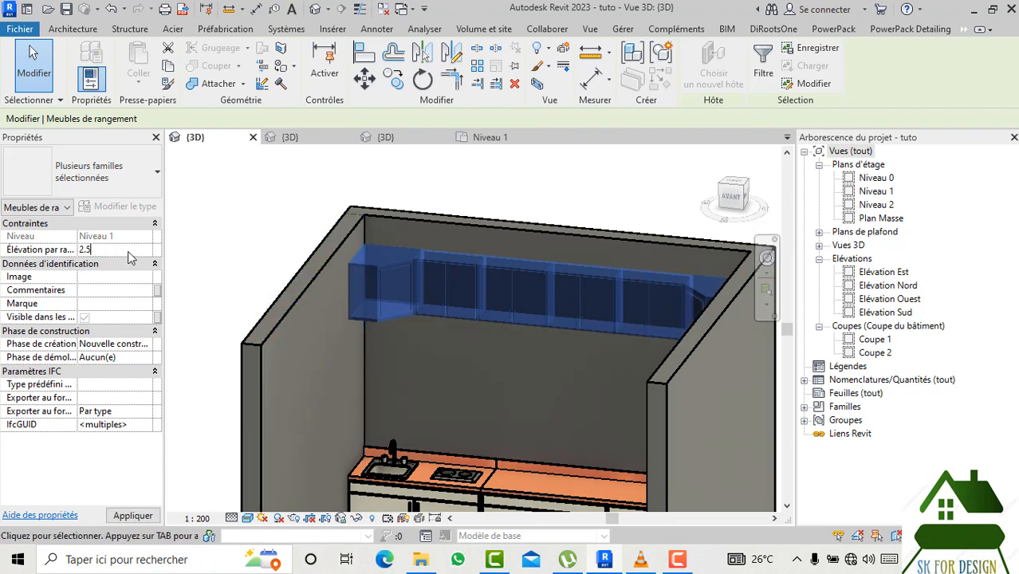
click(133, 515)
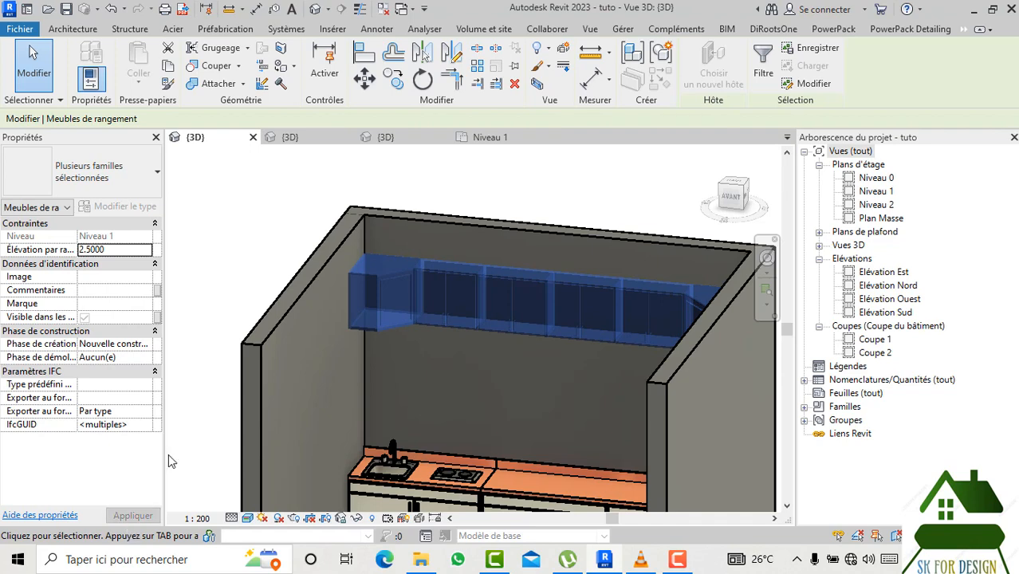
click(254, 232)
Examine the lowered wall cabinets, worktop and base cabinets from several angles.
scroll(692, 166, down, 1)
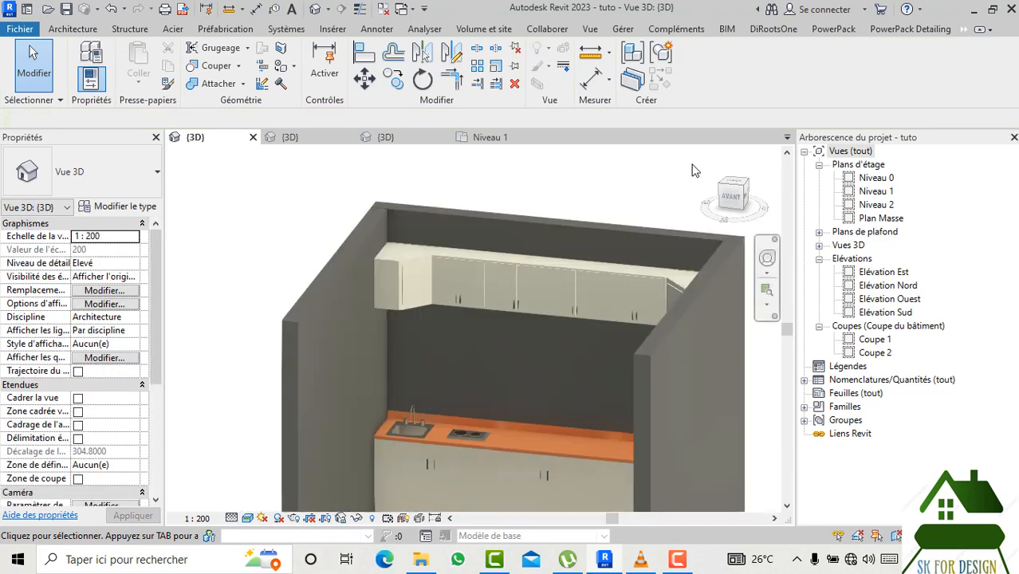
click(735, 196)
drag(194, 192, 227, 194)
middle_drag(526, 205, 358, 204)
drag(743, 204, 662, 210)
mouse_move(751, 198)
mouse_down()
mouse_move(773, 198)
mouse_move(221, 194)
mouse_move(753, 199)
mouse_move(744, 200)
mouse_up()
scroll(540, 433, up, 4)
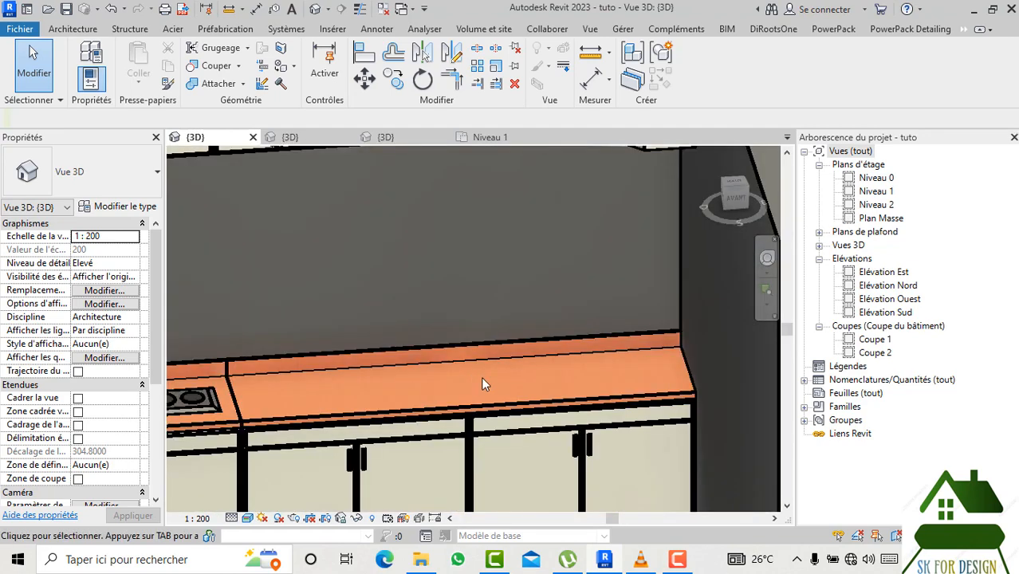
scroll(443, 389, down, 5)
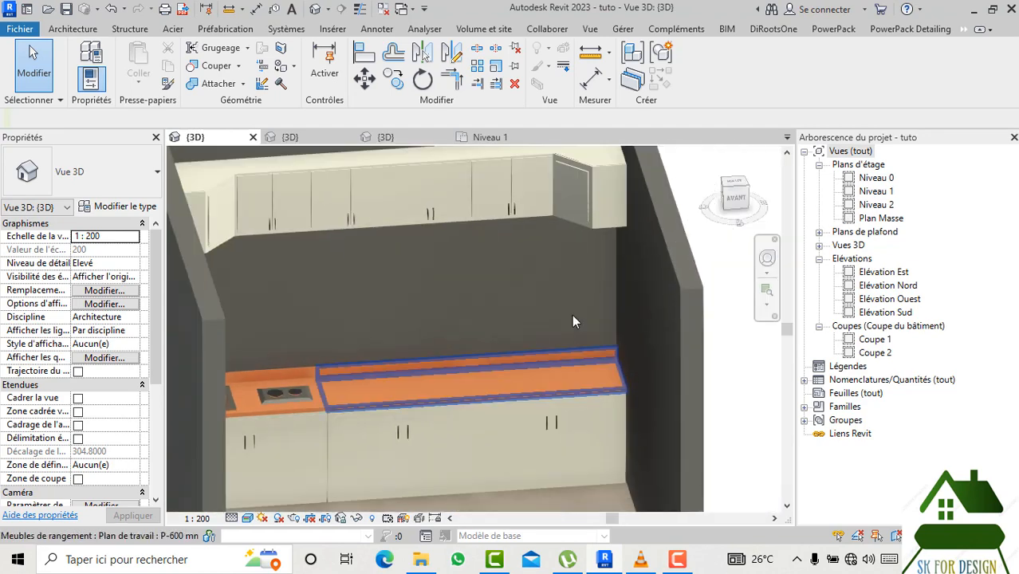
mouse_move(734, 194)
mouse_down()
mouse_move(681, 190)
mouse_move(760, 203)
mouse_move(177, 202)
mouse_move(193, 203)
mouse_up()
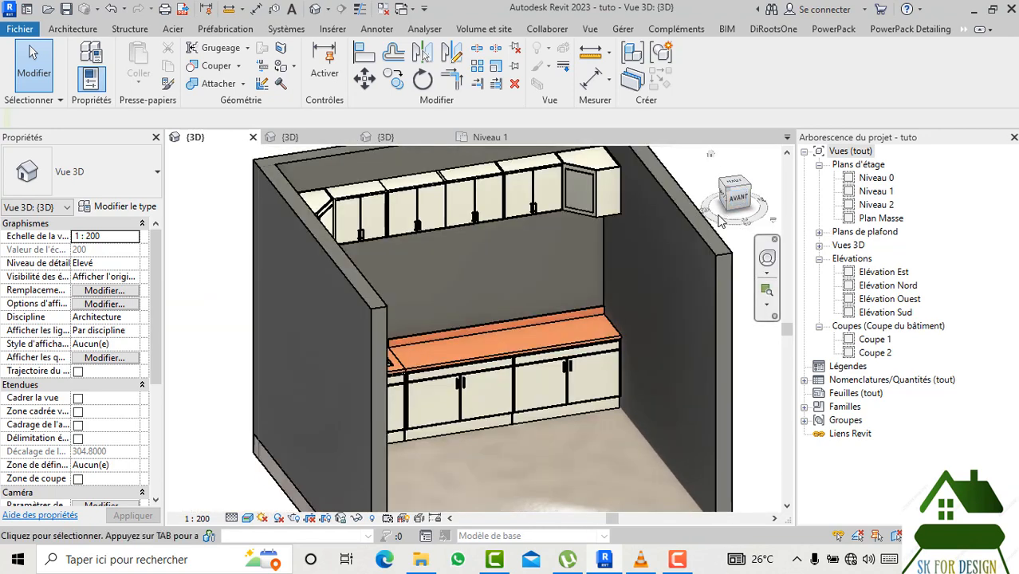
drag(740, 203, 738, 209)
Switch to File Explorer and open the Grands placards folder inside Mobilier ordinaire.
click(425, 561)
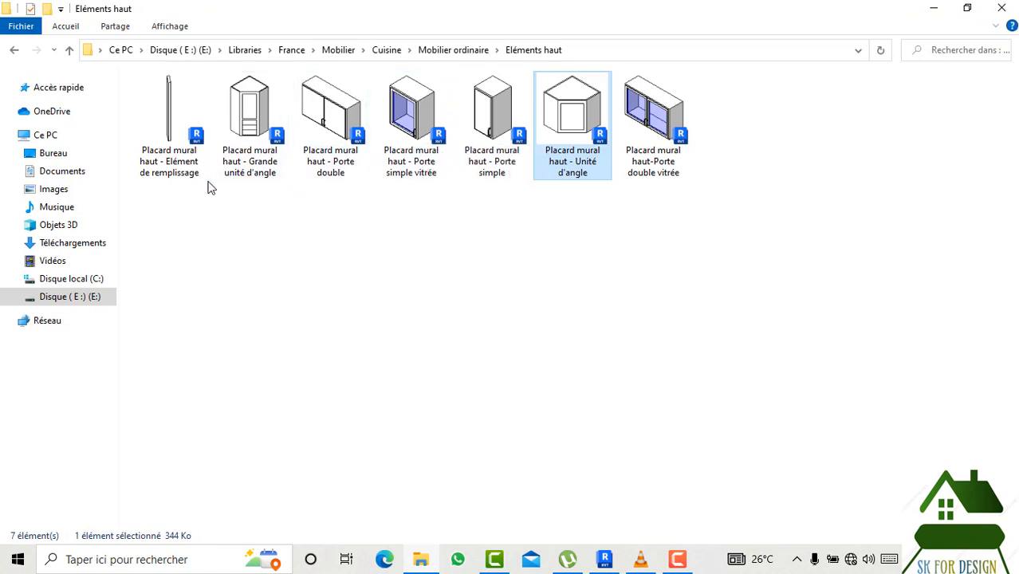
click(11, 51)
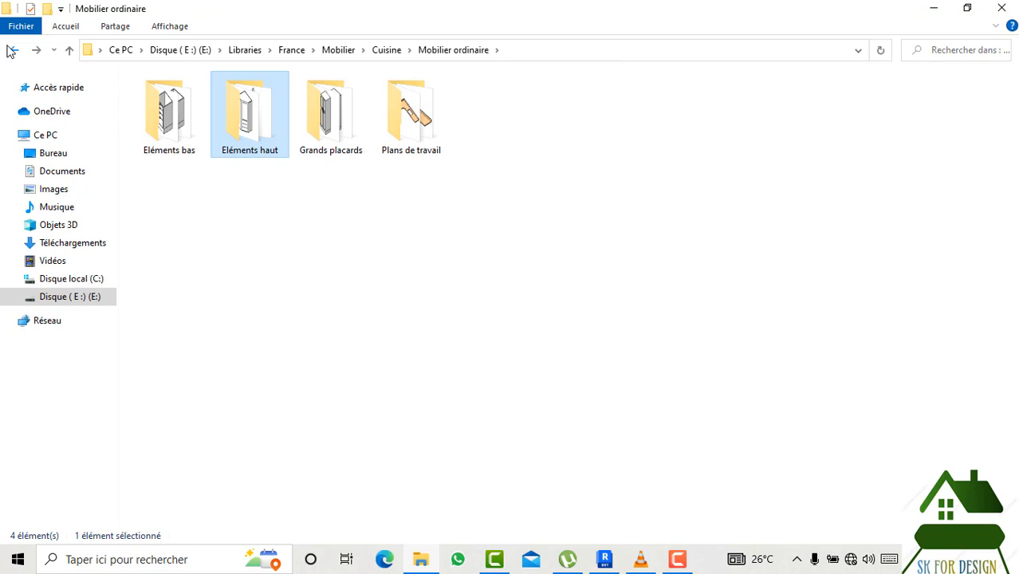
double_click(347, 127)
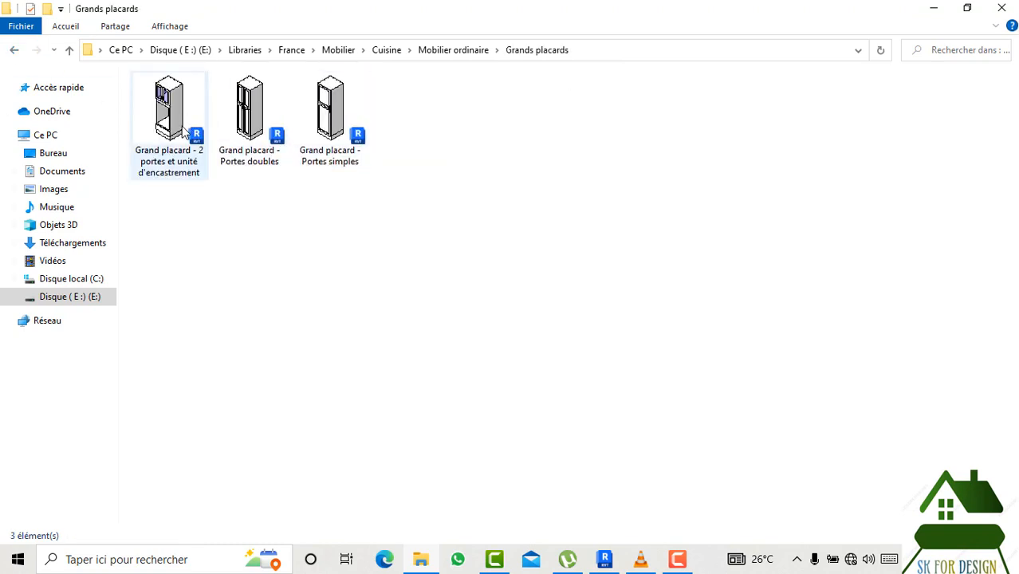
Return to the France library folder and open Electroménager inside the Equipement spécialisé folder.
click(13, 52)
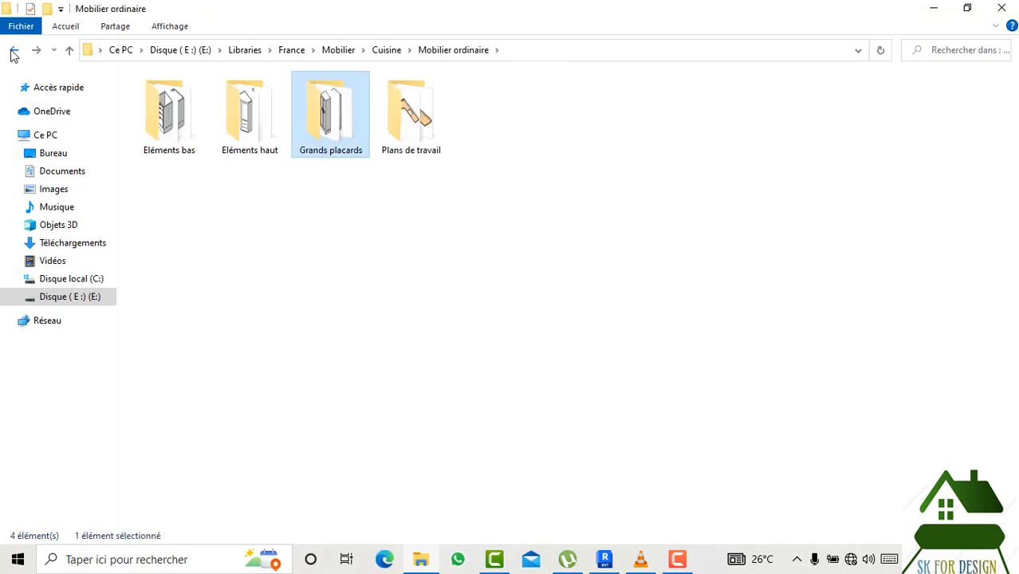
click(14, 52)
click(14, 52)
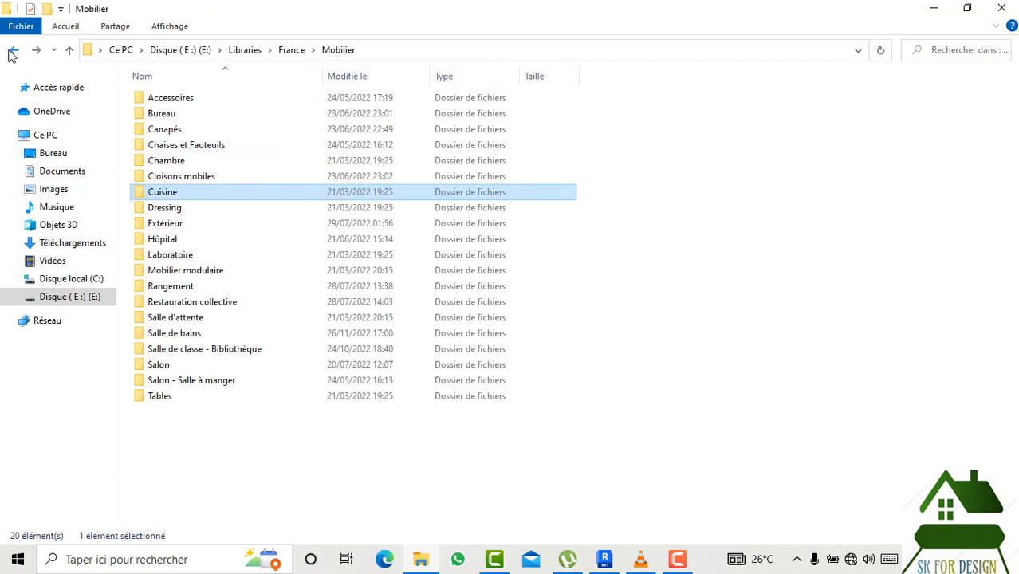
click(12, 51)
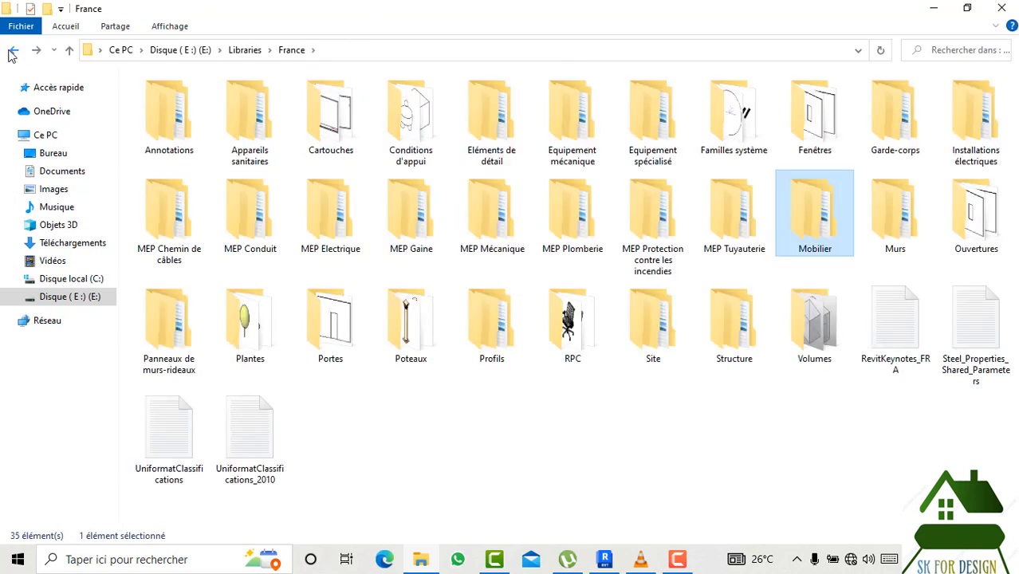
double_click(641, 130)
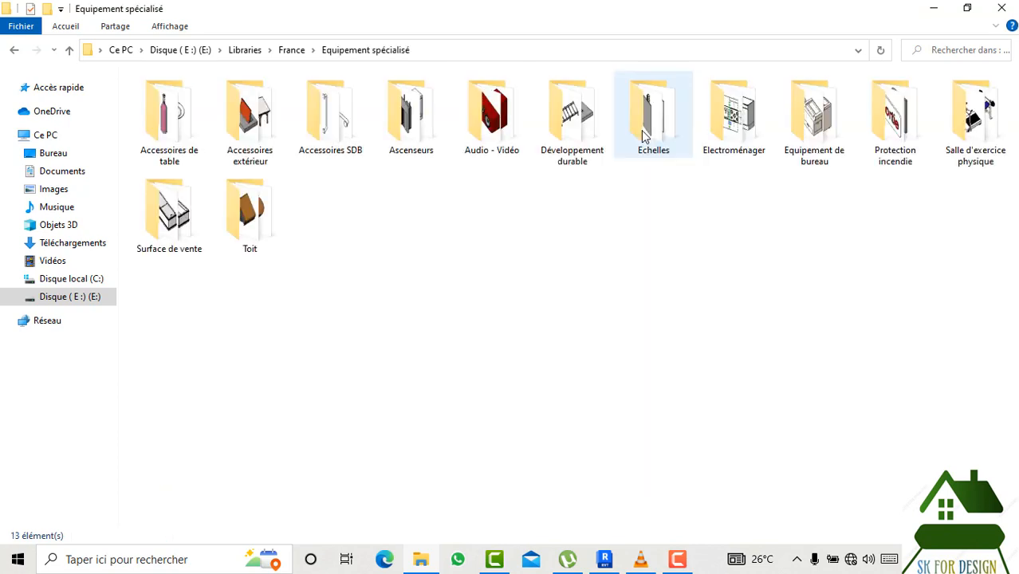
double_click(736, 136)
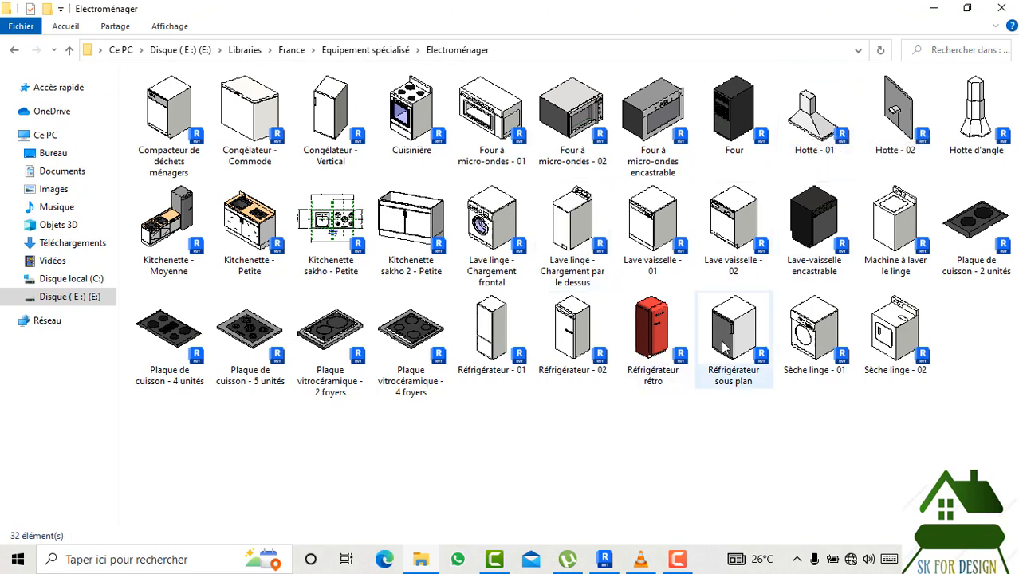
Open the Congélateur - Commode family, upgrade it to Revit 2023 and load it into the tuto.rvt project.
click(249, 116)
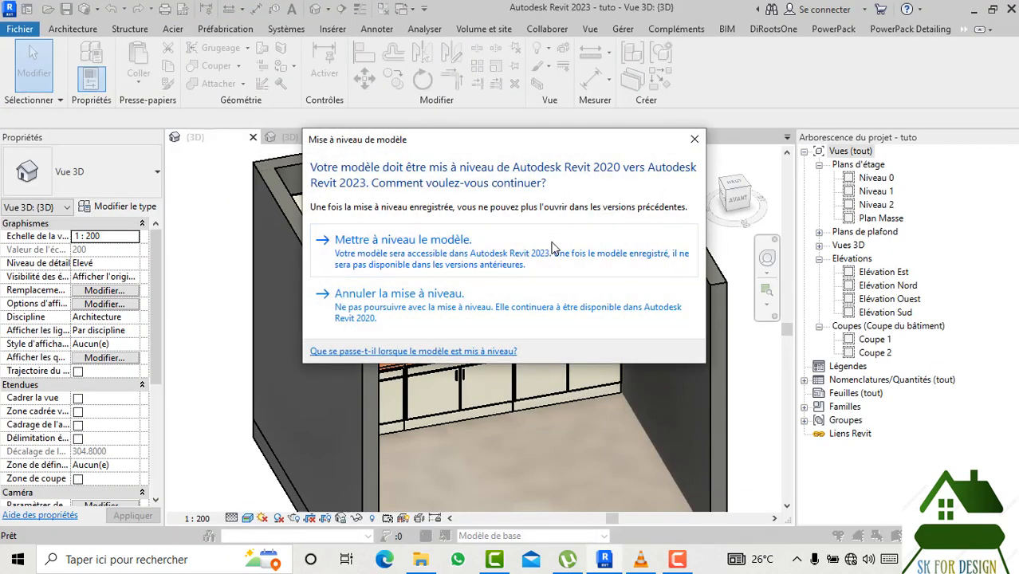
click(547, 252)
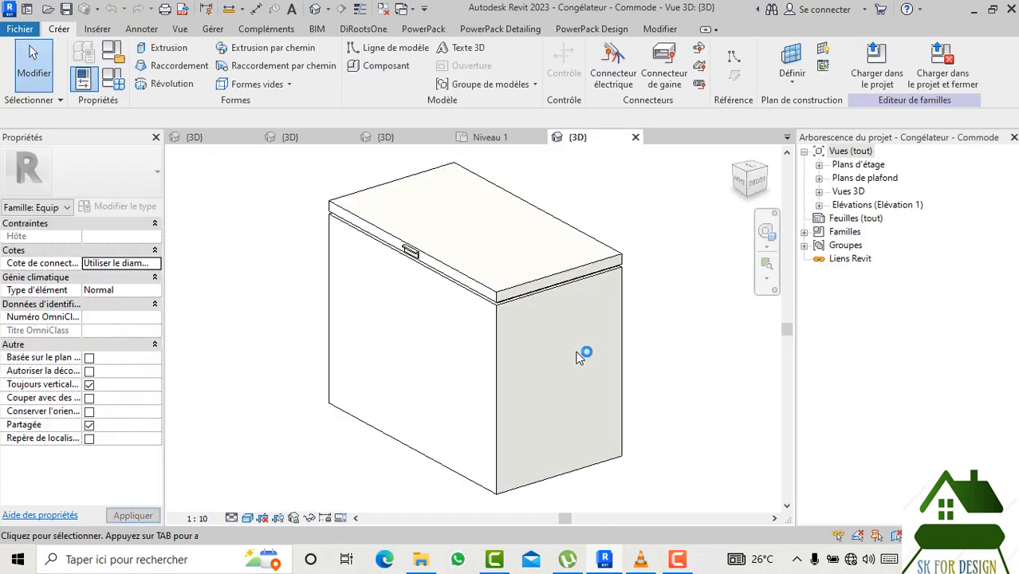
click(877, 64)
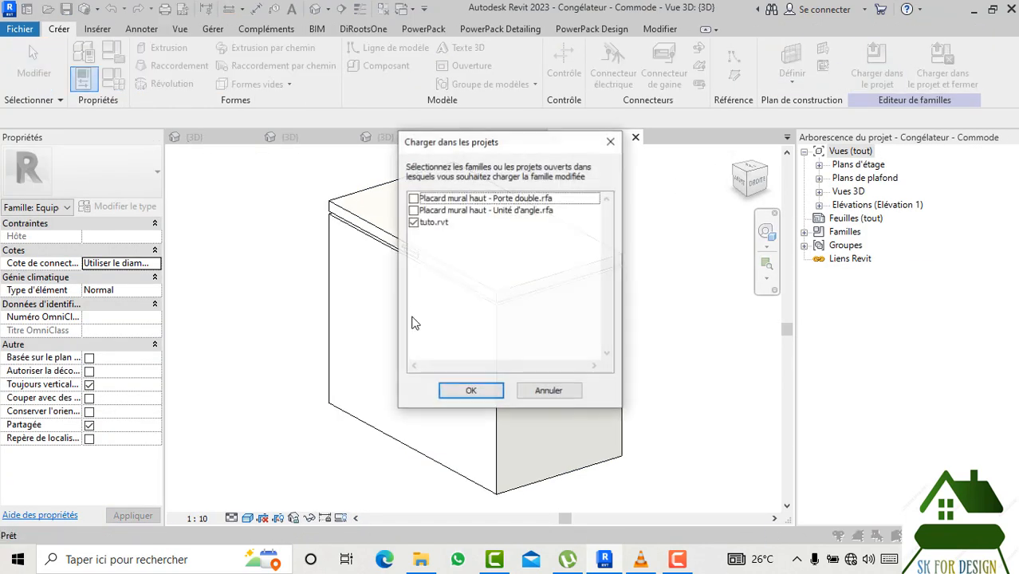
click(466, 392)
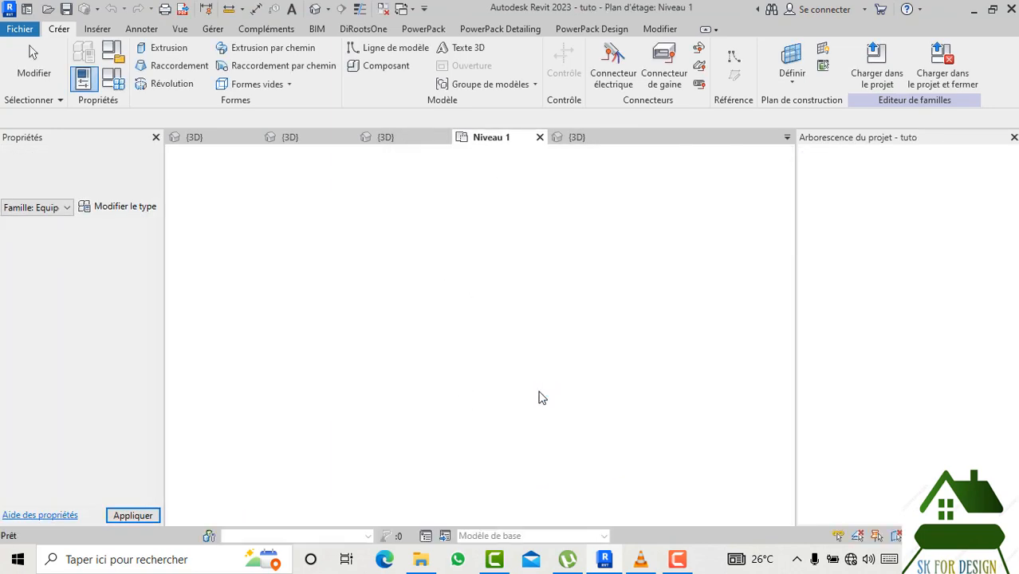
Place the 1250mm x 890mm chest freezer on Niveau 1, rotated a quarter turn against the room's right-hand side wall, and show it in 3D.
scroll(540, 381, down, 1)
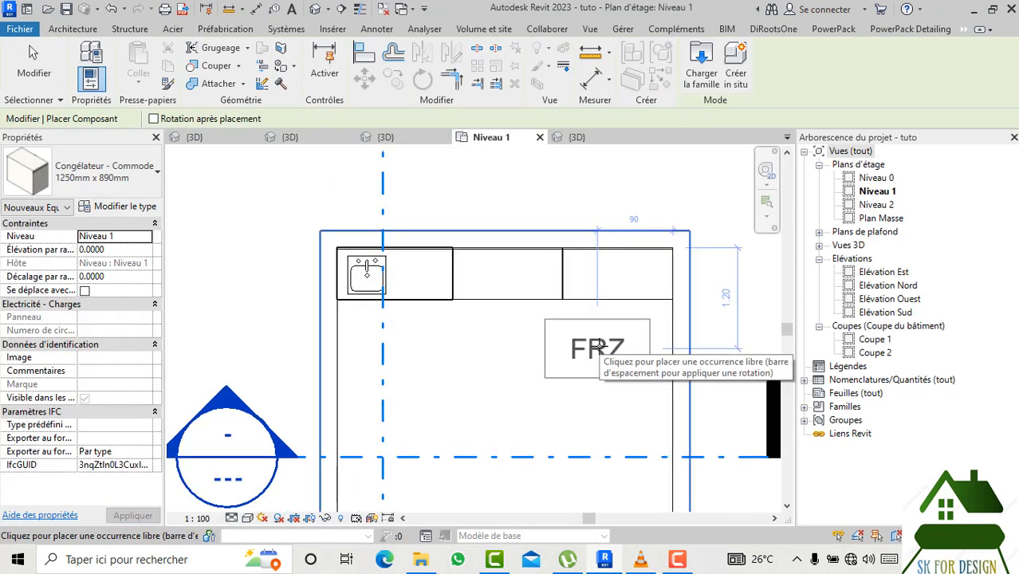
key(space)
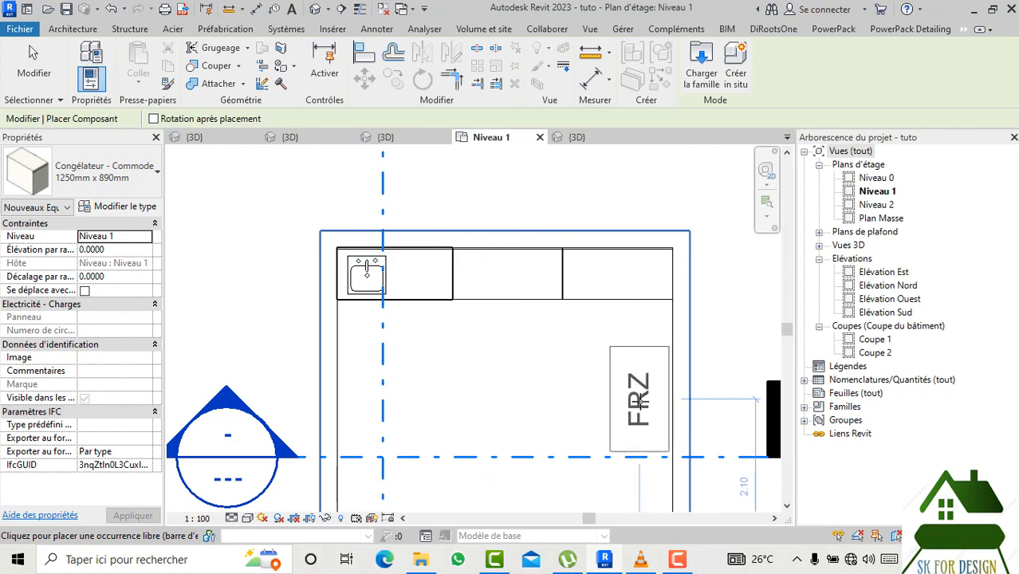
click(638, 407)
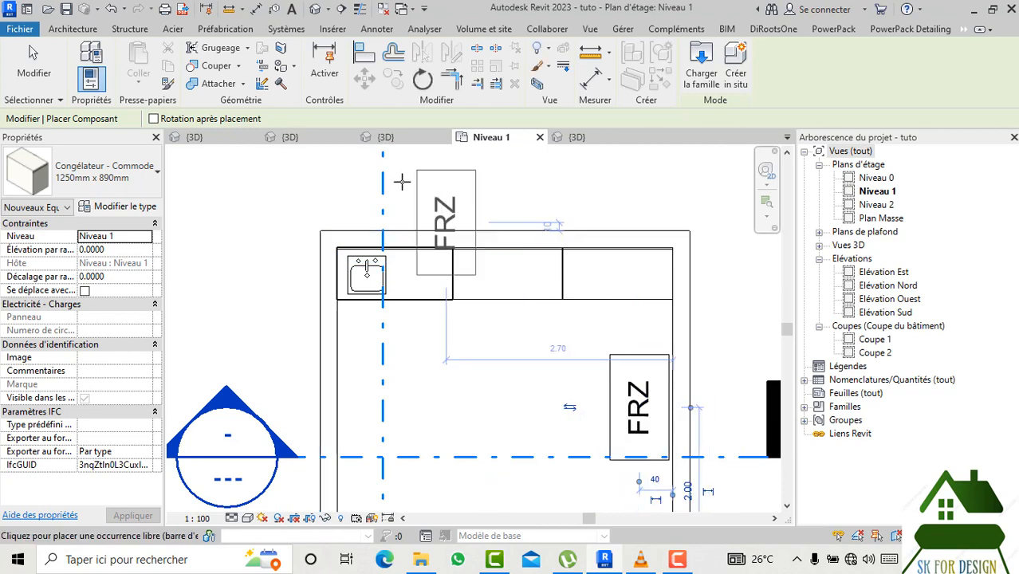
click(200, 142)
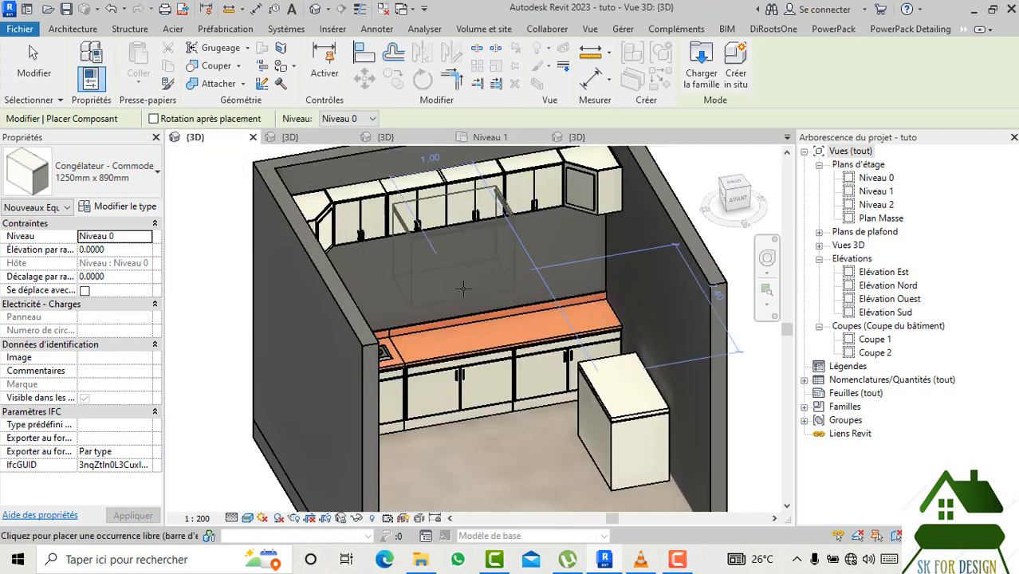
key(Escape)
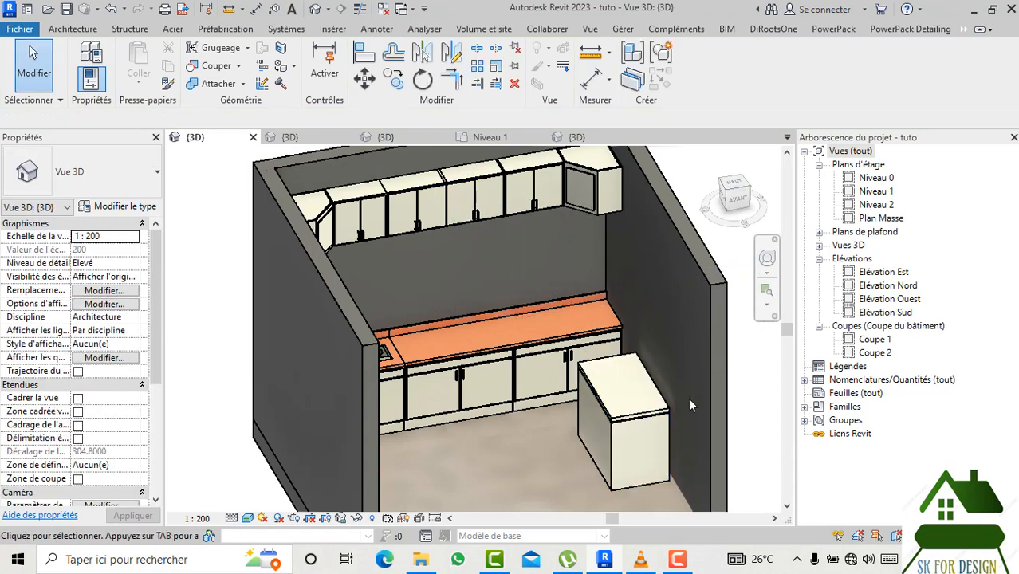
Move the chest freezer forward along the side wall, away from the base cabinets, and check its position in 3D.
click(734, 199)
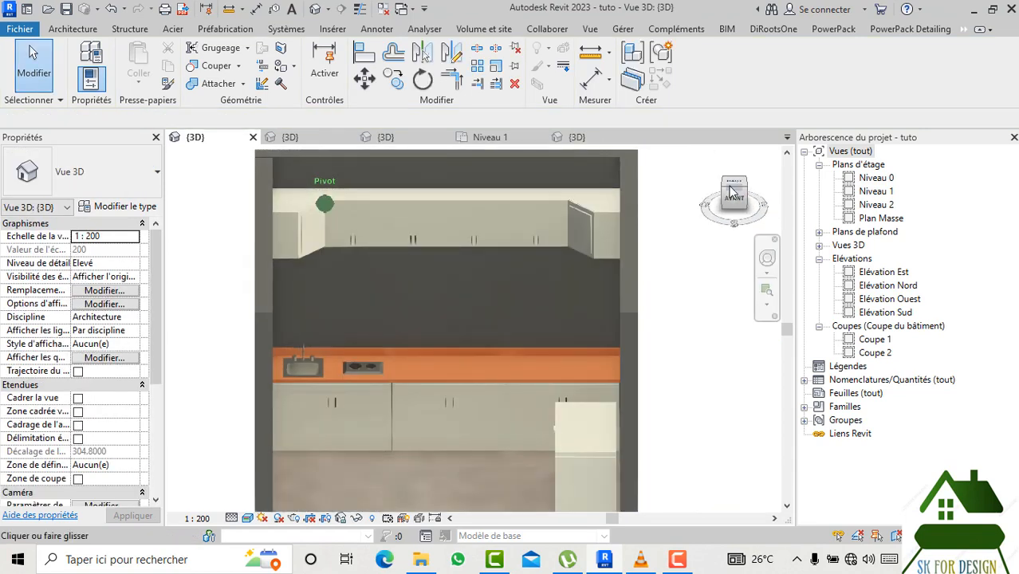
drag(732, 193, 179, 196)
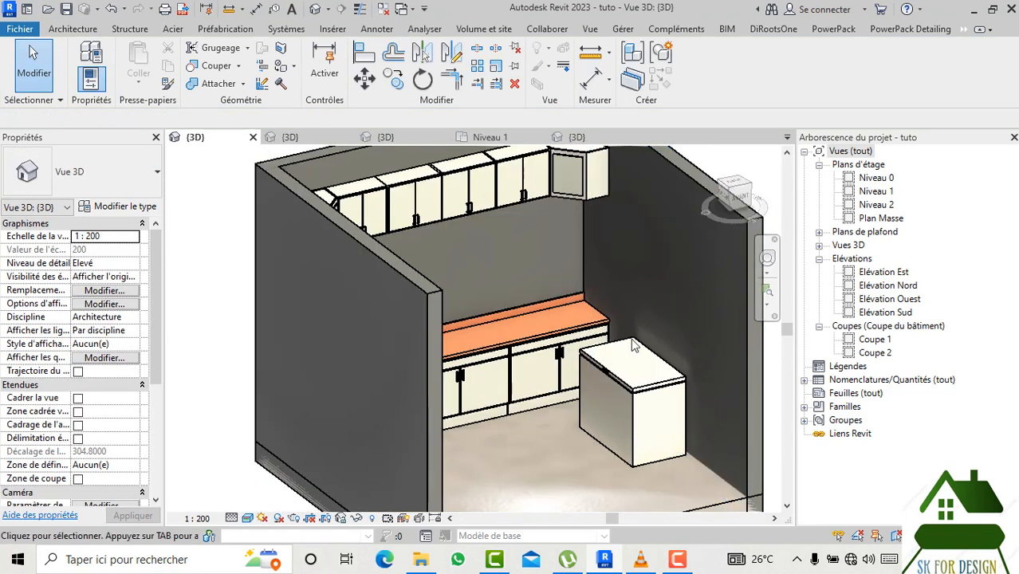
click(644, 388)
drag(644, 385, 682, 404)
click(733, 153)
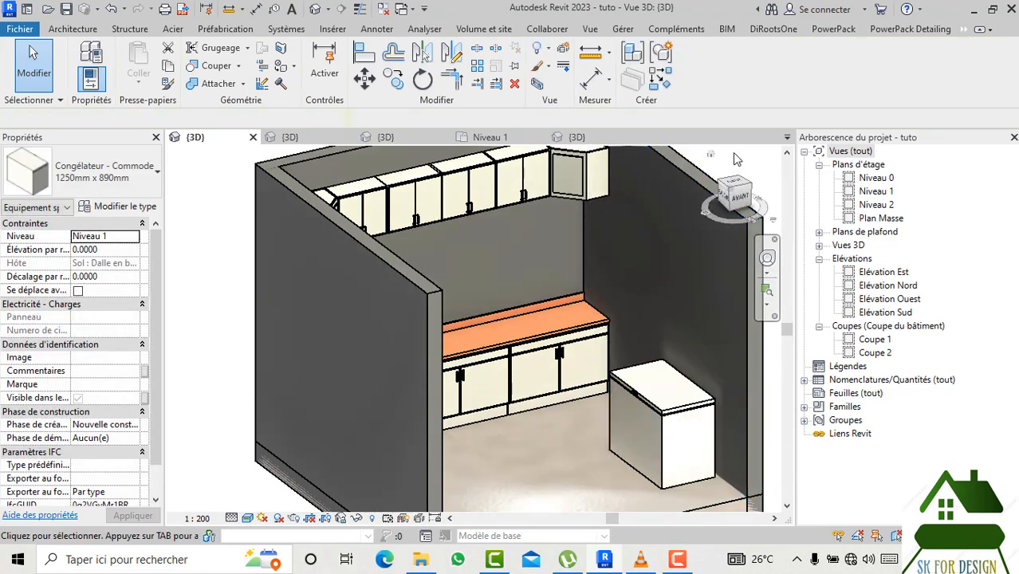
scroll(645, 237, down, 1)
drag(736, 193, 637, 200)
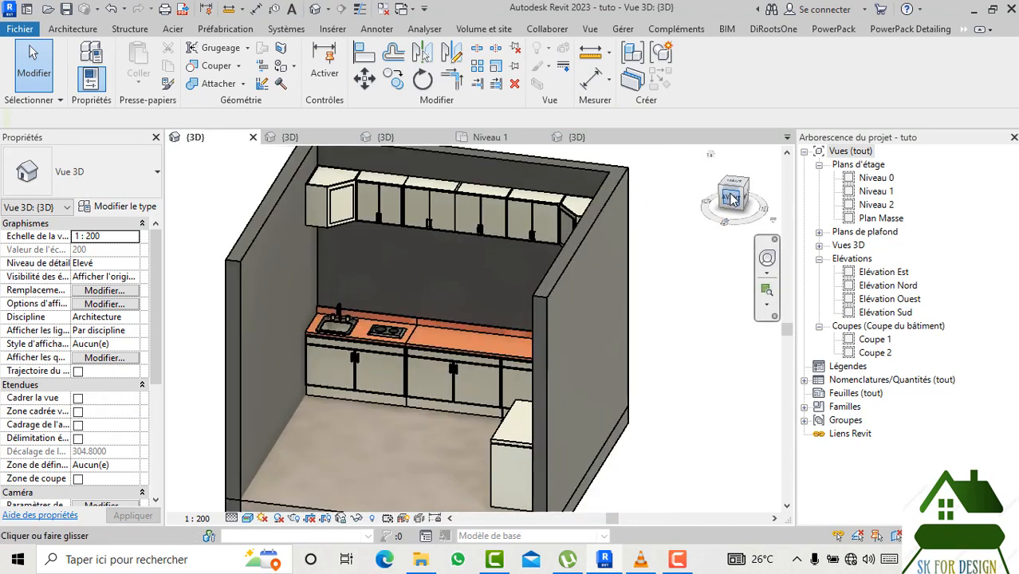
click(743, 194)
drag(749, 190, 591, 209)
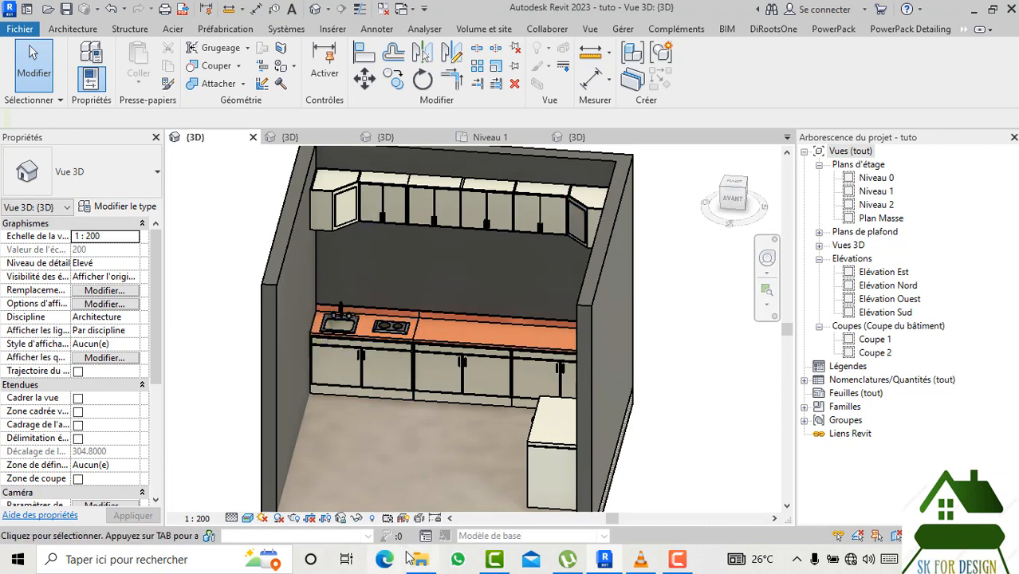
Start placing a component and look through the loaded types, including Kitchenette - Petite, for another kitchen item.
click(72, 29)
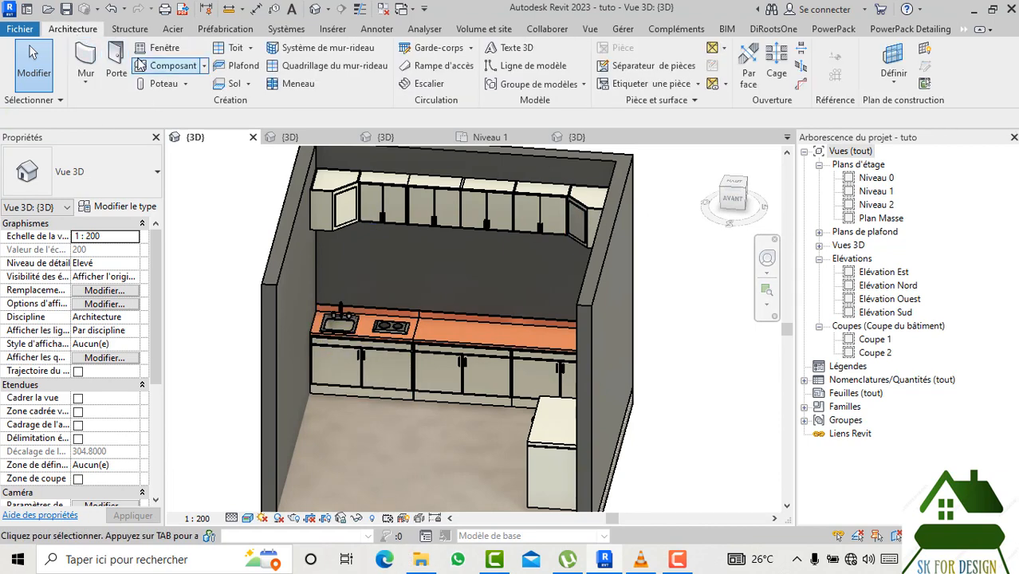
click(166, 71)
click(110, 175)
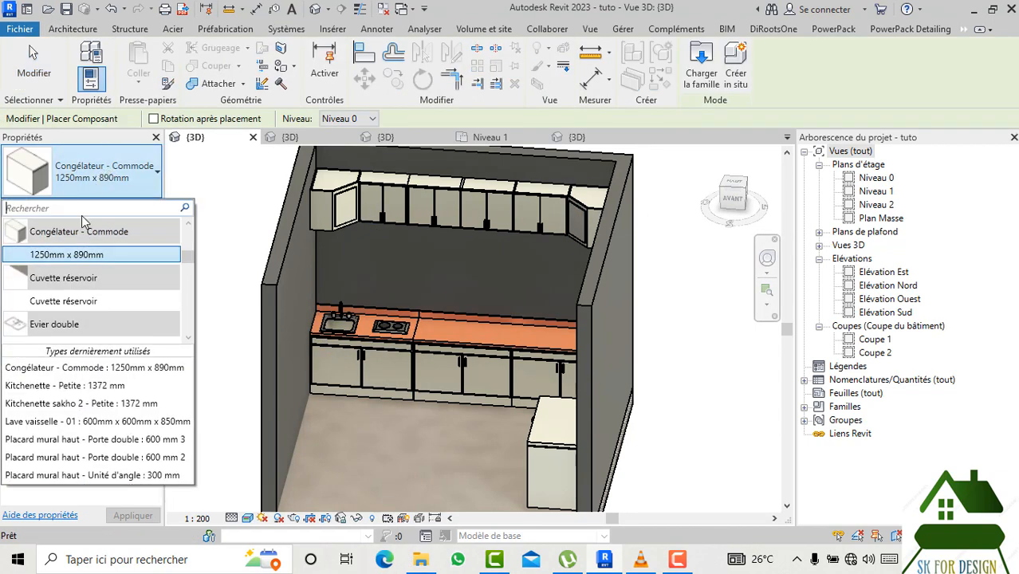
scroll(79, 294, down, 3)
scroll(79, 293, down, 10)
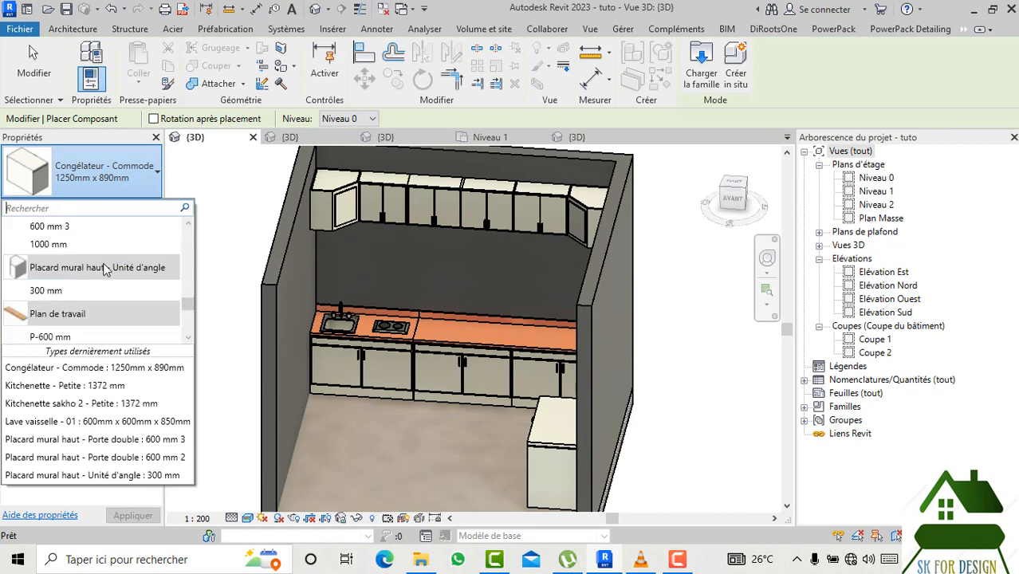
scroll(101, 283, up, 15)
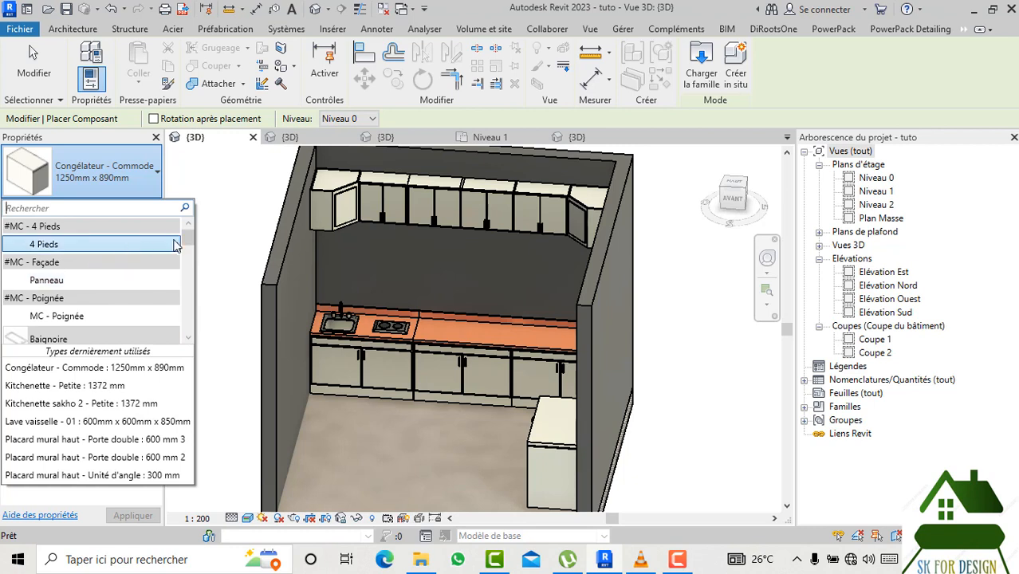
drag(187, 245, 187, 336)
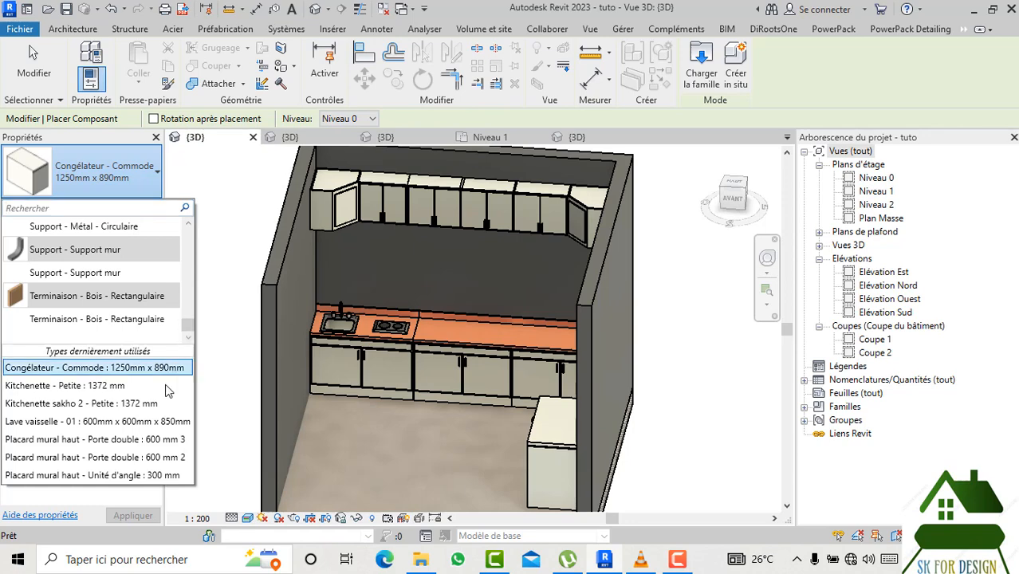
click(116, 388)
click(112, 172)
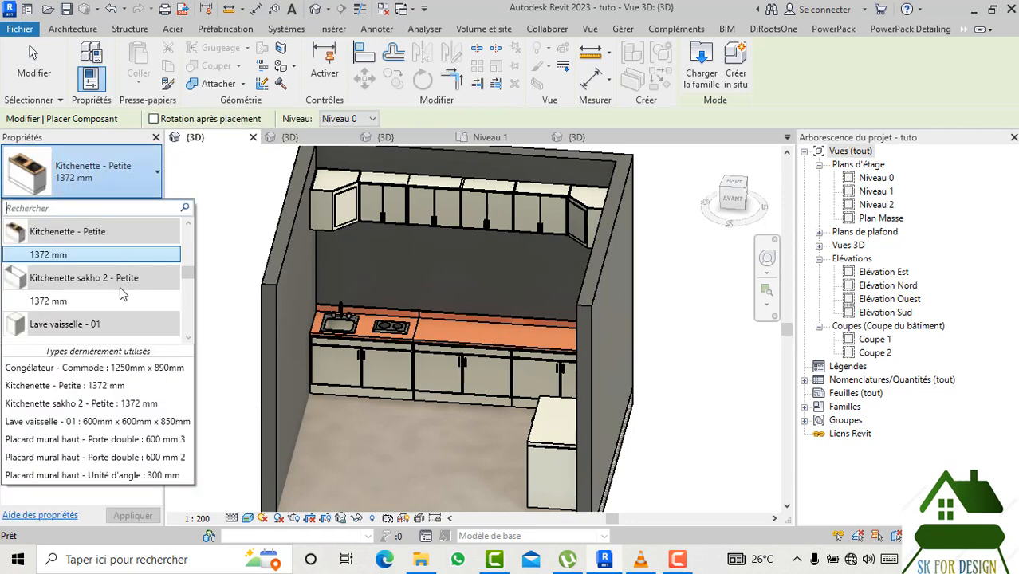
scroll(123, 293, down, 3)
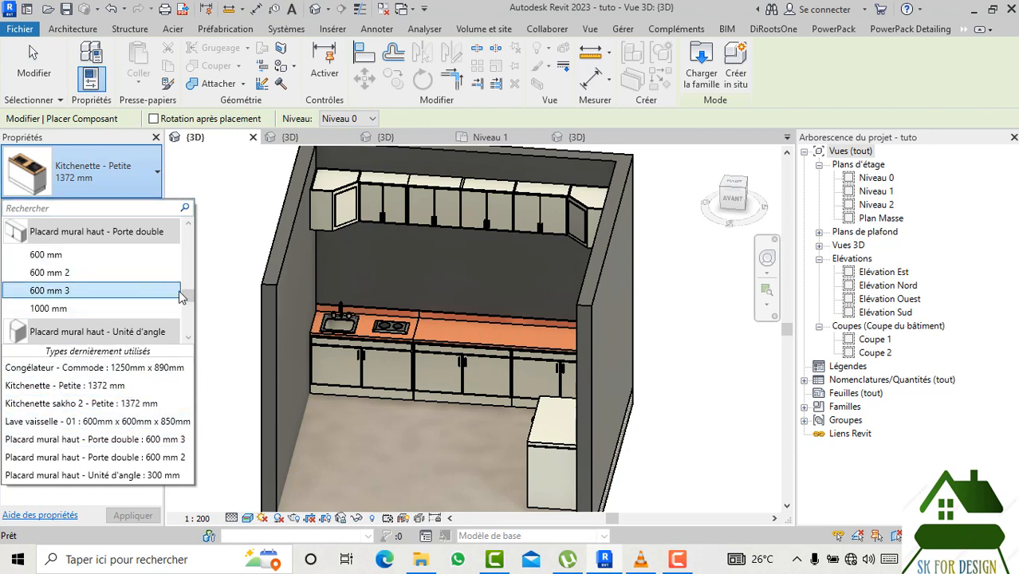
drag(187, 306, 186, 247)
drag(188, 255, 187, 338)
Open the Four à micro-ondes - 02 family from the Electroménager folder, upgrade it and load it into the tuto project.
click(422, 561)
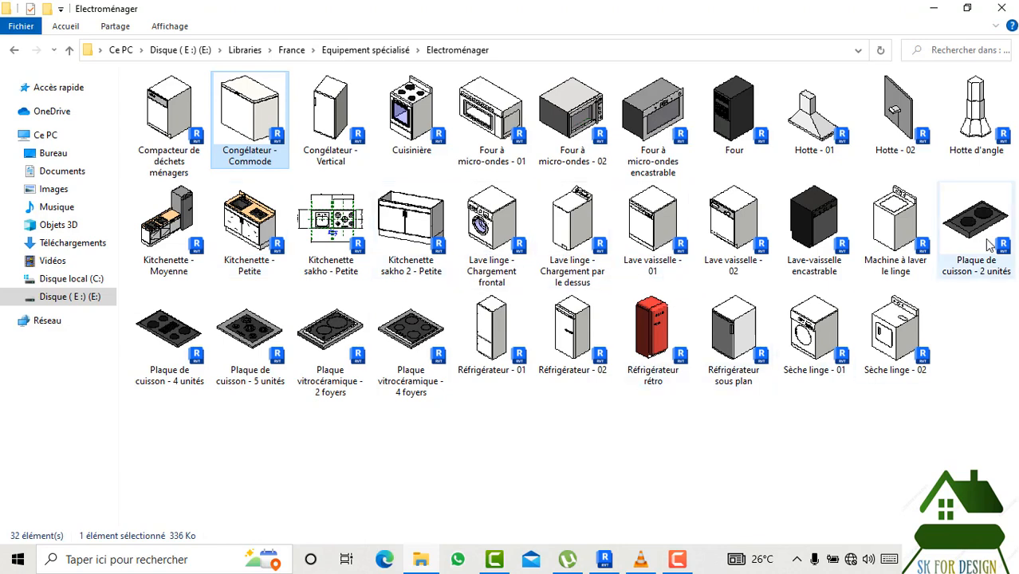
double_click(571, 120)
click(449, 265)
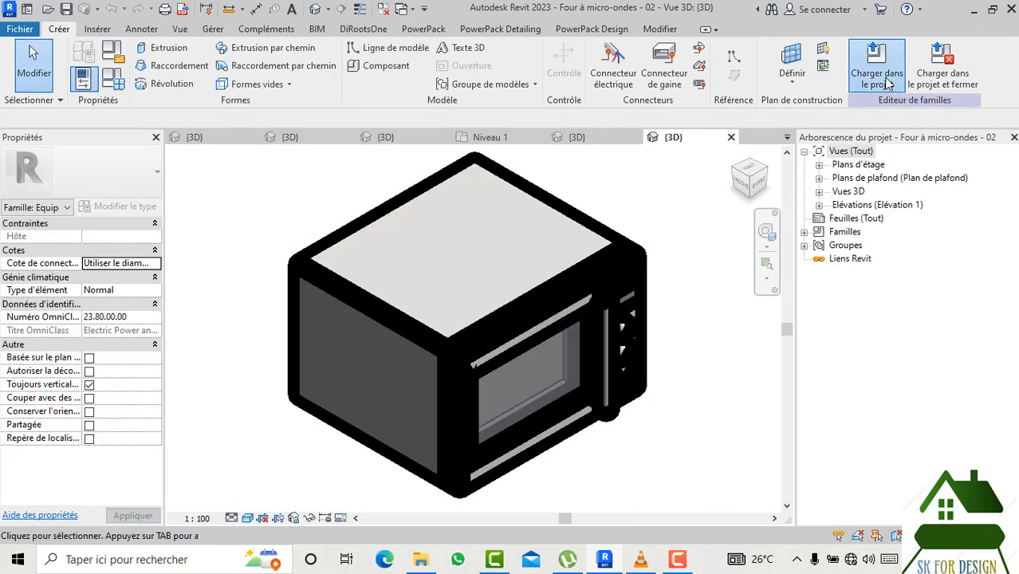
click(885, 80)
click(465, 390)
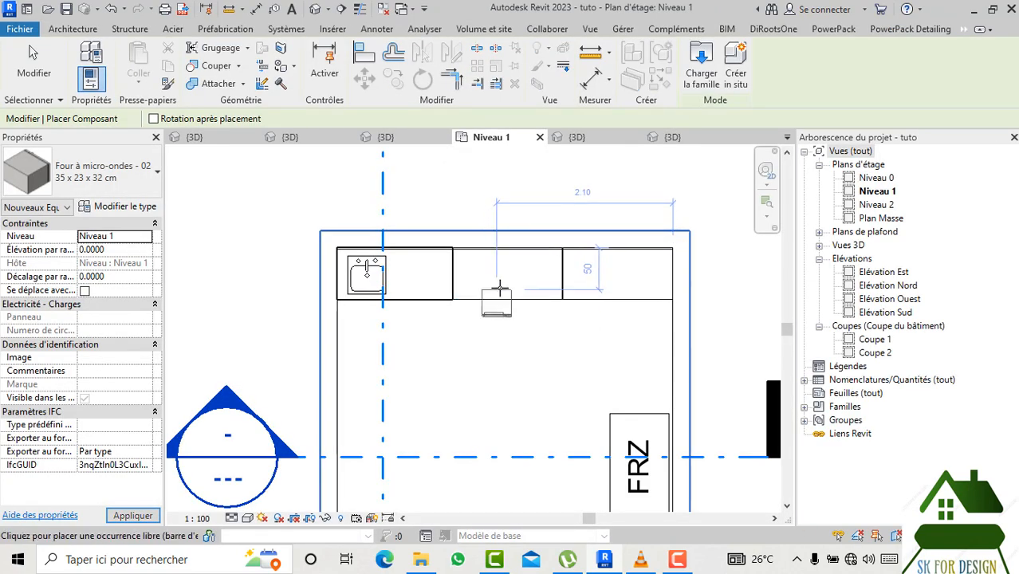
Place the 35 x 23 x 32 cm microwave over the worktop on Niveau 1 at elevation 2.0 and show it in 3D.
scroll(500, 288, up, 2)
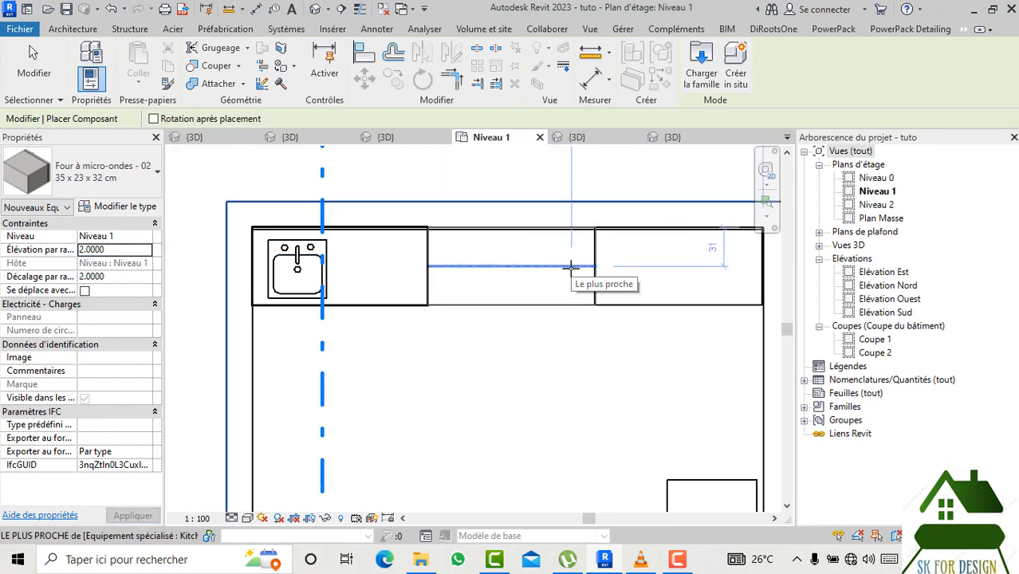
click(571, 266)
click(194, 138)
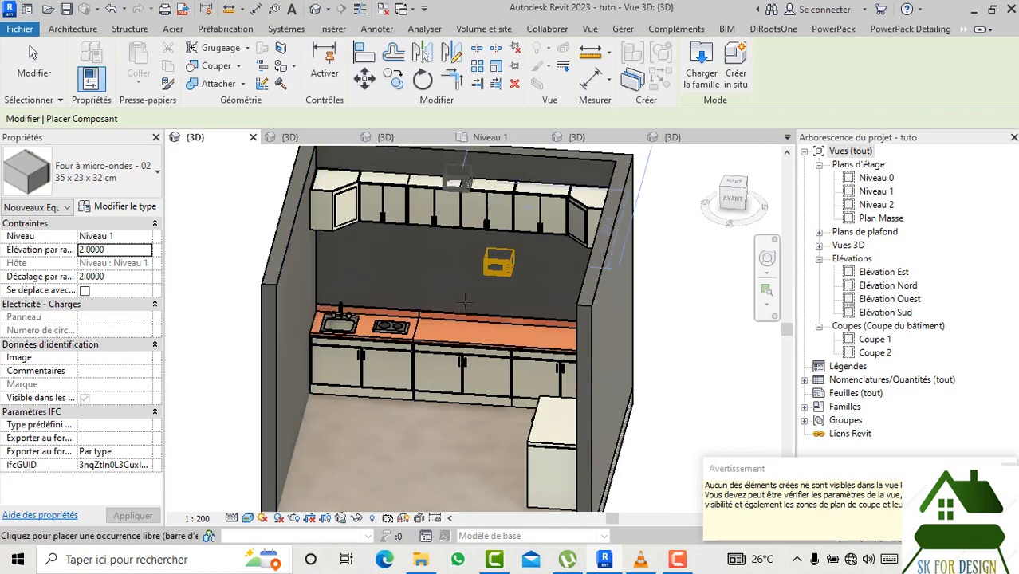
click(360, 53)
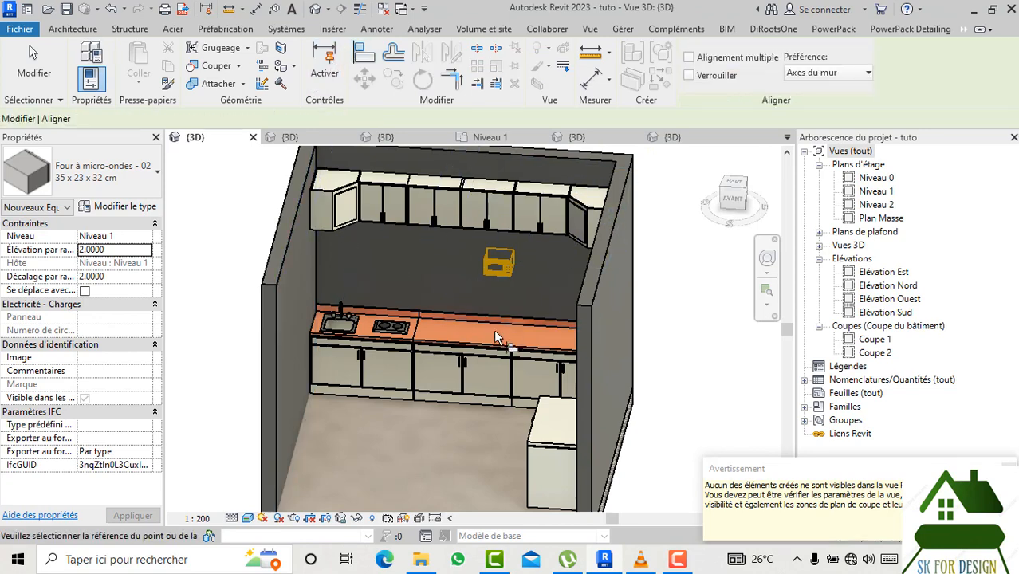
click(498, 341)
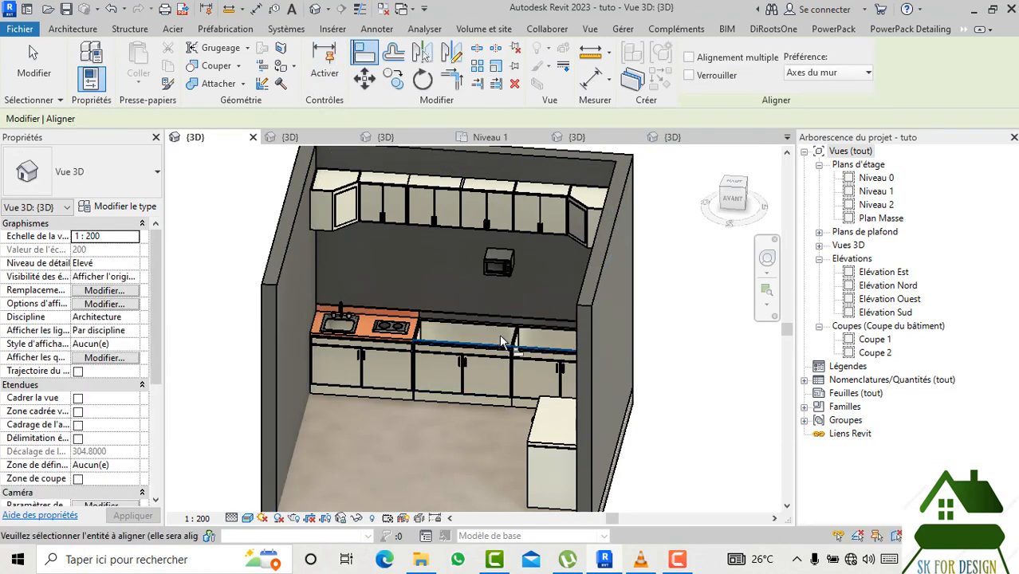
scroll(483, 325, up, 1)
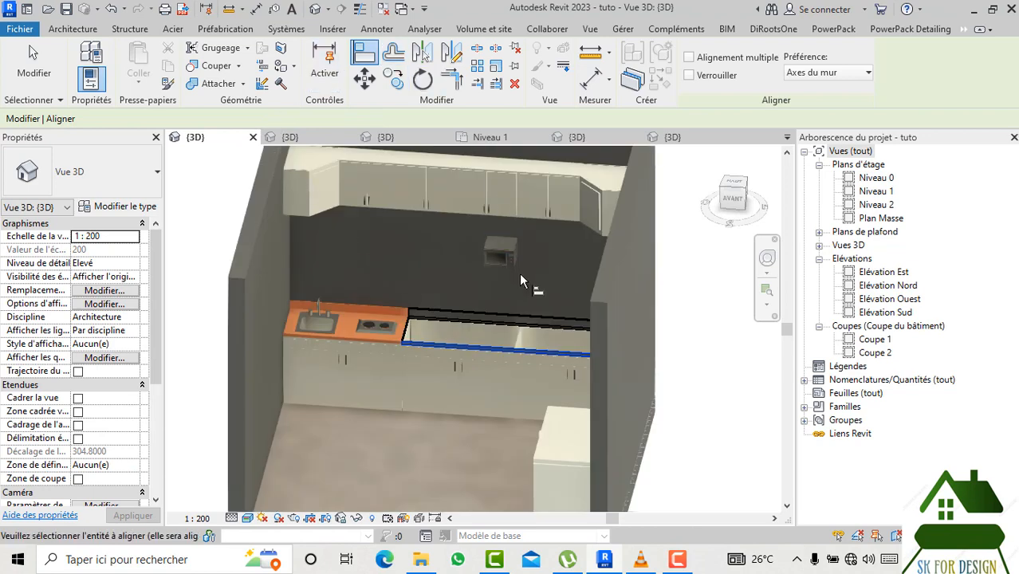
scroll(495, 239, up, 1)
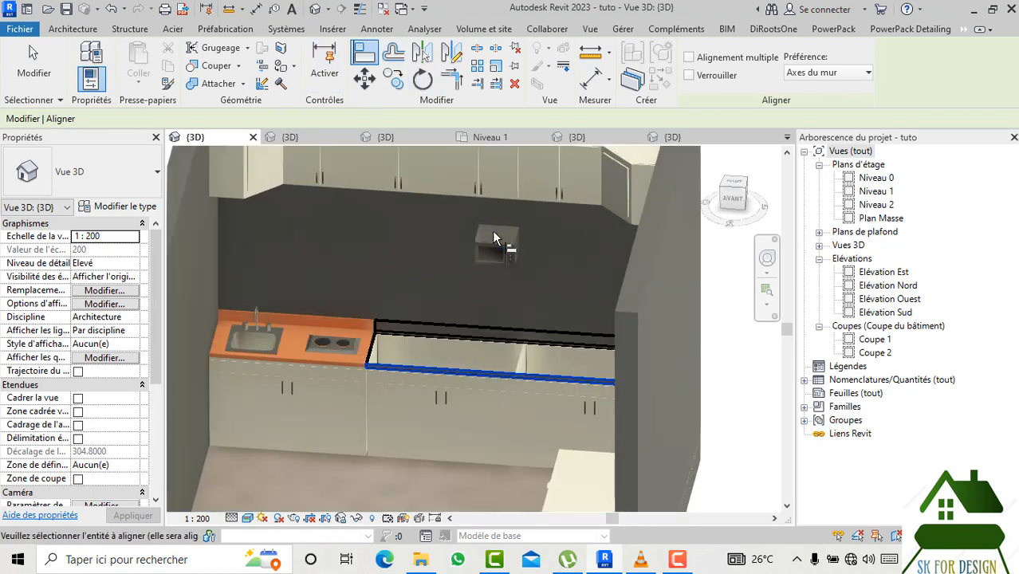
click(735, 195)
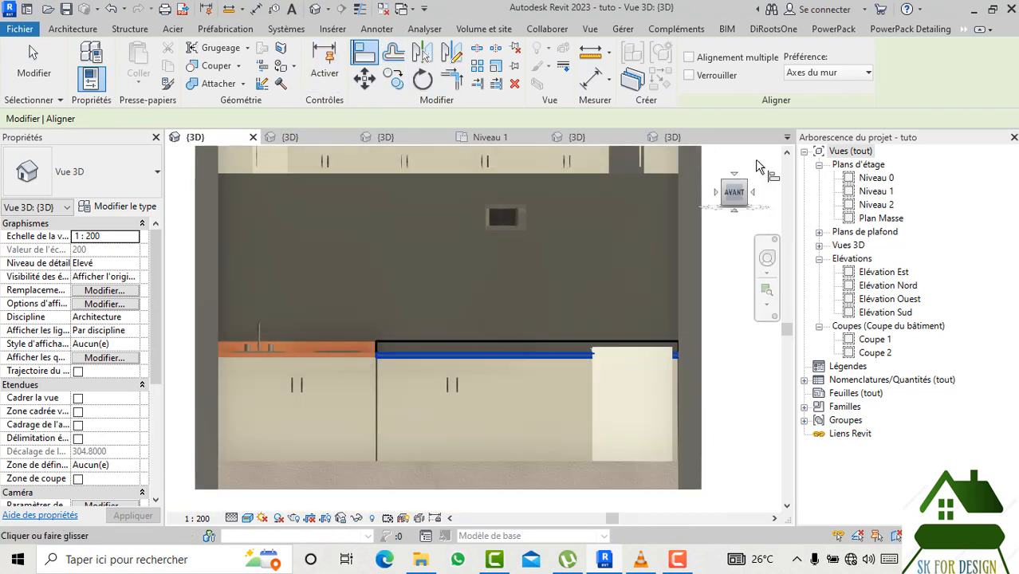
scroll(514, 217, up, 2)
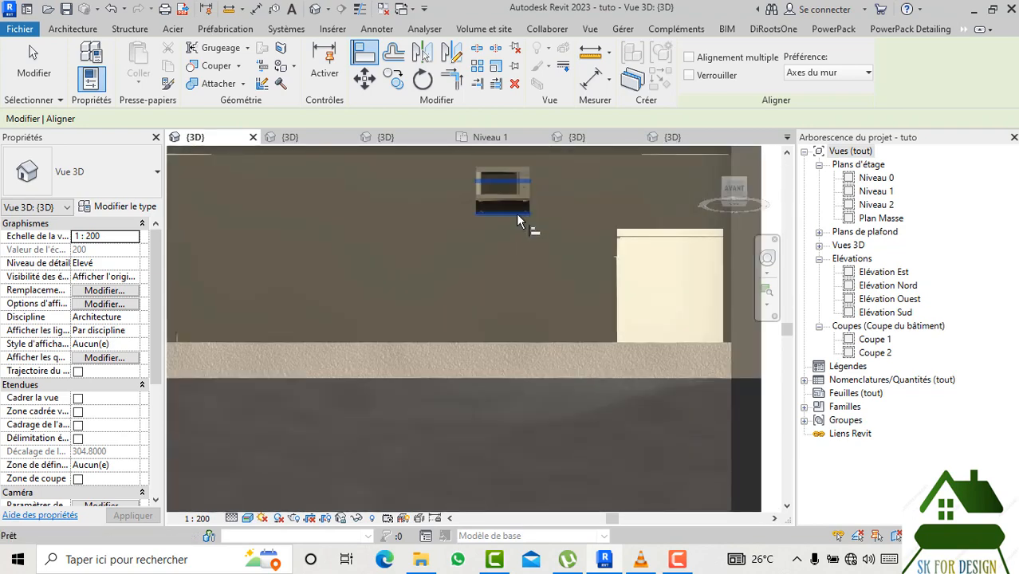
key(Escape)
Set the microwave's elevation to 1.0 from Niveau 1 and view it over the worktop.
click(508, 197)
click(125, 254)
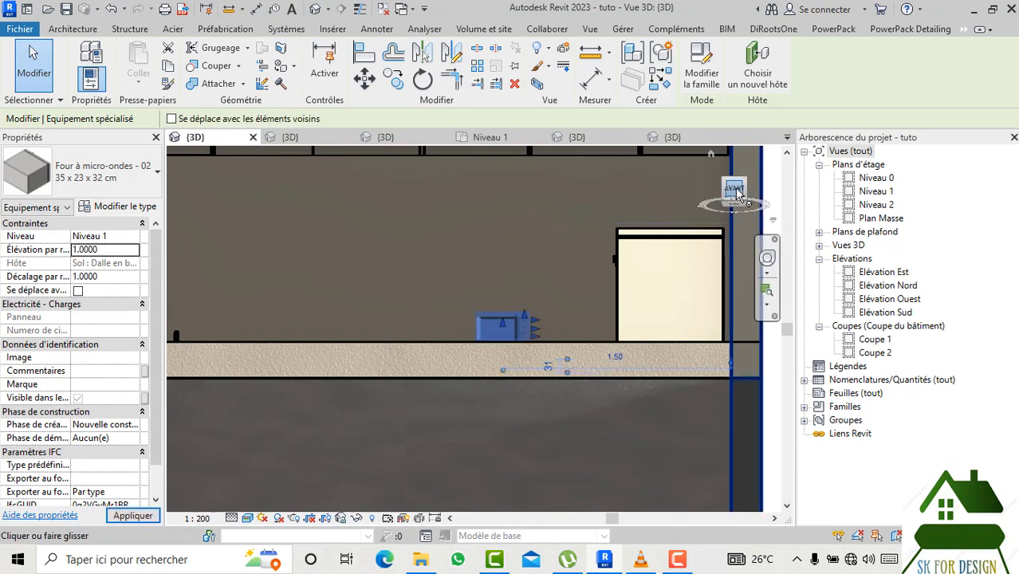
drag(733, 192, 726, 235)
scroll(492, 307, up, 2)
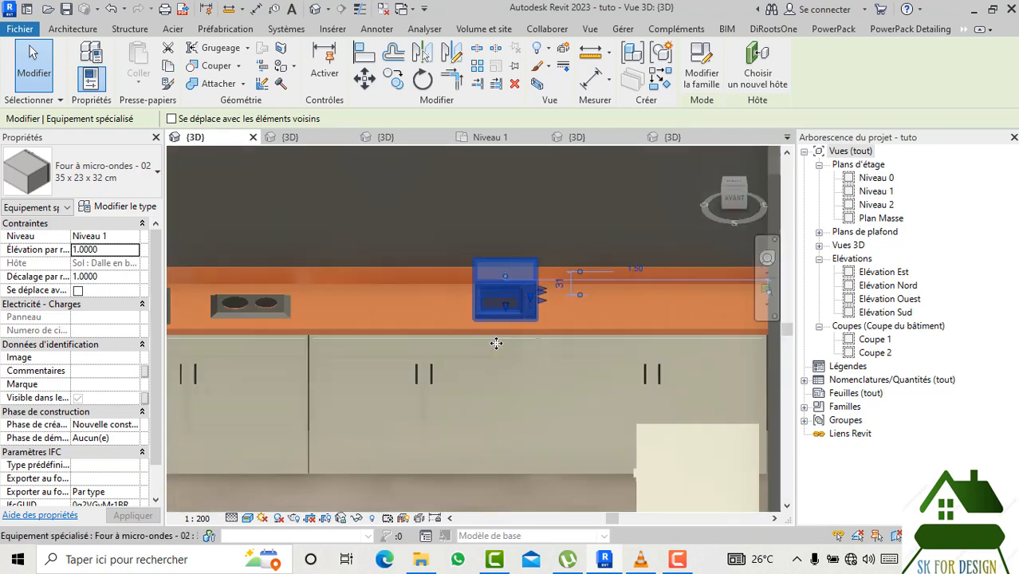
click(478, 424)
Examine how the microwave sits on the worktop from the front and from an angle.
scroll(518, 311, up, 2)
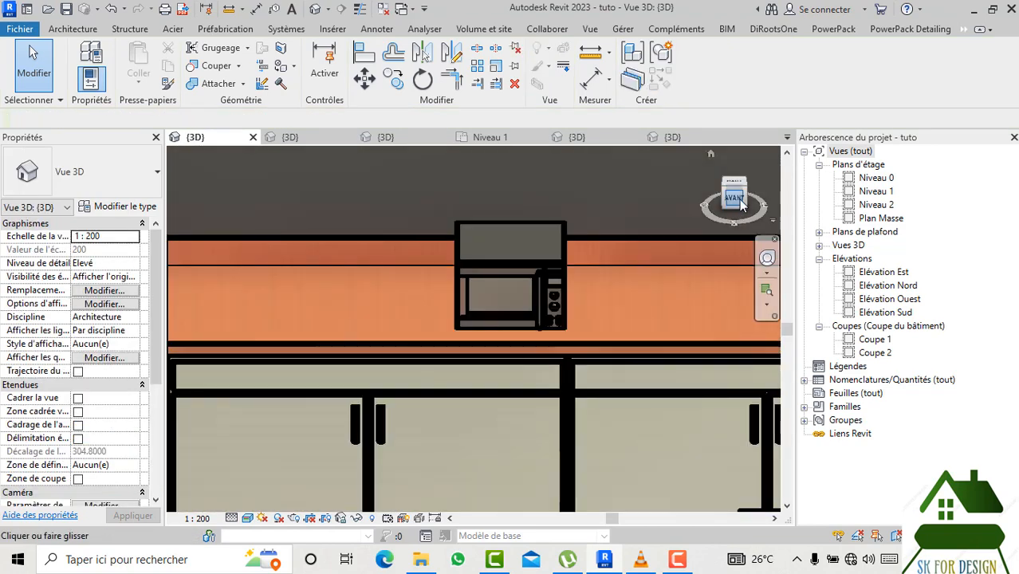
mouse_move(741, 205)
mouse_down()
mouse_move(697, 210)
mouse_move(727, 197)
mouse_move(629, 197)
mouse_move(732, 195)
mouse_up()
scroll(474, 317, down, 1)
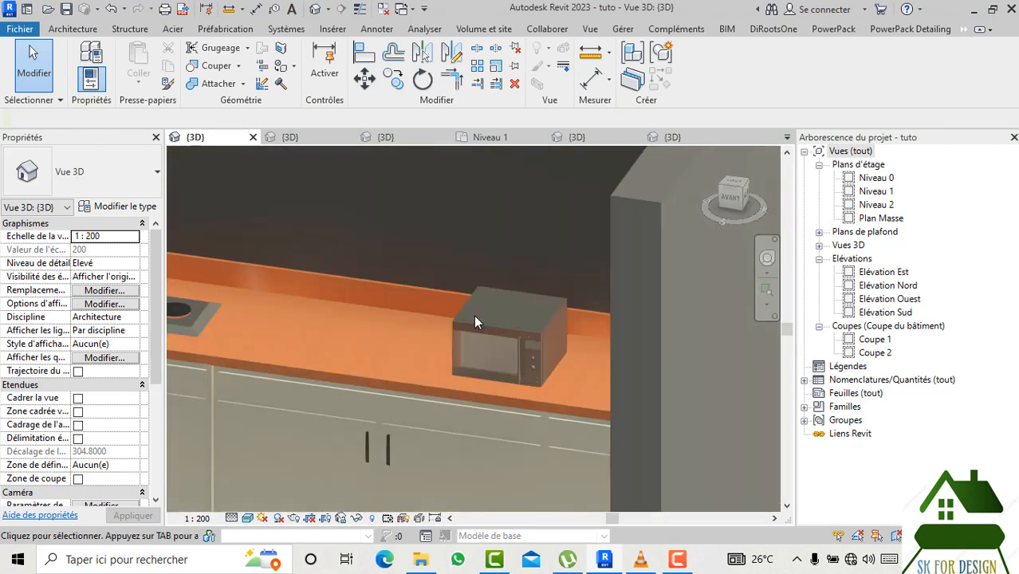
scroll(474, 321, down, 3)
click(499, 328)
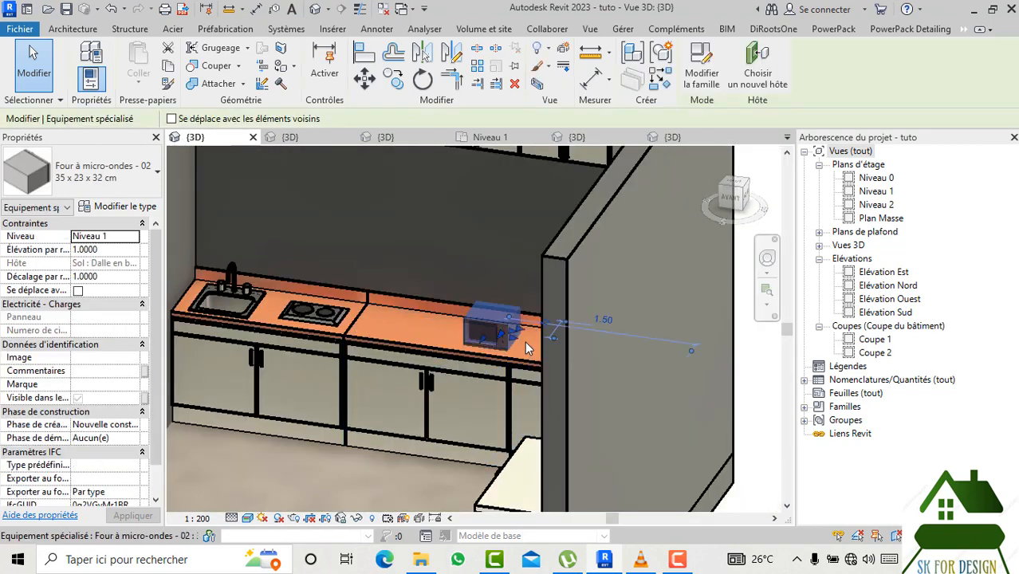
scroll(529, 346, down, 1)
click(740, 385)
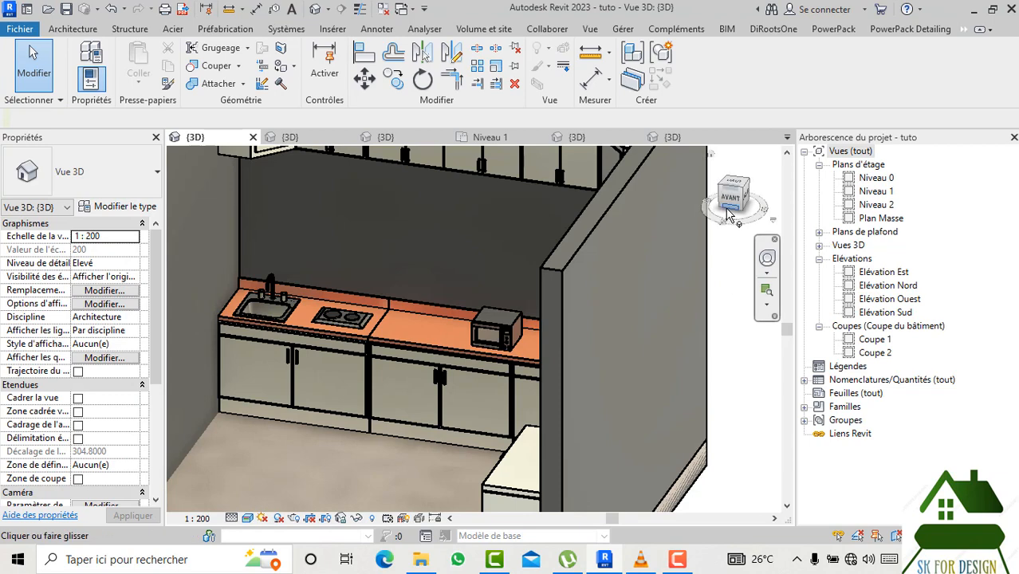
drag(729, 199, 735, 192)
Open the Plaque de cuisson - 5 unités family from the Electroménager folder and load it into the tuto project.
click(412, 568)
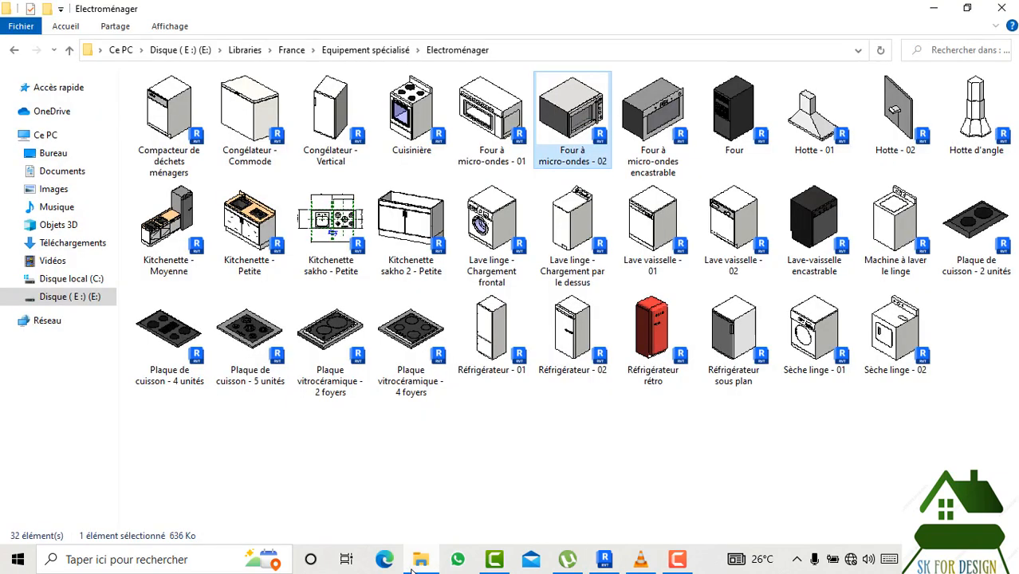
double_click(243, 339)
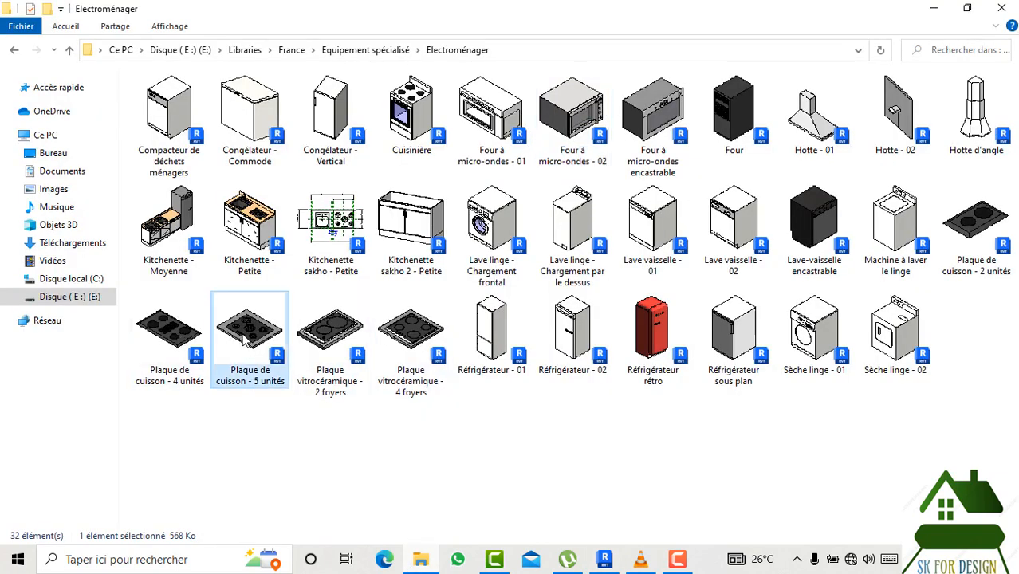
click(422, 261)
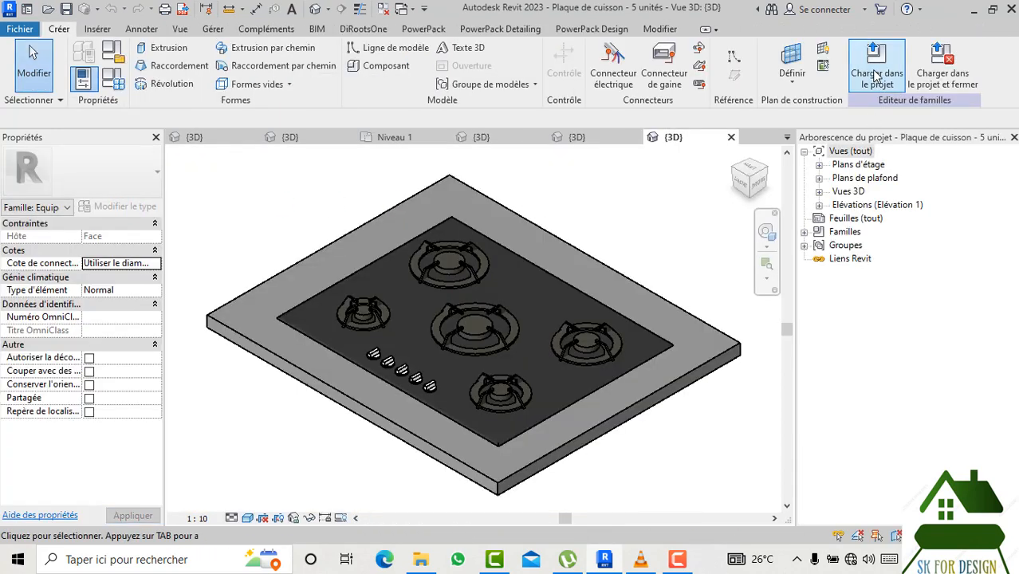
click(876, 64)
click(467, 395)
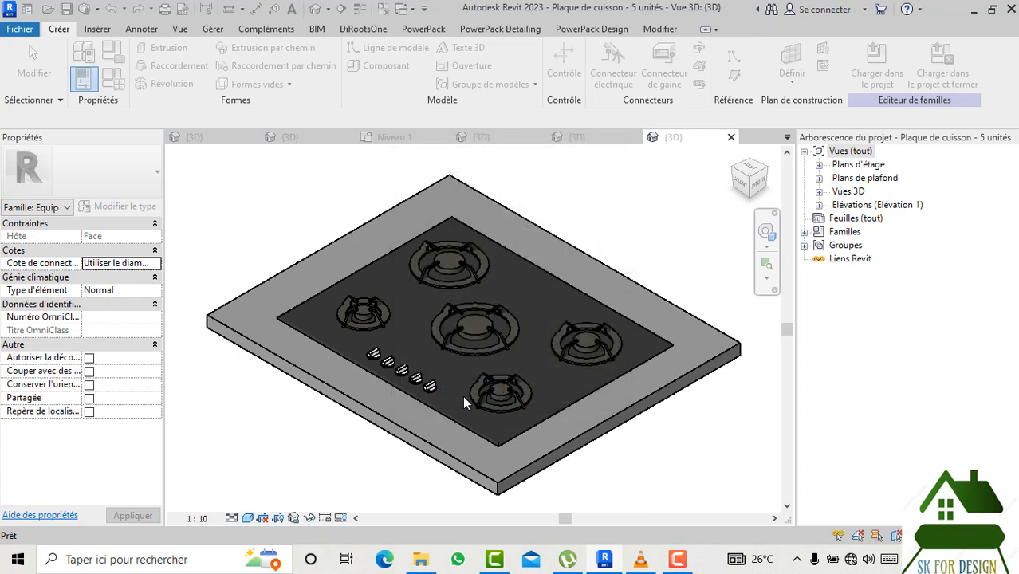
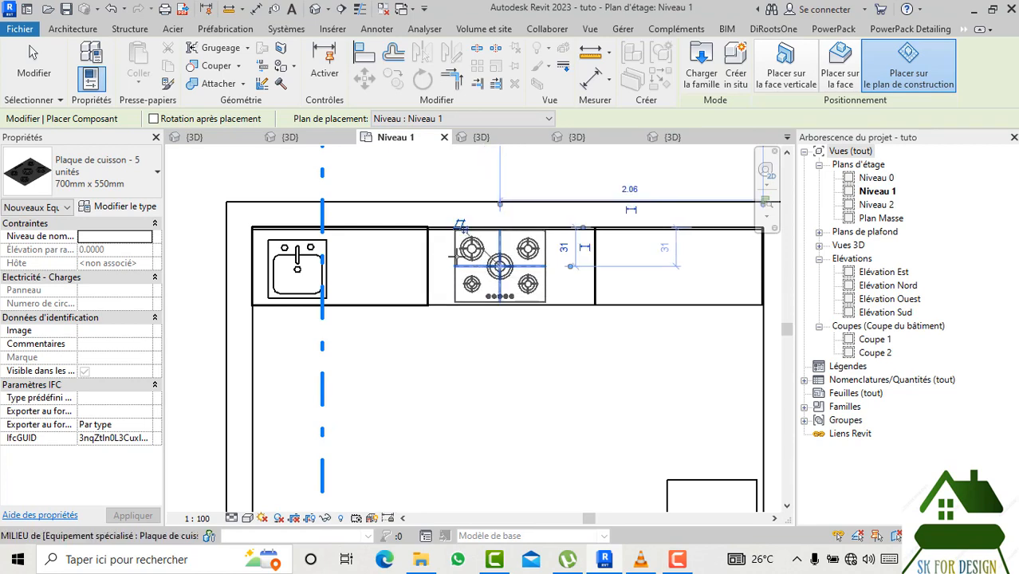
Place the 700mm x 550mm hob on Niveau 1 over the middle base cabinet and return to the project's 3D view.
click(218, 139)
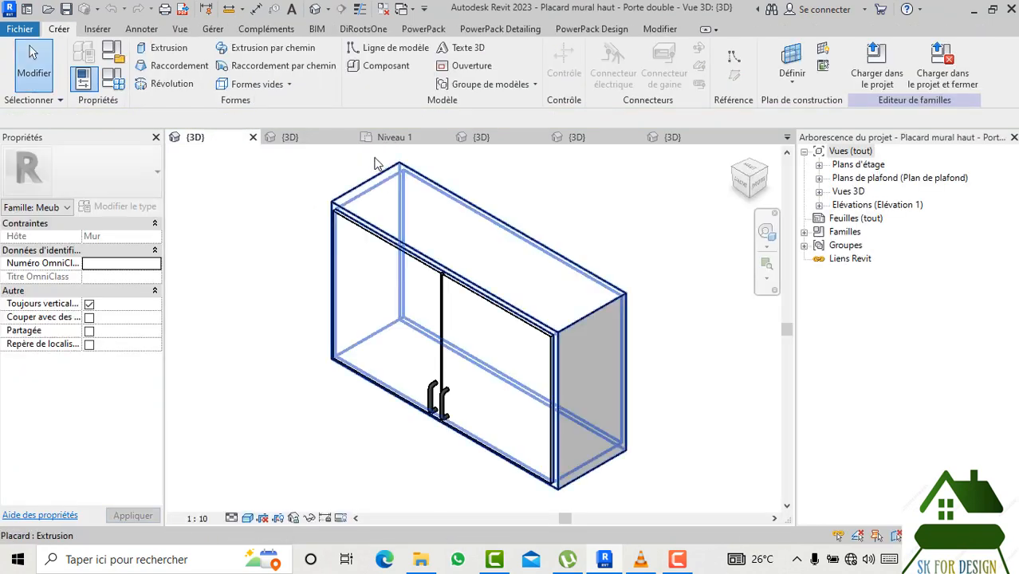
click(390, 139)
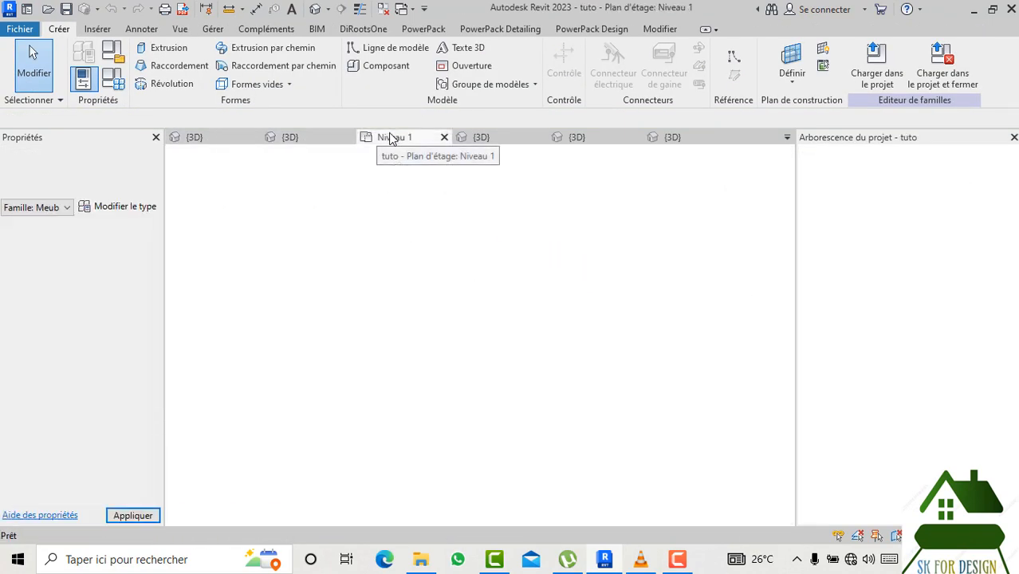
click(216, 138)
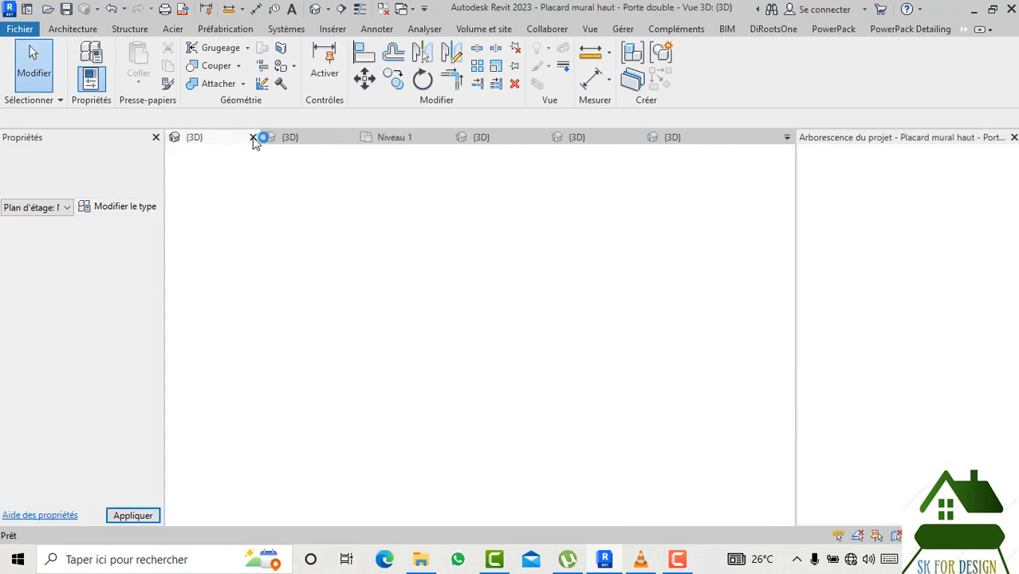
click(253, 137)
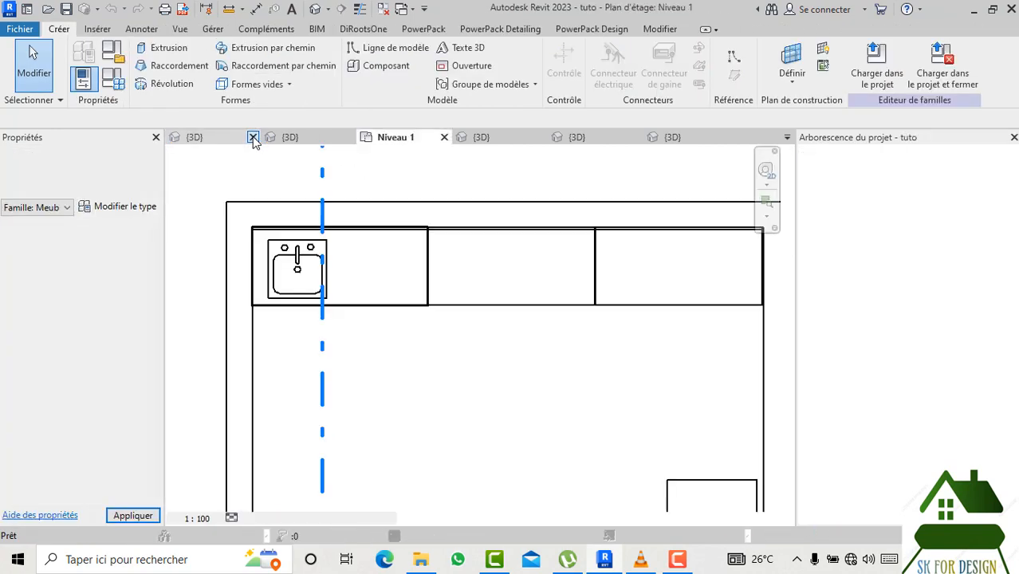
click(223, 142)
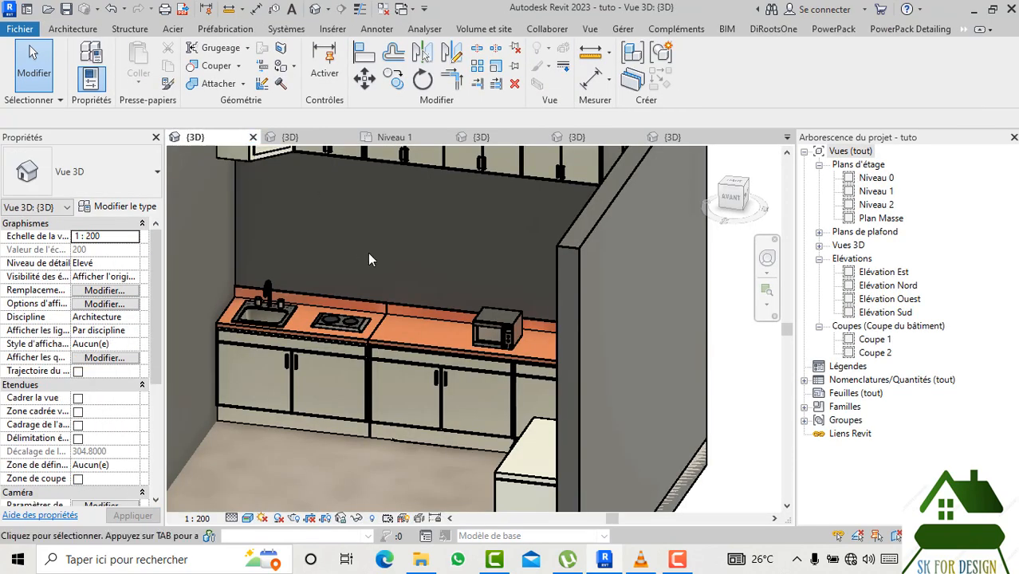
click(409, 444)
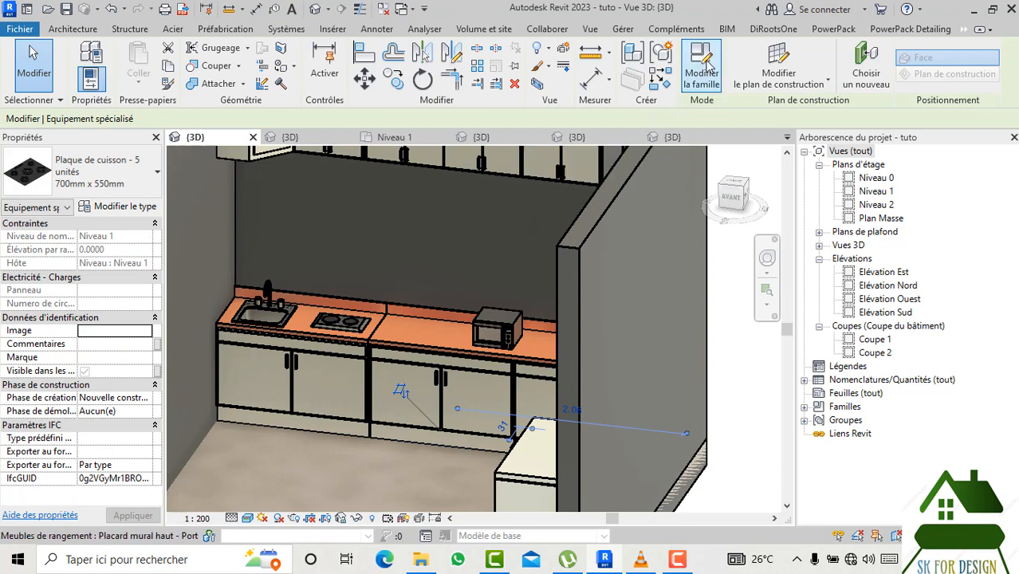
click(701, 72)
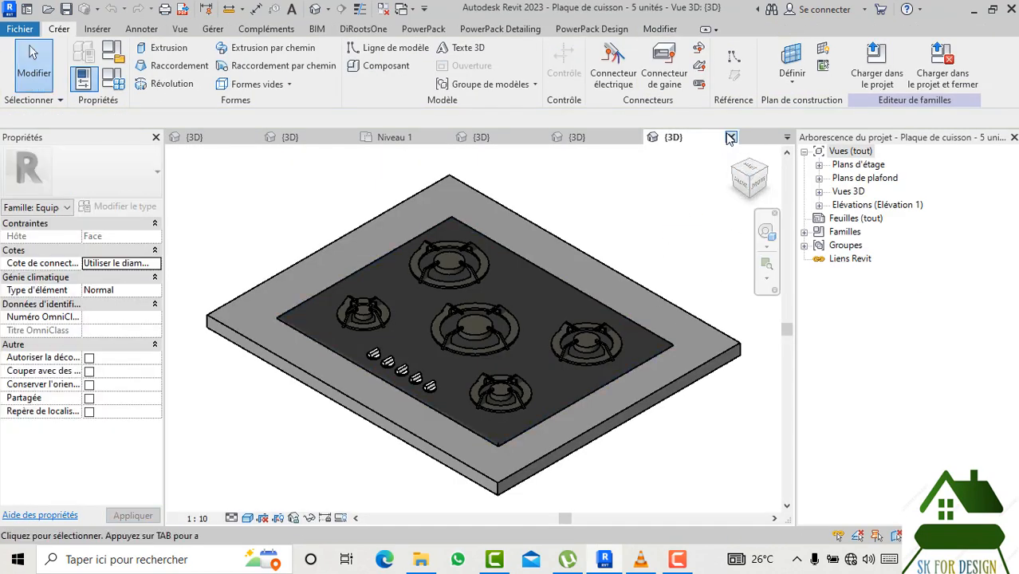
click(730, 138)
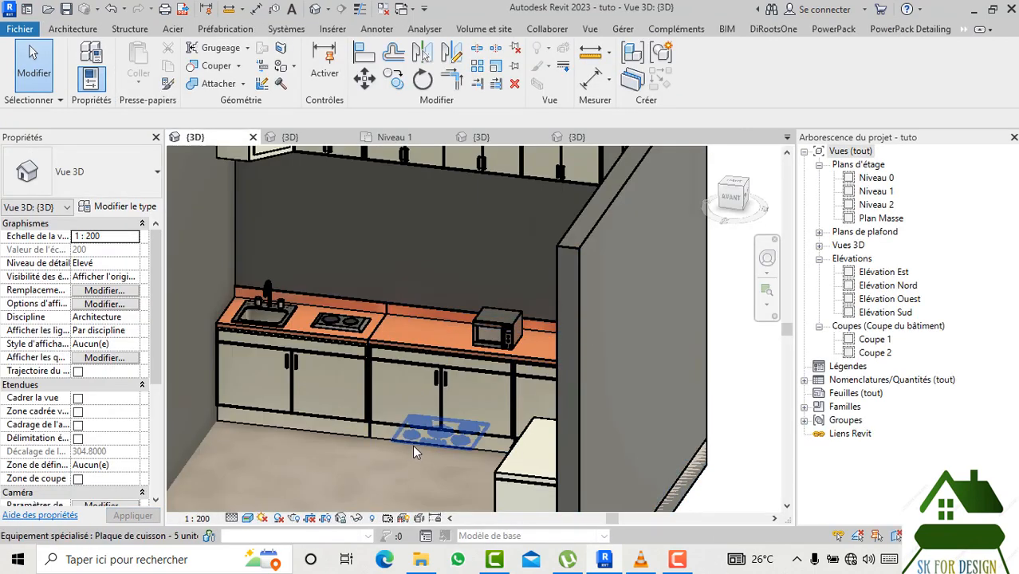
Edit the five-burner hob's work plane and host it on the worktop's upper face beside the microwave.
click(413, 447)
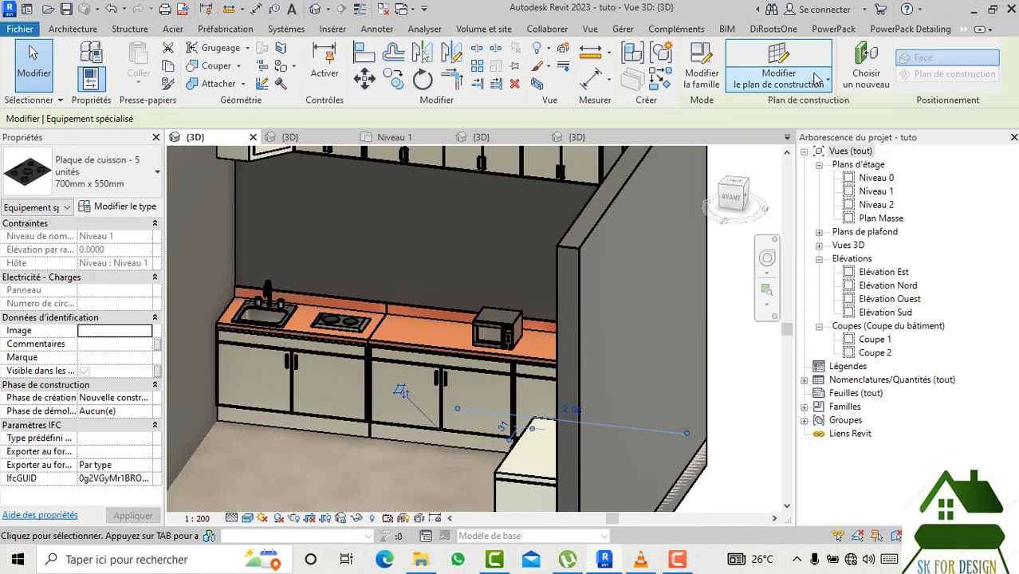
click(817, 79)
click(786, 113)
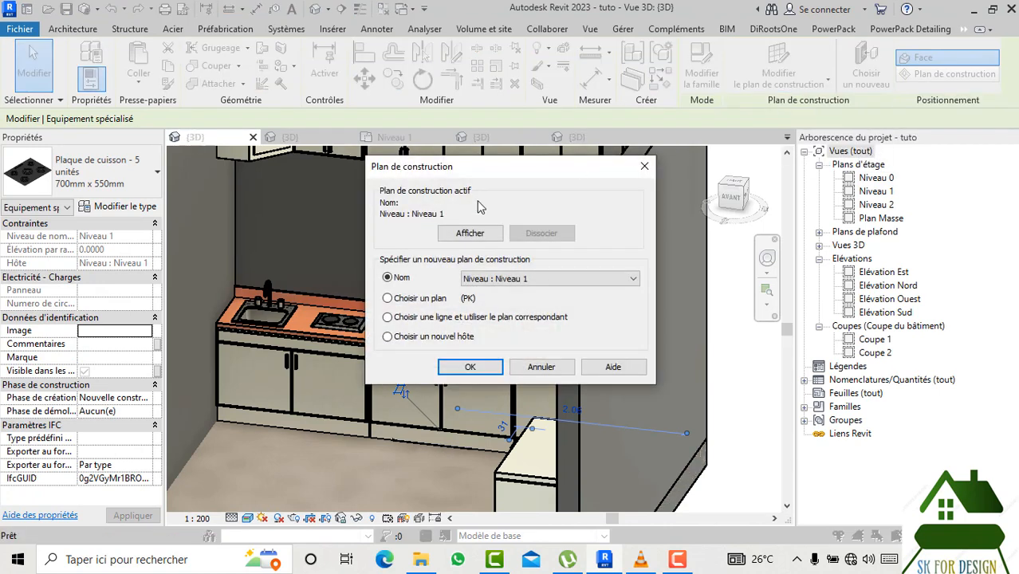
click(470, 367)
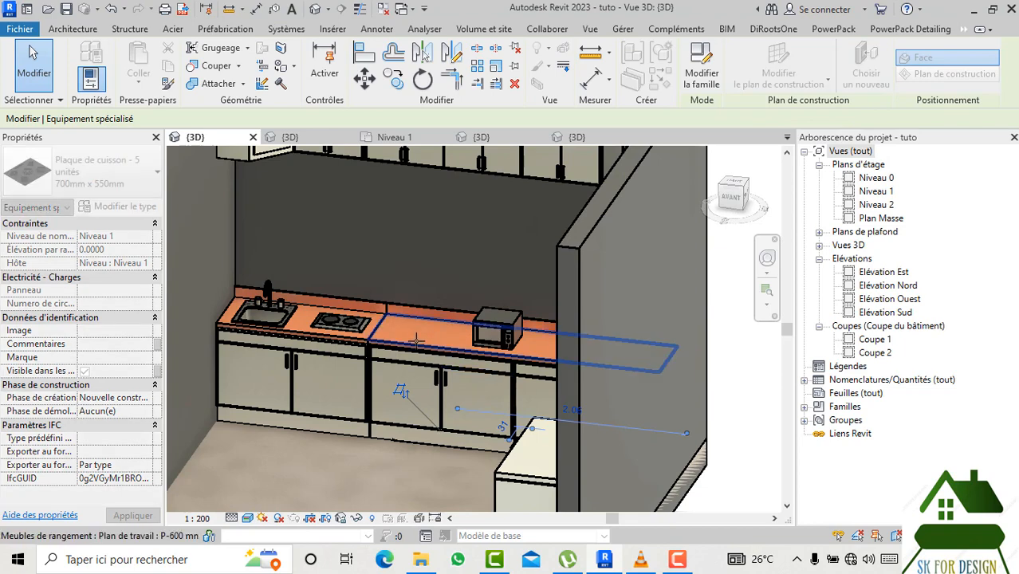
click(416, 341)
Slide the five-burner hob along the worktop toward the two-burner hob, clear of the microwave.
scroll(414, 335, up, 4)
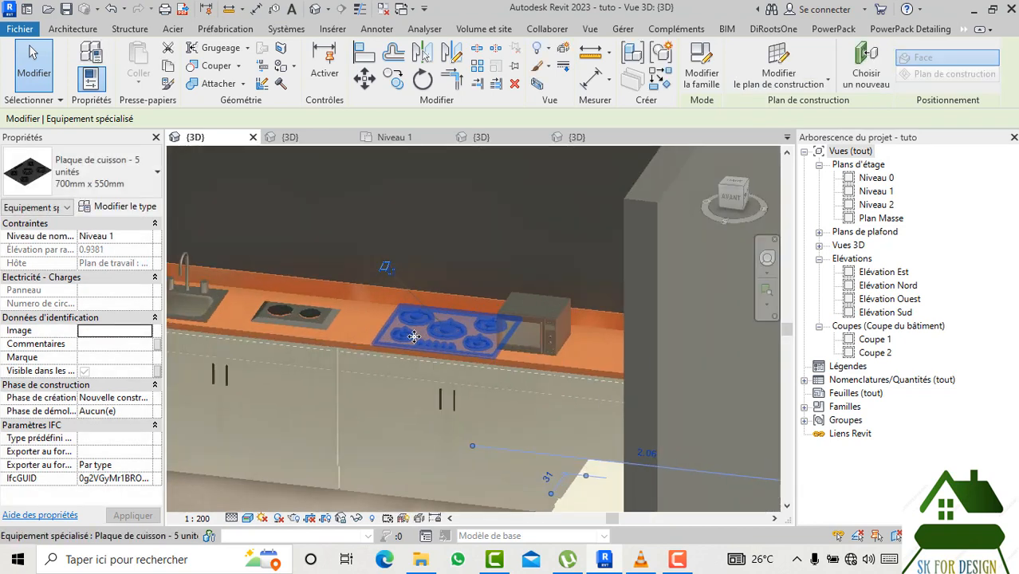
scroll(385, 334, up, 2)
drag(387, 330, 340, 327)
key(Escape)
scroll(438, 375, down, 2)
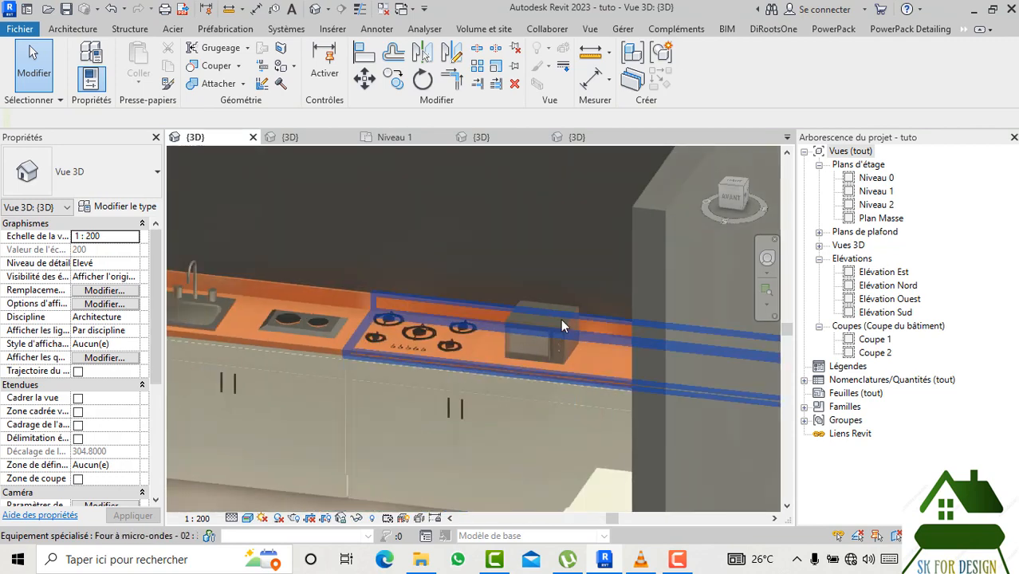
Examine the five-burner hob's fit on the worktop from above and close to its front corner.
mouse_move(732, 193)
mouse_down()
mouse_move(776, 197)
mouse_move(171, 197)
mouse_move(748, 198)
mouse_move(723, 199)
mouse_up()
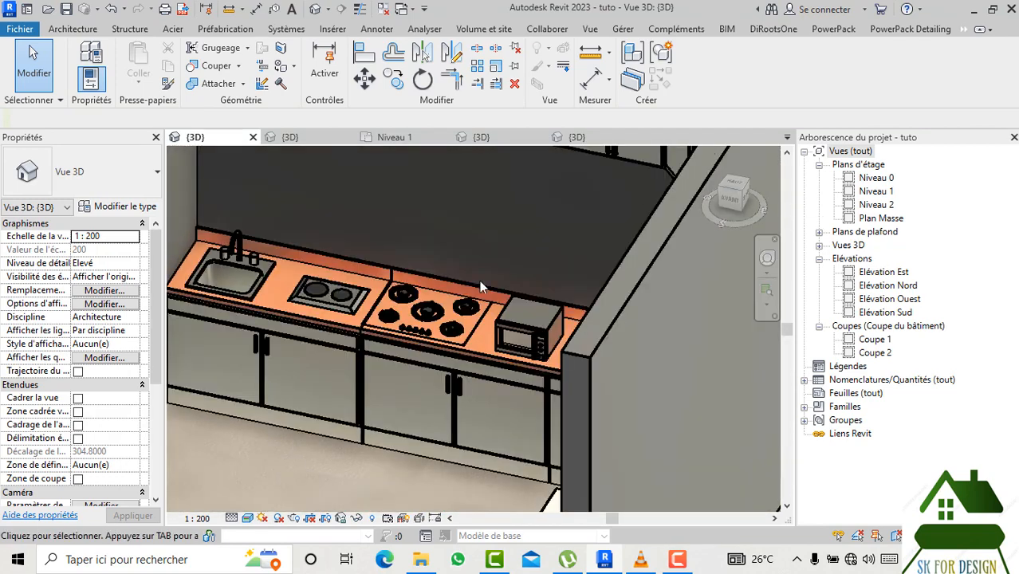
scroll(482, 287, up, 4)
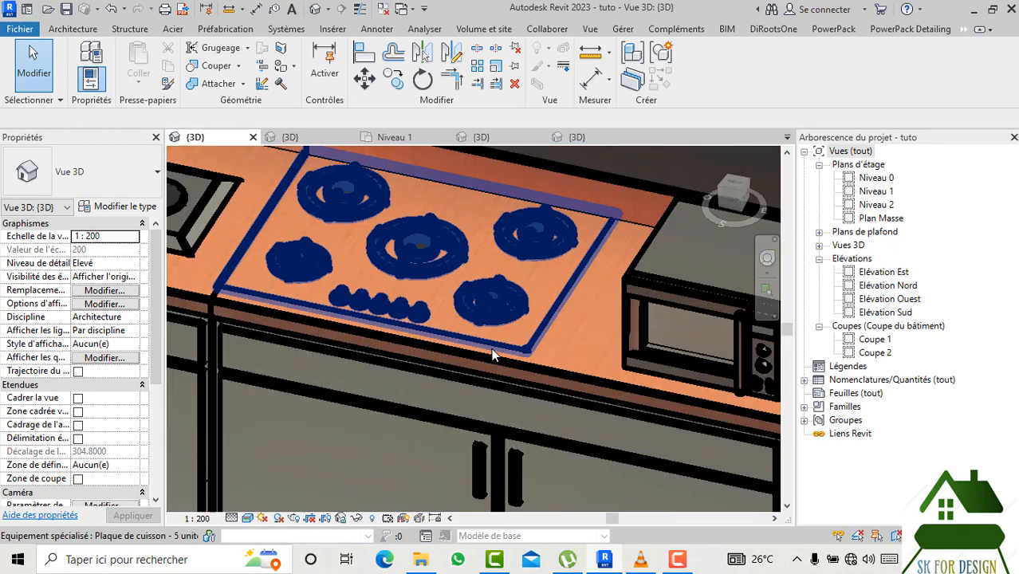
scroll(510, 374, up, 2)
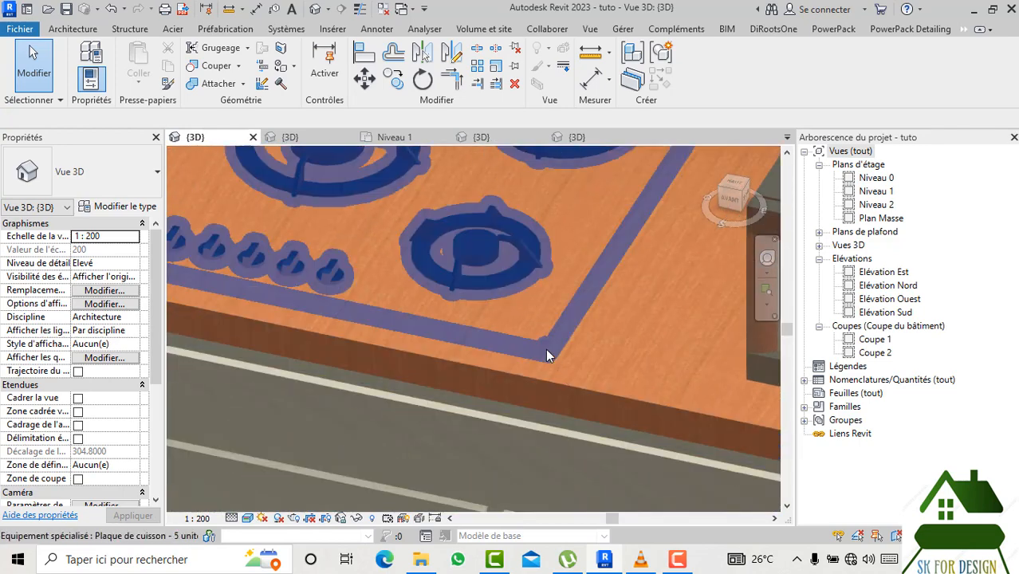
click(511, 335)
scroll(531, 328, down, 3)
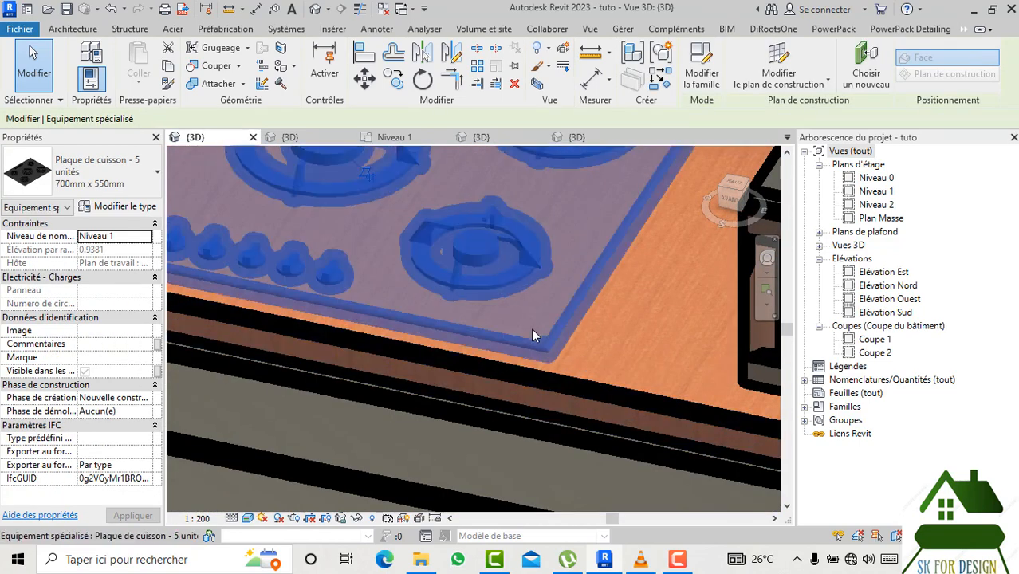
scroll(531, 327, up, 2)
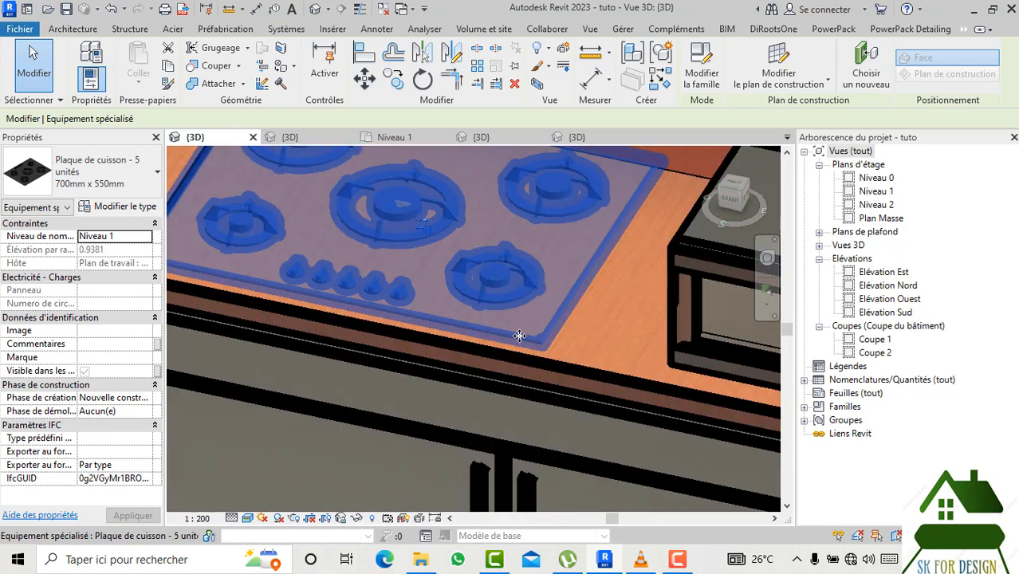
click(138, 190)
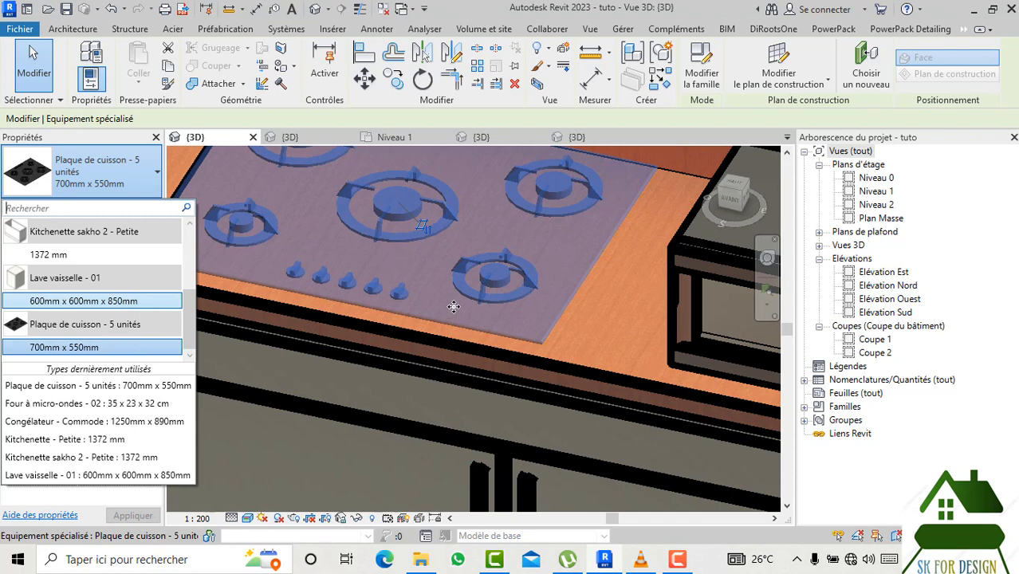
key(Escape)
key(Escape)
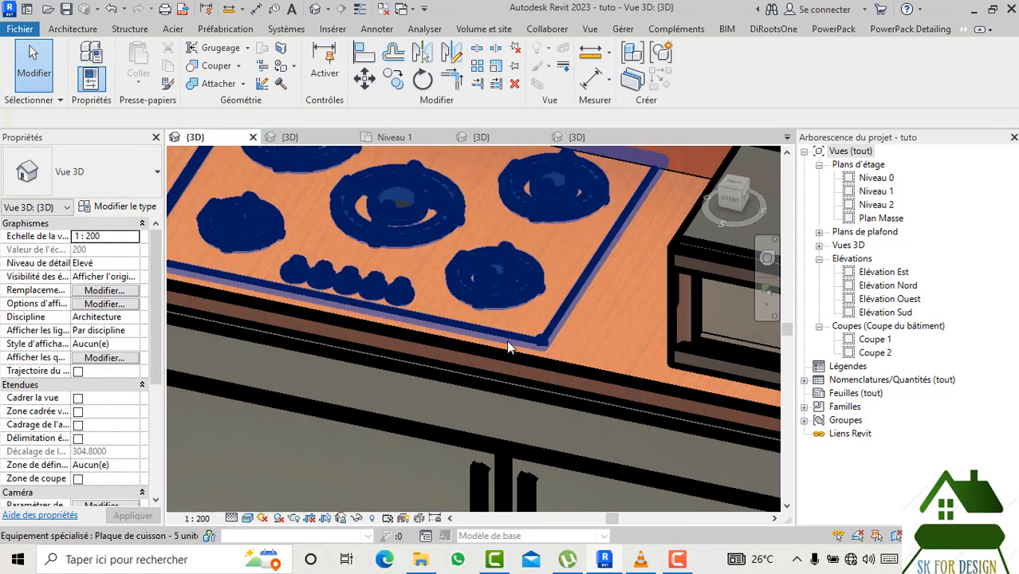
scroll(495, 335, down, 5)
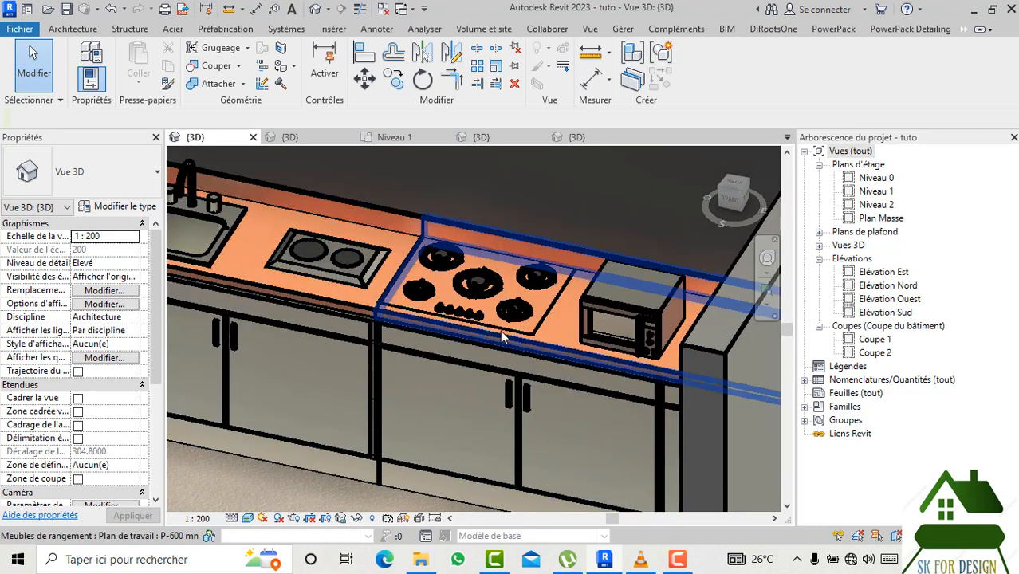
click(500, 328)
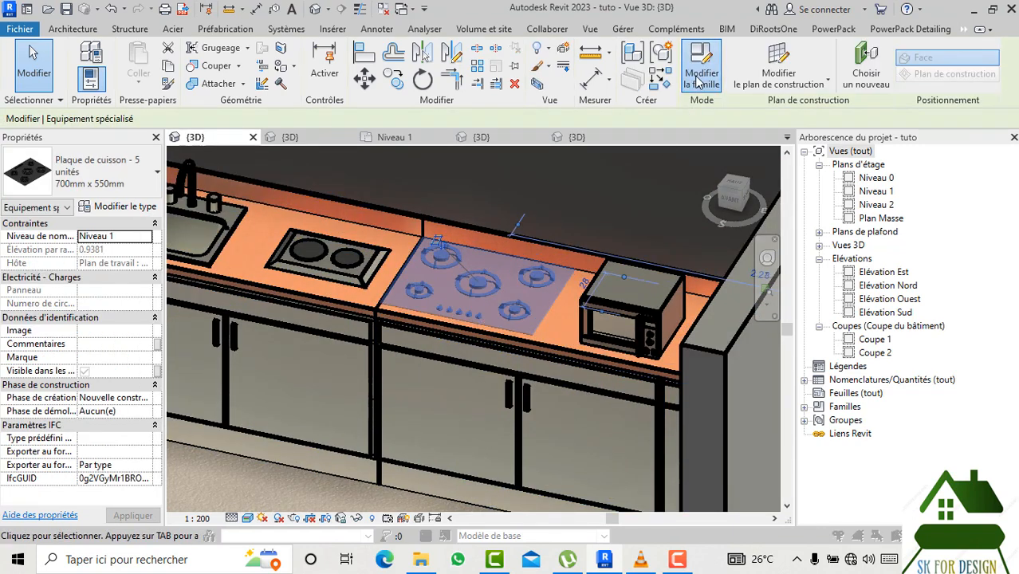
click(698, 82)
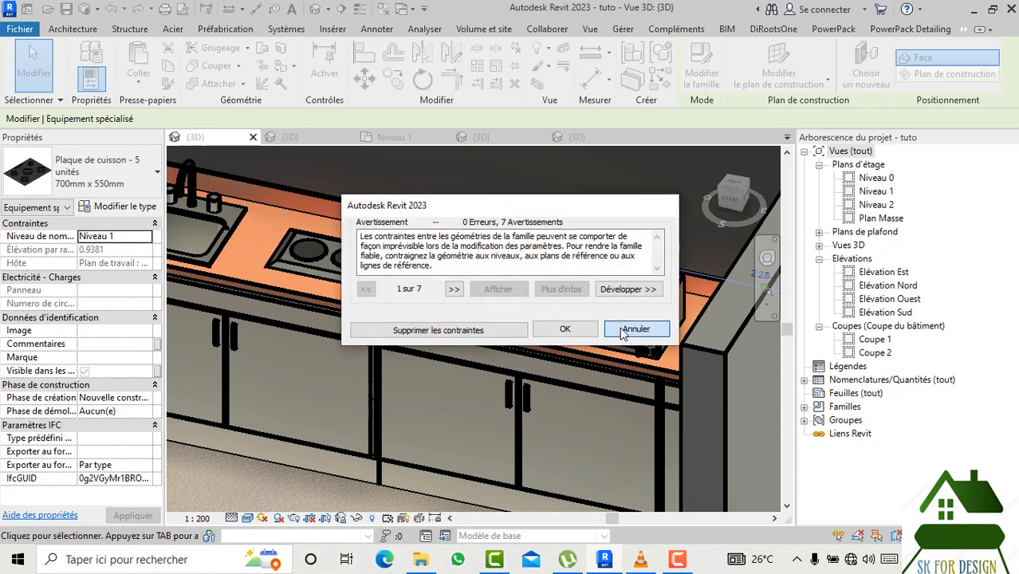
click(638, 328)
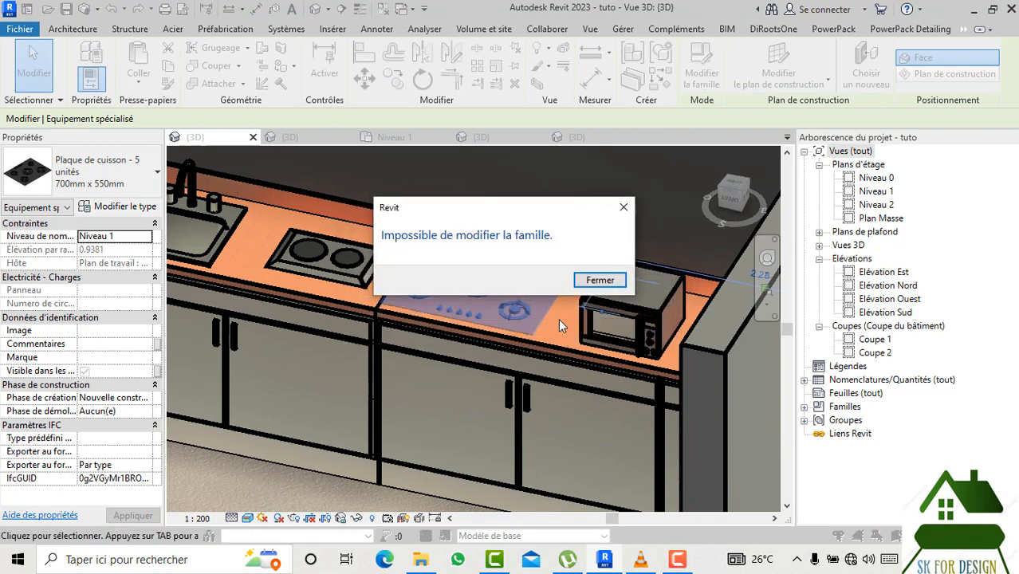
click(599, 279)
click(285, 483)
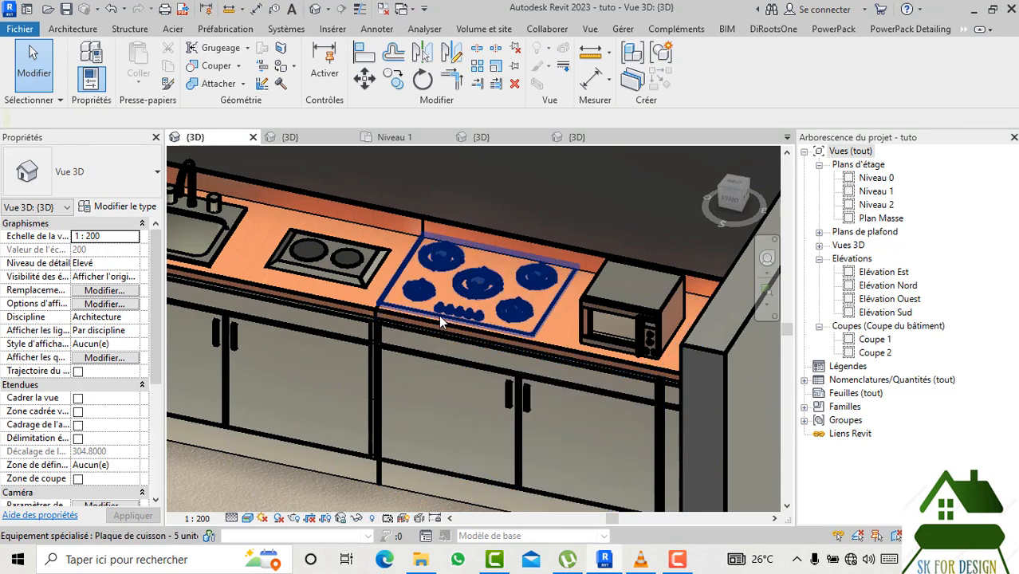
Set the five-burner hob type's Plaque de cuisson material to Toiture, membrane EPDM.
drag(439, 315, 405, 309)
click(115, 207)
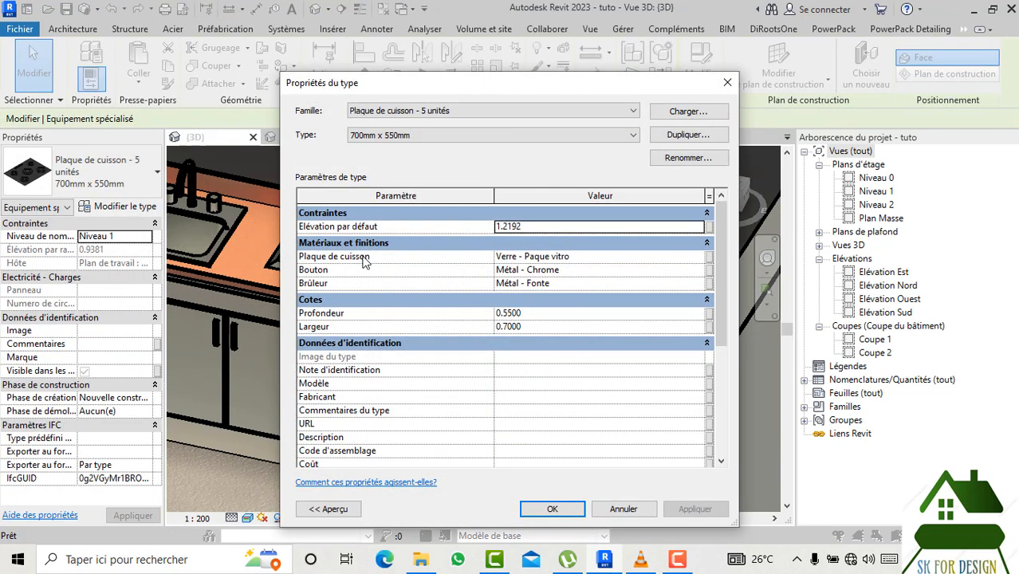
click(699, 260)
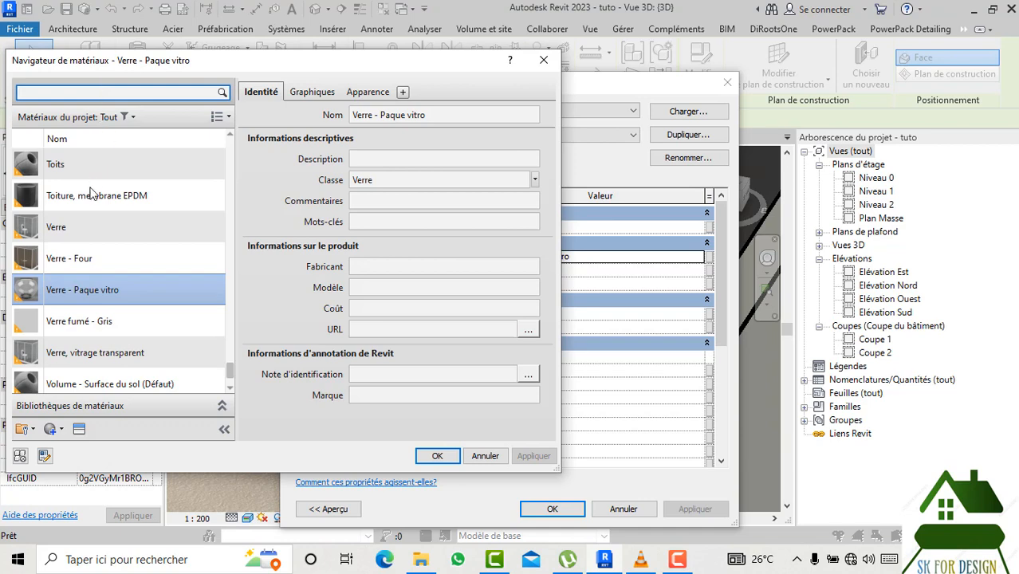
double_click(85, 199)
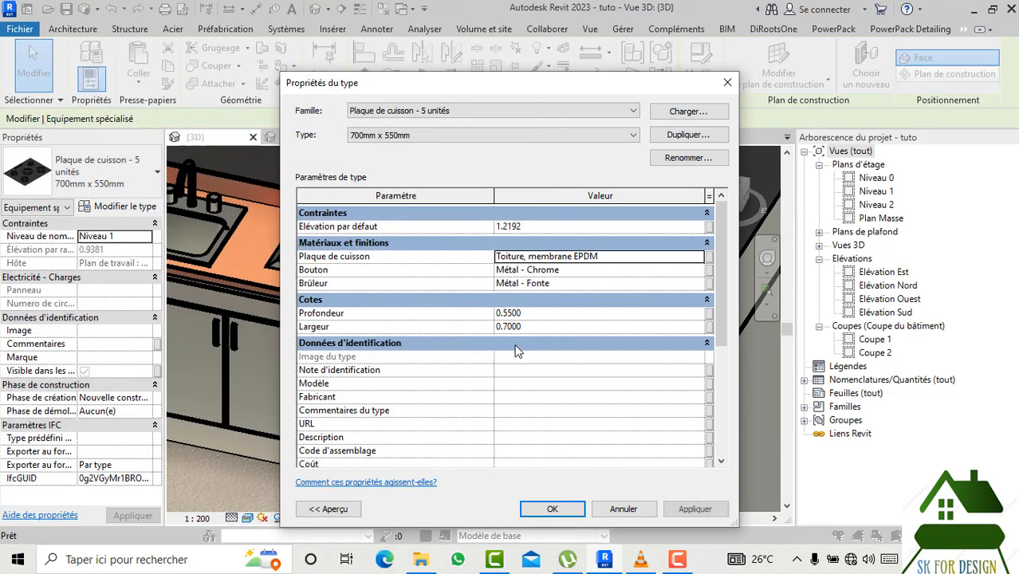
click(552, 510)
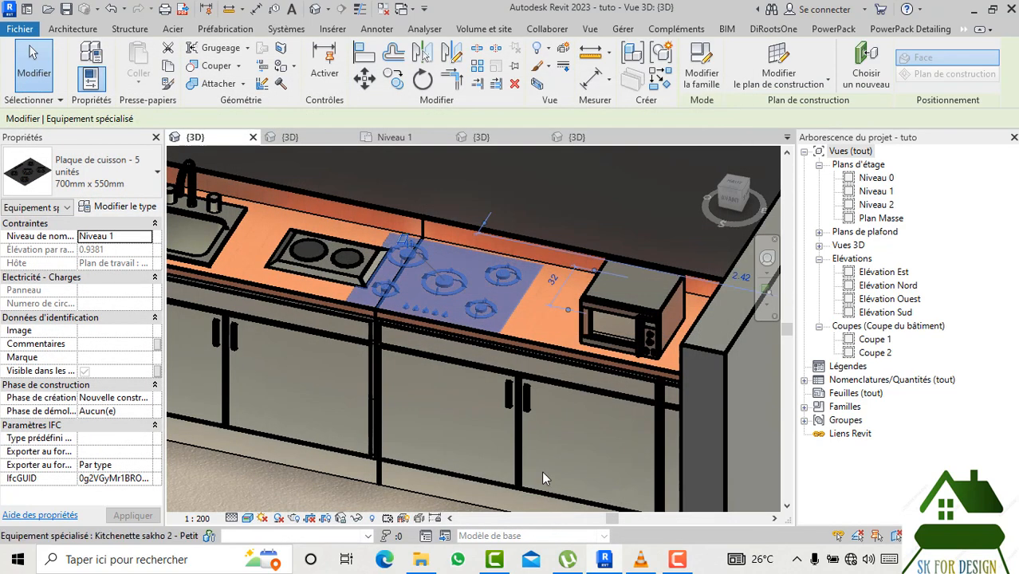
click(309, 486)
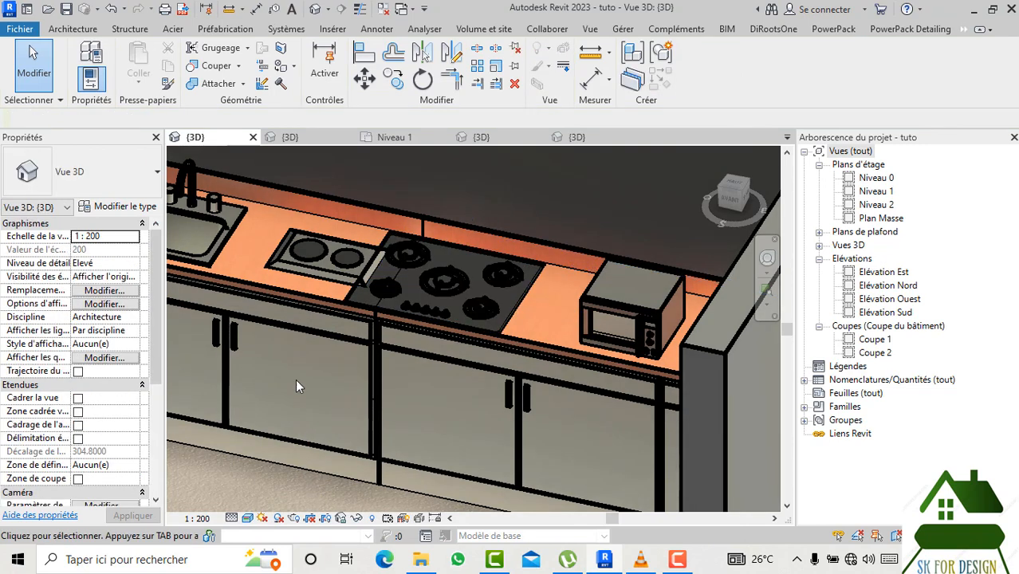
Slide the five-burner hob along the worktop toward the microwave, clear of the two-burner hob.
click(441, 296)
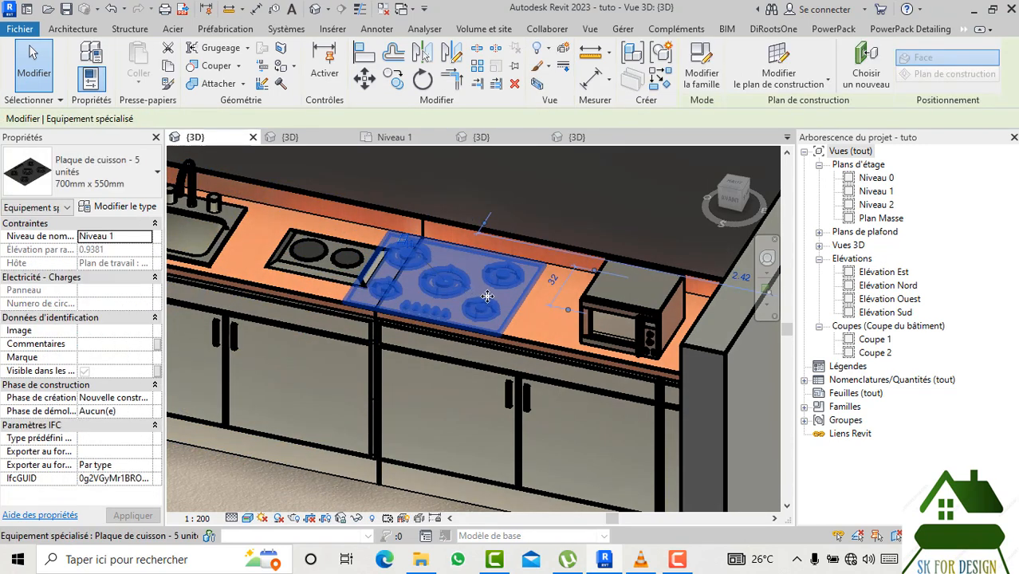
drag(487, 296, 511, 302)
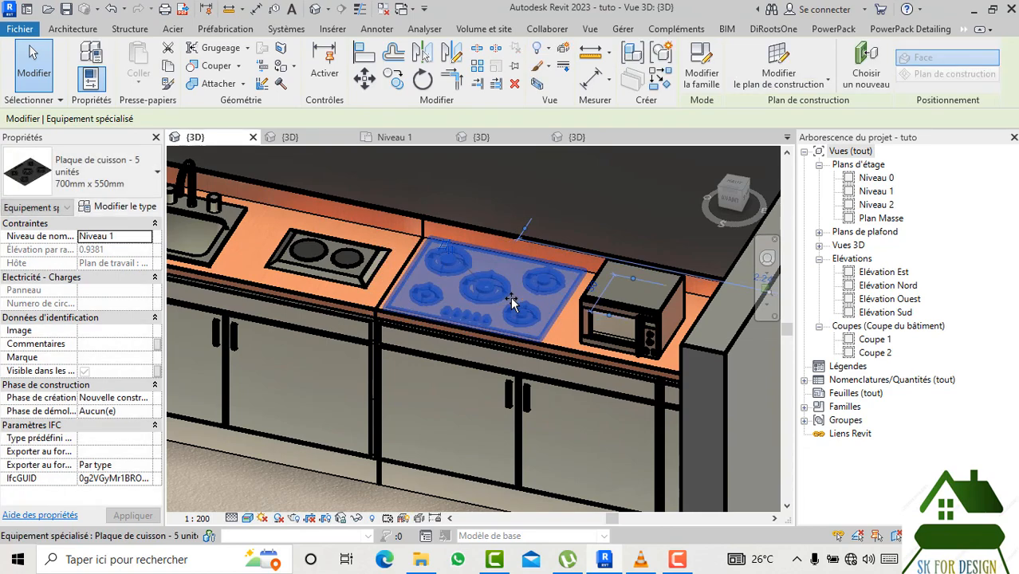
click(287, 484)
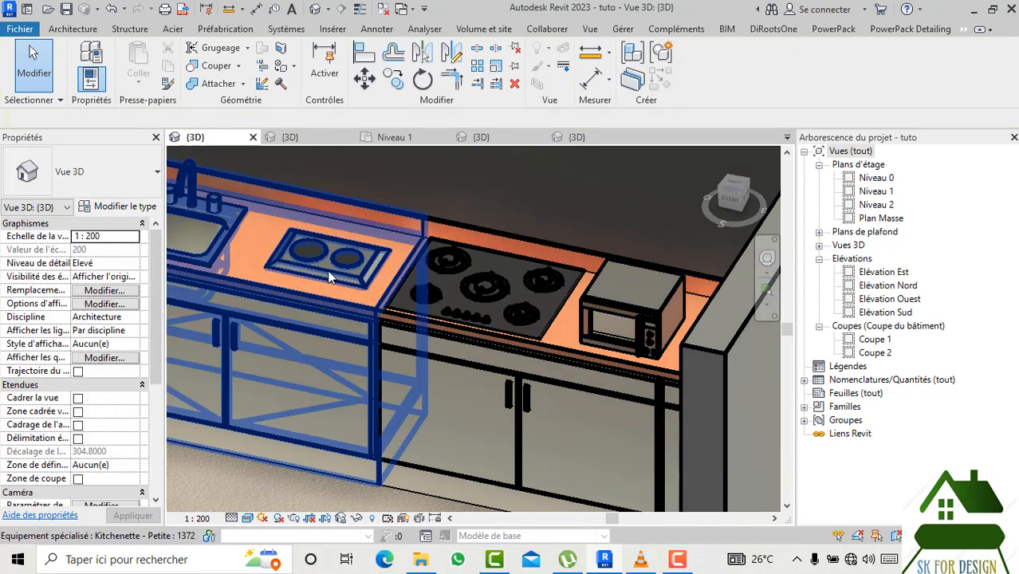
Open the Kitchenette - Petite family for editing and delete its built-in two-burner hob.
scroll(327, 270, down, 2)
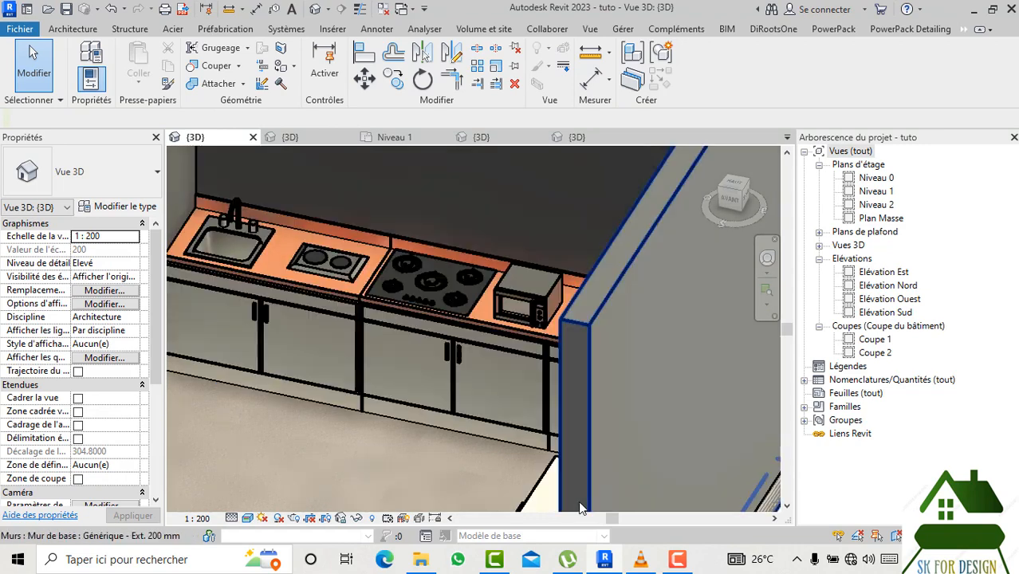
click(339, 274)
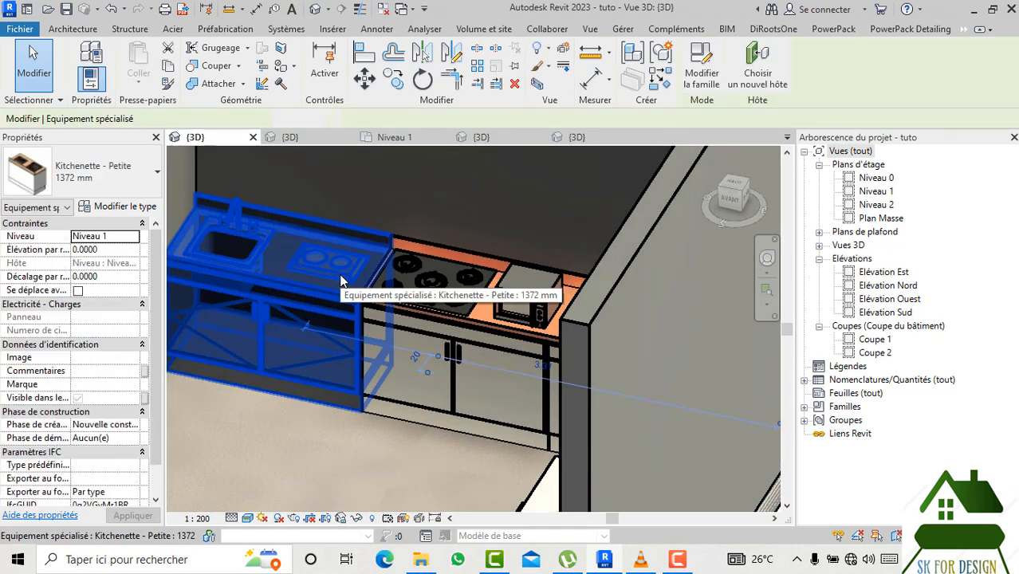
click(703, 72)
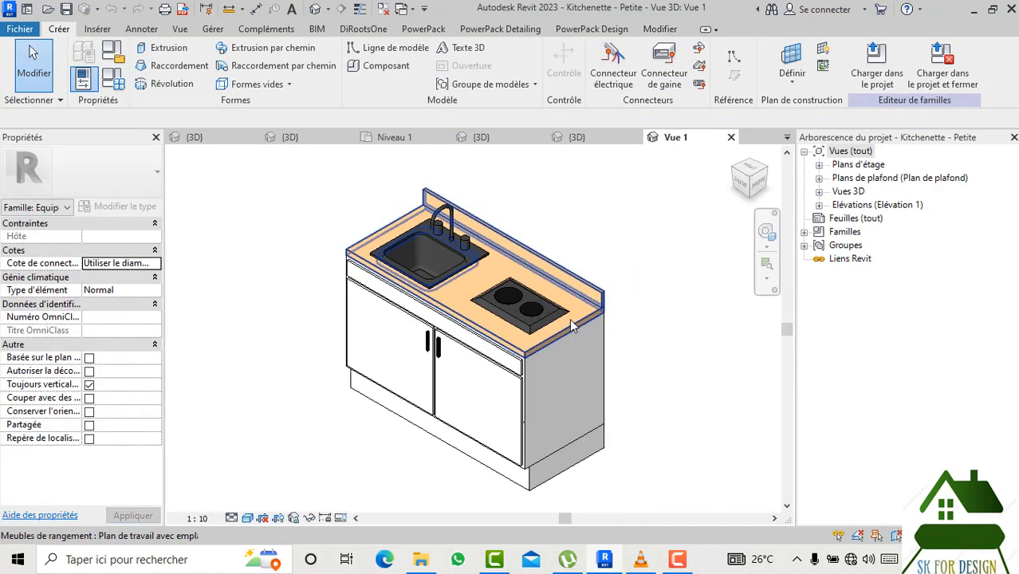
click(532, 335)
key(Escape)
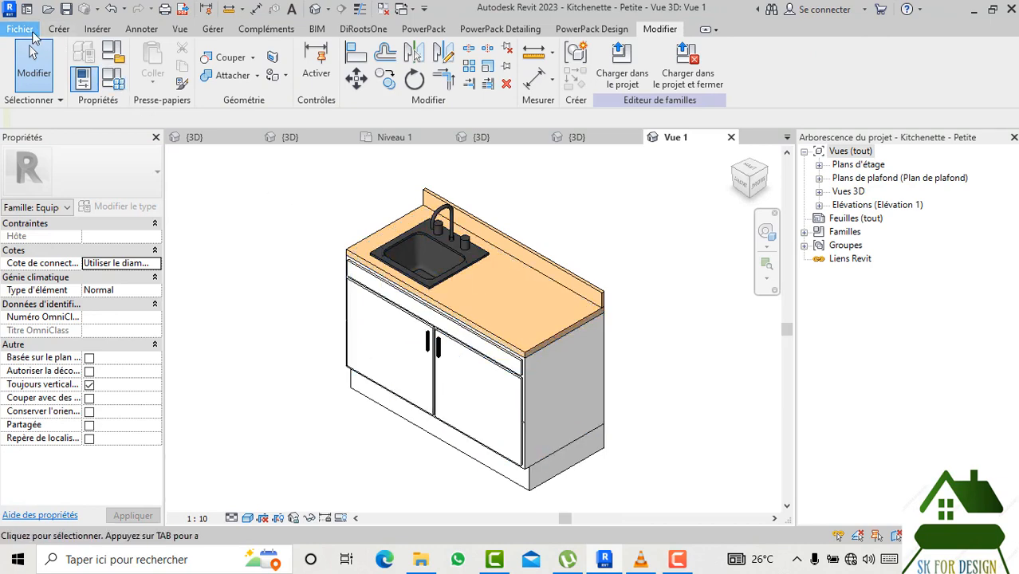
Save the edited family as a new file named "Kitchenette -111 Petite.rfa" in the Electroménager folder.
click(31, 34)
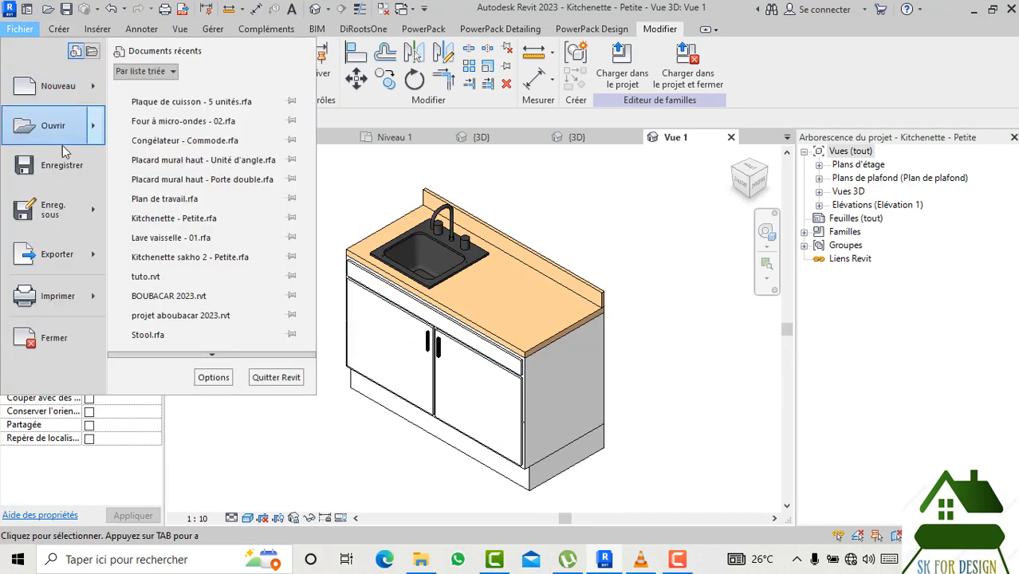
mouse_move(65, 213)
click(197, 228)
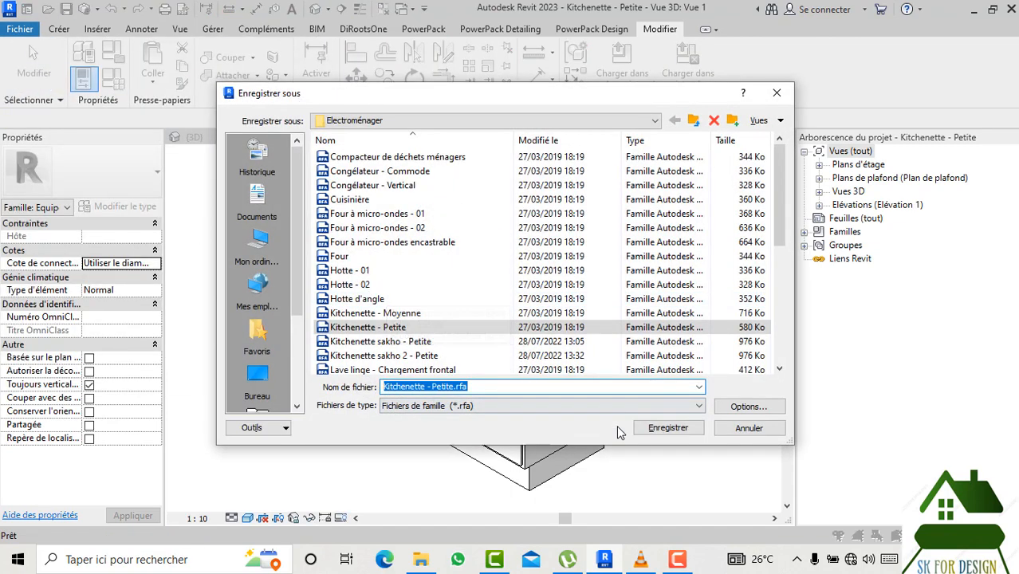
click(430, 386)
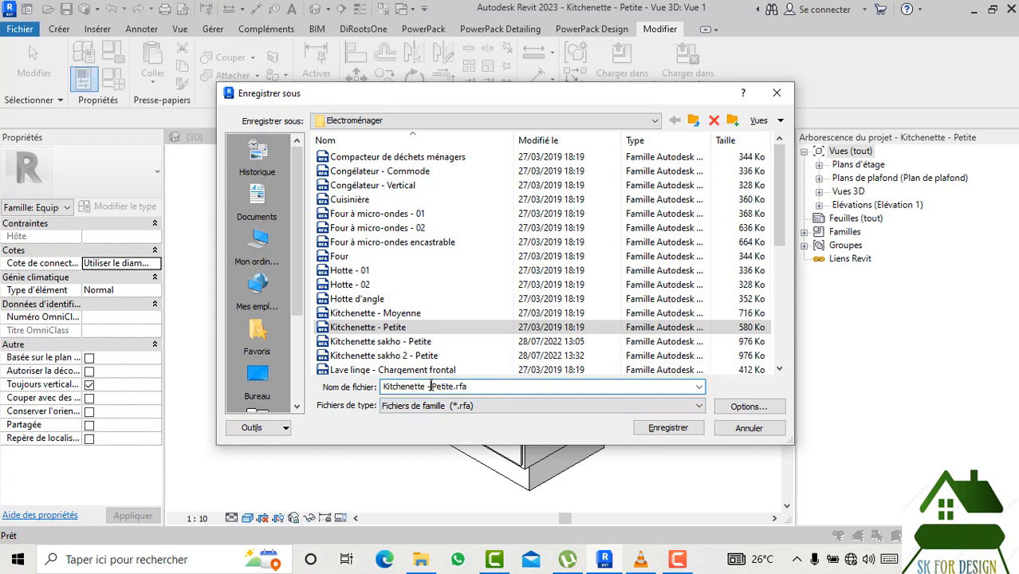
text(111)
click(654, 428)
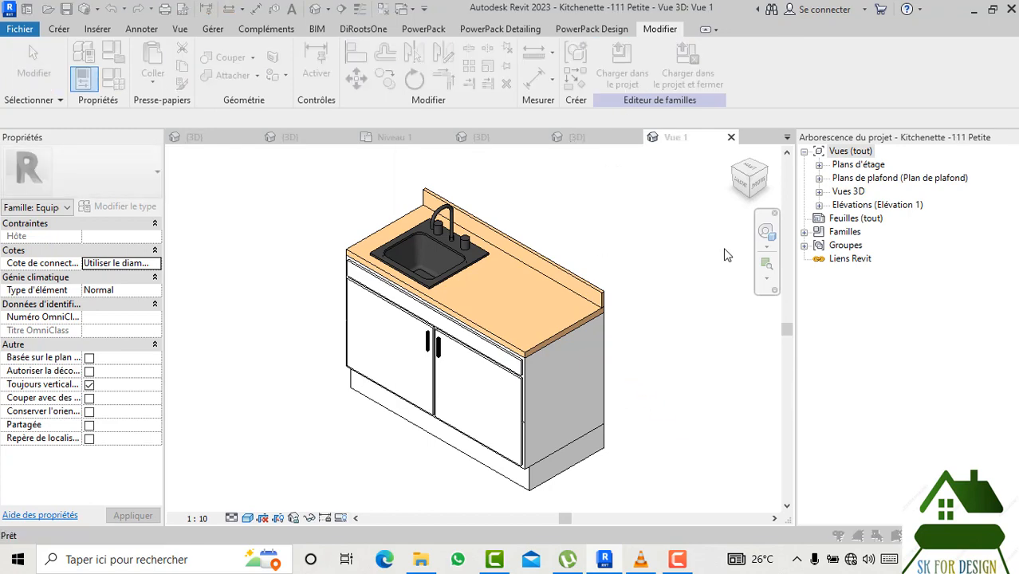
Load the Kitchenette -111 Petite family into the tuto project without placing an instance, and return to the 3D view.
click(472, 392)
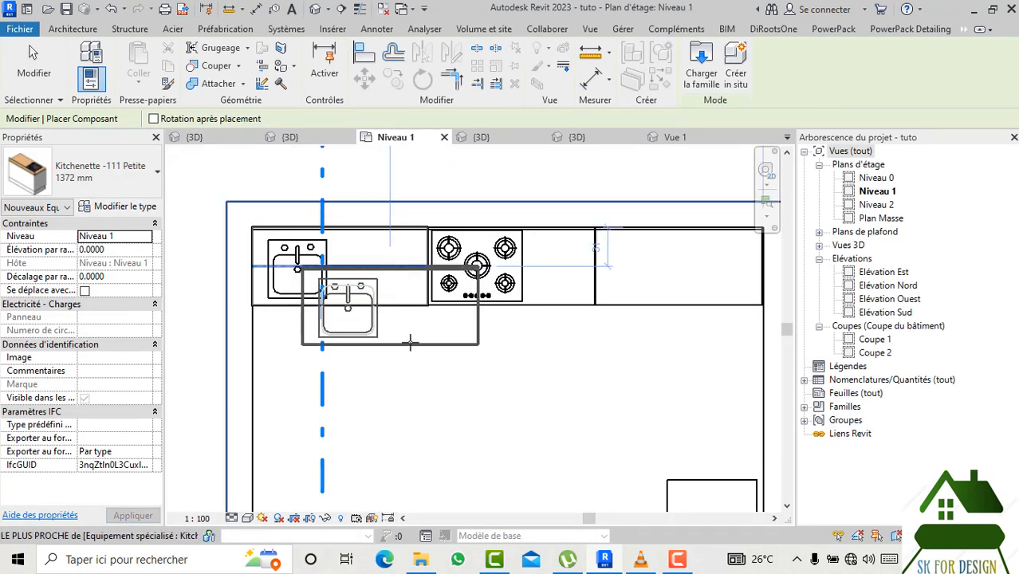
key(Escape)
click(209, 137)
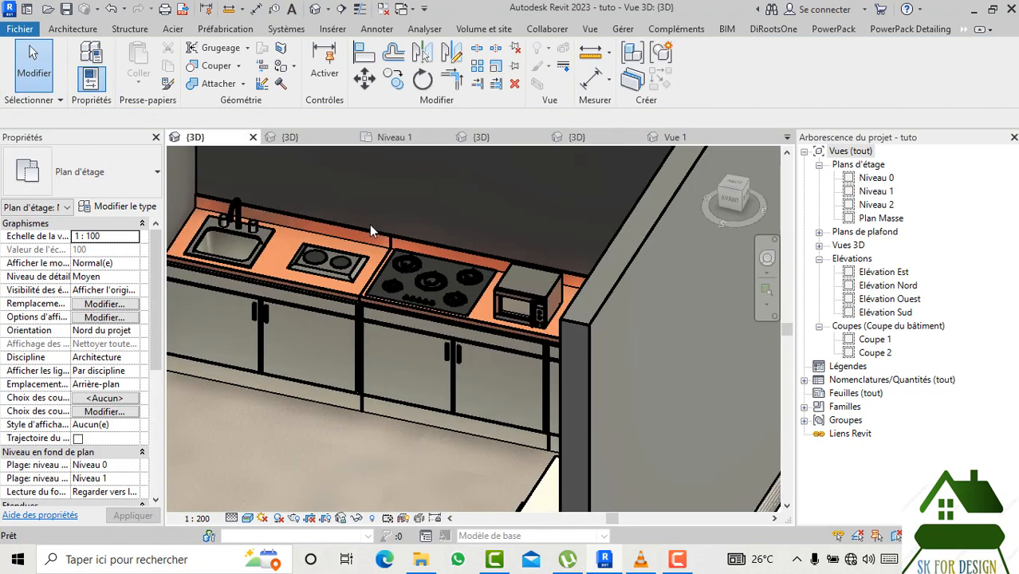
Change the kitchenette with the sink to the Kitchenette -111 Petite 1372 mm type.
click(332, 287)
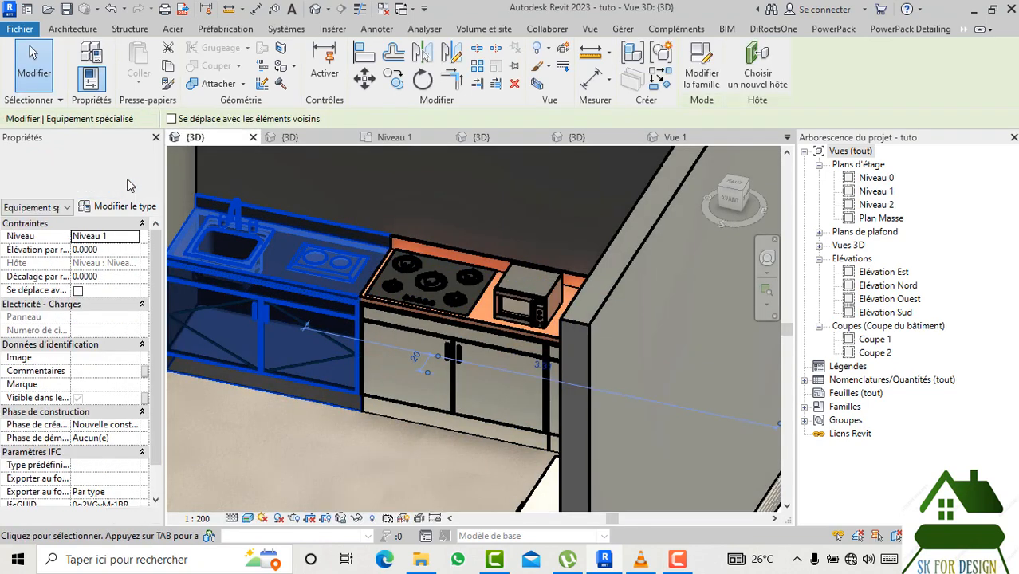
click(130, 185)
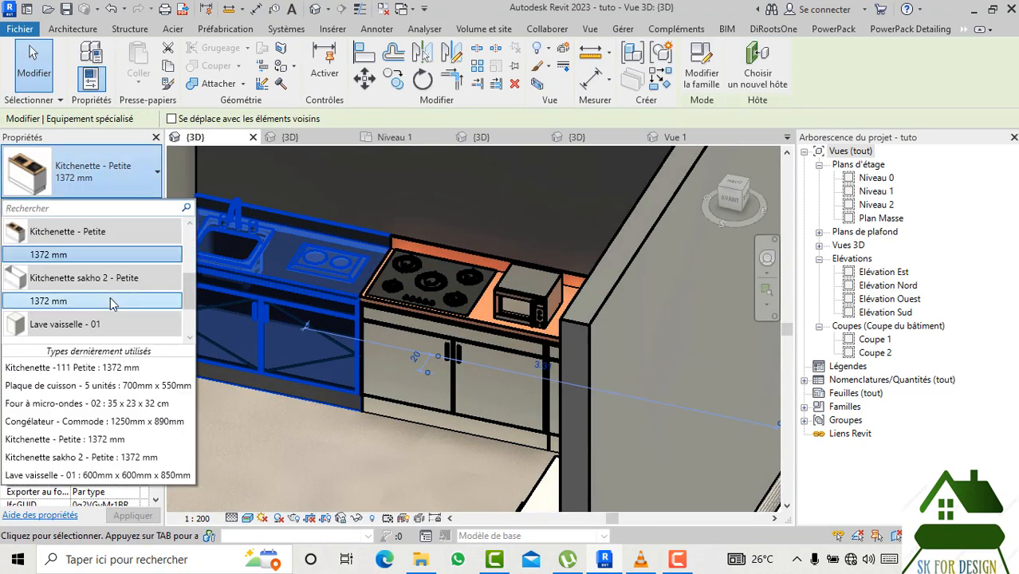
click(119, 369)
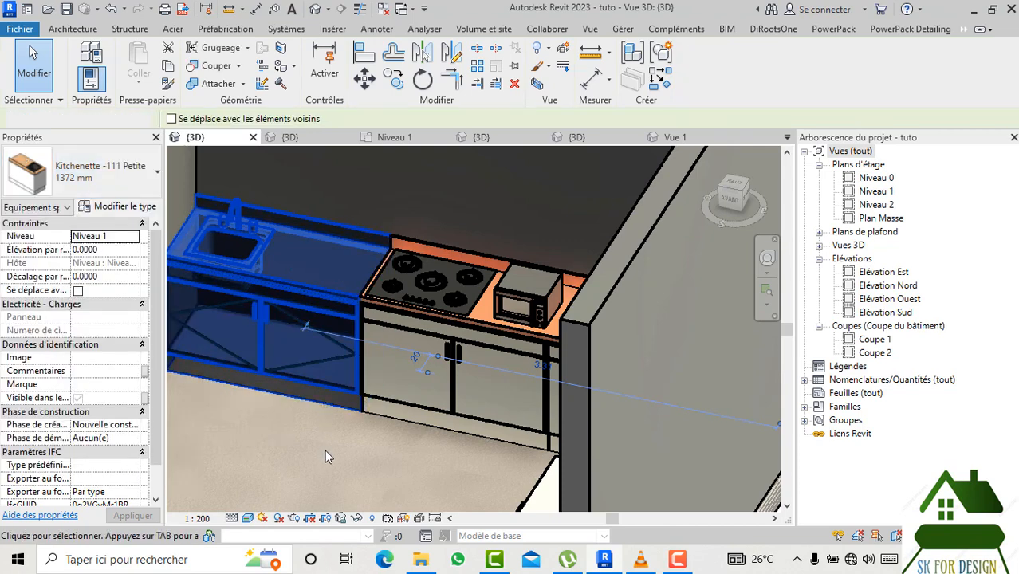
click(326, 451)
Slide the five-burner hob along the worktop away from the microwave so that it sits beside the sink.
middle_drag(377, 469, 451, 470)
click(513, 293)
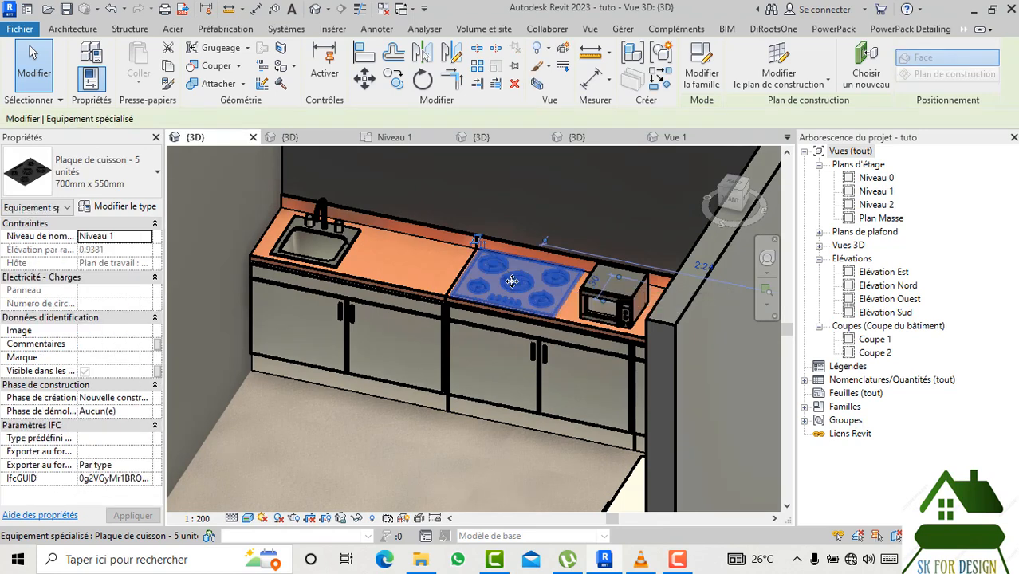
drag(512, 292, 415, 265)
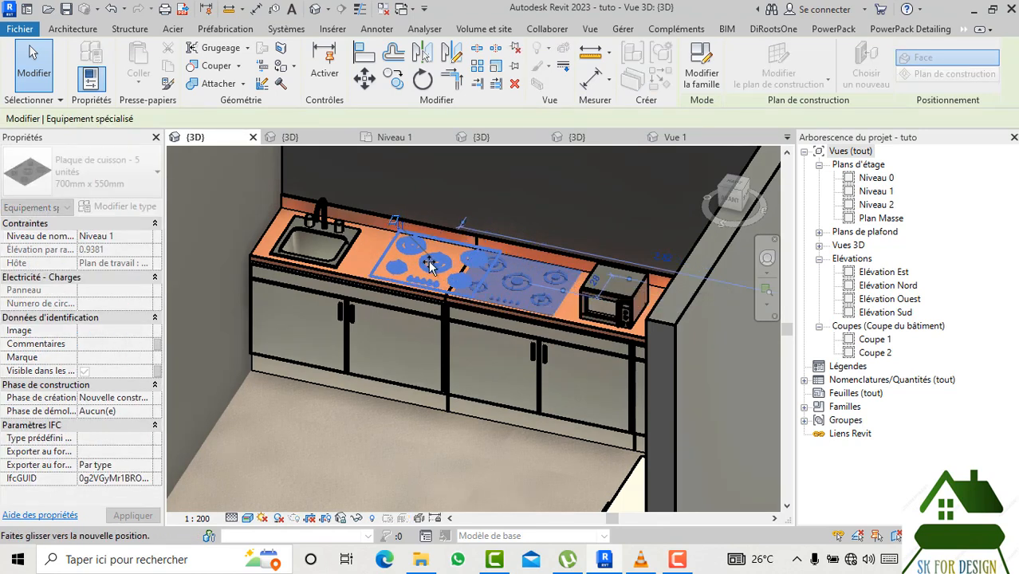
click(369, 448)
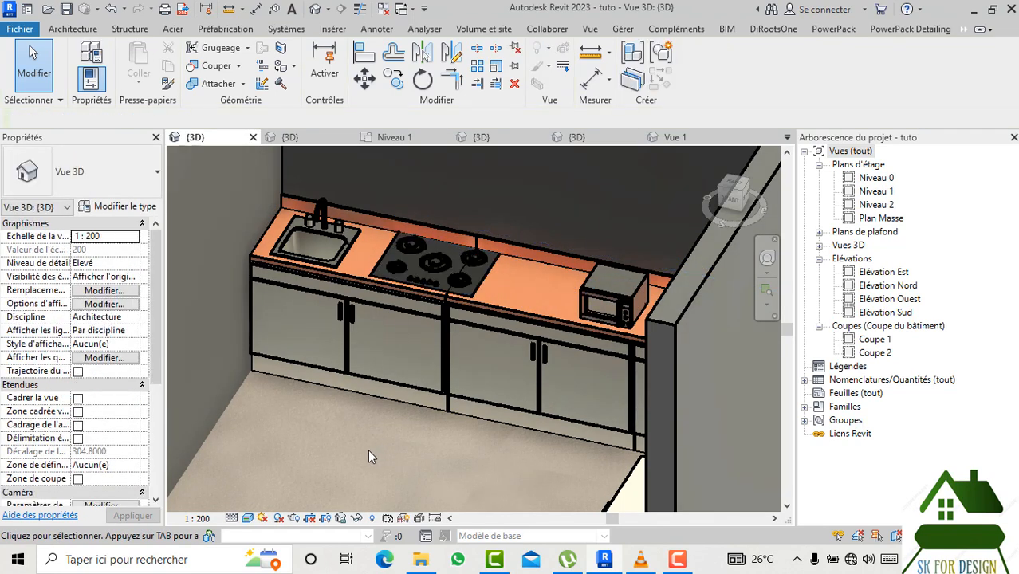
scroll(367, 449, down, 5)
mouse_move(676, 224)
shift+middle_down()
mouse_move(223, 196)
mouse_move(211, 183)
mouse_move(776, 180)
mouse_move(690, 267)
mouse_move(682, 234)
mouse_move(680, 278)
shift+middle_up()
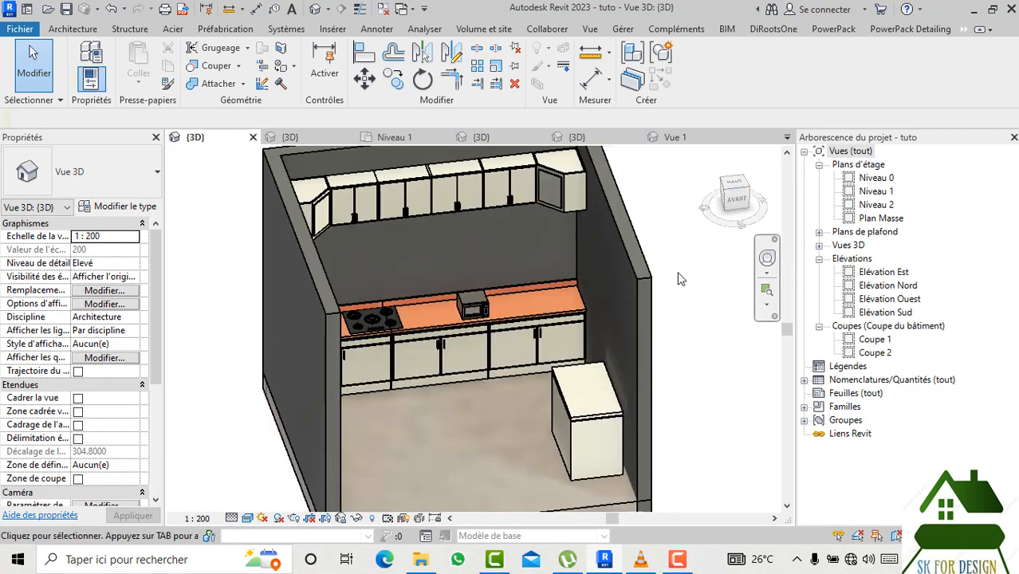